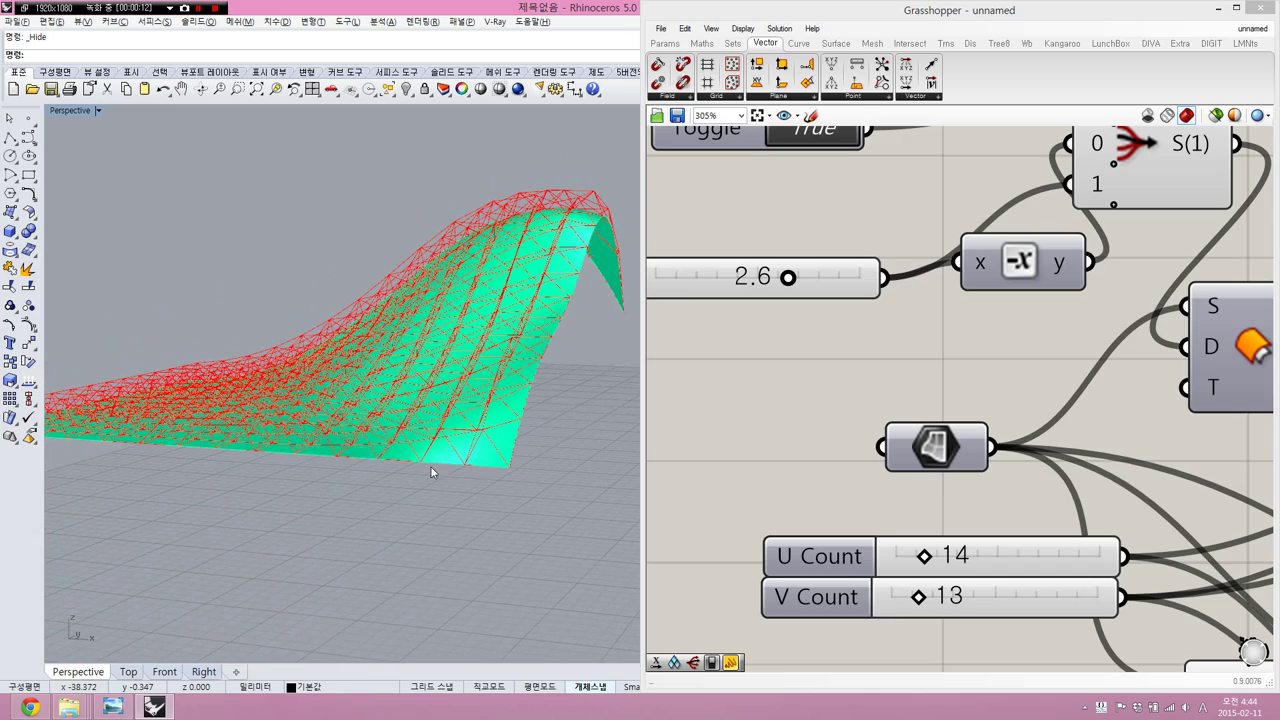
# - Set the offset value to 2.7, U Count to 8 and V Count to 18 for the space frame
pyautogui.moveTo(444, 432)
pyautogui.mouseDown(button='right')
pyautogui.moveTo(337, 420)
pyautogui.moveTo(306, 534)
pyautogui.moveTo(440, 375)
pyautogui.moveTo(500, 396)
pyautogui.moveTo(423, 351)
pyautogui.moveTo(366, 389)
pyautogui.mouseUp(button='right')
pyautogui.scroll(3, 380, 398)
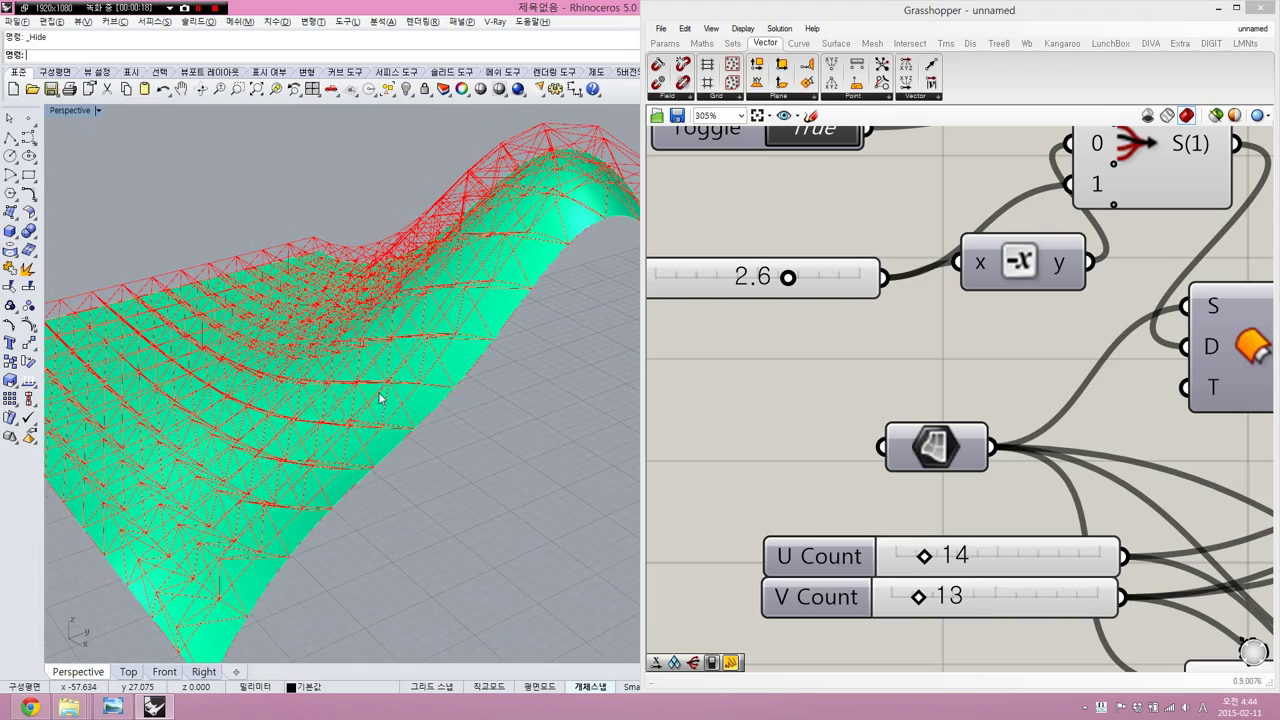
pyautogui.moveTo(371, 433)
pyautogui.mouseDown(button='right')
pyautogui.moveTo(334, 457)
pyautogui.moveTo(350, 442)
pyautogui.mouseUp(button='right')
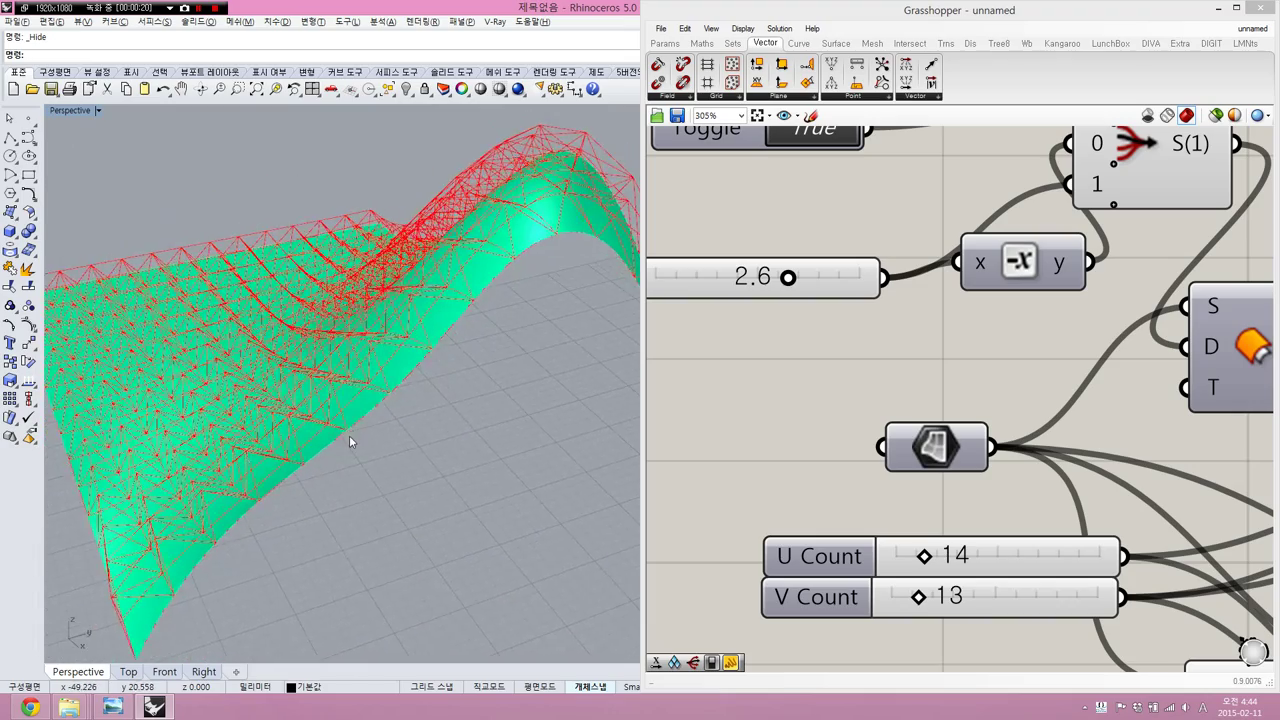
pyautogui.moveTo(355, 388); pyautogui.dragTo(365, 417, button='right')
pyautogui.scroll(-3, 373, 403)
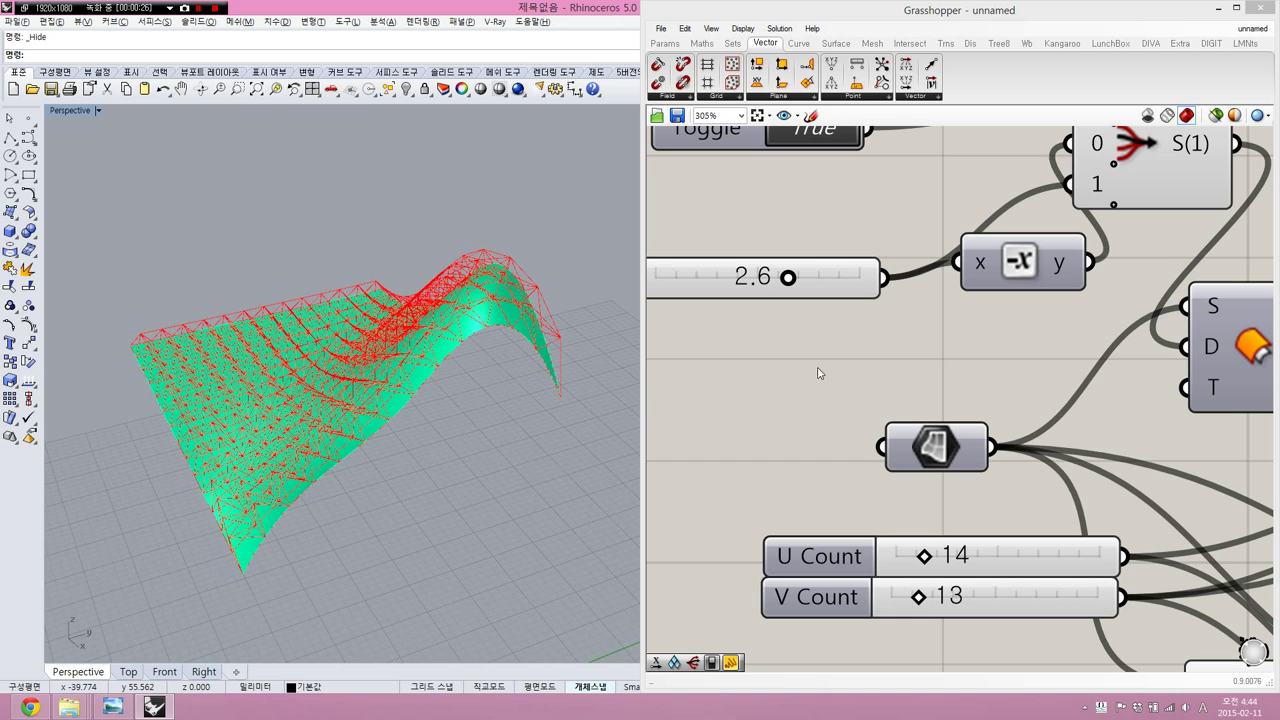
pyautogui.moveTo(788, 280)
pyautogui.mouseDown()
pyautogui.moveTo(743, 279)
pyautogui.moveTo(795, 281)
pyautogui.mouseUp()
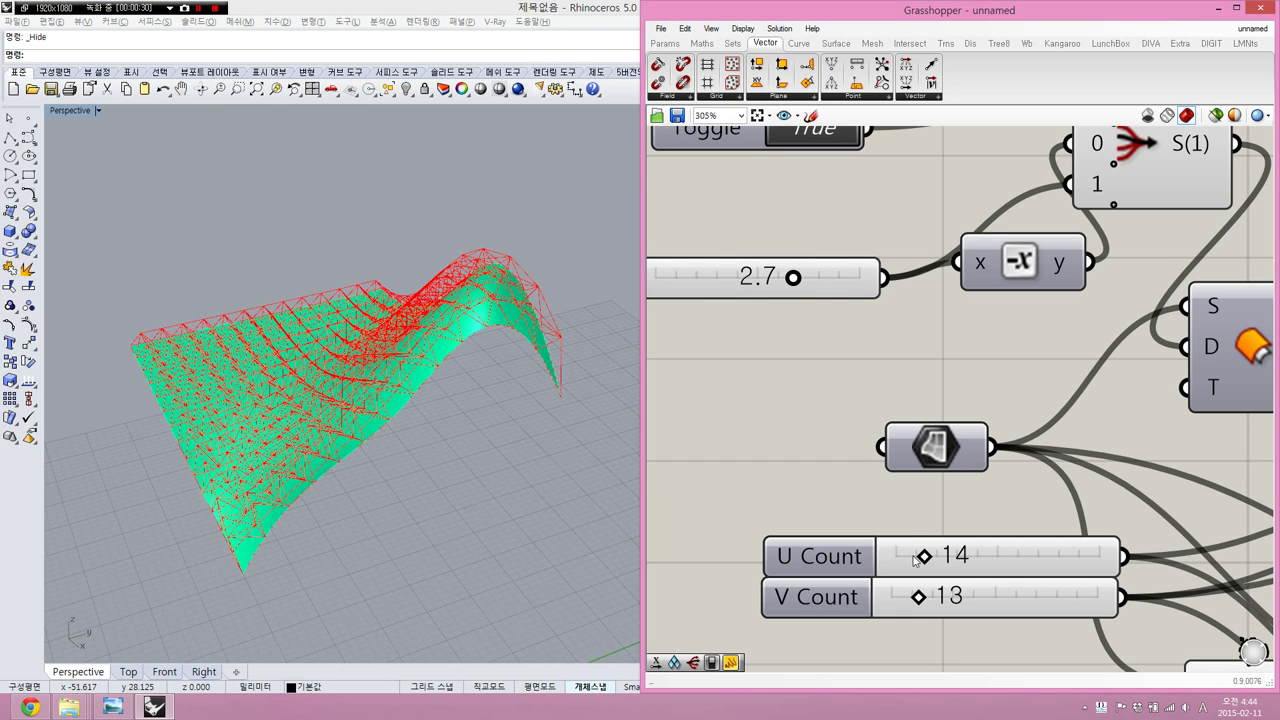
pyautogui.moveTo(915, 561); pyautogui.dragTo(913, 560)
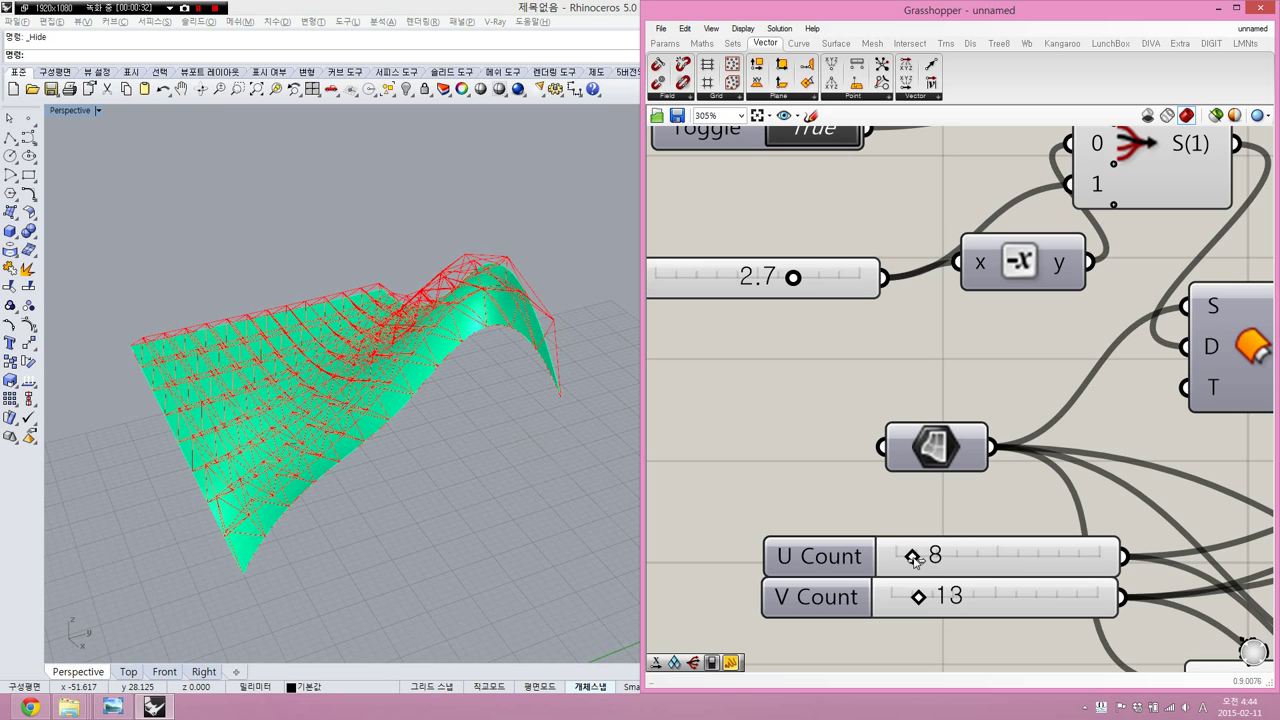
pyautogui.moveTo(929, 605); pyautogui.dragTo(941, 604)
# - Switch the offset-direction toggle to False, inspect the space frame from the side, and switch it back to True
pyautogui.scroll(-4, 908, 403)
pyautogui.scroll(2, 877, 390)
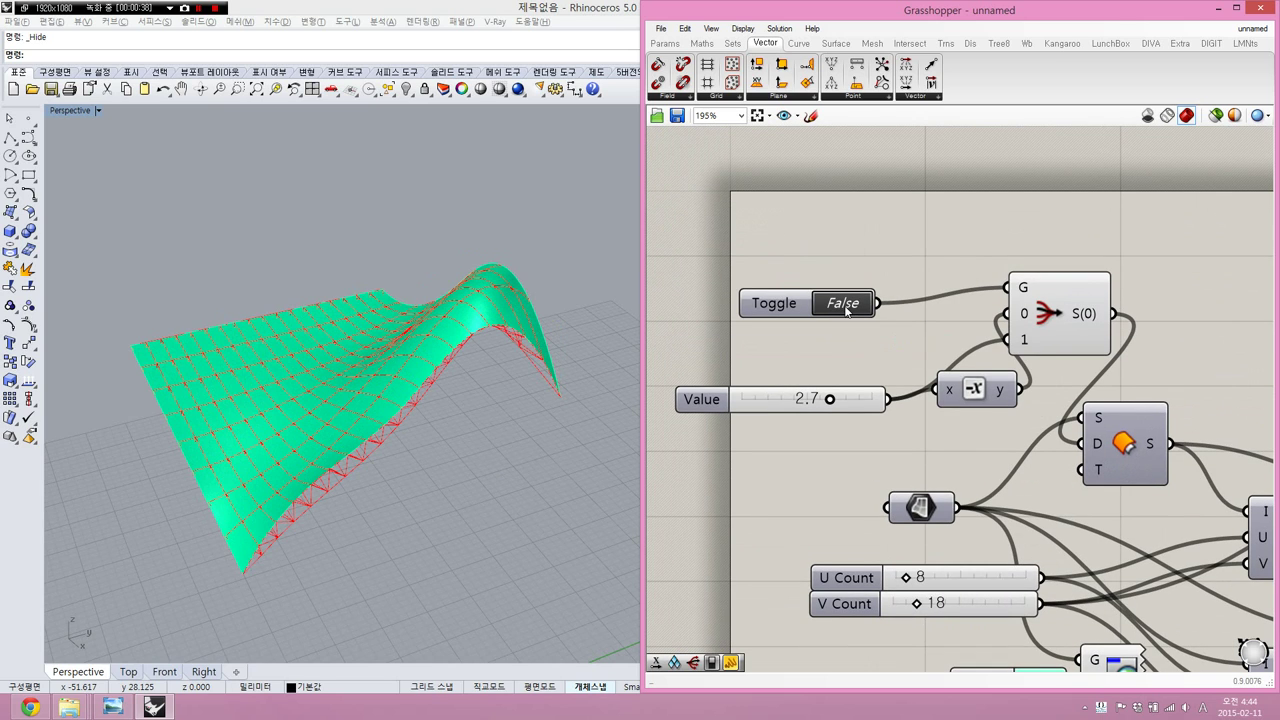
pyautogui.click(845, 304)
pyautogui.moveTo(476, 397); pyautogui.dragTo(537, 362, button='right')
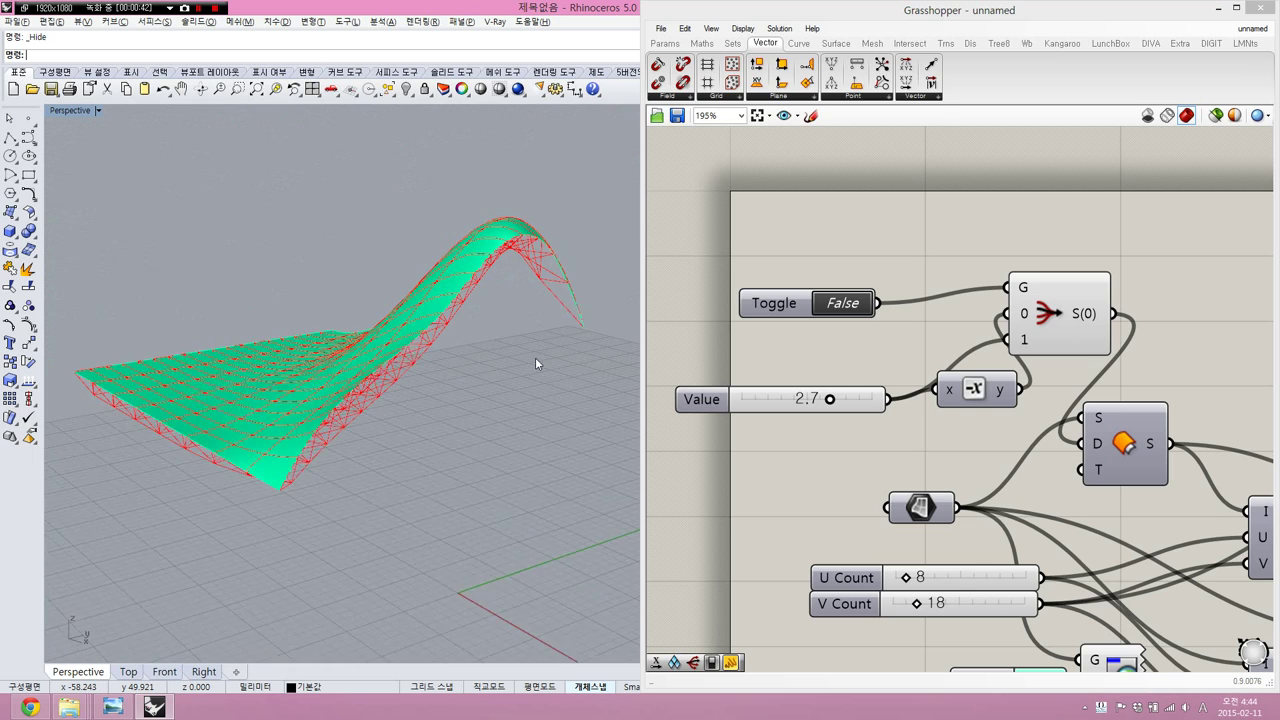
pyautogui.click(845, 304)
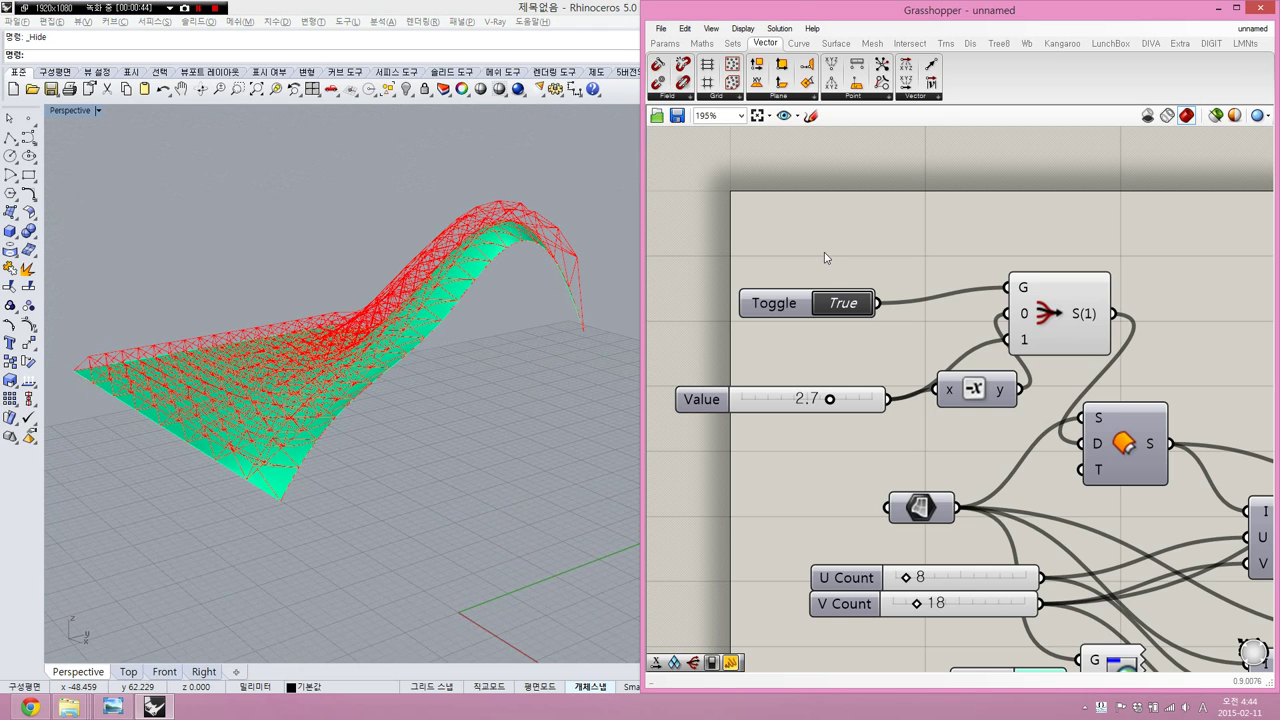
pyautogui.scroll(-5, 958, 283)
pyautogui.scroll(5, 1120, 262)
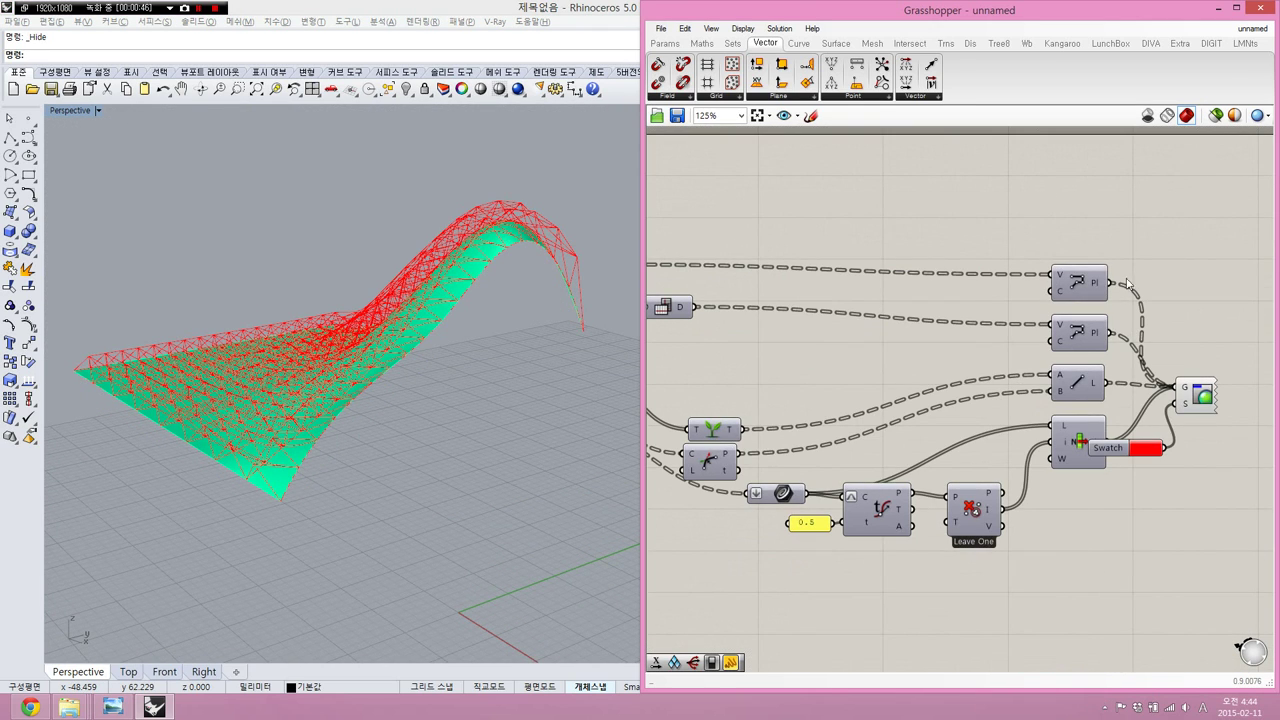
pyautogui.moveTo(1125, 238); pyautogui.dragTo(1049, 437)
pyautogui.middleClick(1049, 437)
pyautogui.click(1071, 456)
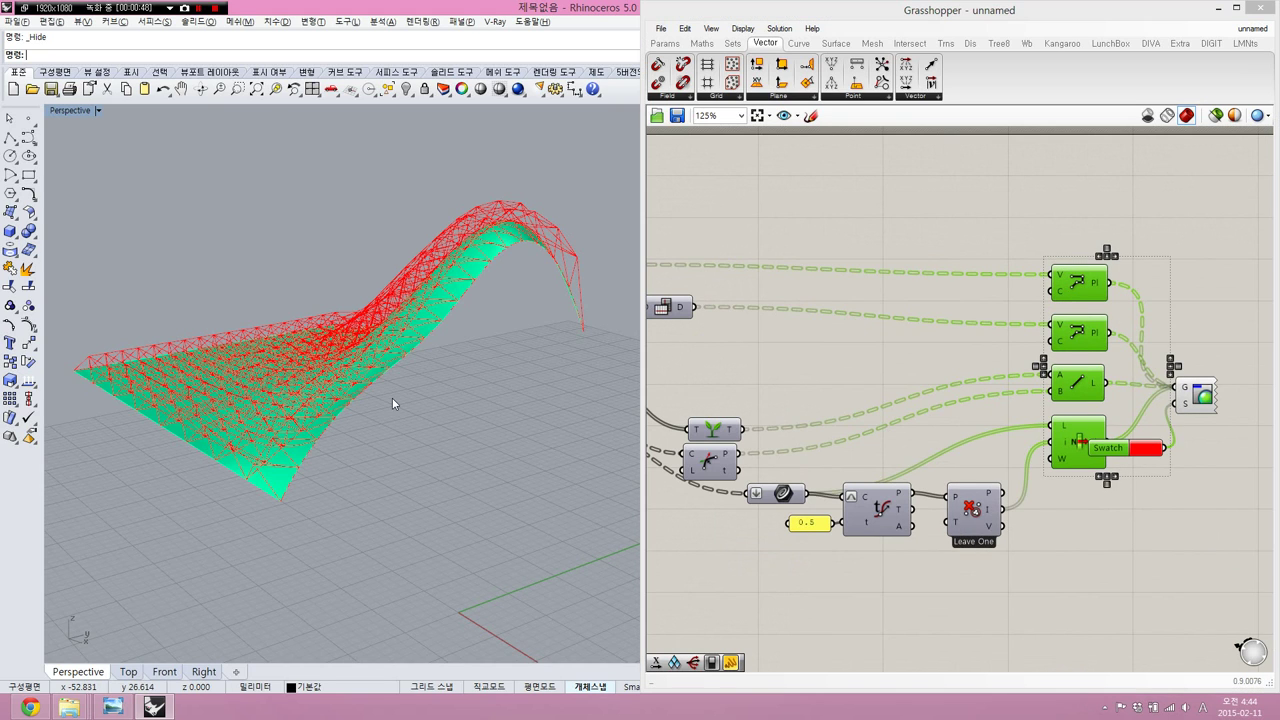
pyautogui.press('Delete')
pyautogui.click(885, 236)
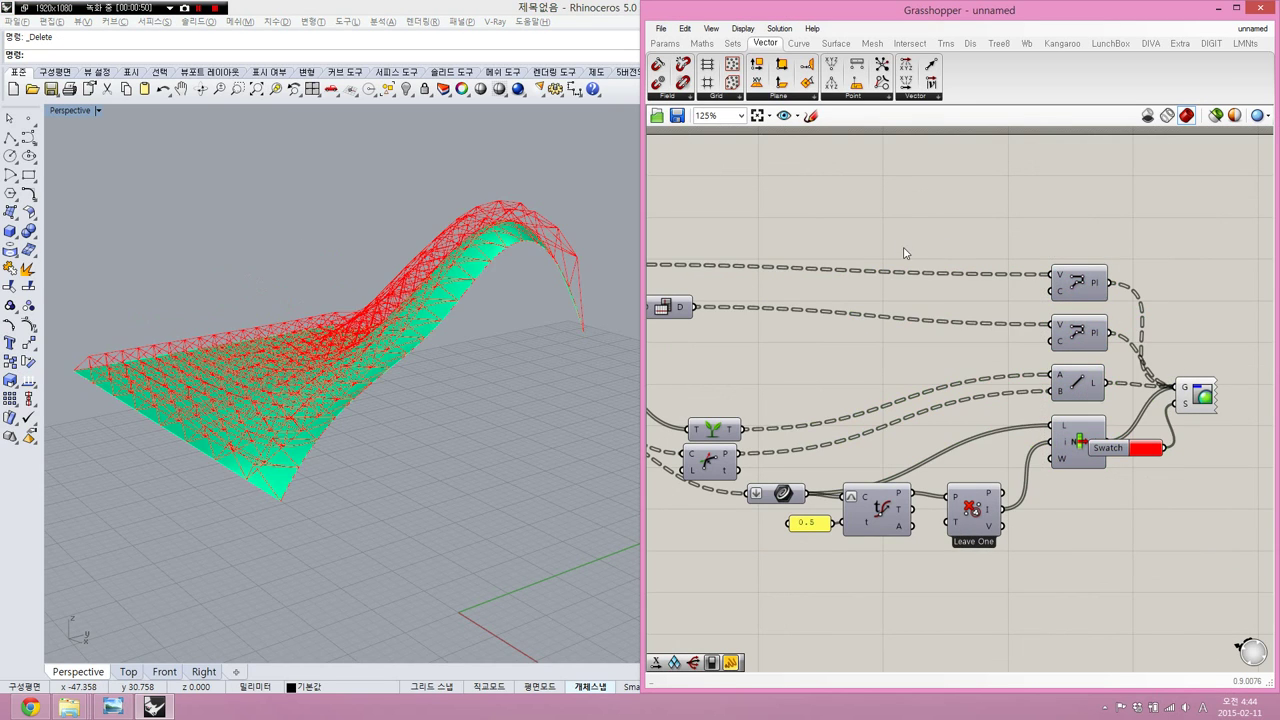
# - Start a blank Grasshopper definition, then unhide the curved surface in Rhino and delete it
pyautogui.hotkey('ctrl', 'n')
pyautogui.moveTo(388, 354); pyautogui.dragTo(447, 400, button='right')
pyautogui.hotkey('ctrl', 'alt', 'h')
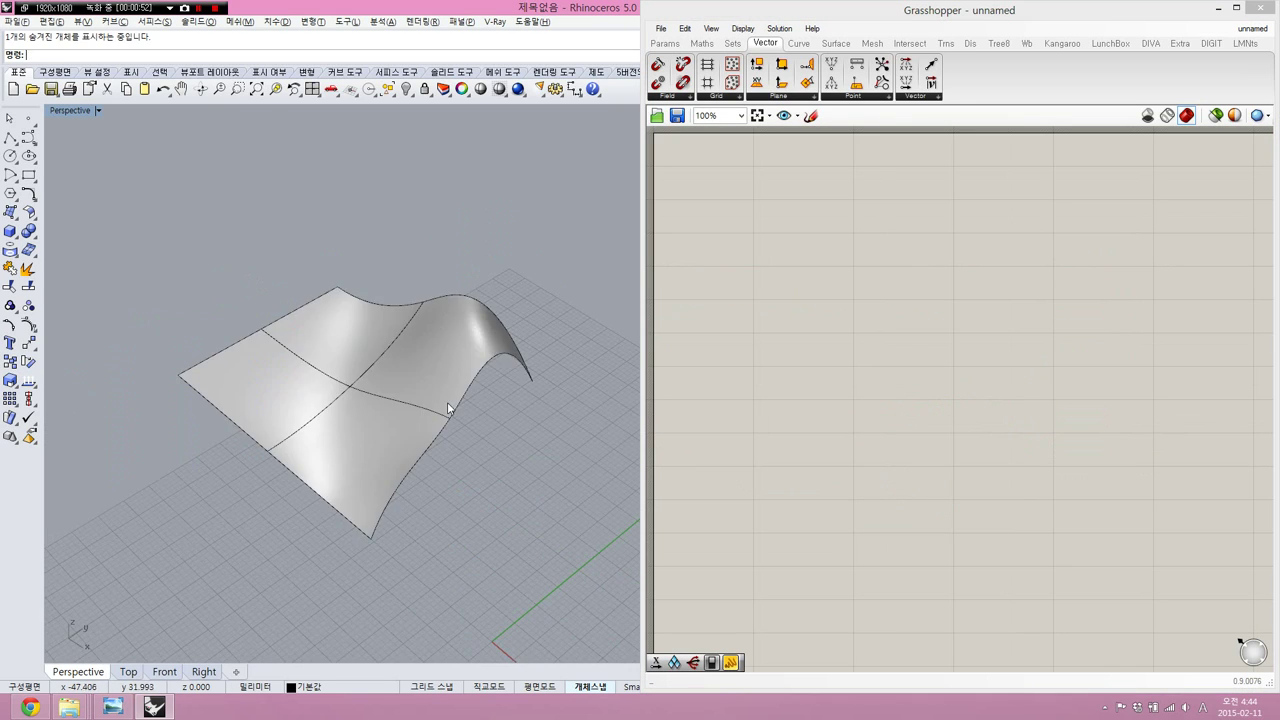
pyautogui.scroll(3, 408, 320)
pyautogui.click(348, 293)
pyautogui.press('Delete')
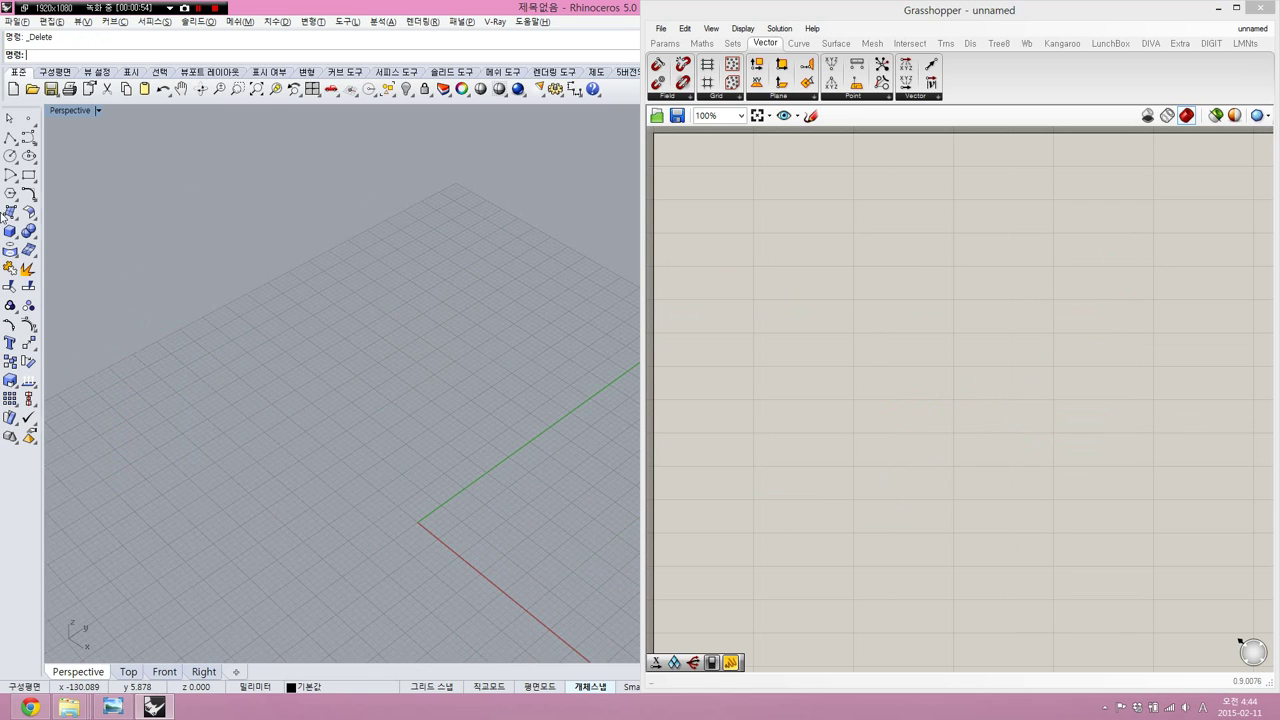
# - Draw a freehand rectangular plane surface on the Rhino construction plane from two opposite corners
pyautogui.click(16, 218)
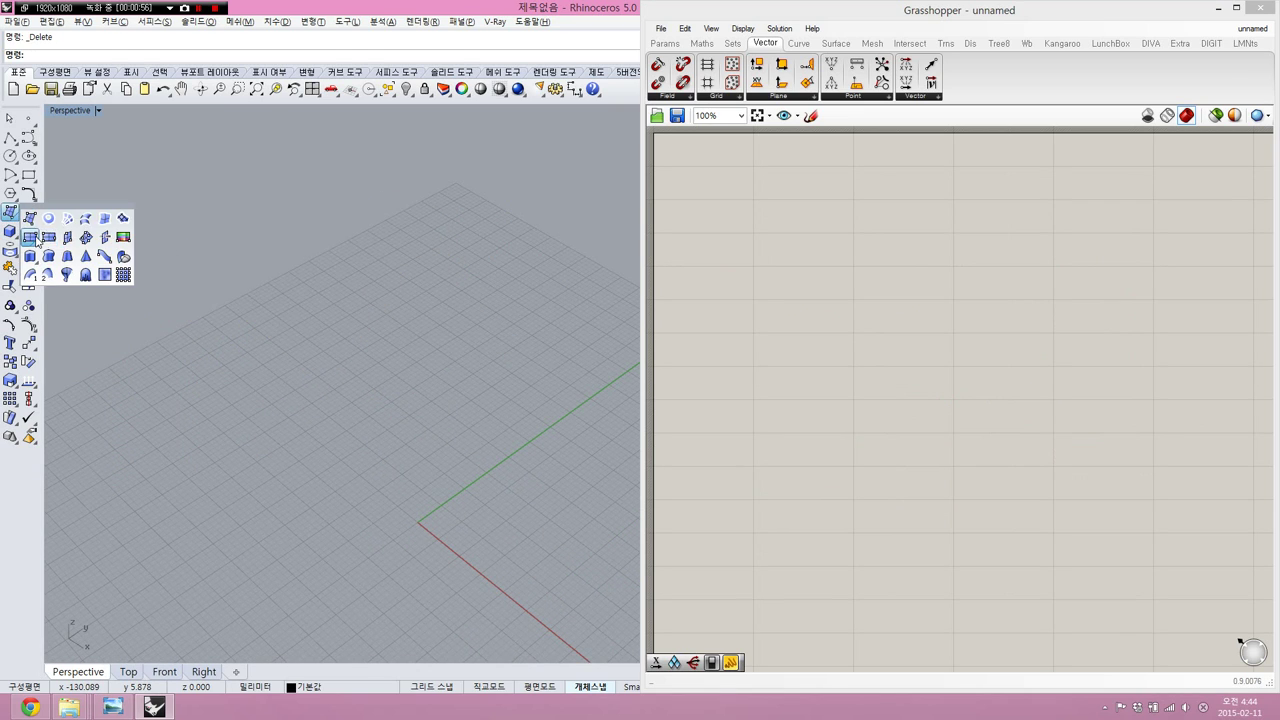
pyautogui.click(31, 238)
pyautogui.click(387, 234)
pyautogui.click(465, 567)
pyautogui.keyDown('shift'); pyautogui.moveTo(420, 454); pyautogui.dragTo(334, 446, button='right'); pyautogui.keyUp('shift')
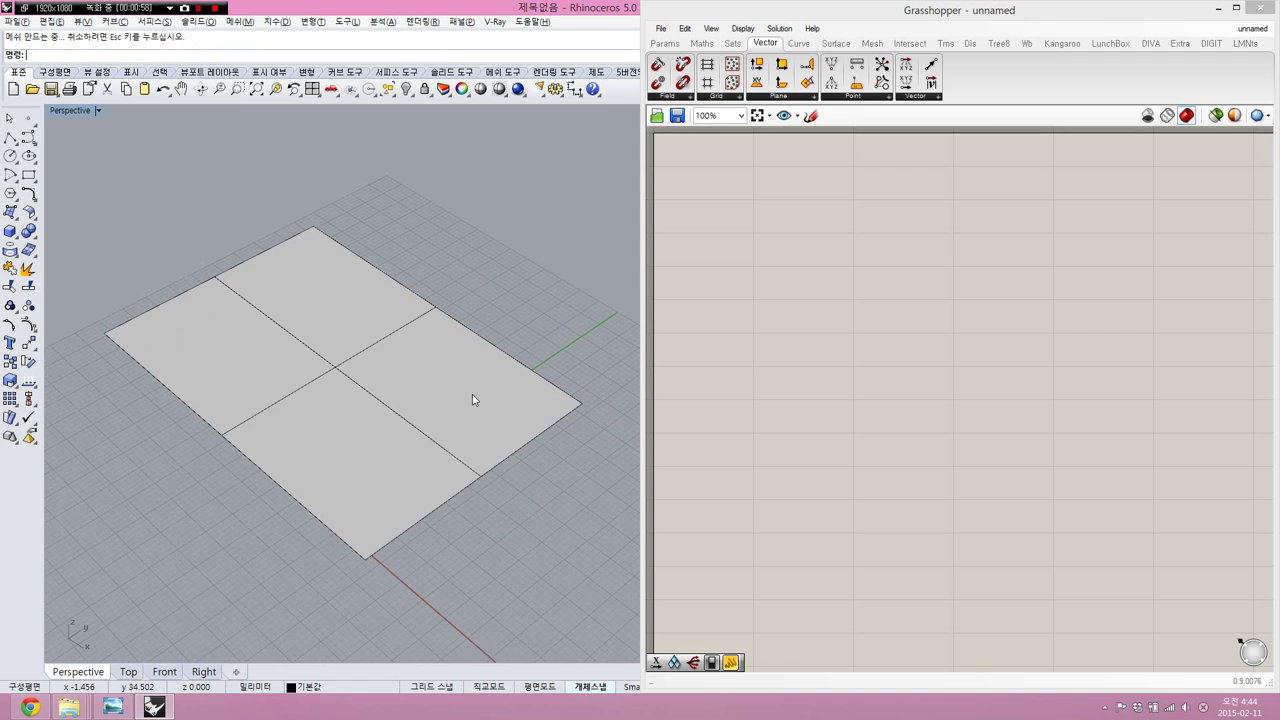
# - Add a Surface parameter to the Grasshopper canvas and reference the drawn plane in it
pyautogui.scroll(4, 473, 395)
pyautogui.doubleClick(779, 263)
pyautogui.write('srf')
pyautogui.click(779, 260)
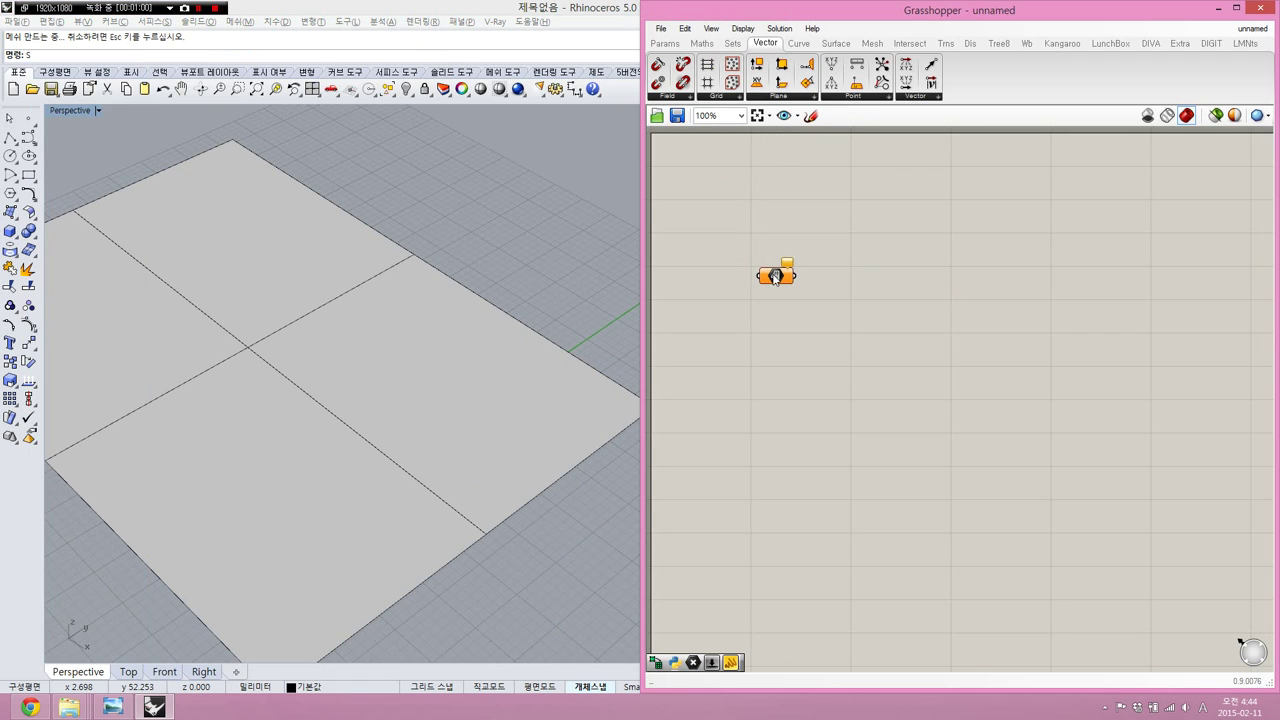
pyautogui.rightClick(771, 279)
pyautogui.click(829, 494)
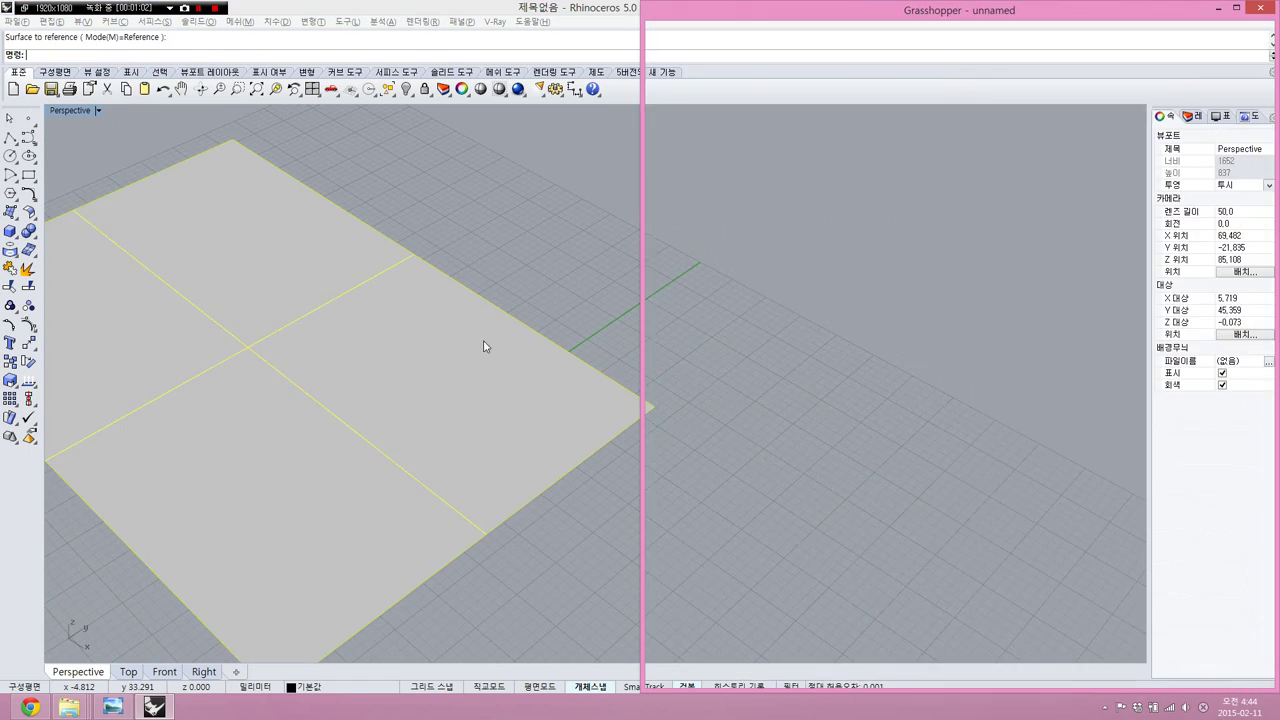
pyautogui.click(404, 398)
# - Hide the original plane in Rhino so only the Grasshopper preview is displayed
pyautogui.click(404, 397)
pyautogui.hotkey('ctrl', 'h')
pyautogui.scroll(4, 404, 394)
pyautogui.scroll(-5, 443, 395)
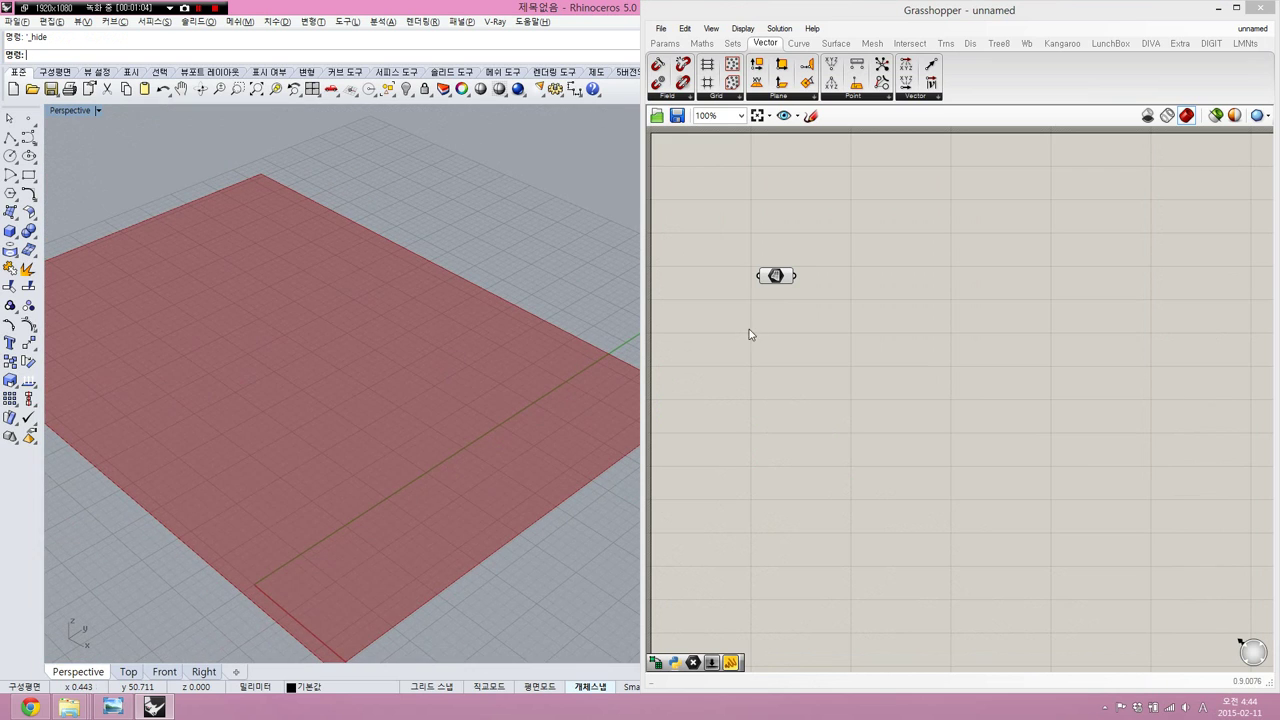
# - Reposition the Surface parameter, add a surface Offset component beside it, and connect the surface to its S input
pyautogui.scroll(3, 776, 277)
pyautogui.moveTo(800, 317); pyautogui.dragTo(763, 220)
pyautogui.click(849, 269)
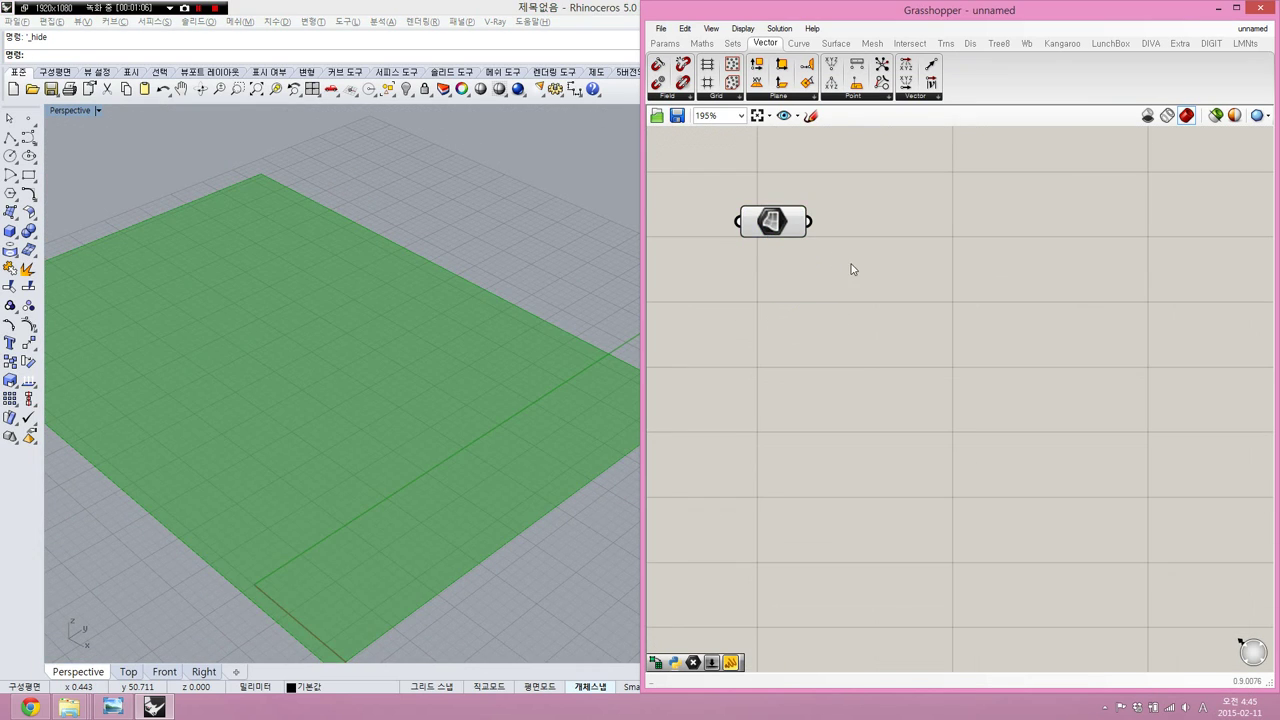
pyautogui.doubleClick(904, 262)
pyautogui.write('offset')
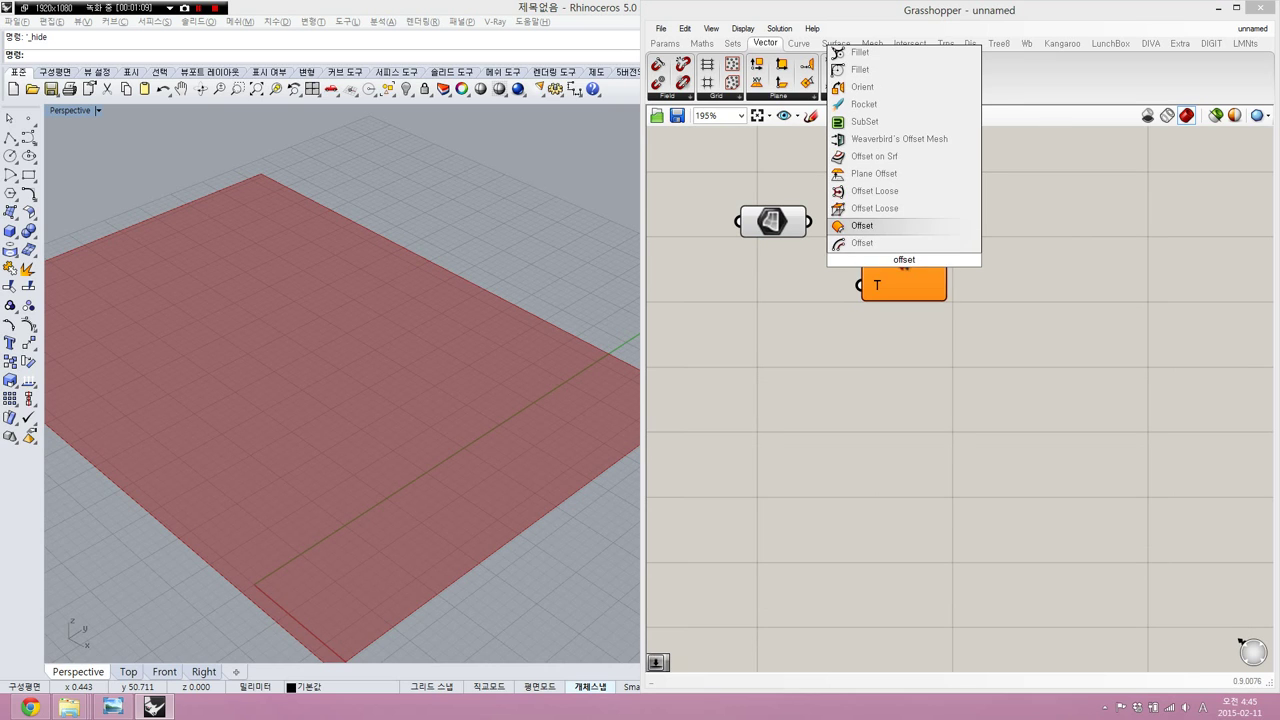
pyautogui.press('Return')
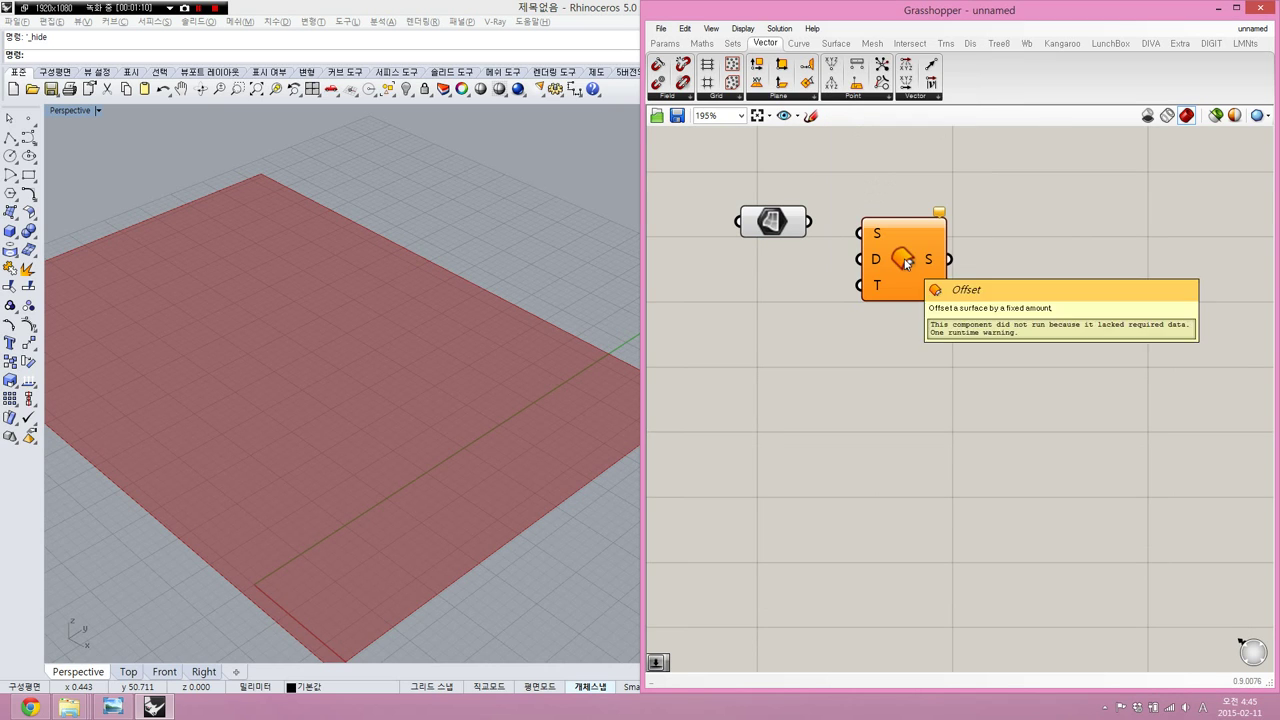
pyautogui.moveTo(859, 233); pyautogui.dragTo(808, 223)
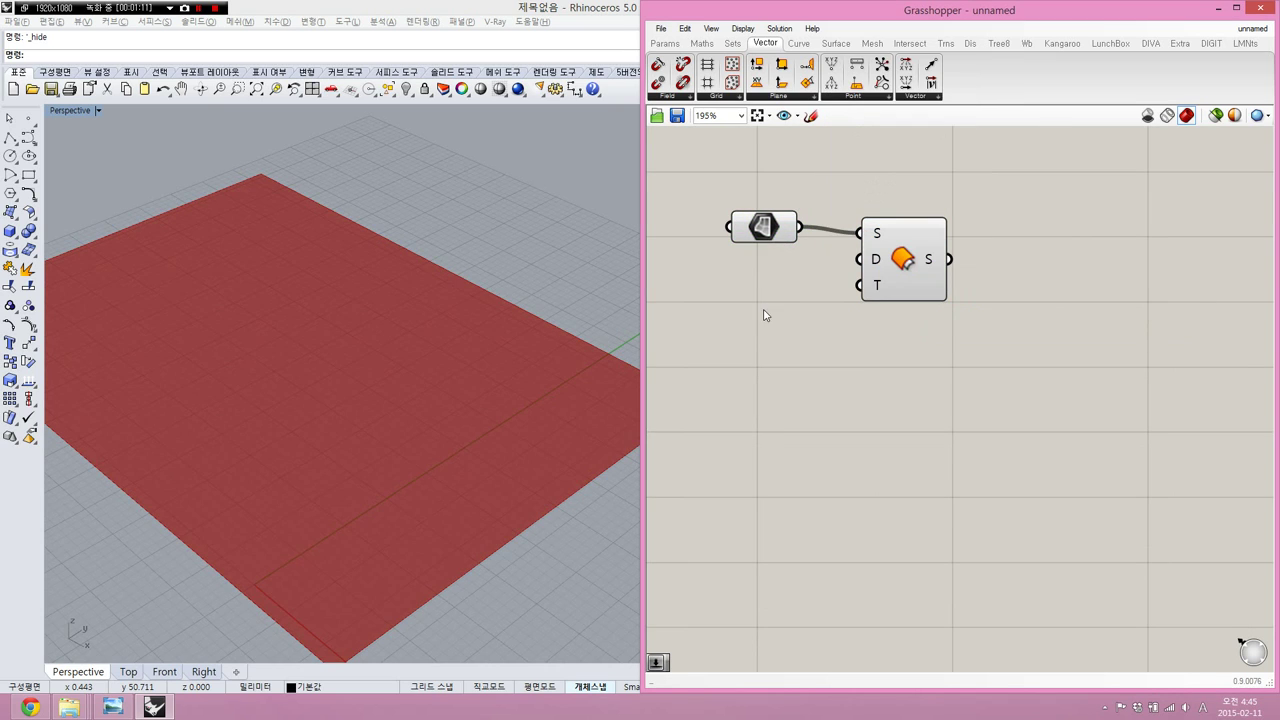
# - Add a number slider with value 12 and connect it to the Offset component's D input
pyautogui.doubleClick(764, 312)
pyautogui.write('12')
pyautogui.press('Return')
pyautogui.moveTo(840, 310); pyautogui.dragTo(786, 283)
pyautogui.click(805, 258)
# - Unhide the referenced plane in Rhino and delete it
pyautogui.click(764, 227)
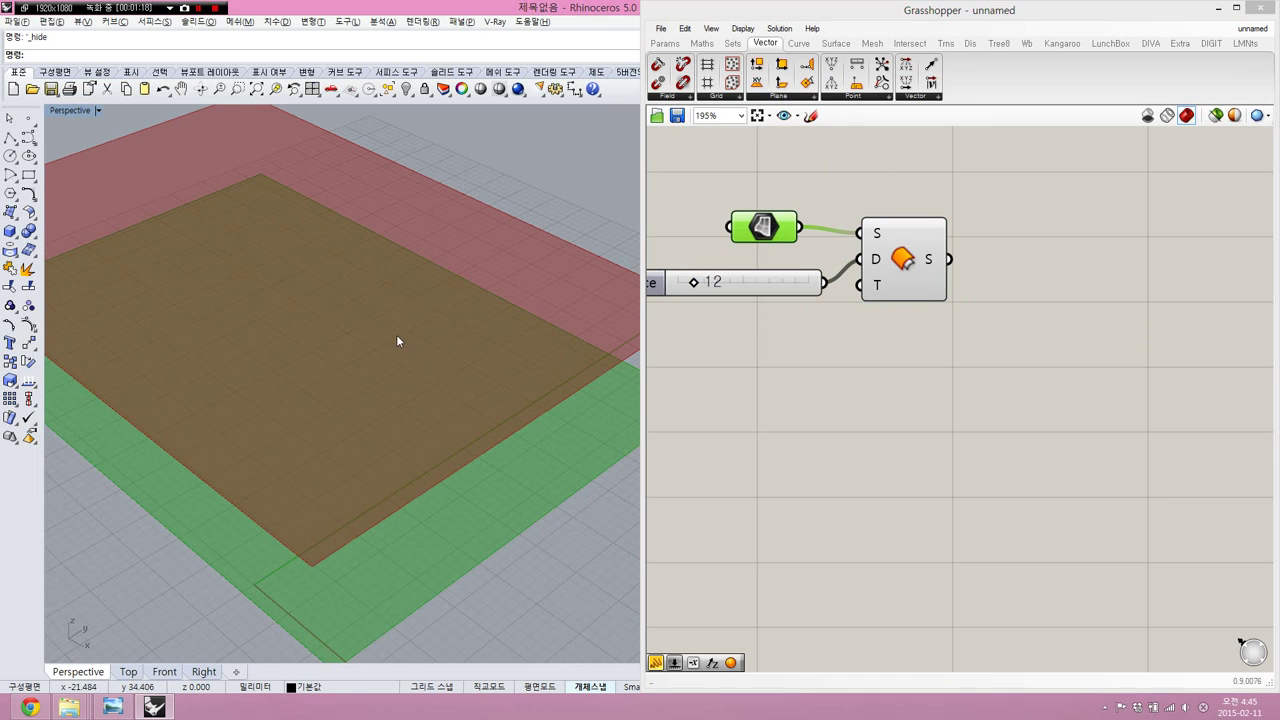
pyautogui.write('Sshow')
pyautogui.press('Return')
pyautogui.scroll(-2, 405, 342)
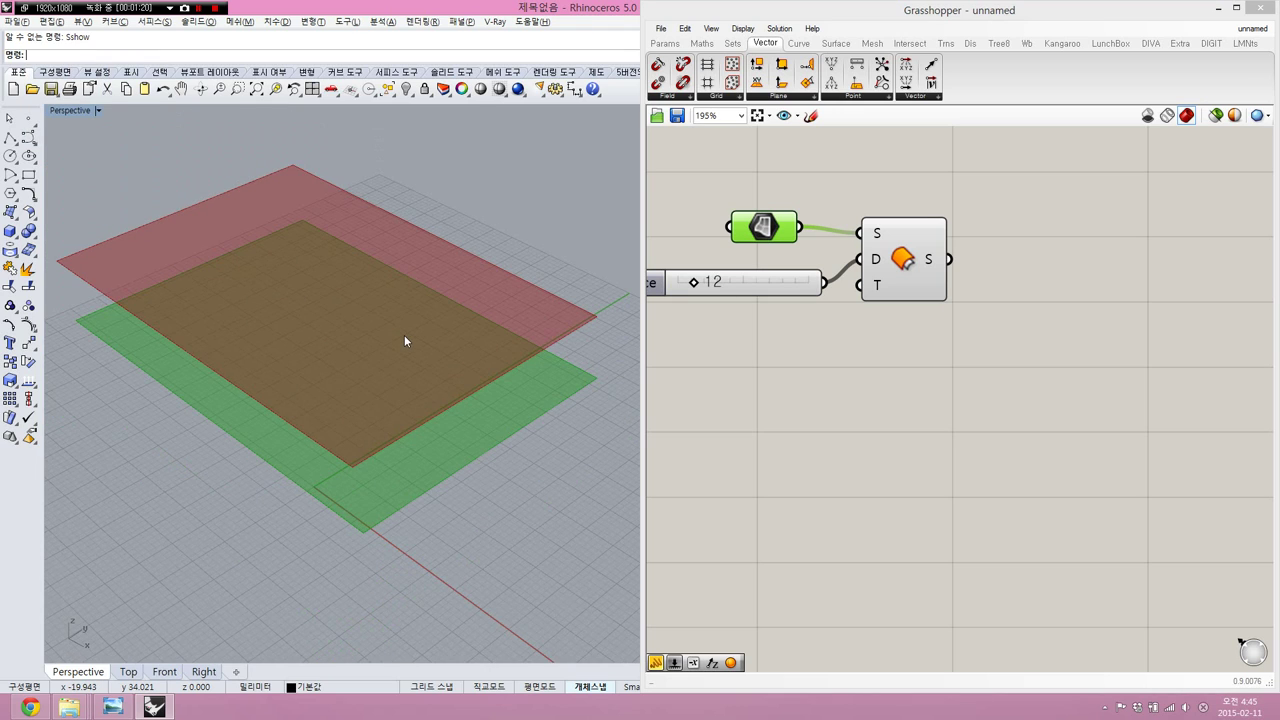
pyautogui.click(405, 341)
pyautogui.press('Delete')
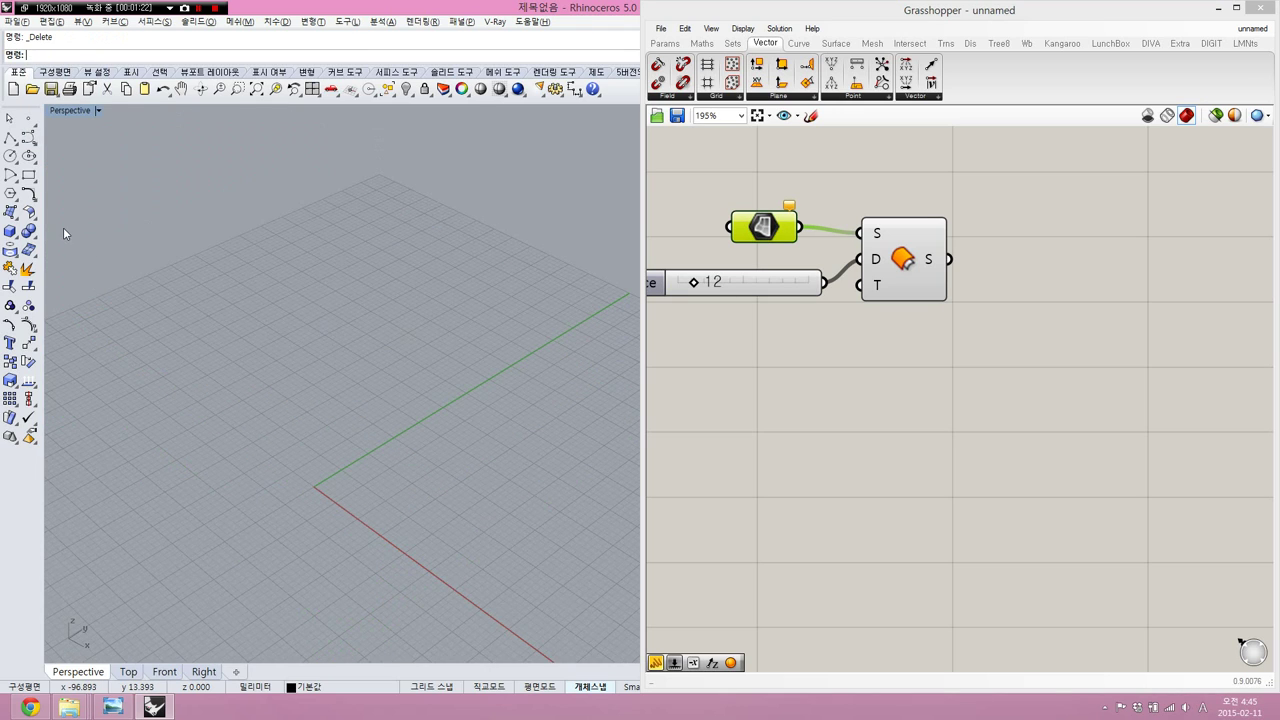
# - Create a corner-to-corner plane surface in Rhino from the origin 0 to 100,100
pyautogui.click(11, 212)
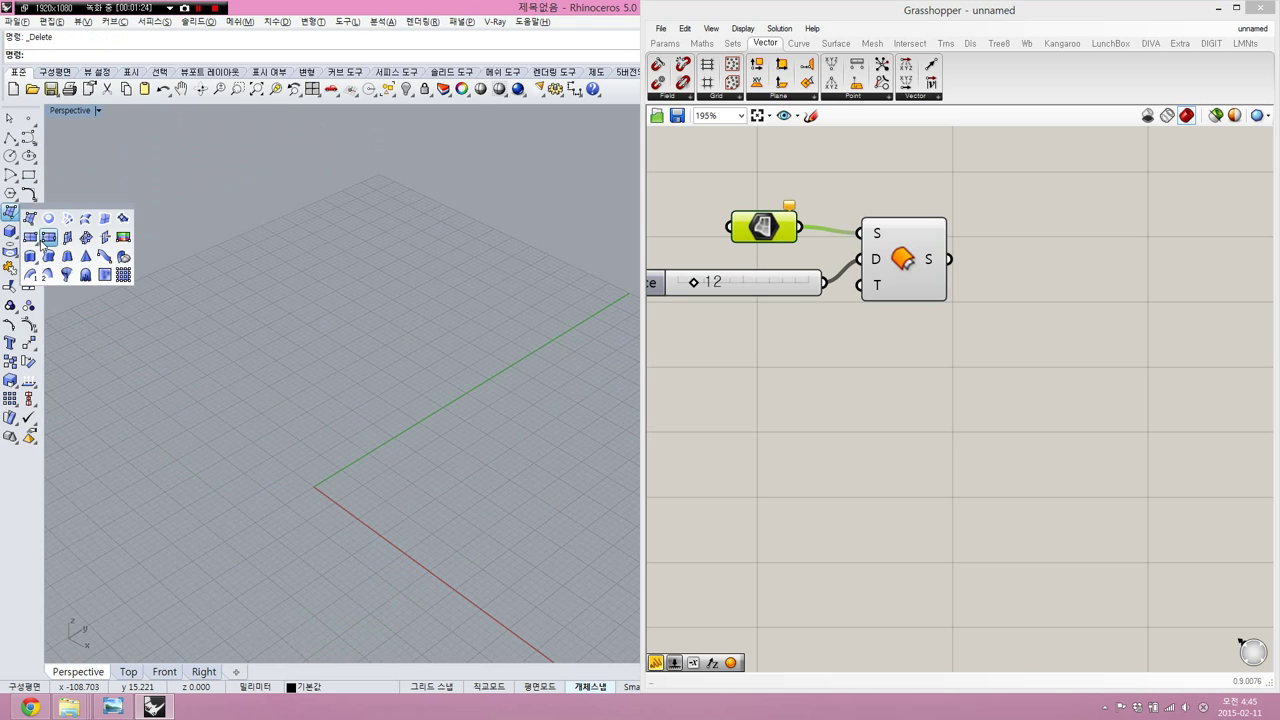
pyautogui.click(44, 240)
pyautogui.write('0')
pyautogui.press('Return')
pyautogui.write('100')
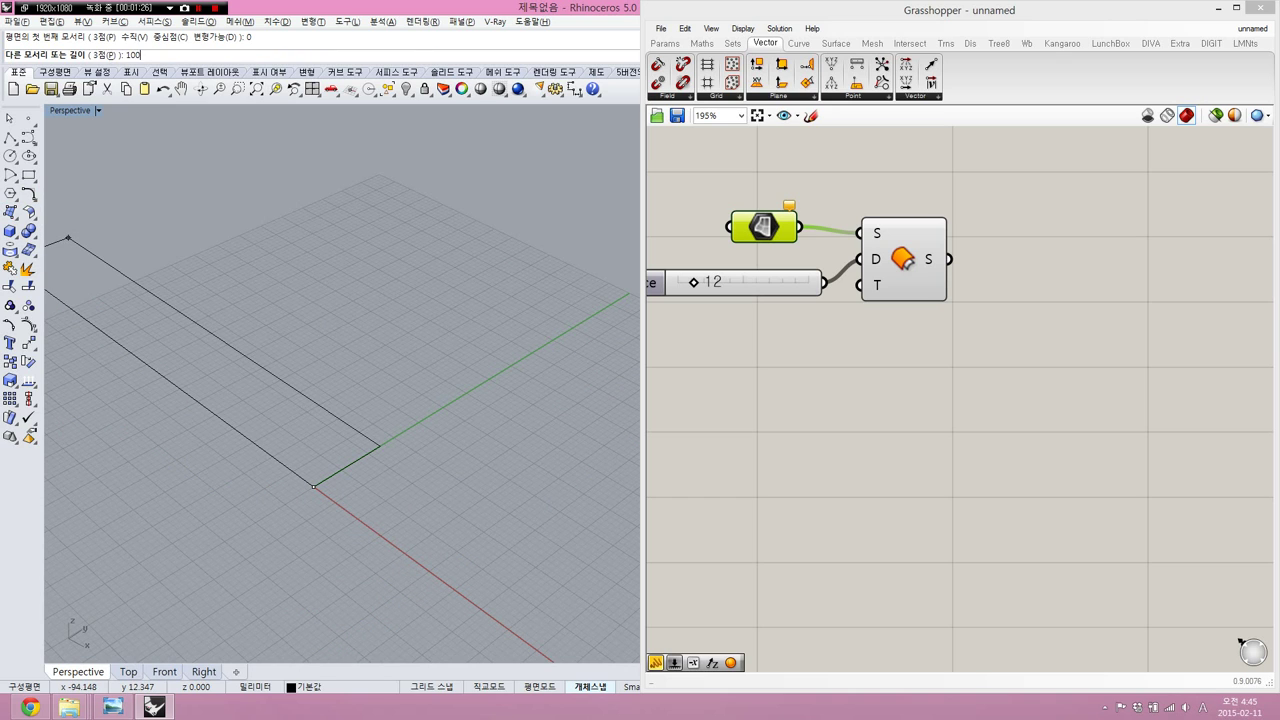
pyautogui.write(',100')
pyautogui.press('Return')
pyautogui.hotkey('ctrl', 'a')
pyautogui.write('zs')
pyautogui.press('Return')
pyautogui.click(123, 260)
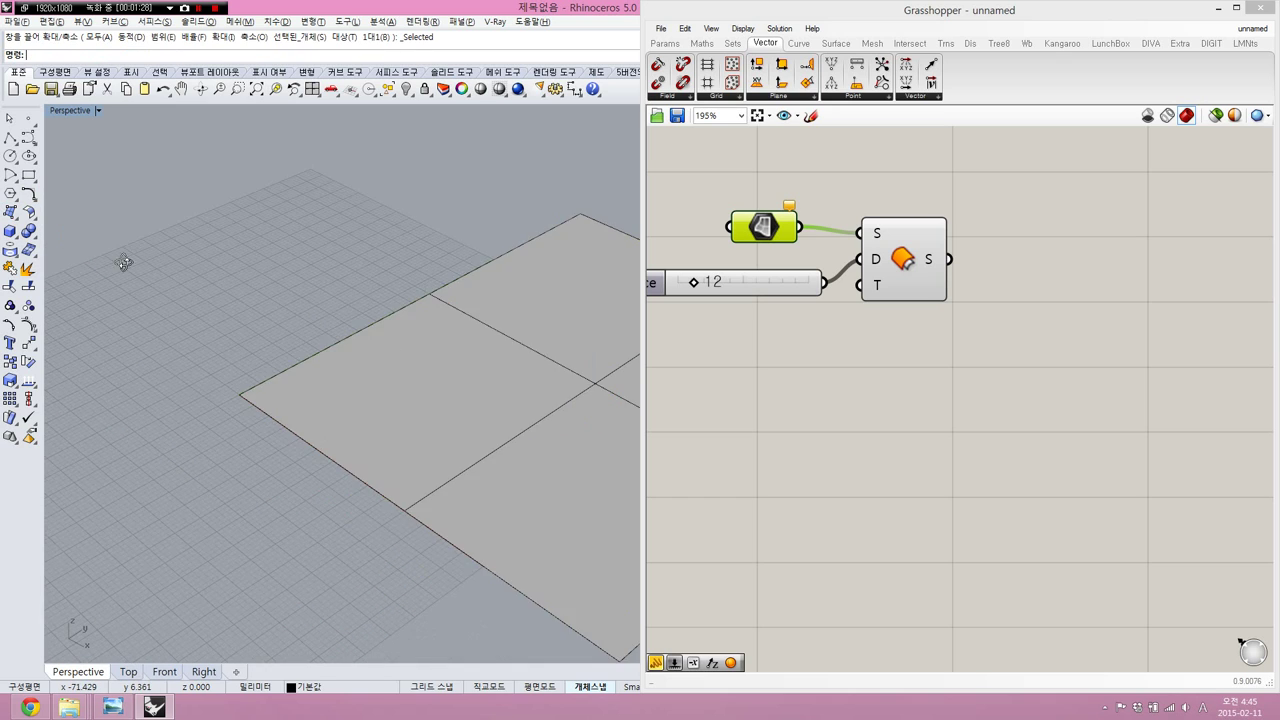
pyautogui.moveTo(123, 260); pyautogui.dragTo(384, 319, button='right')
# - Reference the new square plane in the existing Surface parameter and hide the original in Rhino
pyautogui.rightClick(766, 228)
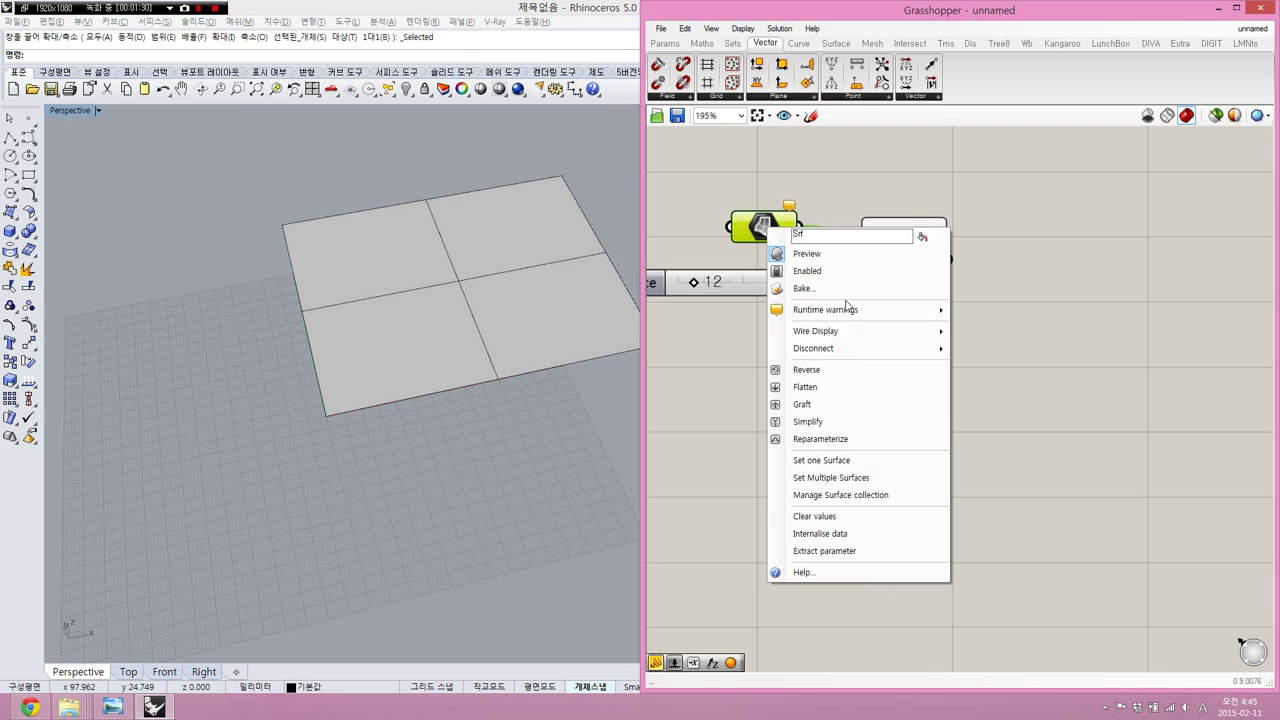
pyautogui.click(891, 460)
pyautogui.click(452, 365)
pyautogui.click(498, 330)
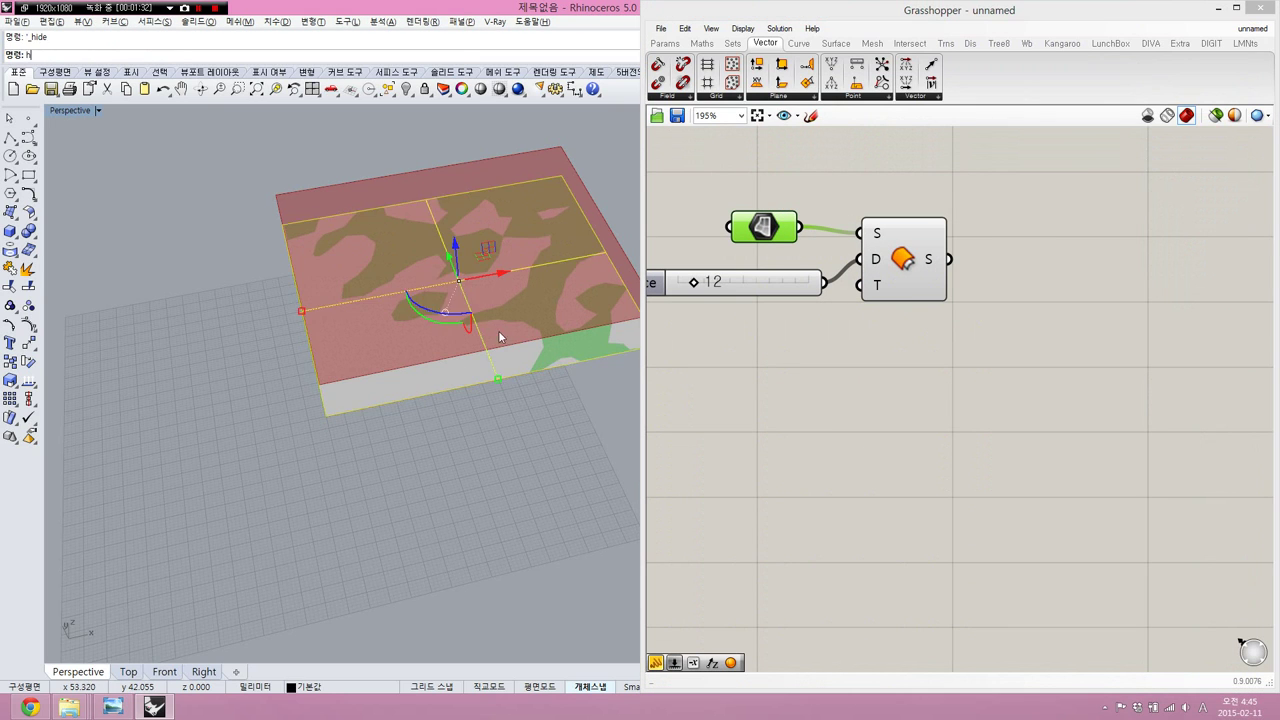
pyautogui.hotkey('ctrl', 'h')
pyautogui.scroll(4, 479, 319)
pyautogui.moveTo(480, 319); pyautogui.dragTo(484, 286, button='right')
# - Move the Offset component farther from its inputs and set the distance slider to 8
pyautogui.moveTo(804, 286); pyautogui.dragTo(825, 289, button='right')
pyautogui.moveTo(941, 282); pyautogui.dragTo(1074, 291)
pyautogui.click(917, 320)
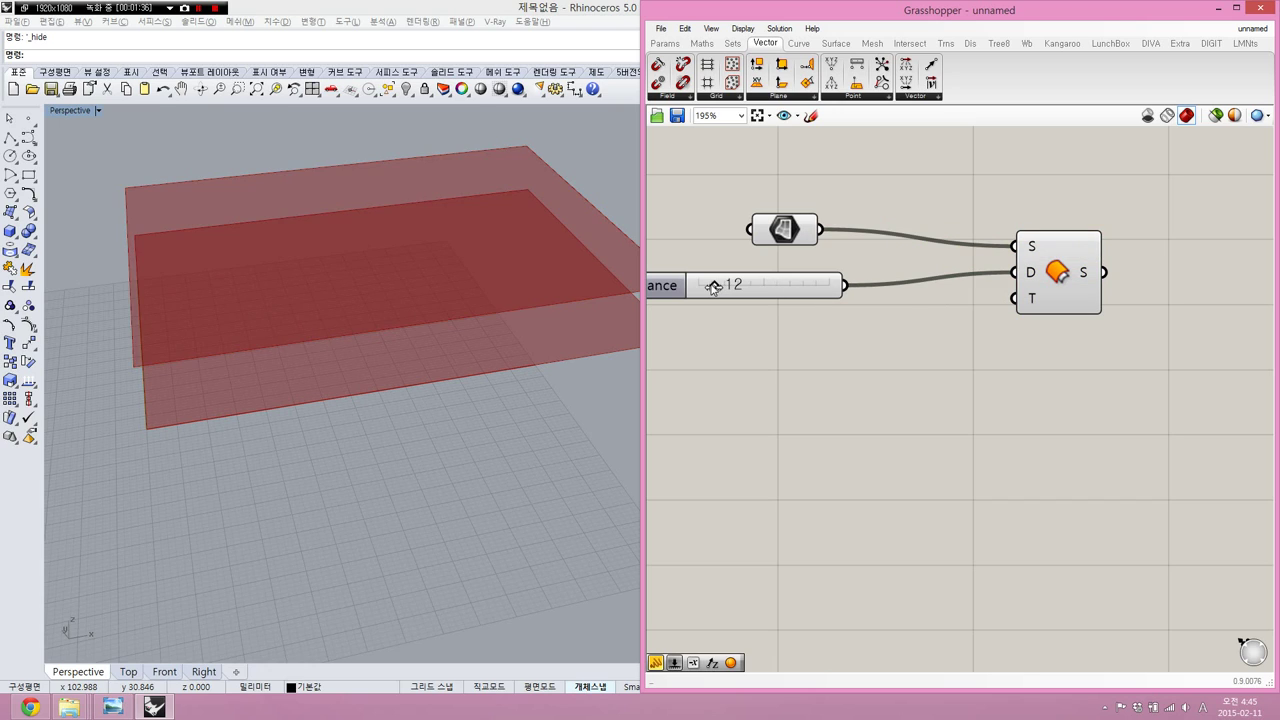
pyautogui.moveTo(713, 287); pyautogui.dragTo(708, 289)
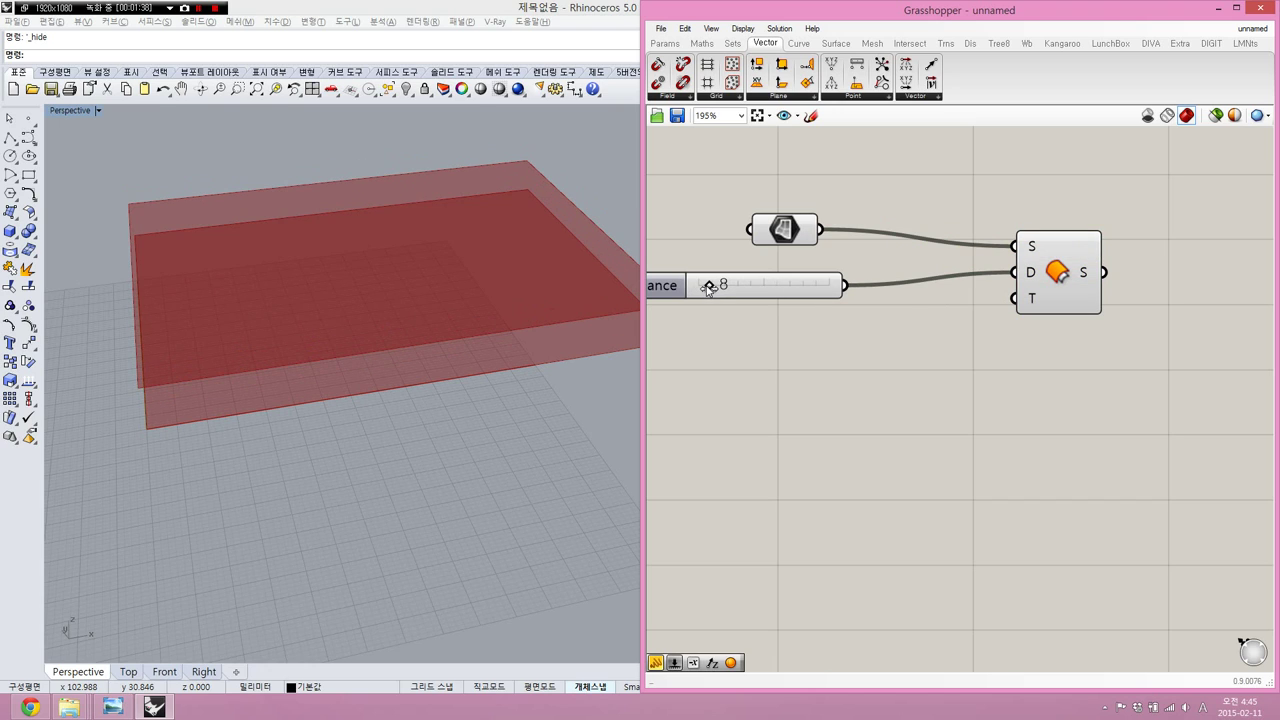
# - Insert a Negative component between the distance slider and the Offset component's D input to reverse the offset direction
pyautogui.doubleClick(895, 291)
pyautogui.write('ne')
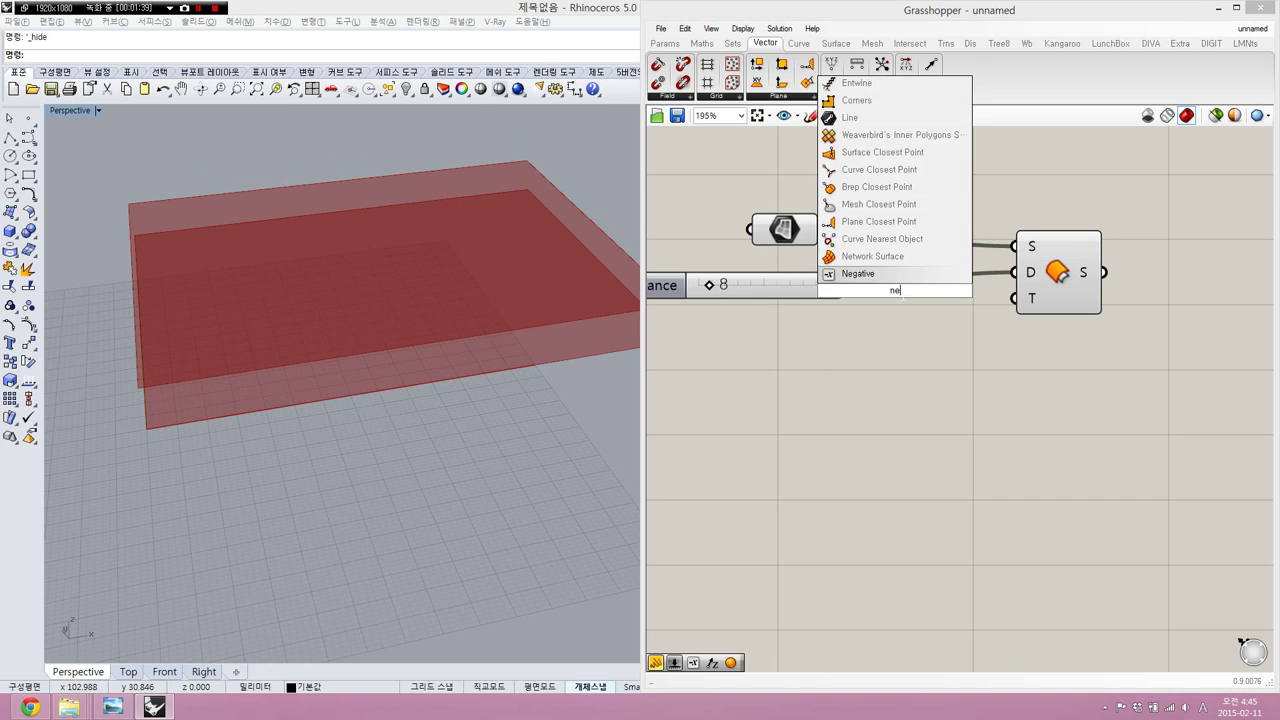
pyautogui.write('gative')
pyautogui.press('Return')
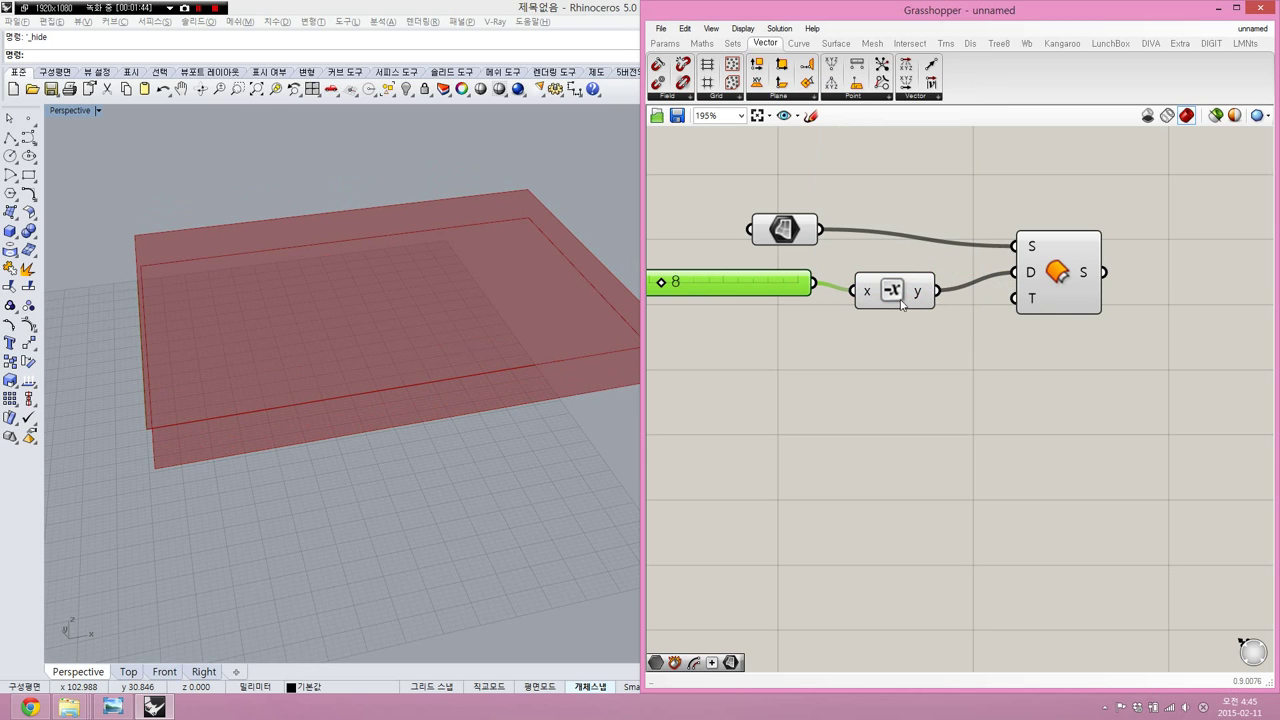
pyautogui.moveTo(517, 260); pyautogui.dragTo(500, 280, button='right')
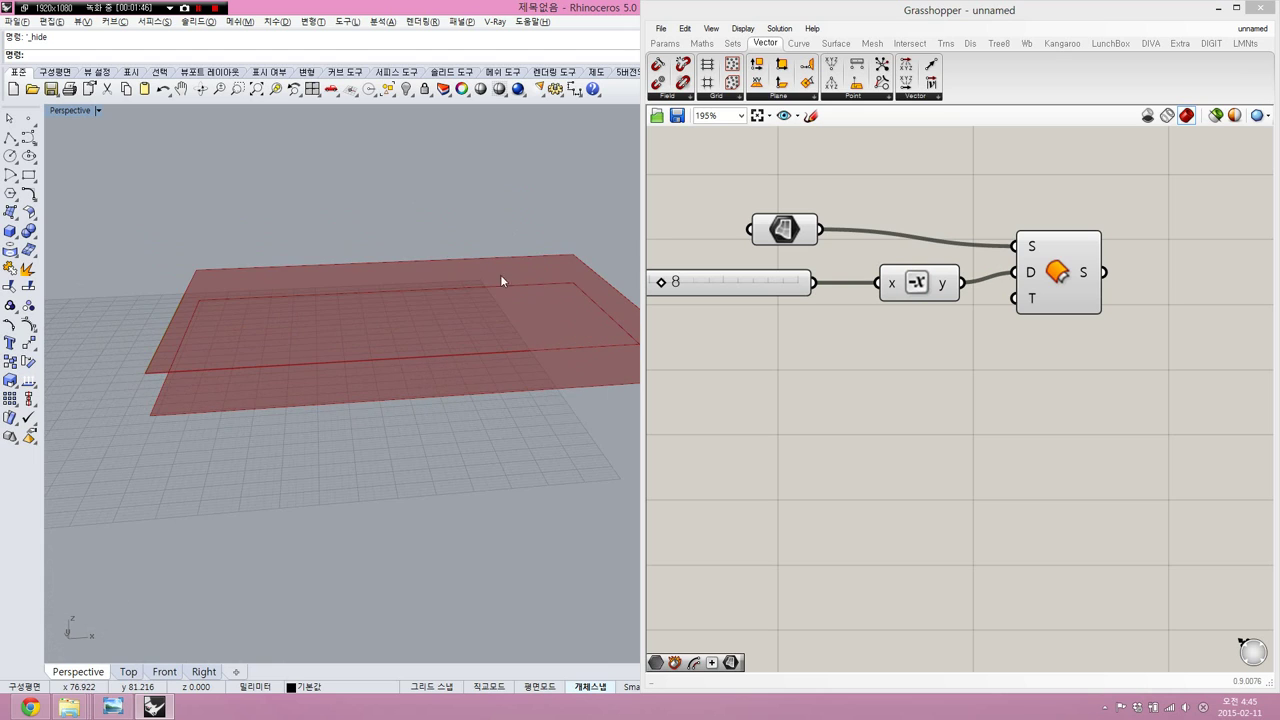
# - Compare the original surface with its offset copy by highlighting the Surface and Offset components in turn
pyautogui.moveTo(259, 328); pyautogui.dragTo(167, 381, button='right')
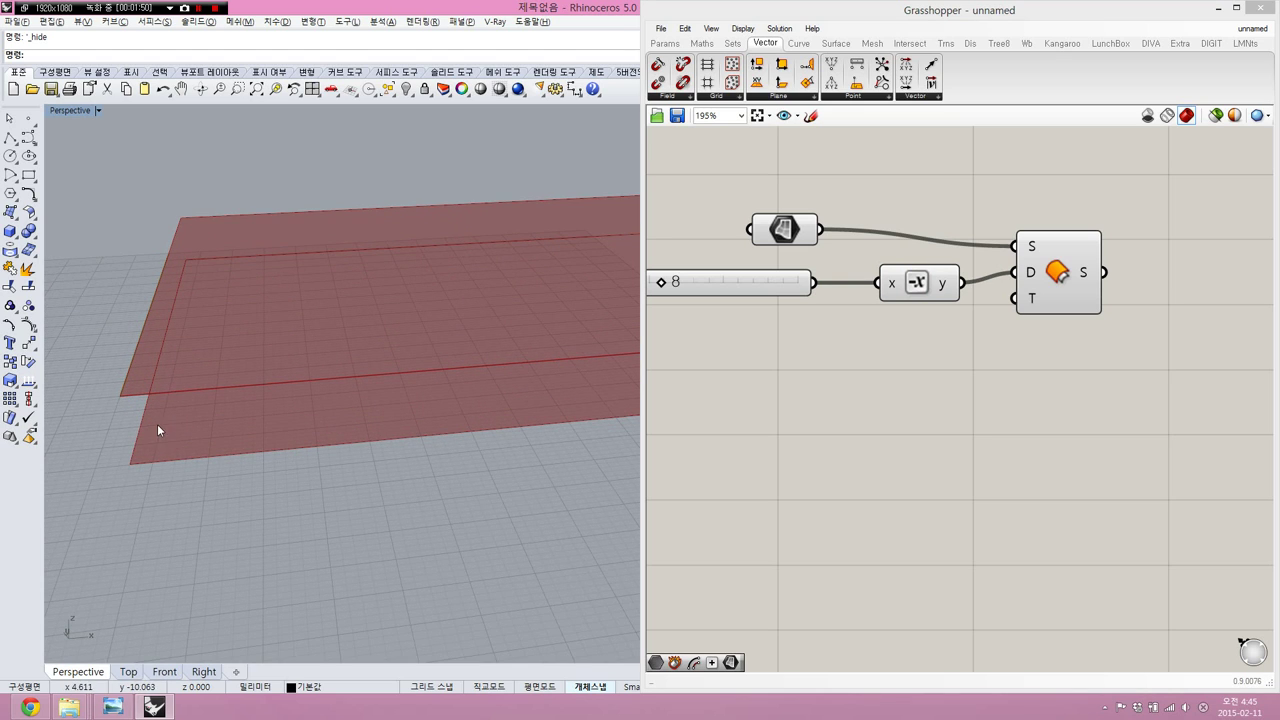
pyautogui.click(1022, 285)
pyautogui.moveTo(962, 282); pyautogui.dragTo(852, 277, button='right')
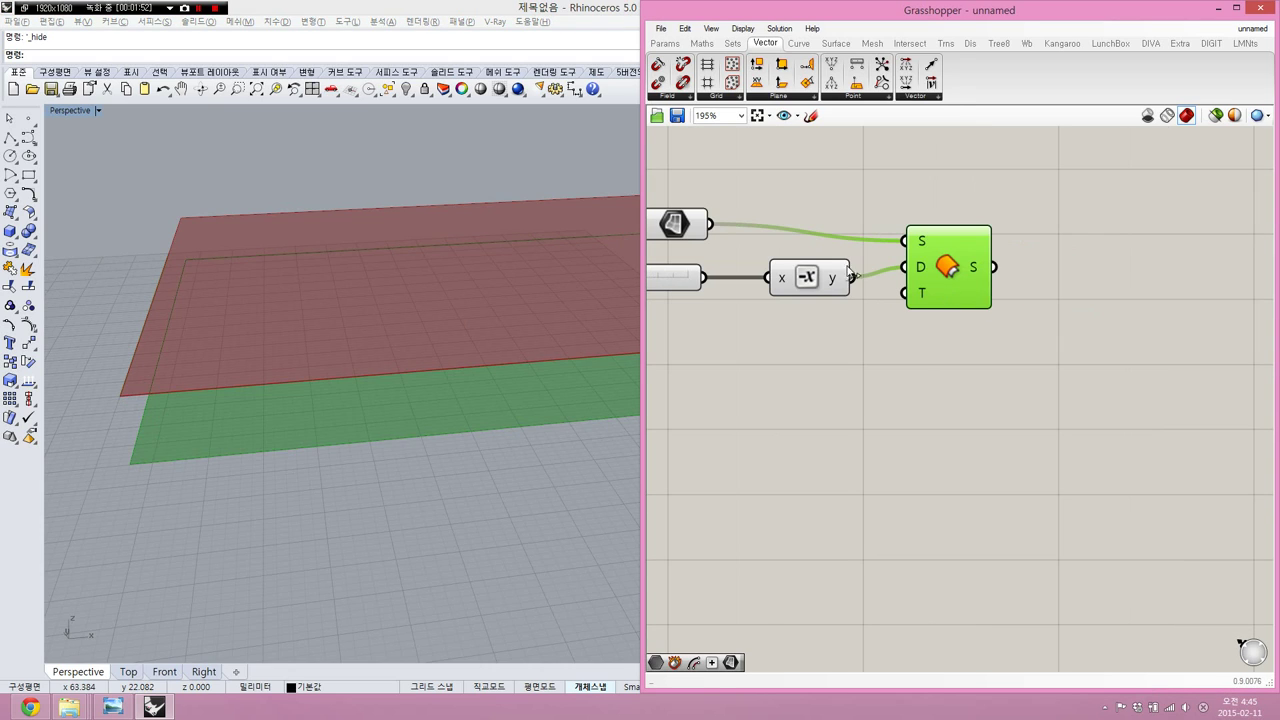
pyautogui.click(674, 227)
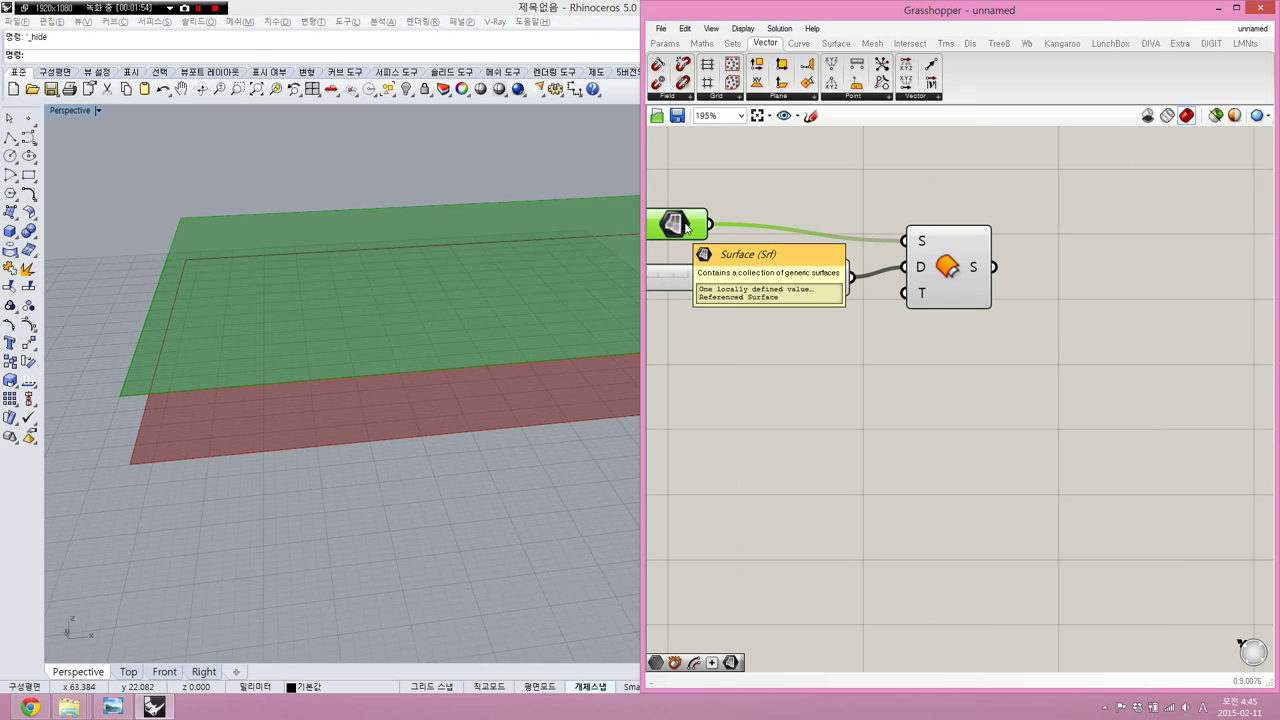
pyautogui.click(953, 282)
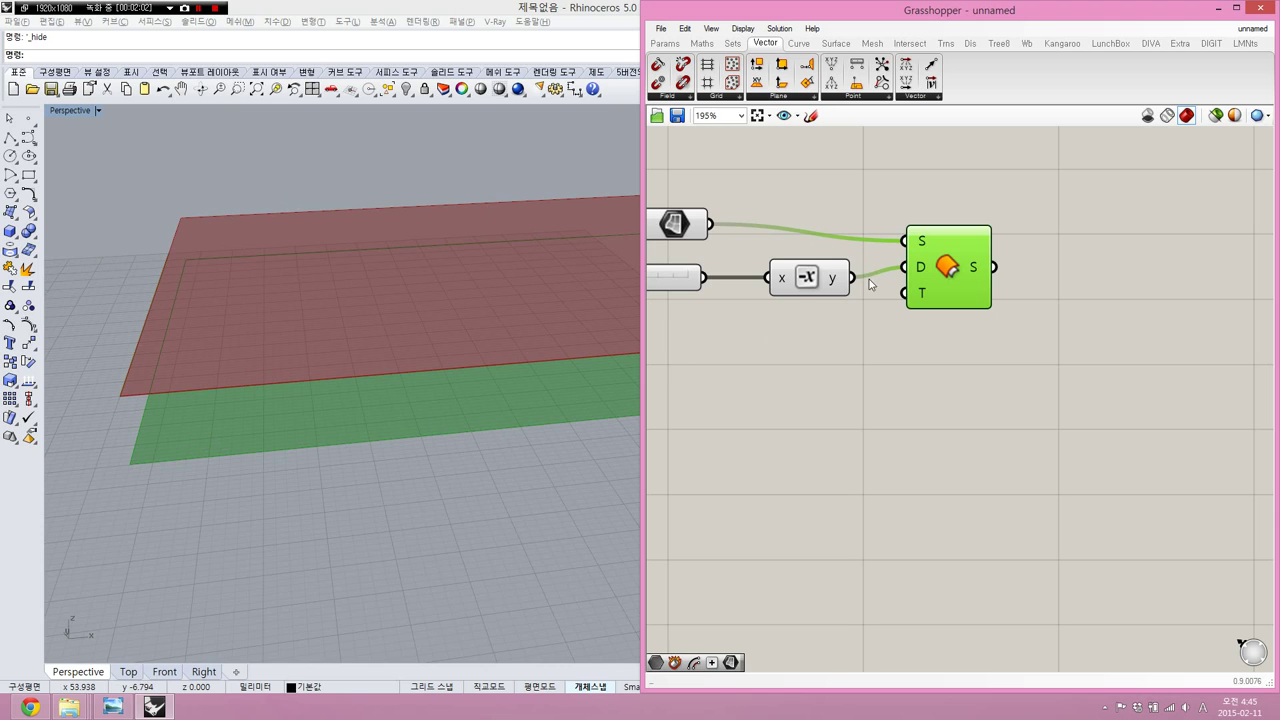
# - Arrange the Surface parameter and the Offset component closer together around the Negative component
pyautogui.moveTo(939, 271); pyautogui.dragTo(931, 281)
pyautogui.moveTo(695, 226); pyautogui.dragTo(836, 192)
pyautogui.scroll(3, 868, 240)
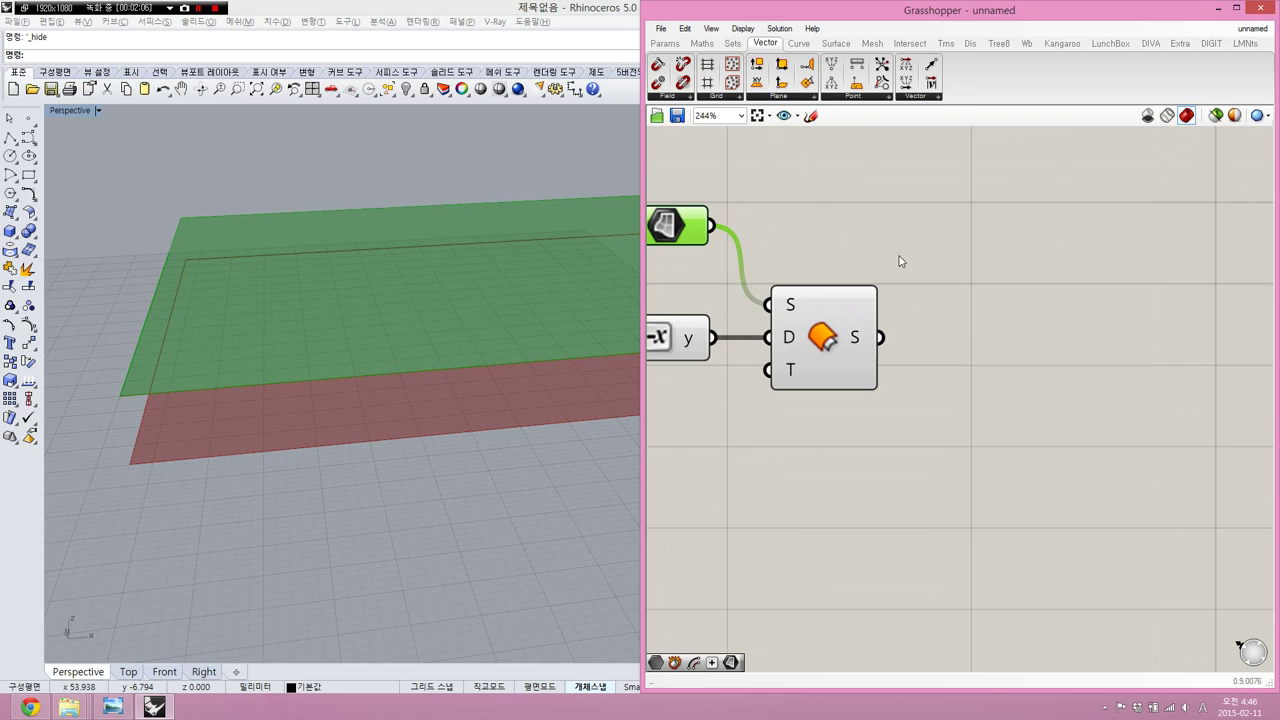
# - Insert a Divide Domain² component and place it above and beyond the Offset component
pyautogui.doubleClick(905, 235)
pyautogui.write('dividedom')
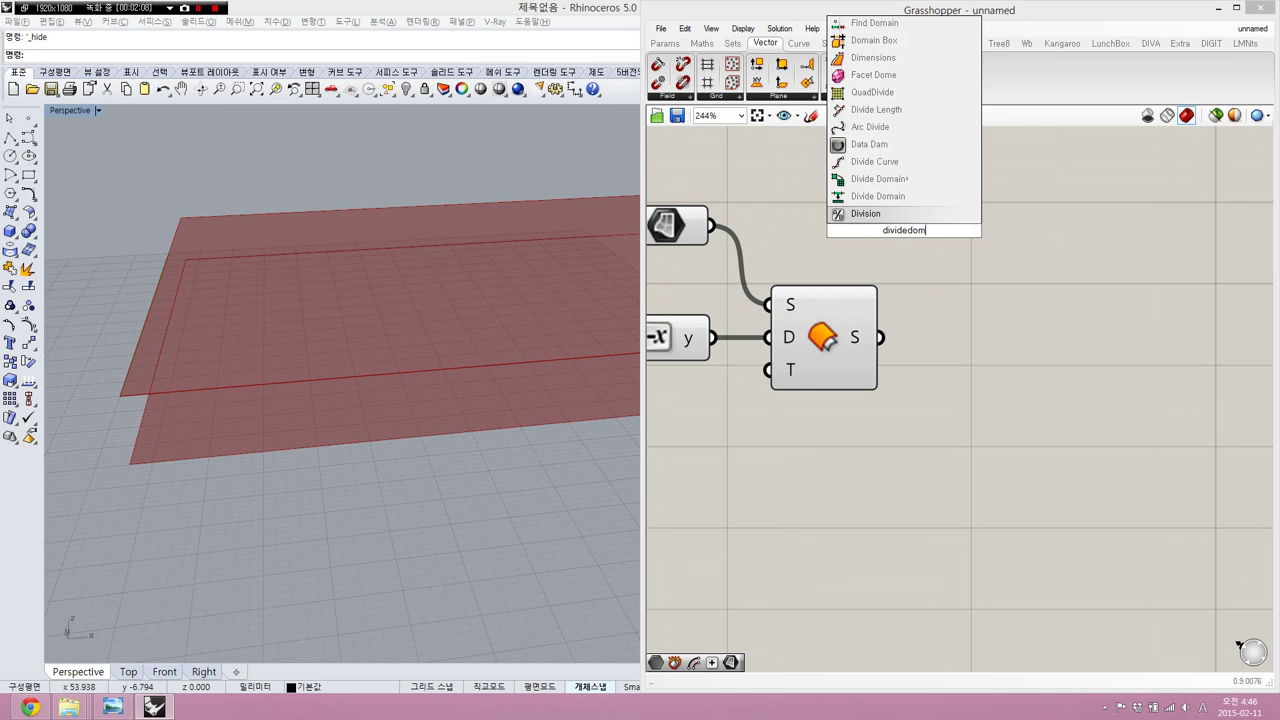
pyautogui.write('ain')
pyautogui.click(933, 198)
pyautogui.moveTo(933, 235); pyautogui.dragTo(1062, 215)
# - Move the distance slider, Negative and Offset row lower, and connect the Surface parameter to the Divide Domain² I input
pyautogui.scroll(-2, 891, 325)
pyautogui.moveTo(918, 313); pyautogui.dragTo(1013, 299, button='right')
pyautogui.moveTo(1018, 306); pyautogui.dragTo(655, 374)
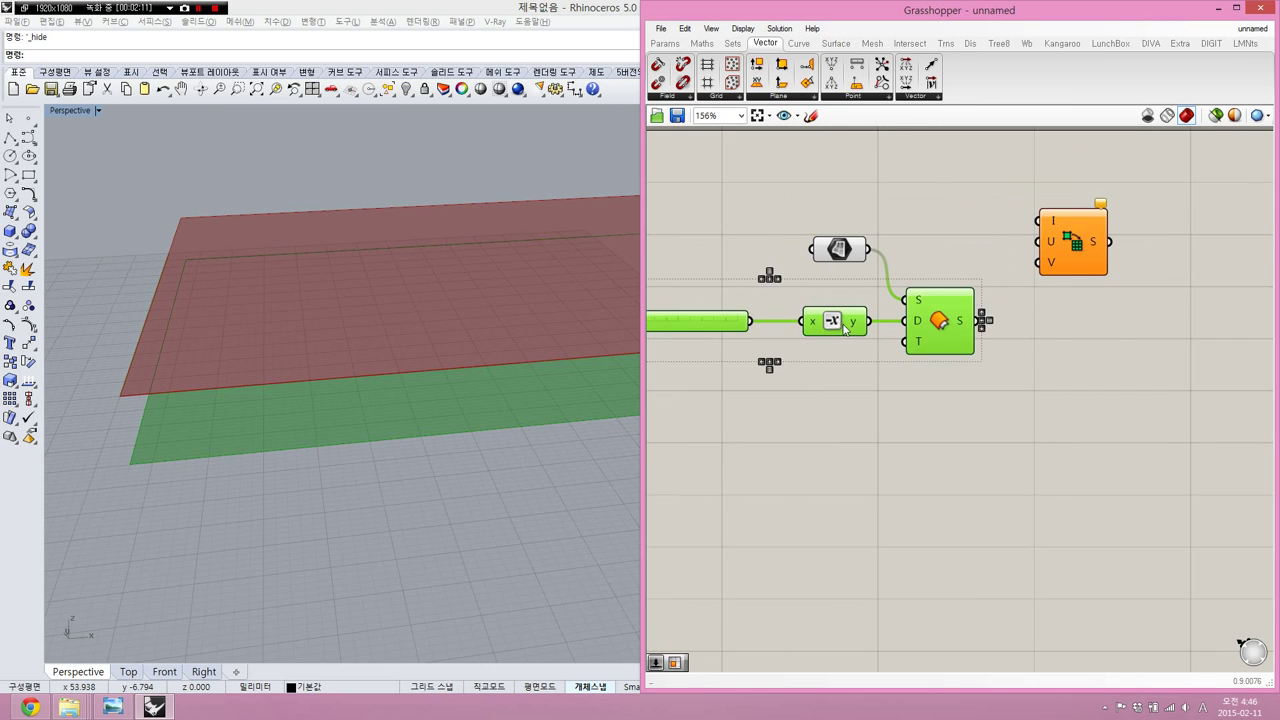
pyautogui.moveTo(843, 328); pyautogui.dragTo(846, 362)
pyautogui.scroll(2, 939, 265)
pyautogui.moveTo(938, 262); pyautogui.dragTo(828, 302, button='right')
pyautogui.click(828, 302)
pyautogui.moveTo(716, 274); pyautogui.dragTo(1016, 229)
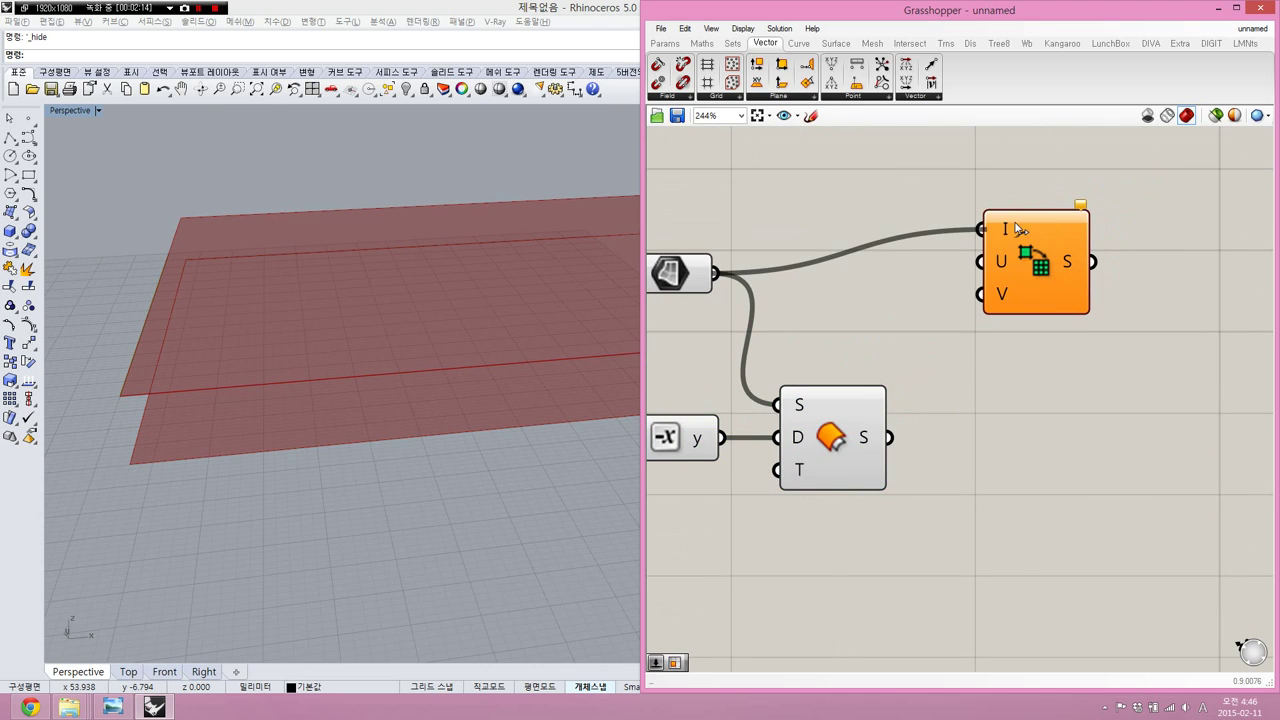
# - Create two number sliders with values 12 and 15 near the Divide Domain² component
pyautogui.doubleClick(833, 278)
pyautogui.write('12')
pyautogui.press('Return')
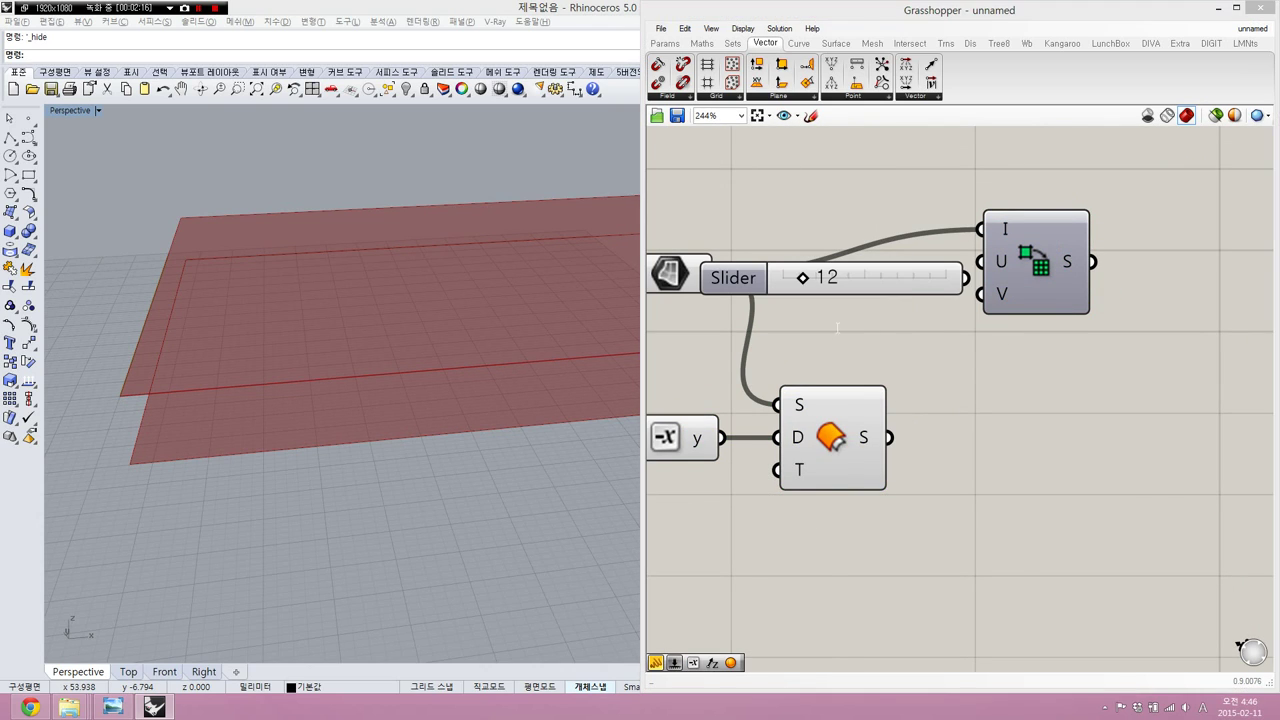
pyautogui.doubleClick(836, 324)
pyautogui.write('15')
pyautogui.press('Return')
# - Make room by shifting the Surface parameter and both sliders, and connect slider 12 to U and slider 15 to V of Divide Domain²
pyautogui.moveTo(821, 289); pyautogui.dragTo(889, 297, button='right')
pyautogui.moveTo(748, 294); pyautogui.dragTo(706, 234)
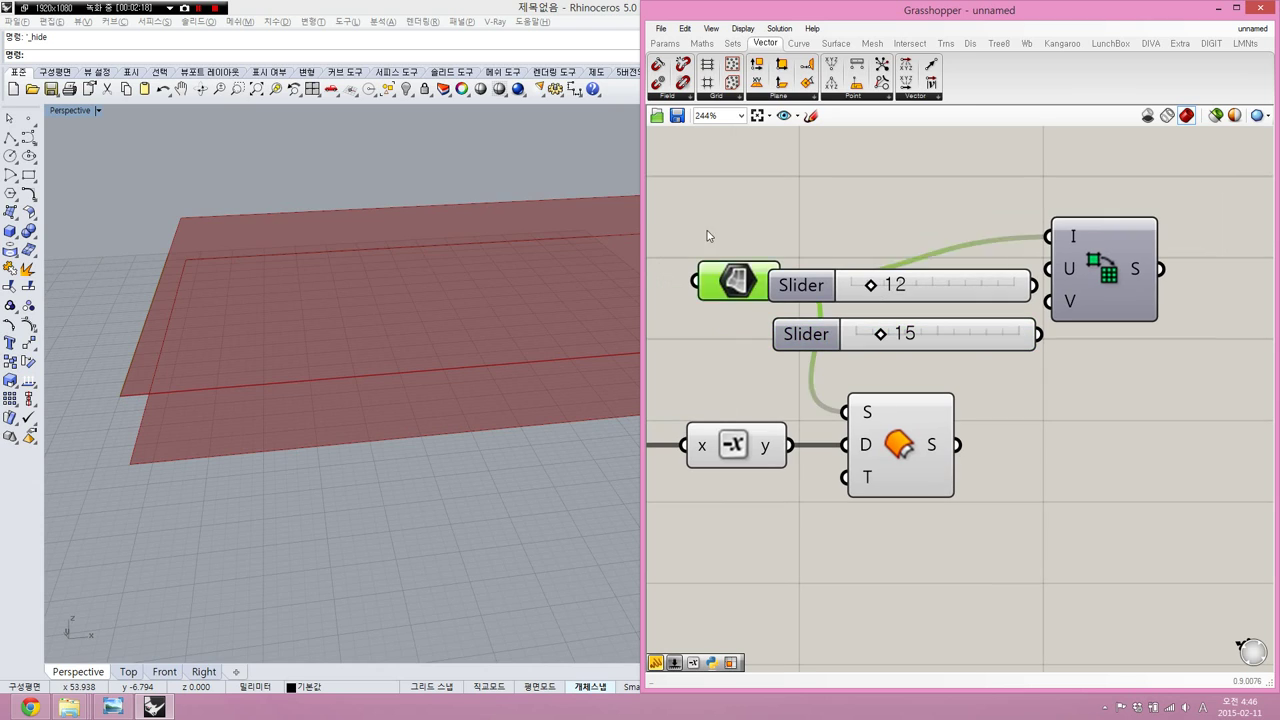
pyautogui.moveTo(981, 292); pyautogui.dragTo(979, 292)
pyautogui.keyDown('shift'); pyautogui.click(981, 345); pyautogui.keyUp('shift')
pyautogui.moveTo(981, 345); pyautogui.dragTo(913, 345)
pyautogui.click(1008, 283)
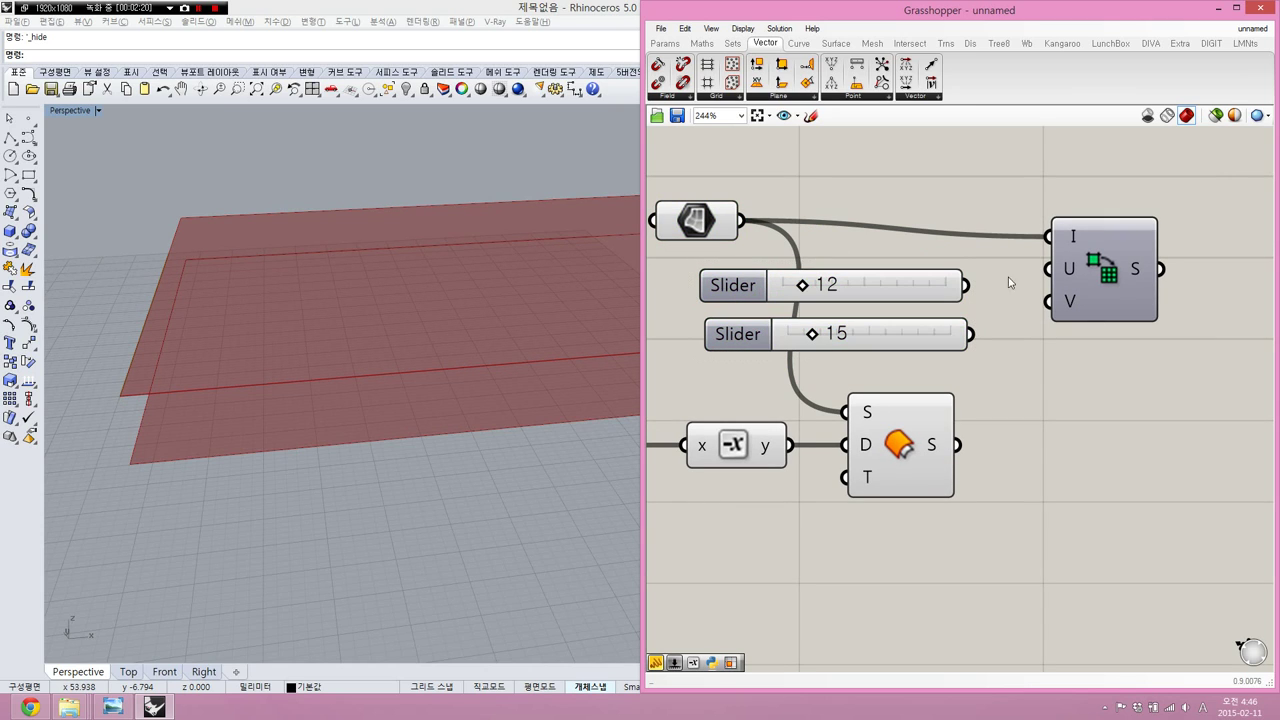
pyautogui.moveTo(1047, 268); pyautogui.dragTo(965, 285)
pyautogui.moveTo(1047, 301); pyautogui.dragTo(970, 334)
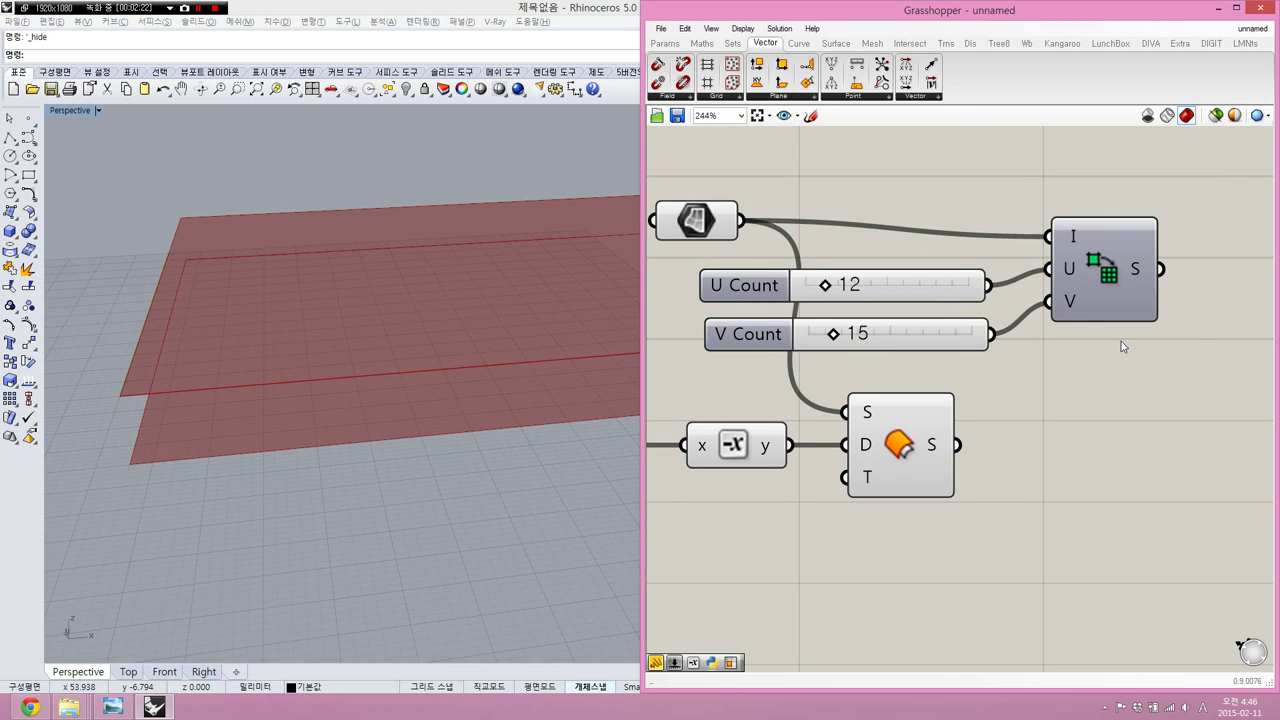
# - Insert an Isotrim component after Divide Domain², connecting the Surface parameter to its S input and the divided domains to D
pyautogui.doubleClick(1121, 341)
pyautogui.write('isotrim')
pyautogui.press('Return')
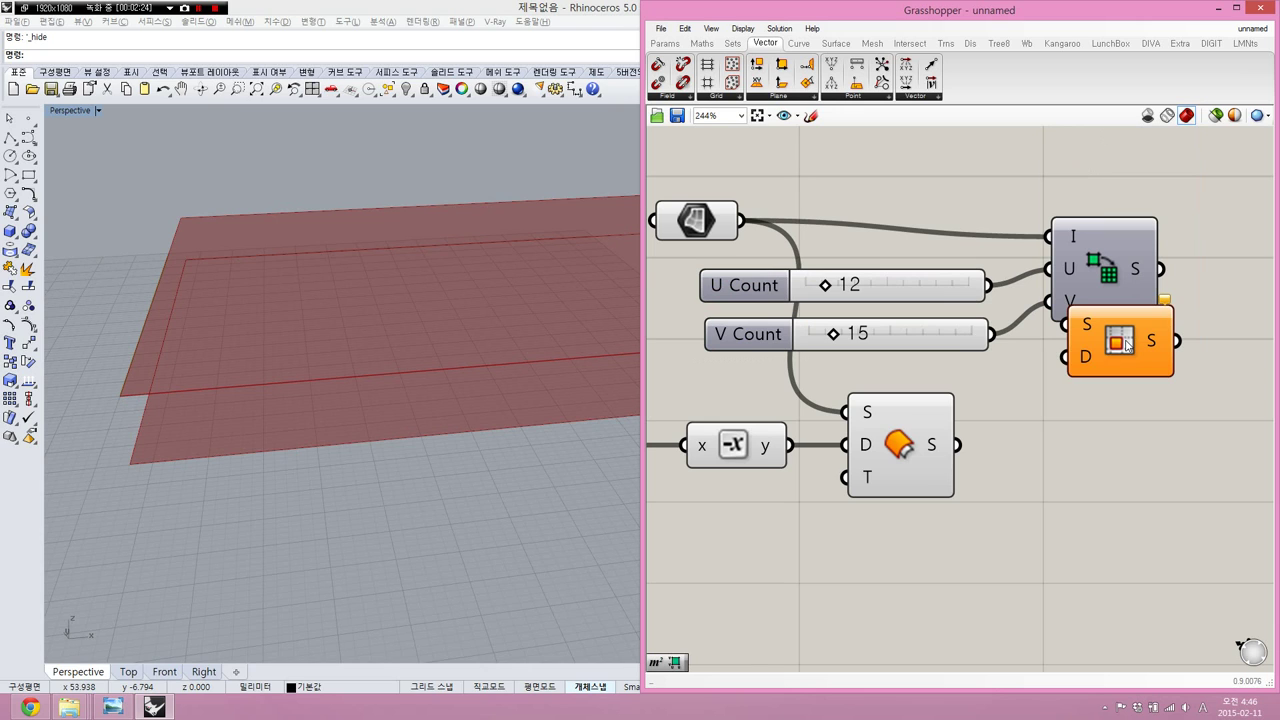
pyautogui.moveTo(1150, 350); pyautogui.dragTo(1085, 362, button='right')
pyautogui.moveTo(1085, 362); pyautogui.dragTo(1230, 275)
pyautogui.moveTo(1147, 252); pyautogui.dragTo(677, 234)
pyautogui.click(859, 252)
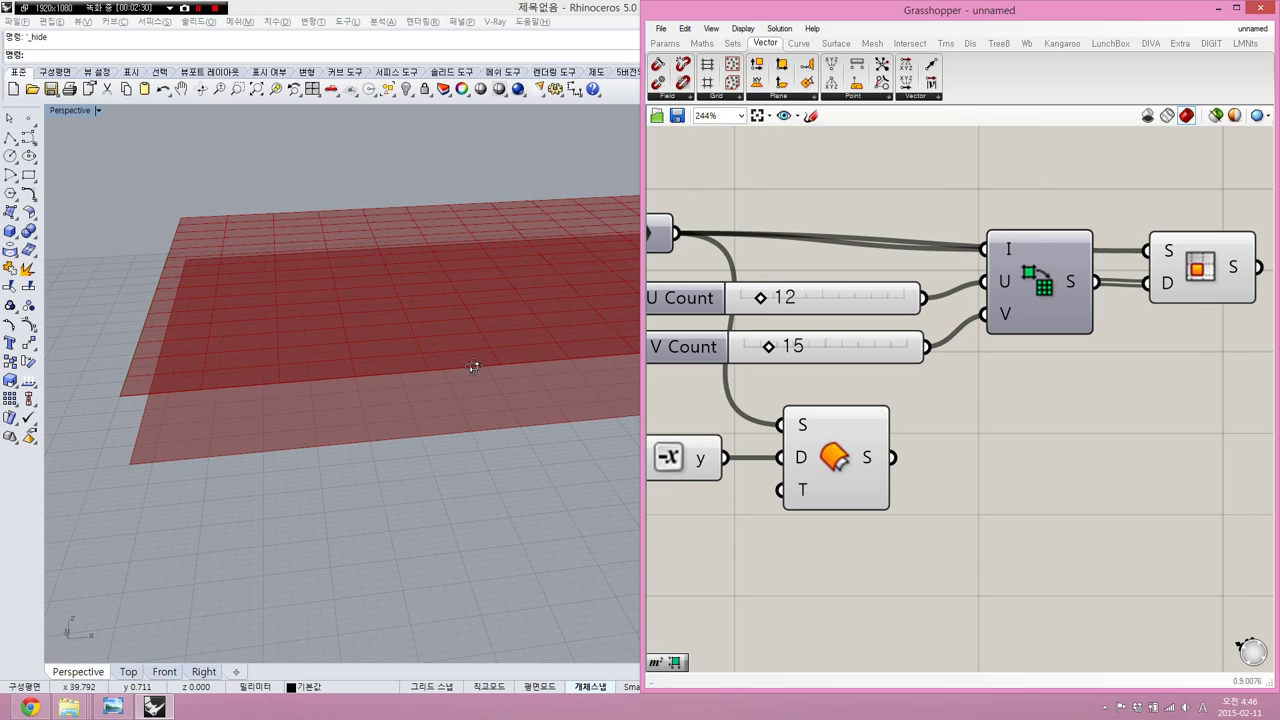
pyautogui.scroll(3, 449, 394)
pyautogui.scroll(1, 157, 404)
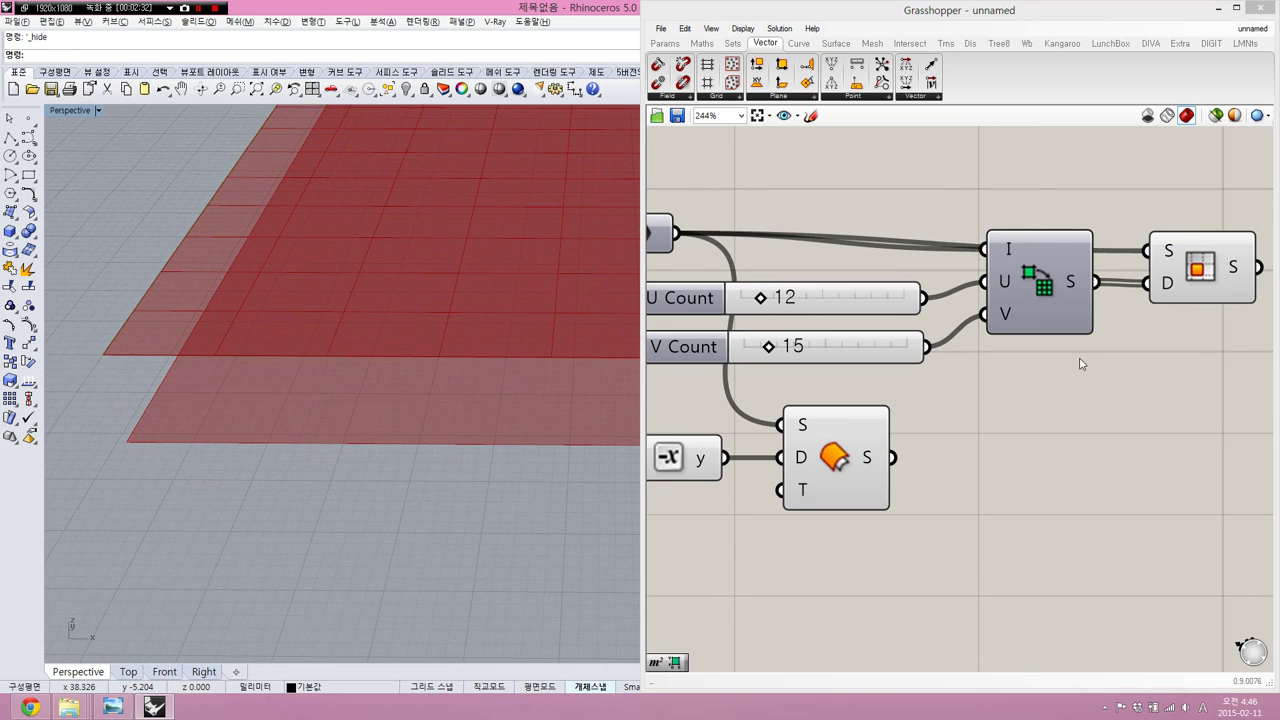
# - Duplicate Divide Domain² and Isotrim below the originals and feed the Offset surface into the copies' I and S inputs
pyautogui.moveTo(1080, 364); pyautogui.dragTo(1016, 327, button='right')
pyautogui.moveTo(1153, 322); pyautogui.dragTo(1012, 206)
pyautogui.keyDown('alt'); pyautogui.moveTo(990, 260); pyautogui.dragTo(987, 437); pyautogui.keyUp('alt')
pyautogui.moveTo(832, 424); pyautogui.dragTo(1083, 393)
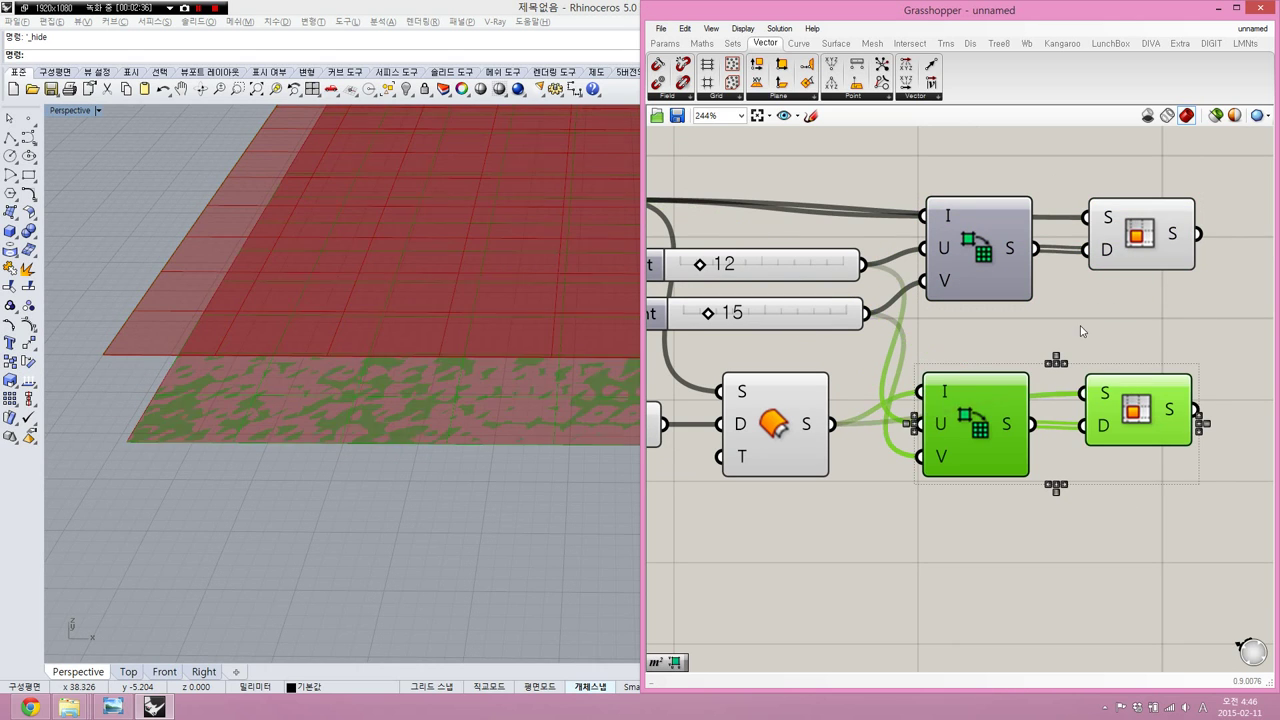
pyautogui.click(1083, 329)
pyautogui.moveTo(1088, 349); pyautogui.dragTo(961, 342, button='right')
pyautogui.moveTo(817, 363); pyautogui.dragTo(922, 349, button='right')
pyautogui.moveTo(816, 390); pyautogui.dragTo(823, 394)
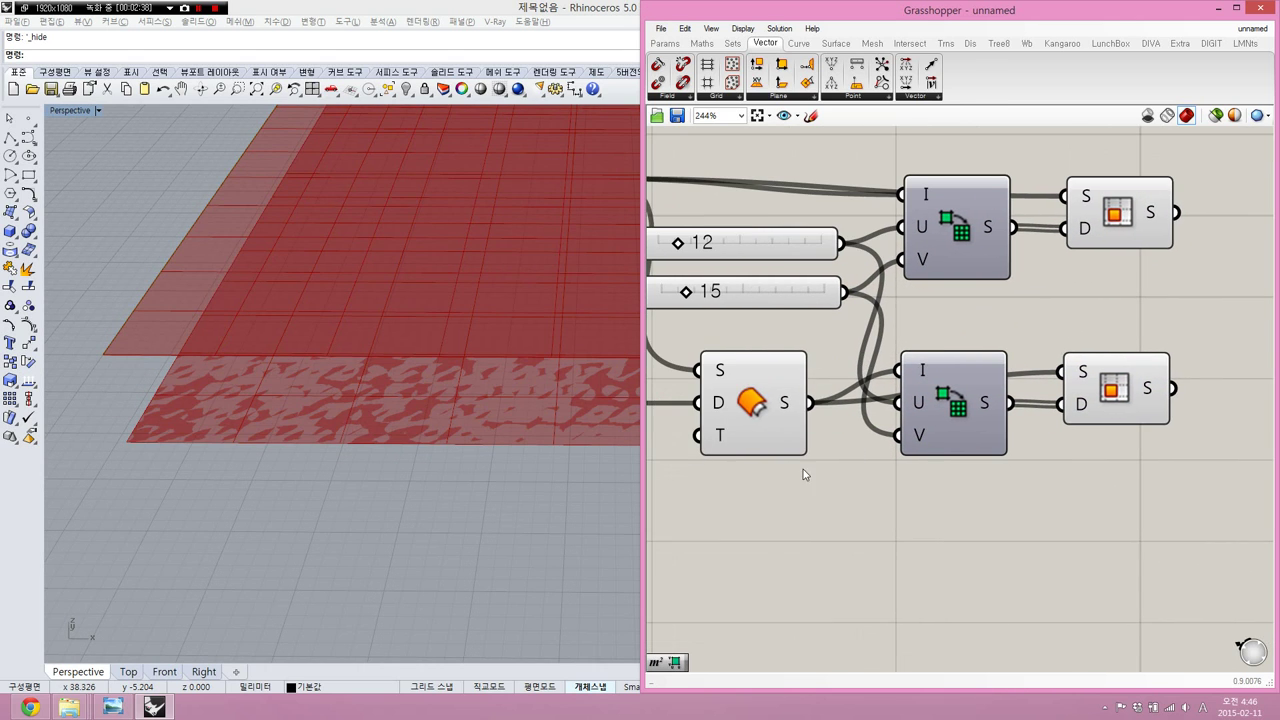
# - Turn off the Offset component's preview and check the panels of the lower surface in the Rhino viewport
pyautogui.click(793, 442)
pyautogui.hotkey('ctrl', 'q')
pyautogui.click(849, 500)
pyautogui.click(232, 423)
pyautogui.scroll(4, 198, 414)
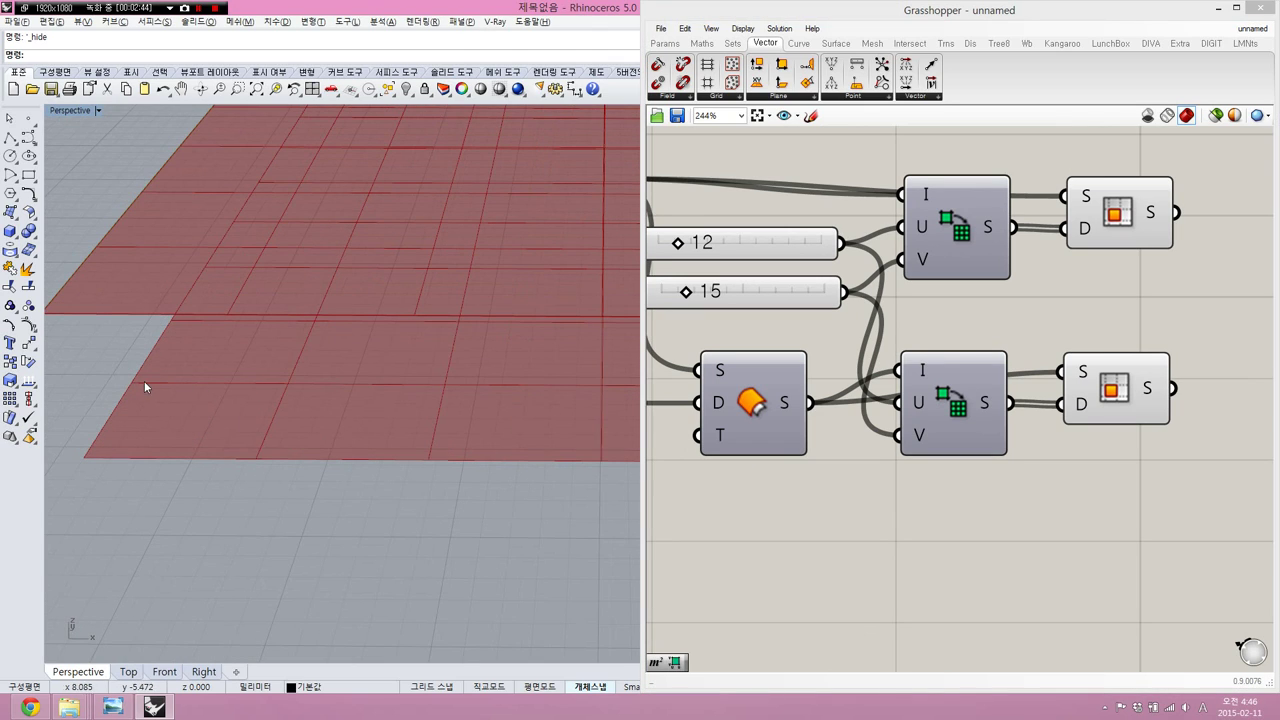
pyautogui.scroll(-4, 200, 418)
pyautogui.moveTo(200, 413); pyautogui.dragTo(163, 434, button='right')
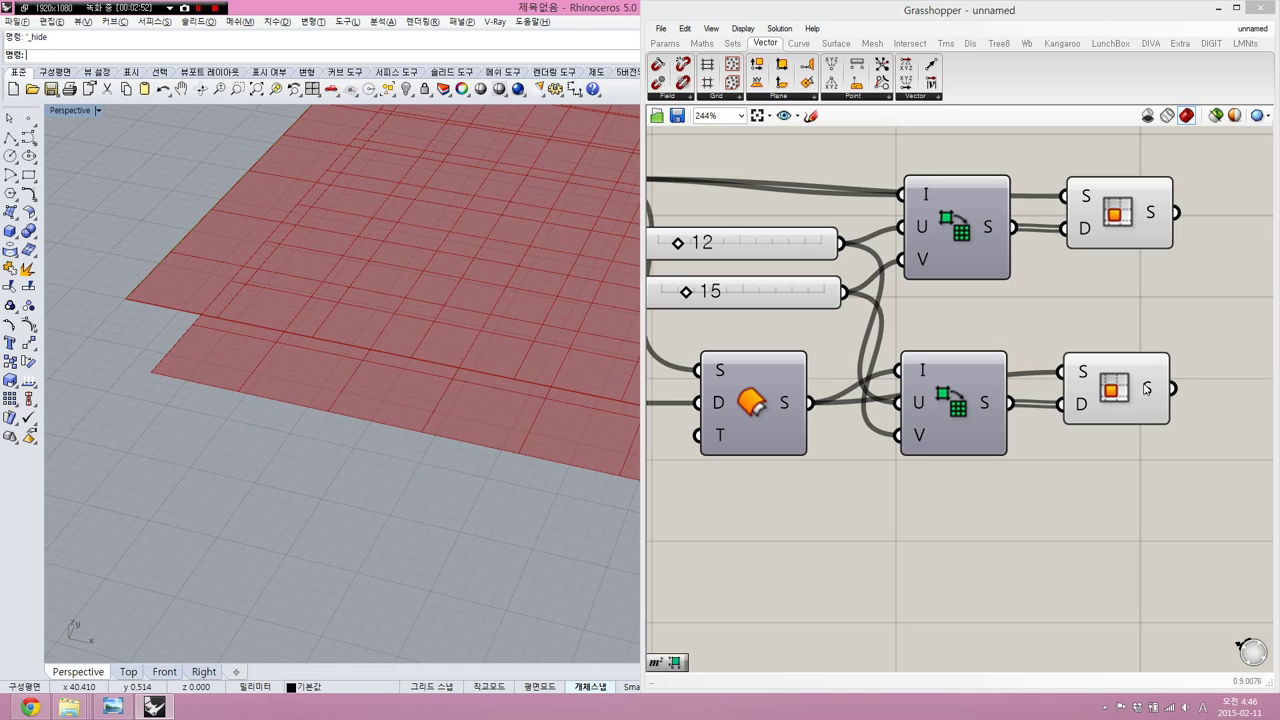
pyautogui.moveTo(1147, 388); pyautogui.dragTo(843, 420, button='right')
pyautogui.click(820, 306)
pyautogui.click(860, 466)
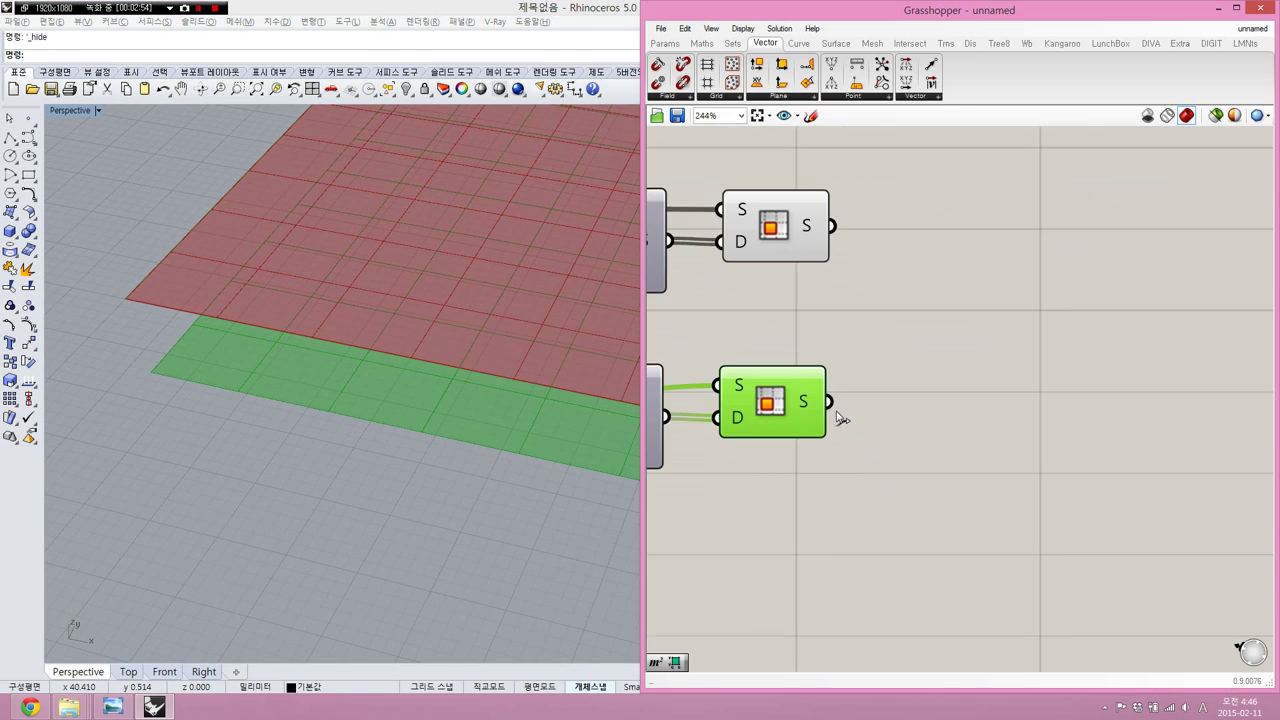
pyautogui.doubleClick(926, 416)
pyautogui.write('area')
pyautogui.click(885, 403)
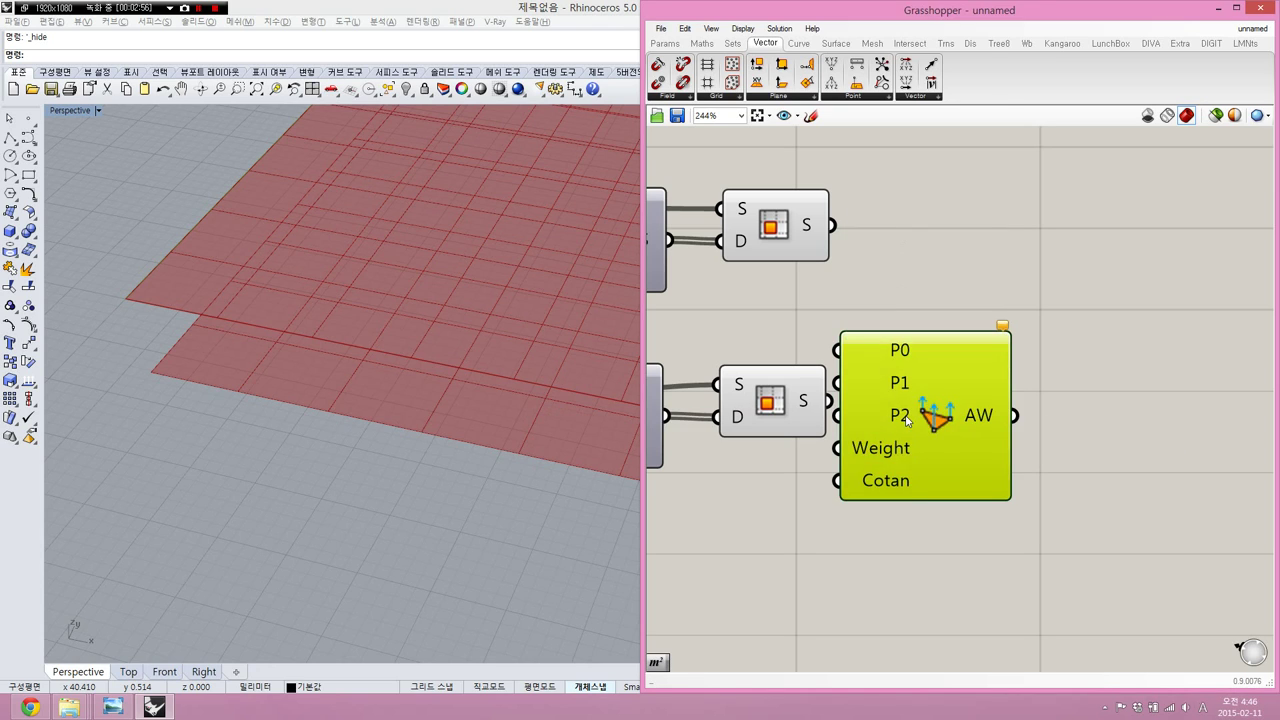
pyautogui.press('Delete')
# - Insert an Area component and connect the lower Isotrim output to its G input
pyautogui.doubleClick(906, 416)
pyautogui.write('area')
pyautogui.click(896, 401)
pyautogui.moveTo(848, 415); pyautogui.dragTo(840, 415)
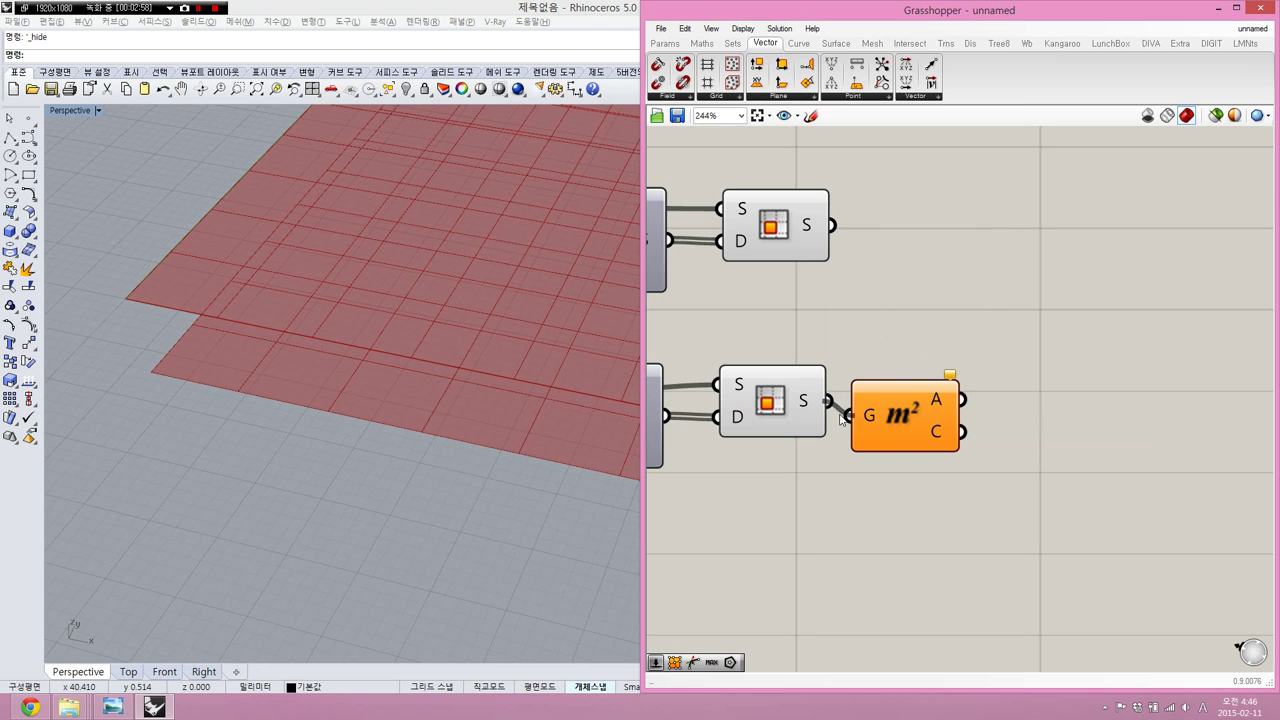
# - Turn off the lower Isotrim's preview and view the panel centroids in the Rhino viewport
pyautogui.click(803, 418)
pyautogui.hotkey('ctrl', 'q')
pyautogui.click(832, 349)
pyautogui.moveTo(228, 396); pyautogui.dragTo(234, 399, button='right')
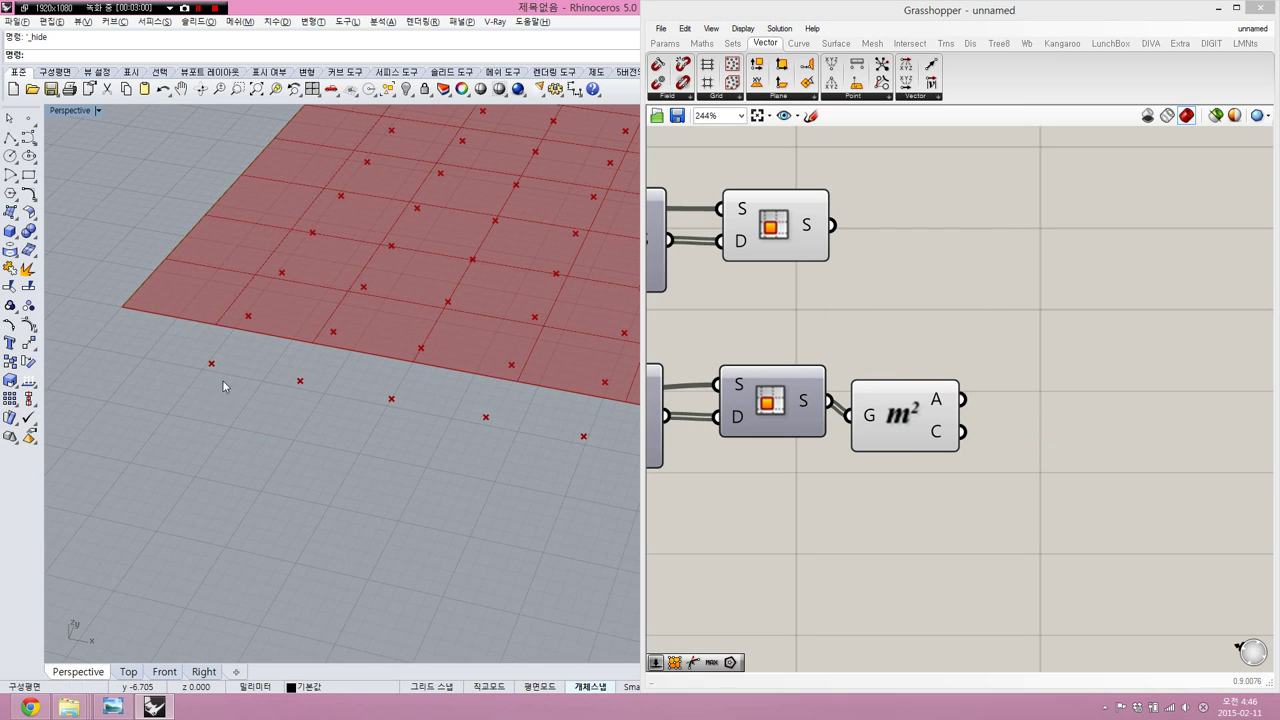
pyautogui.scroll(2, 212, 378)
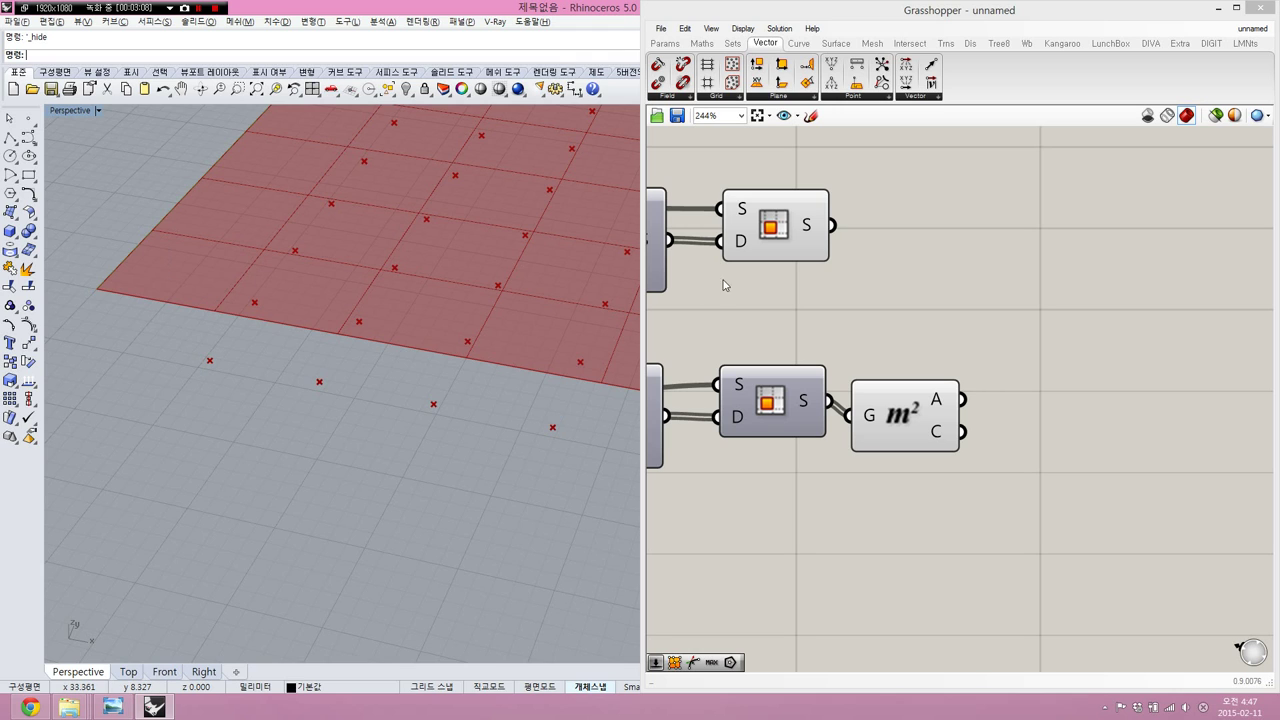
# - Bake the upper Isotrim panels into Rhino for a check of individual pieces, and delete all the baked surfaces
pyautogui.click(770, 230)
pyautogui.middleClick(808, 227)
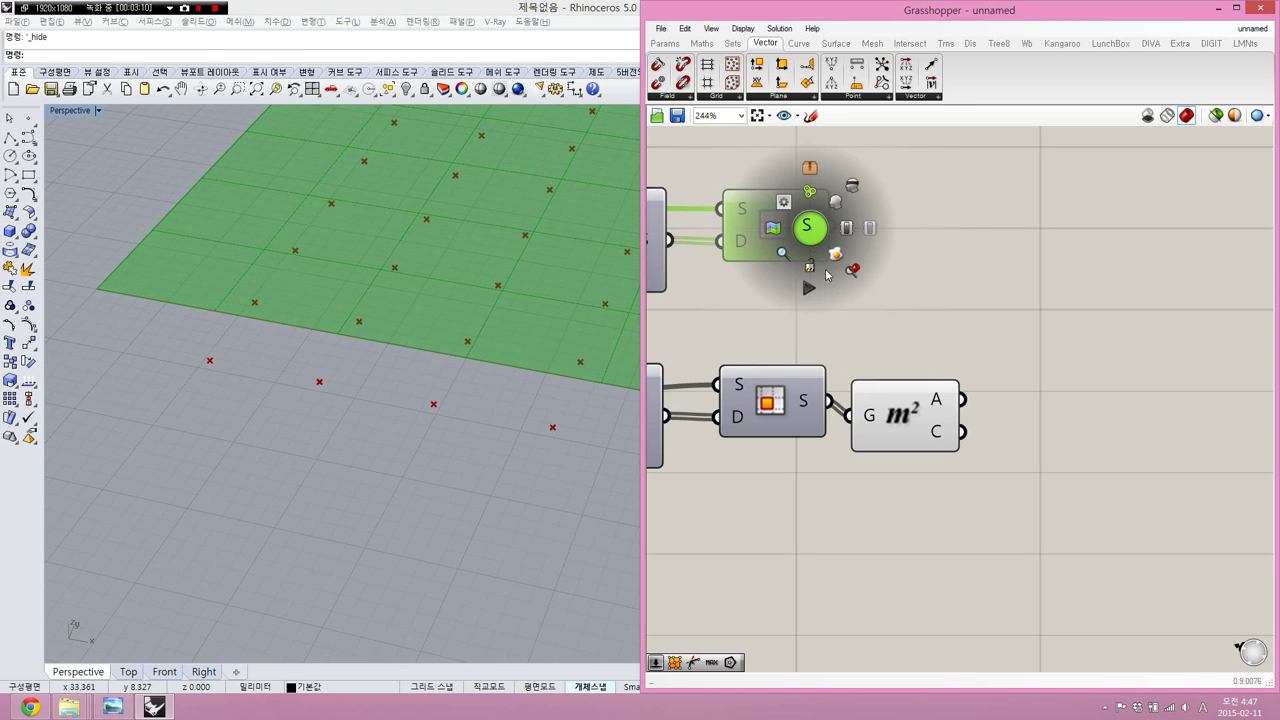
pyautogui.click(834, 255)
pyautogui.click(191, 258)
pyautogui.click(235, 222)
pyautogui.click(329, 235)
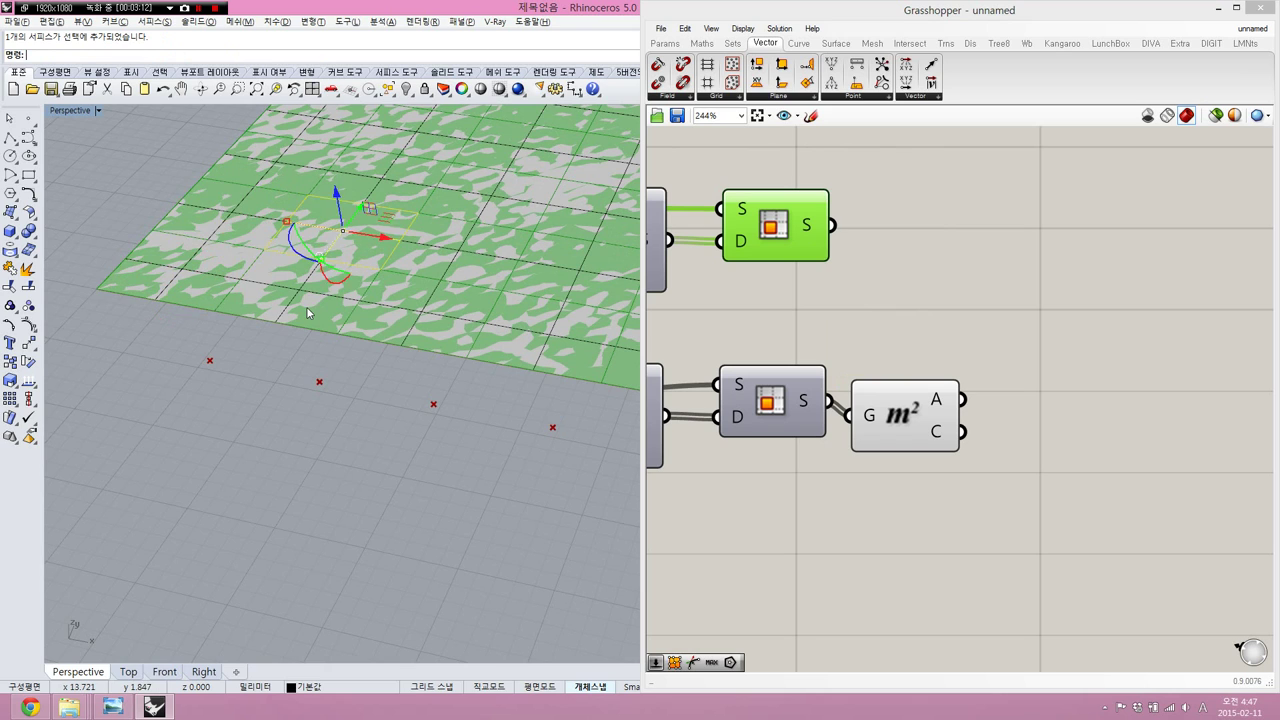
pyautogui.hotkey('ctrl', 'a')
pyautogui.press('Delete')
pyautogui.click(930, 285)
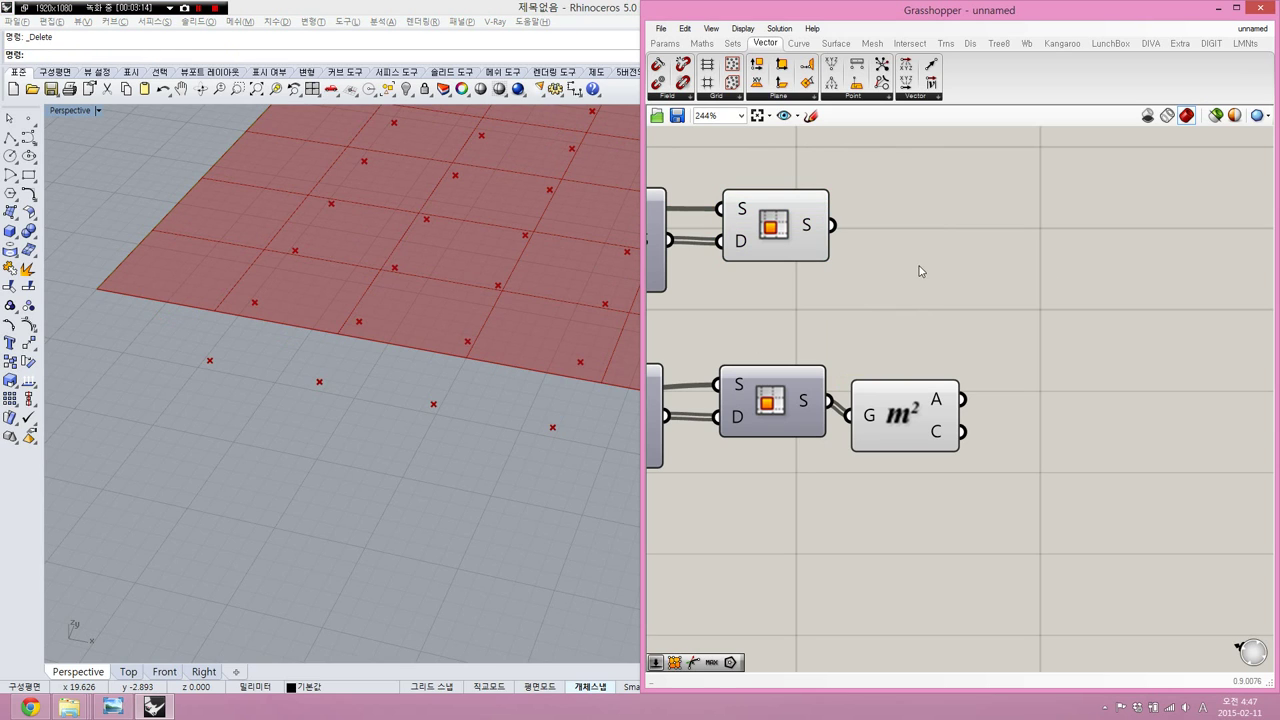
# - Insert a Deconstruct Brep component and connect the upper Isotrim output to its B input
pyautogui.click(732, 43)
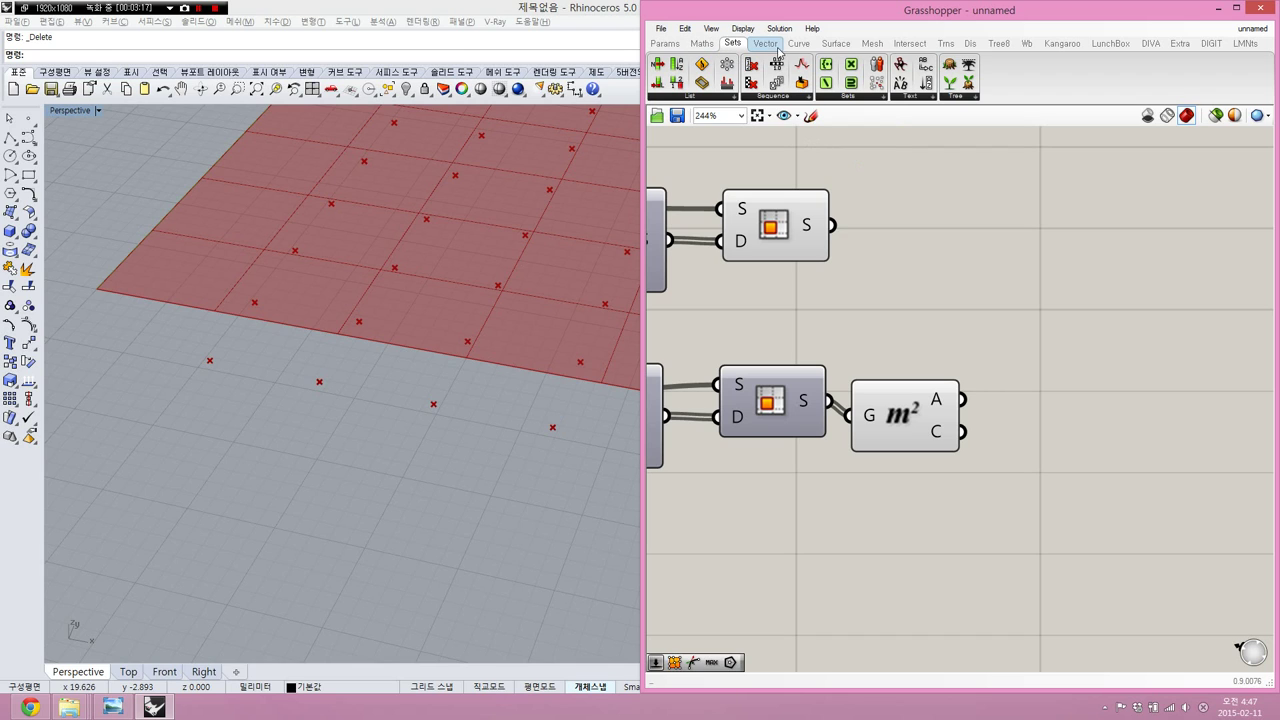
pyautogui.click(836, 43)
pyautogui.click(967, 227)
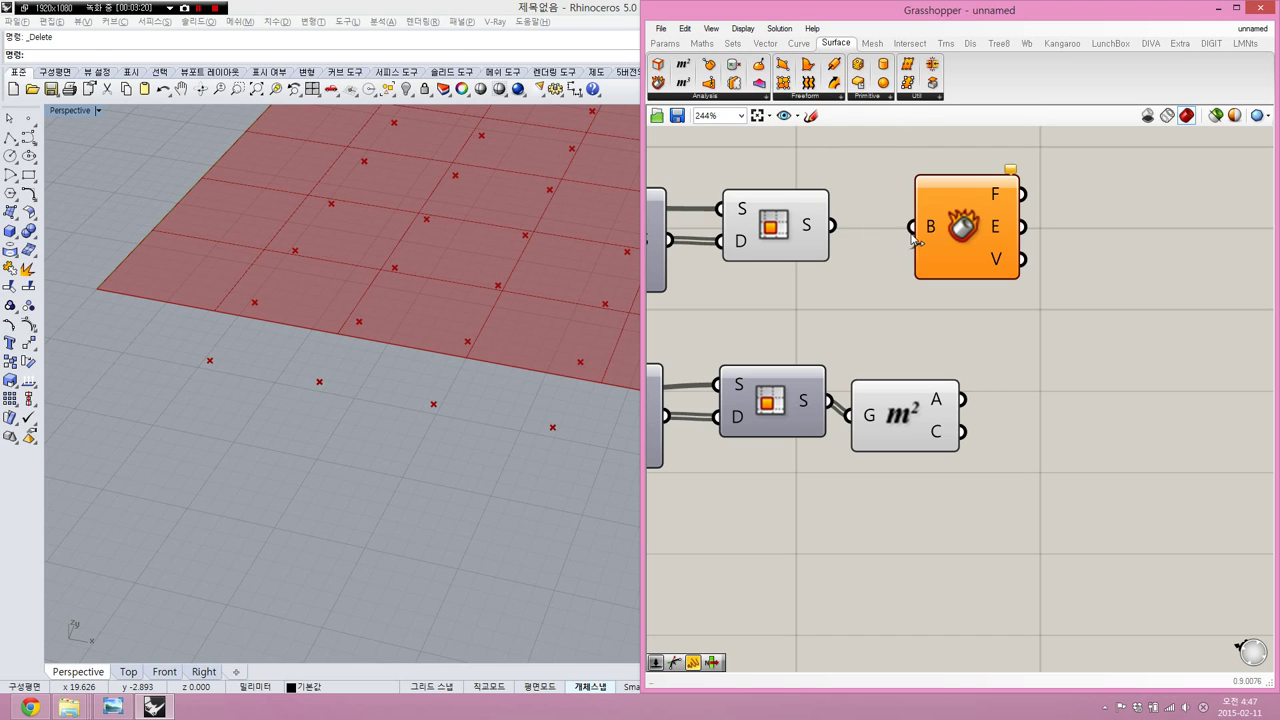
pyautogui.moveTo(911, 229); pyautogui.dragTo(832, 225)
# - Turn off the preview of the upper Isotrim component
pyautogui.click(798, 228)
pyautogui.click(893, 267)
pyautogui.click(802, 242)
pyautogui.click(886, 270)
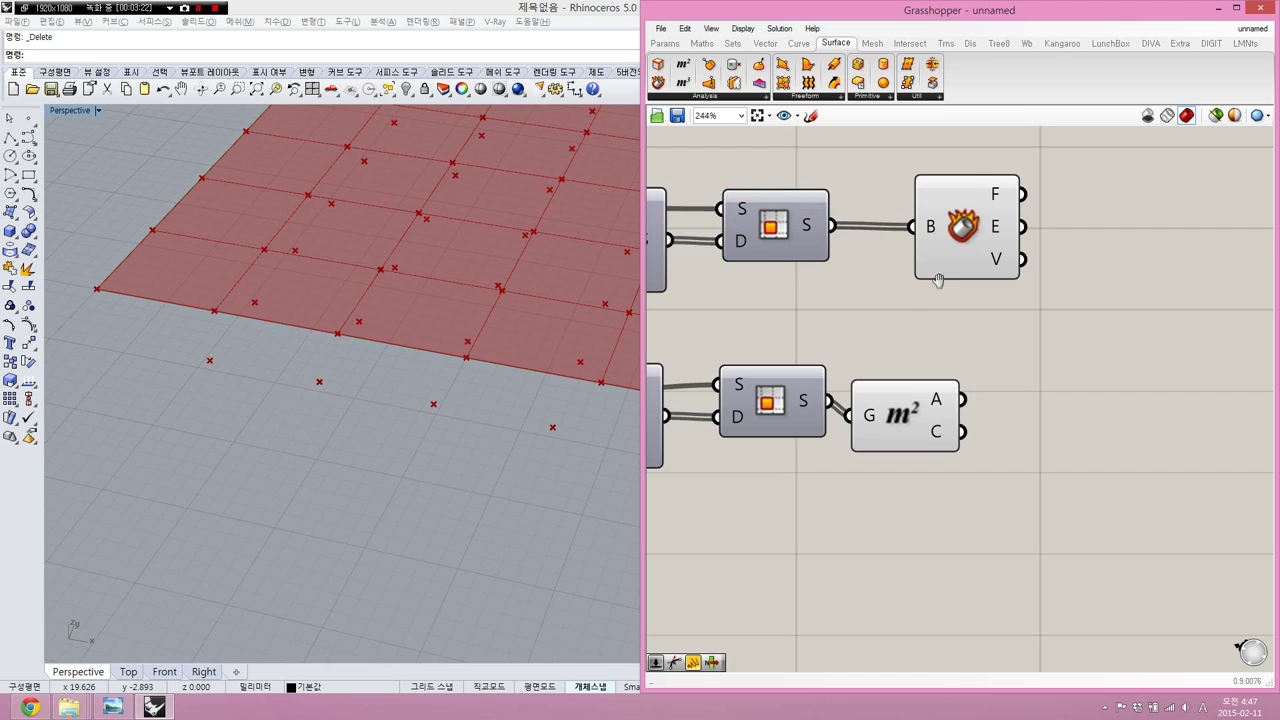
# - Add a Param Viewer beside Deconstruct Brep and connect the V output to examine the vertices' data structure
pyautogui.moveTo(941, 278); pyautogui.dragTo(822, 273, button='right')
pyautogui.moveTo(873, 262)
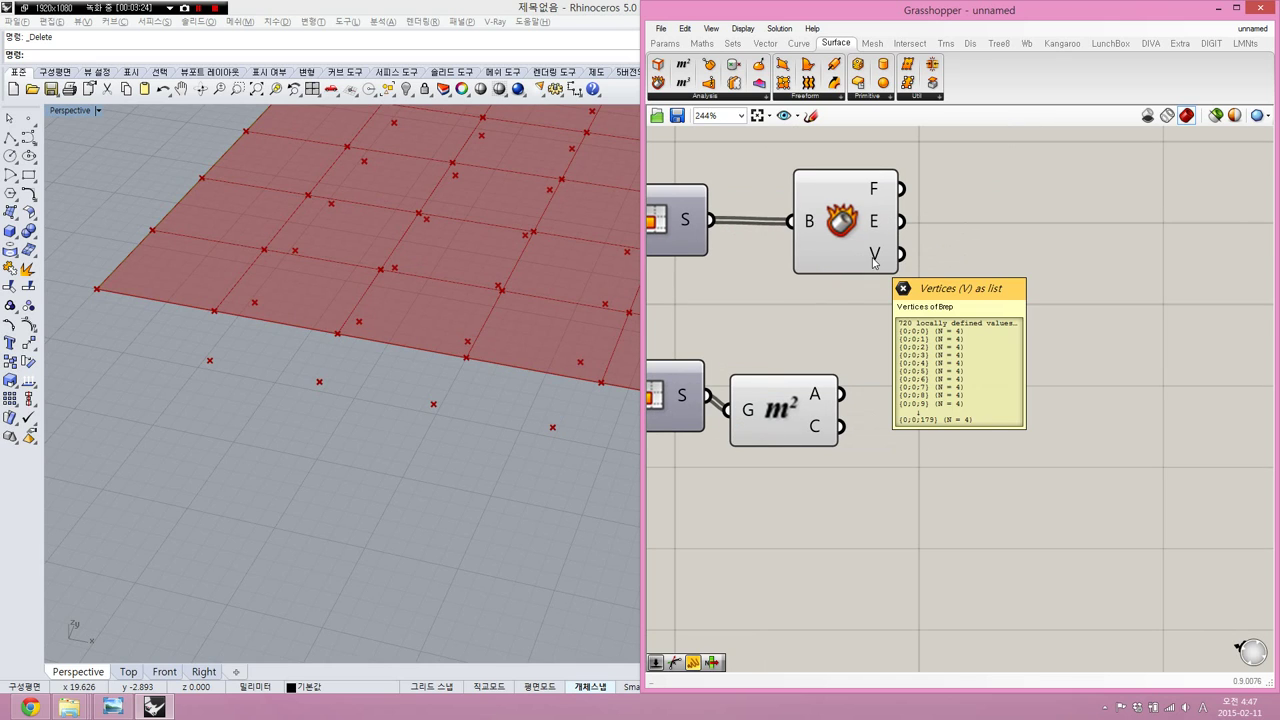
pyautogui.click(665, 43)
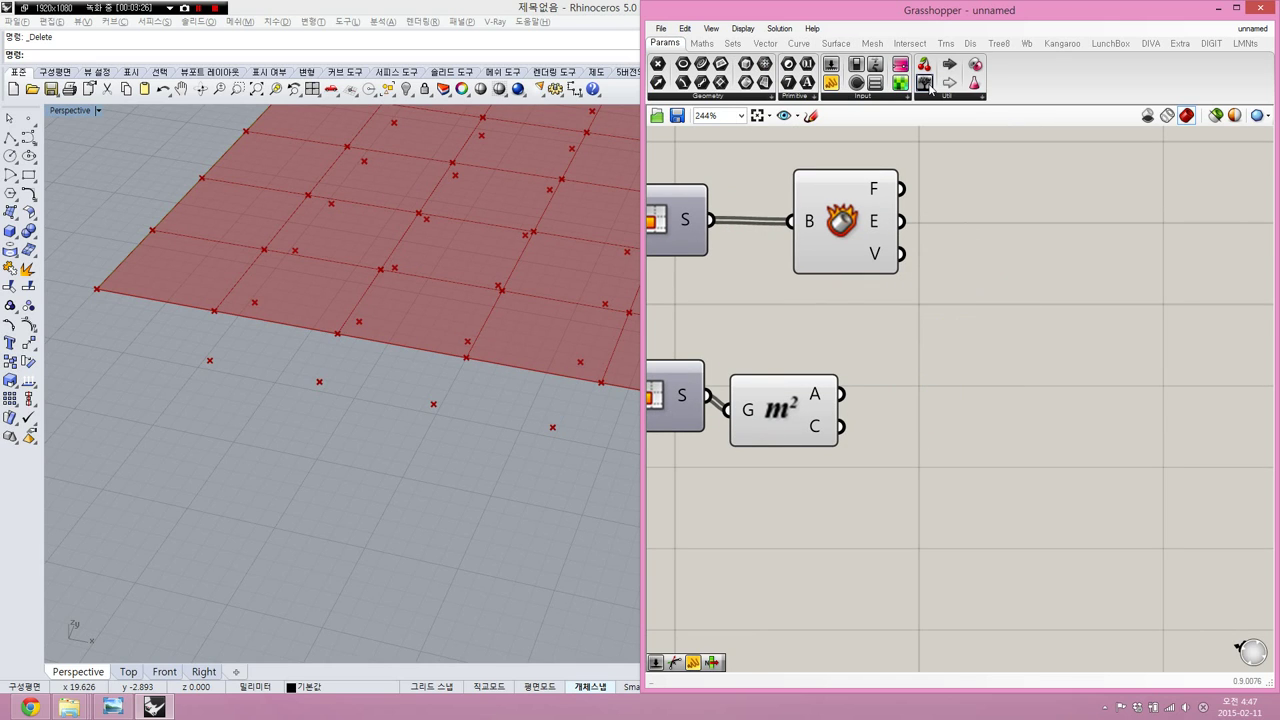
pyautogui.moveTo(924, 84); pyautogui.dragTo(1071, 269)
pyautogui.moveTo(901, 254); pyautogui.dragTo(937, 256)
pyautogui.moveTo(1193, 229); pyautogui.dragTo(1089, 240, button='right')
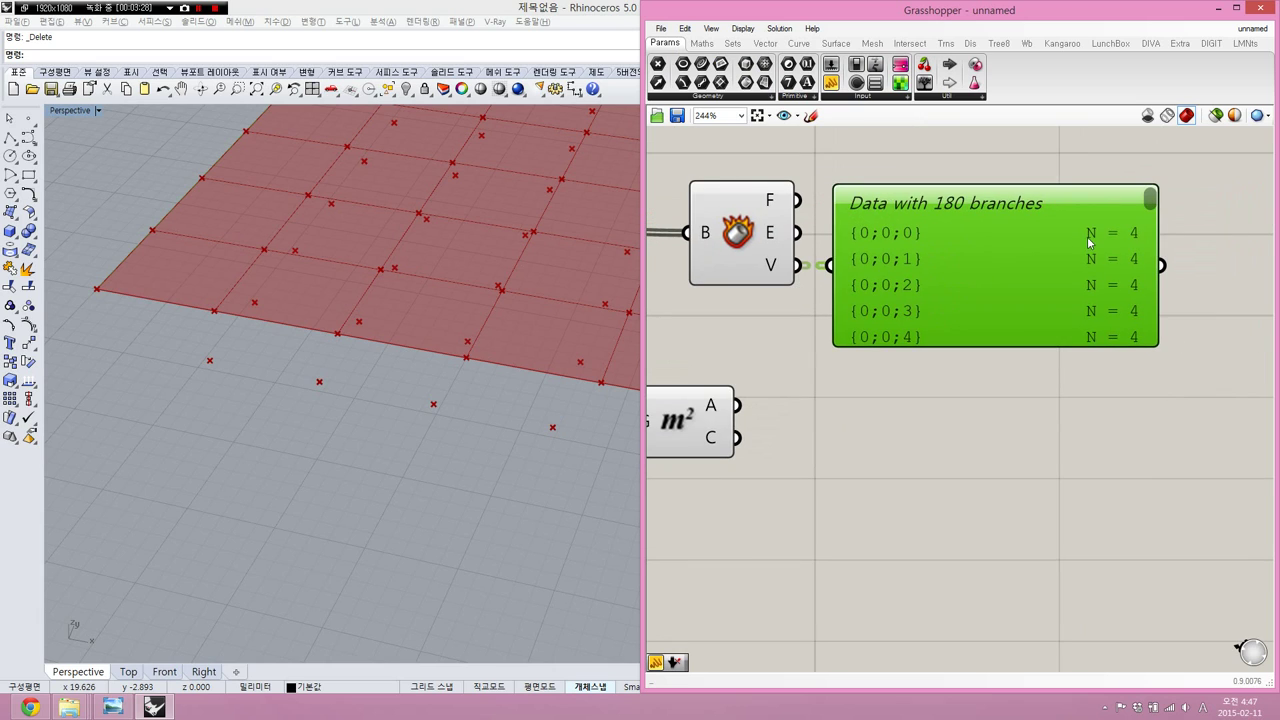
pyautogui.click(1183, 199)
pyautogui.scroll(1, 1152, 207)
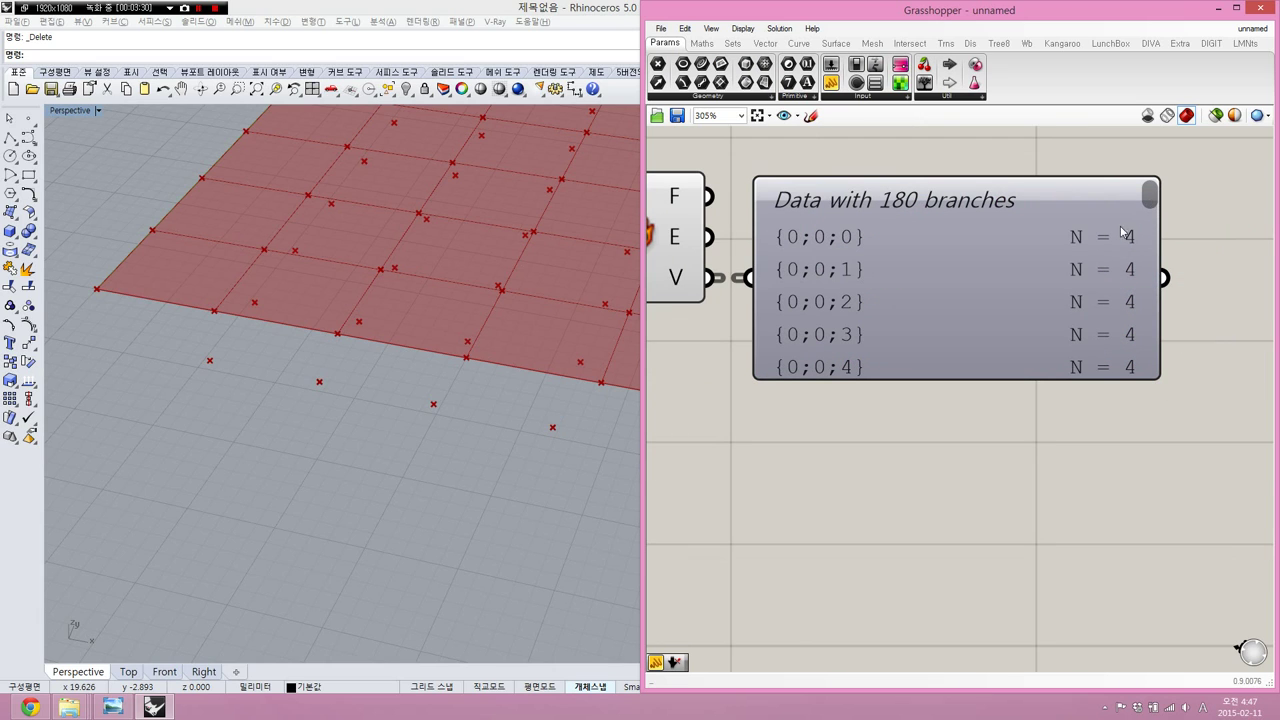
pyautogui.scroll(-3, 1085, 246)
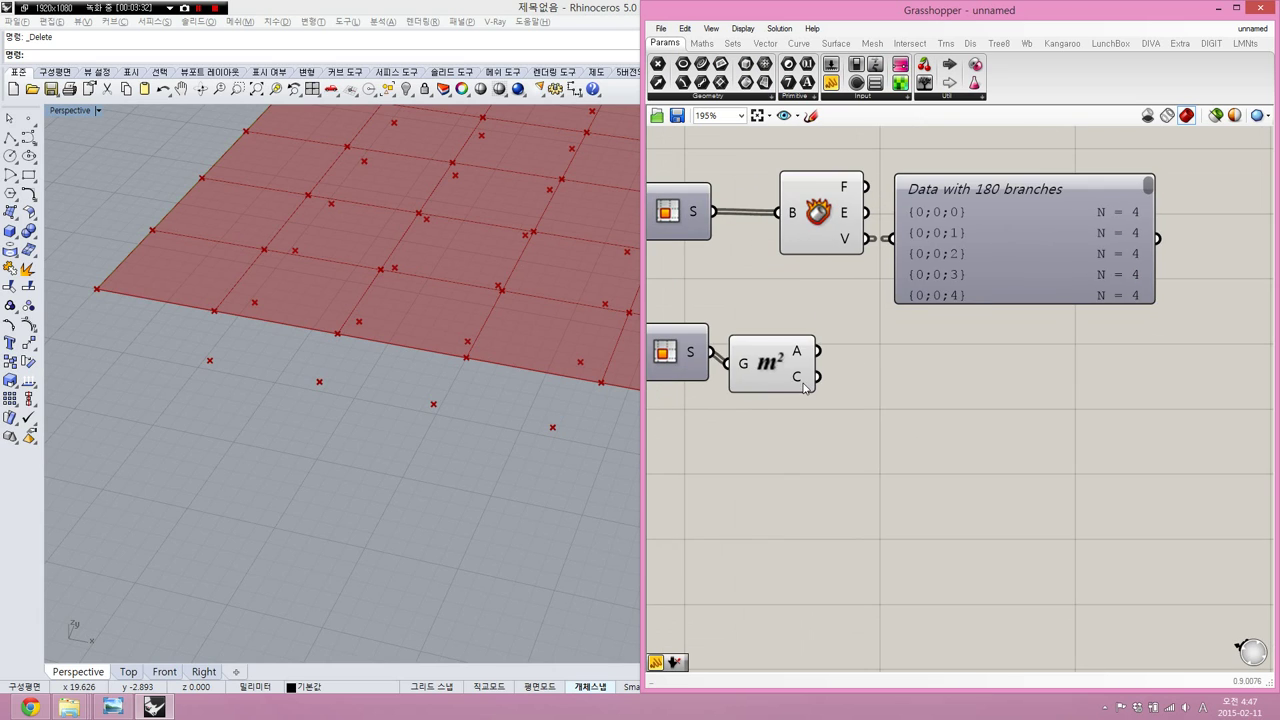
# - Rewire the Param Viewer to the Area component's C output and place it beside Area to examine the centroids' data structure
pyautogui.moveTo(817, 376); pyautogui.dragTo(891, 237)
pyautogui.moveTo(997, 249); pyautogui.dragTo(1003, 385)
pyautogui.click(963, 421)
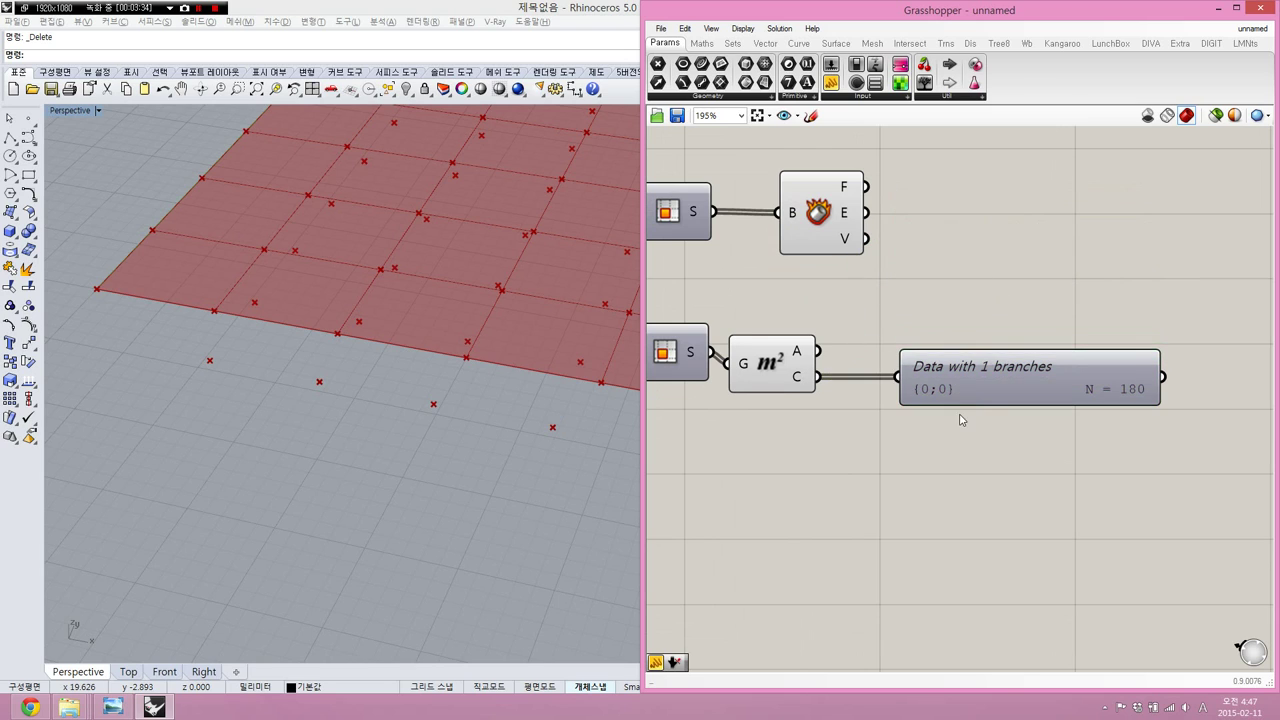
pyautogui.scroll(3, 963, 421)
pyautogui.moveTo(924, 366); pyautogui.dragTo(867, 359)
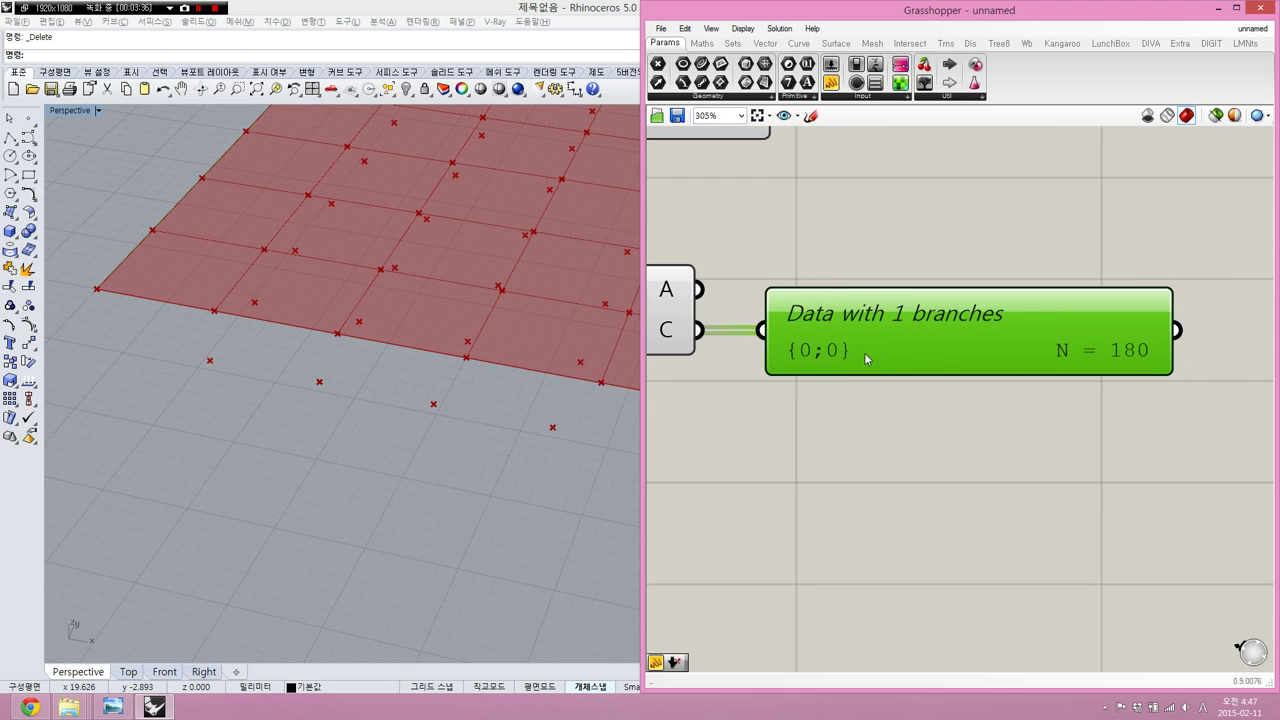
pyautogui.scroll(-3, 850, 372)
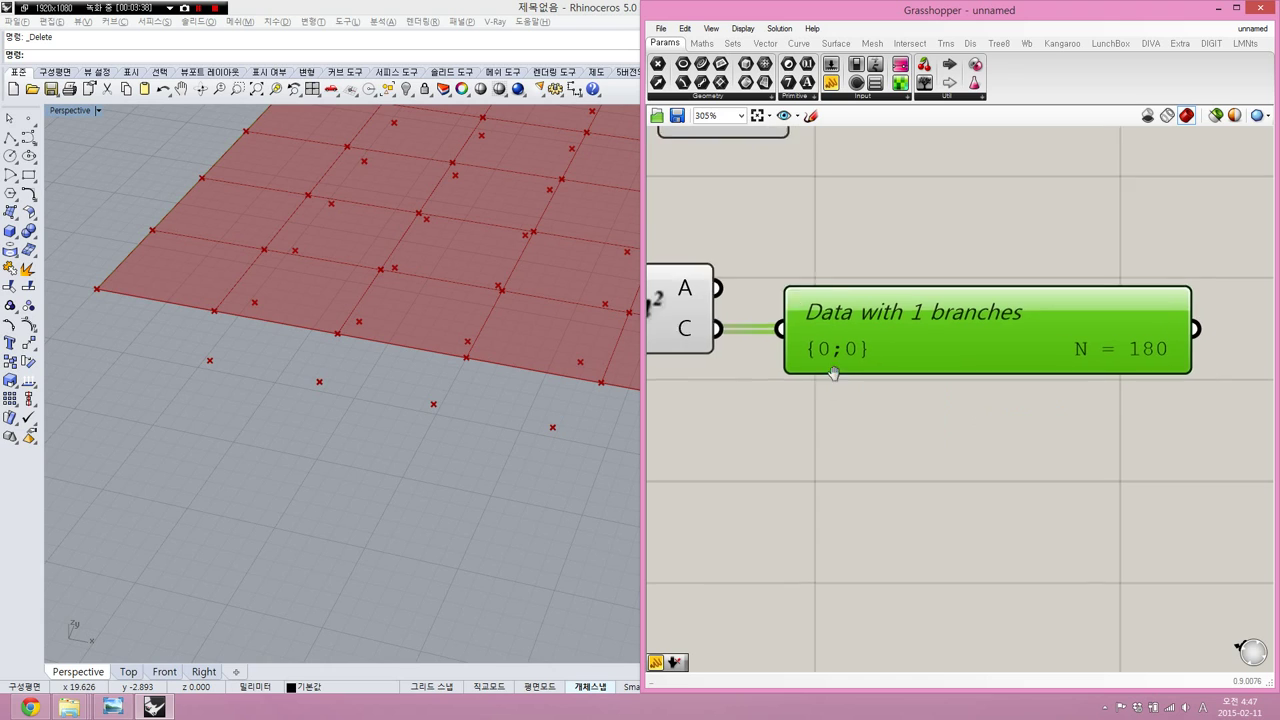
# - Insert a Graft Tree component, connect Area's C output to its input, and feed the grafted output into the Param Viewer
pyautogui.click(851, 370)
pyautogui.doubleClick(851, 370)
pyautogui.write('graft')
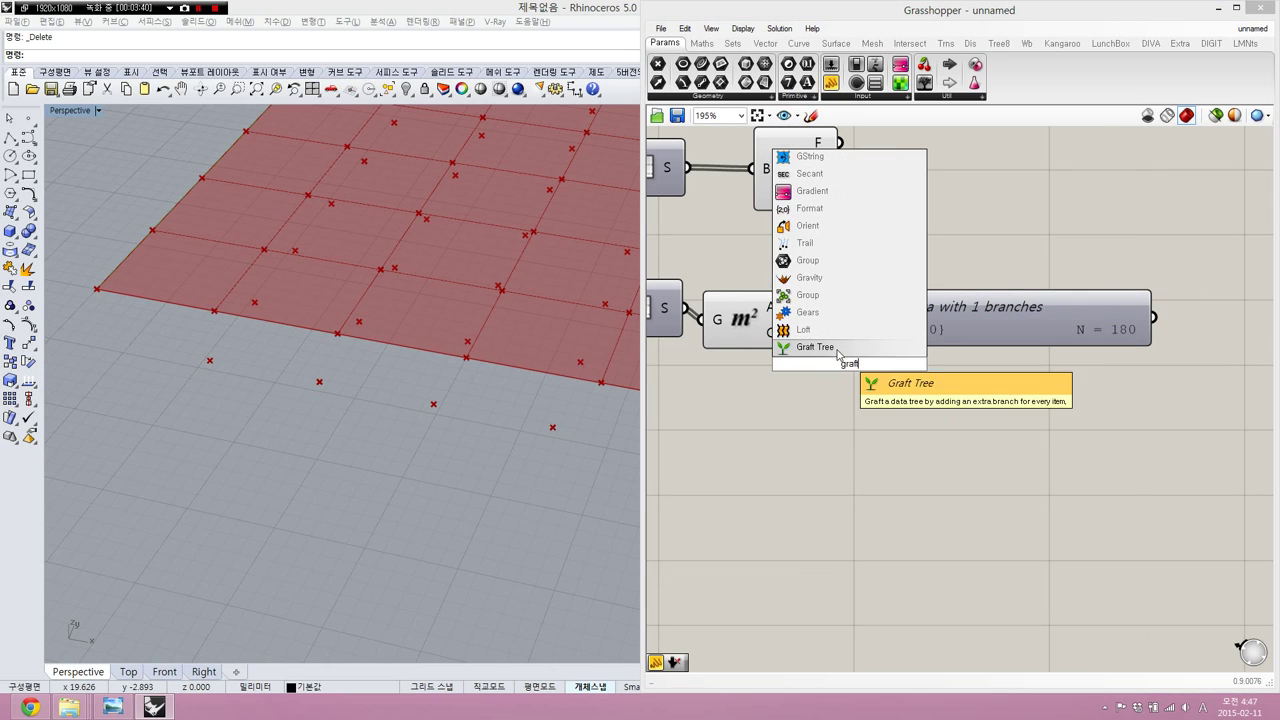
pyautogui.click(839, 348)
pyautogui.moveTo(792, 333); pyautogui.dragTo(890, 345)
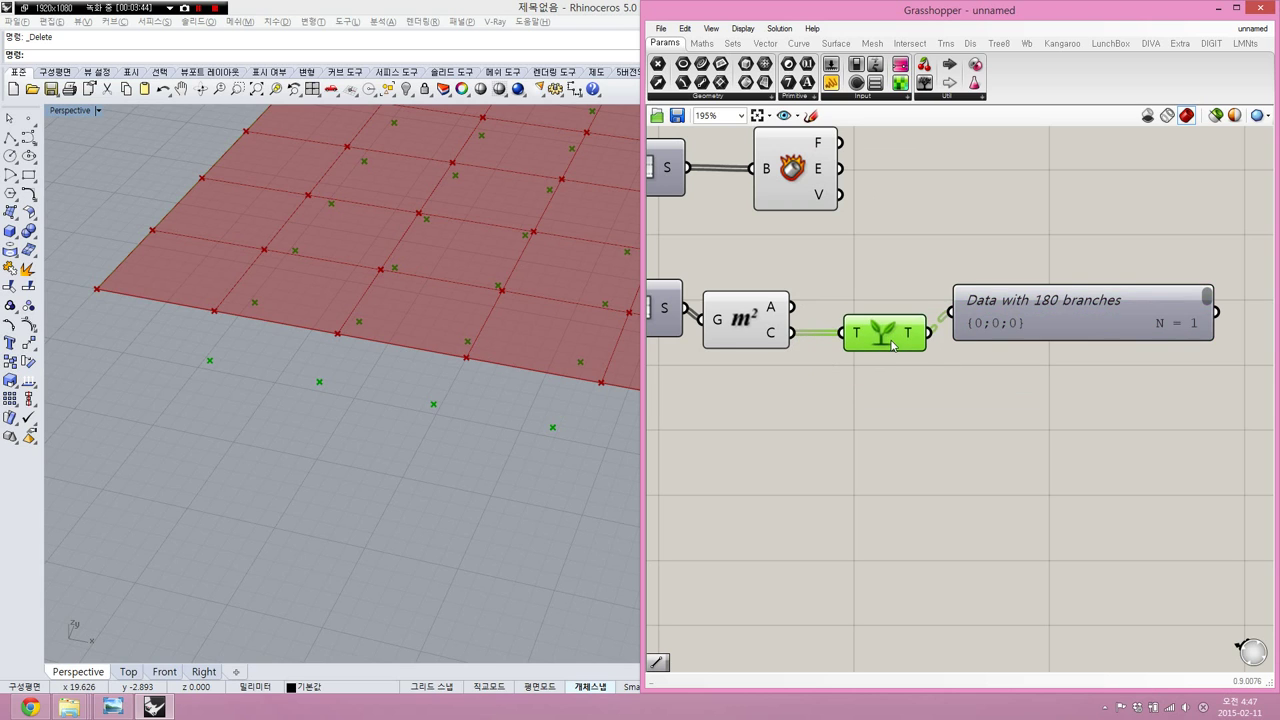
# - Enlarge the Param Viewer to examine the branch structure of the grafted centroids
pyautogui.moveTo(1103, 374); pyautogui.dragTo(993, 369, button='right')
pyautogui.click(993, 369)
pyautogui.moveTo(1053, 334); pyautogui.dragTo(1042, 597)
pyautogui.scroll(1, 1112, 325)
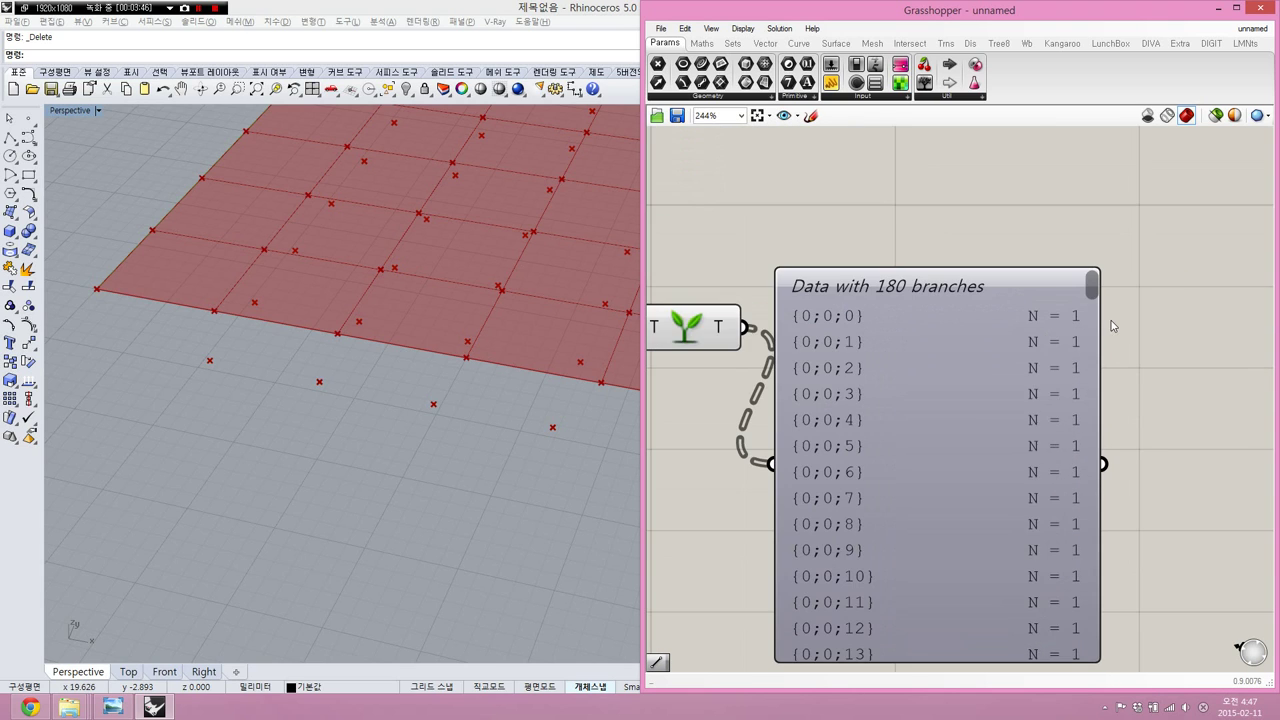
# - Duplicate the Param Viewer above the existing one and connect Deconstruct Brep's V output to the copy
pyautogui.scroll(-2, 1097, 321)
pyautogui.moveTo(1045, 421); pyautogui.dragTo(1050, 192)
pyautogui.moveTo(1050, 194); pyautogui.dragTo(1020, 297, button='right')
pyautogui.click(829, 416)
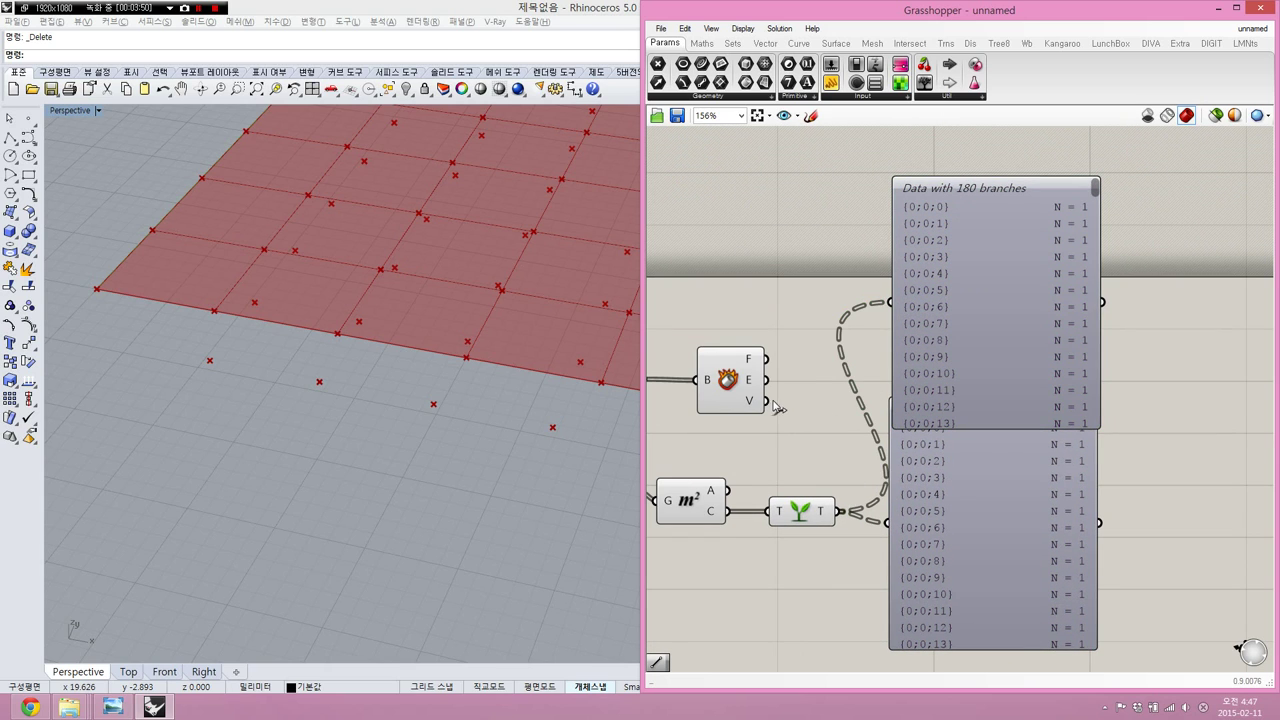
pyautogui.moveTo(768, 402); pyautogui.dragTo(888, 306)
pyautogui.moveTo(936, 377); pyautogui.dragTo(933, 332)
pyautogui.click(868, 414)
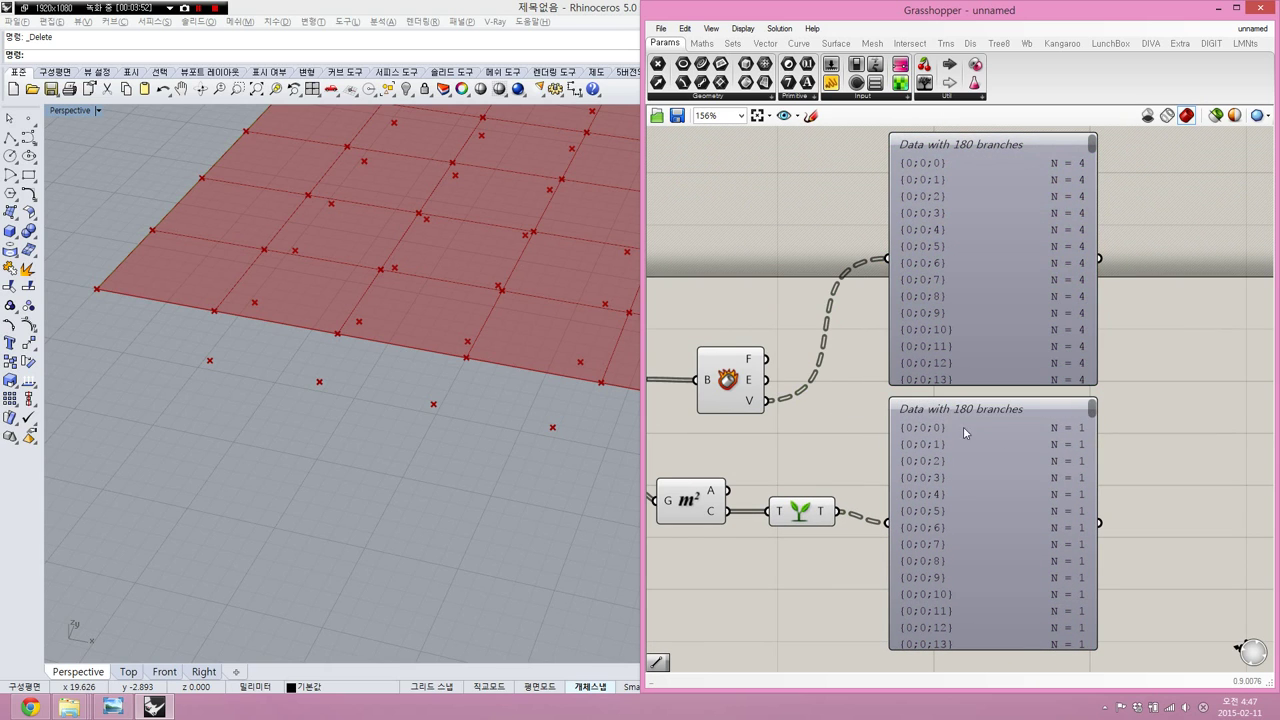
# - Shift both Param Viewers slightly and compare the branch paths and item counts of the vertices and grafted centroids
pyautogui.click(1014, 446)
pyautogui.keyDown('shift'); pyautogui.moveTo(1020, 362); pyautogui.dragTo(1027, 398); pyautogui.keyUp('shift')
pyautogui.scroll(2, 904, 404)
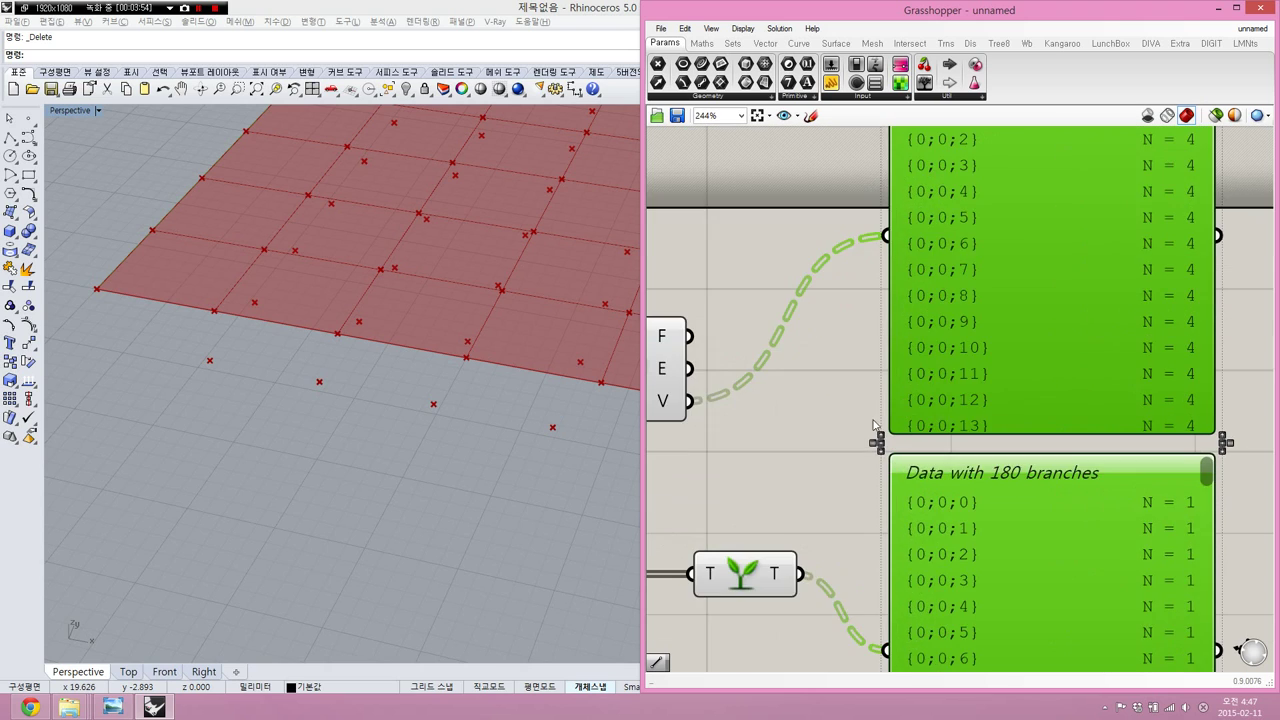
pyautogui.scroll(-2, 840, 402)
pyautogui.click(838, 402)
pyautogui.moveTo(718, 393)
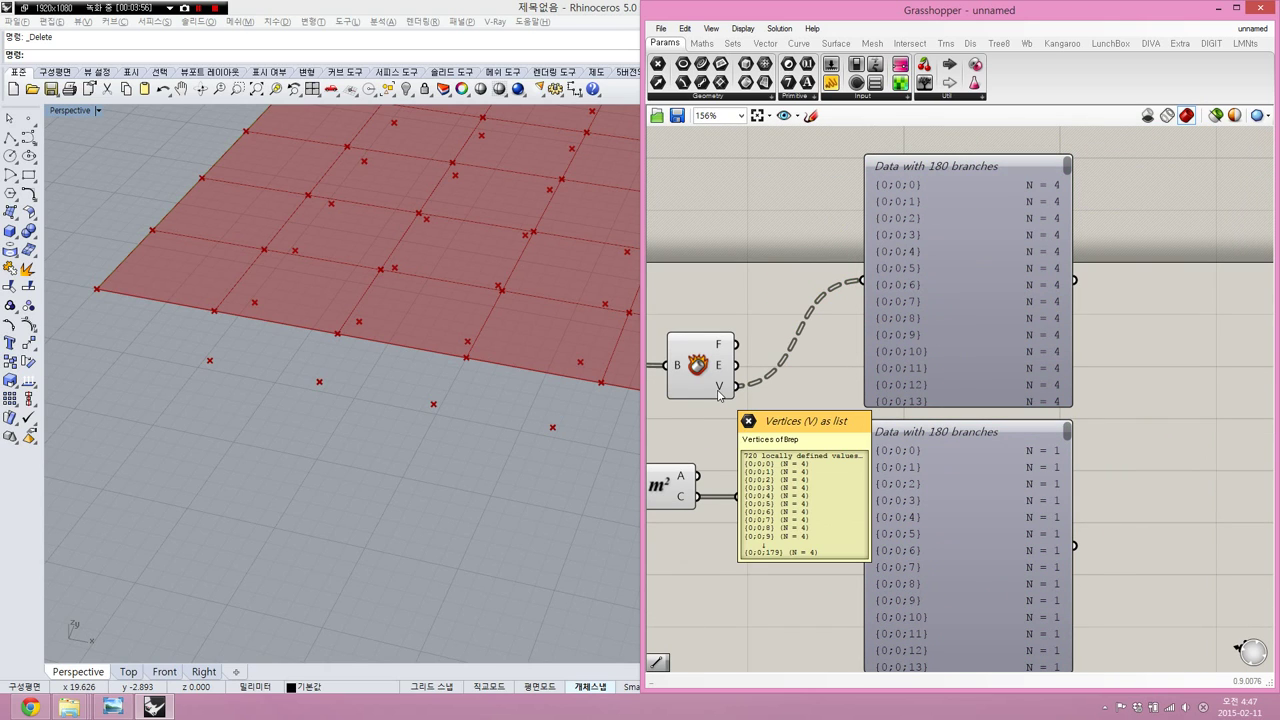
pyautogui.moveTo(793, 503)
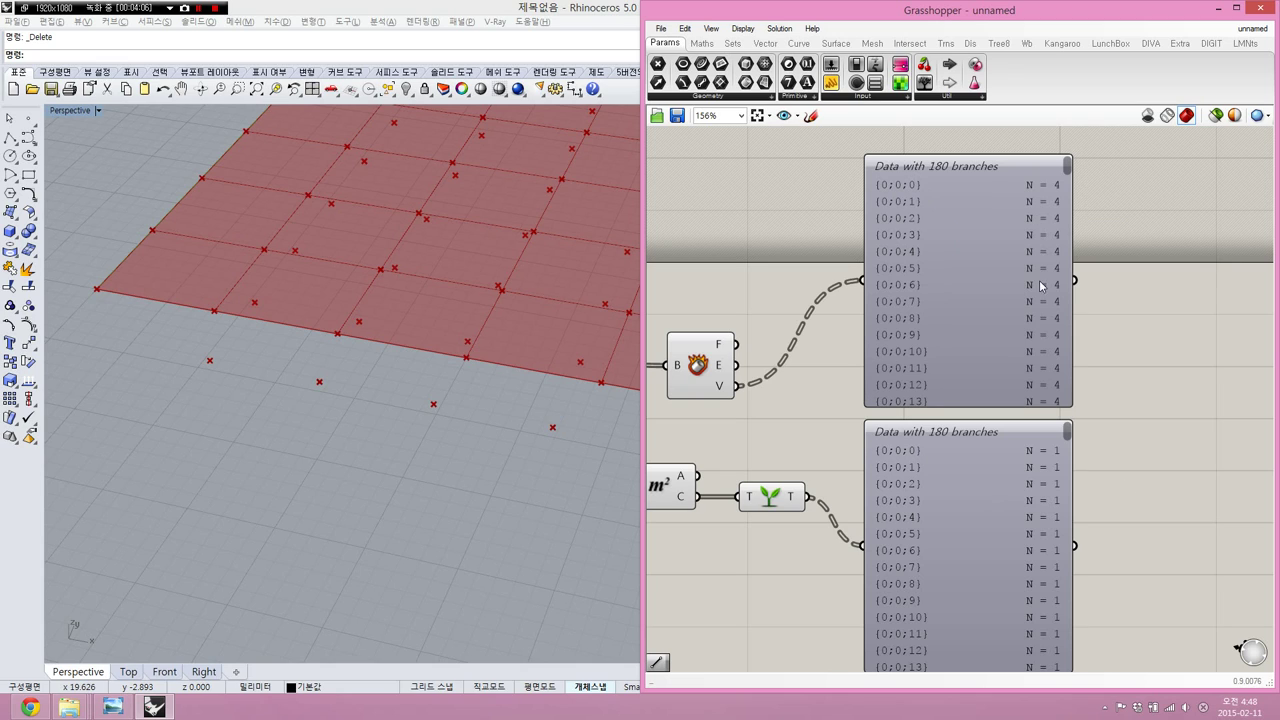
# - Insert a Line component and connect Deconstruct Brep's V output to A and the grafted centroids to B
pyautogui.doubleClick(805, 432)
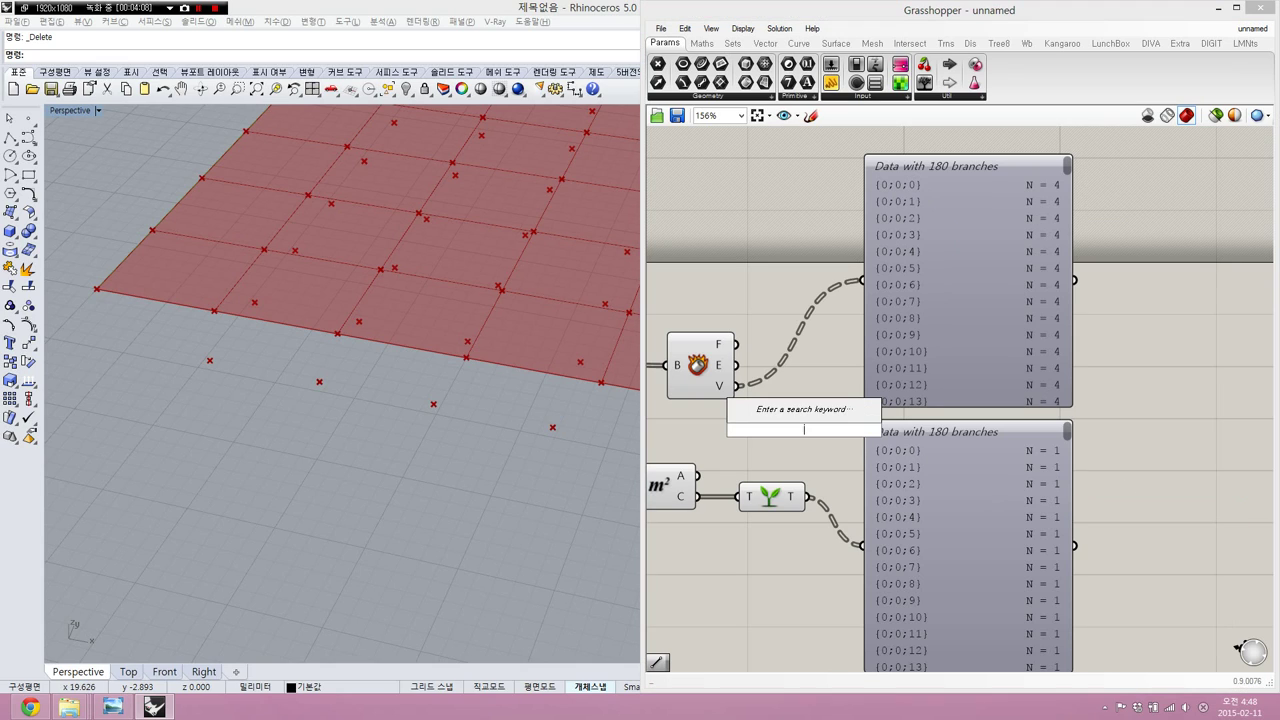
pyautogui.write('line')
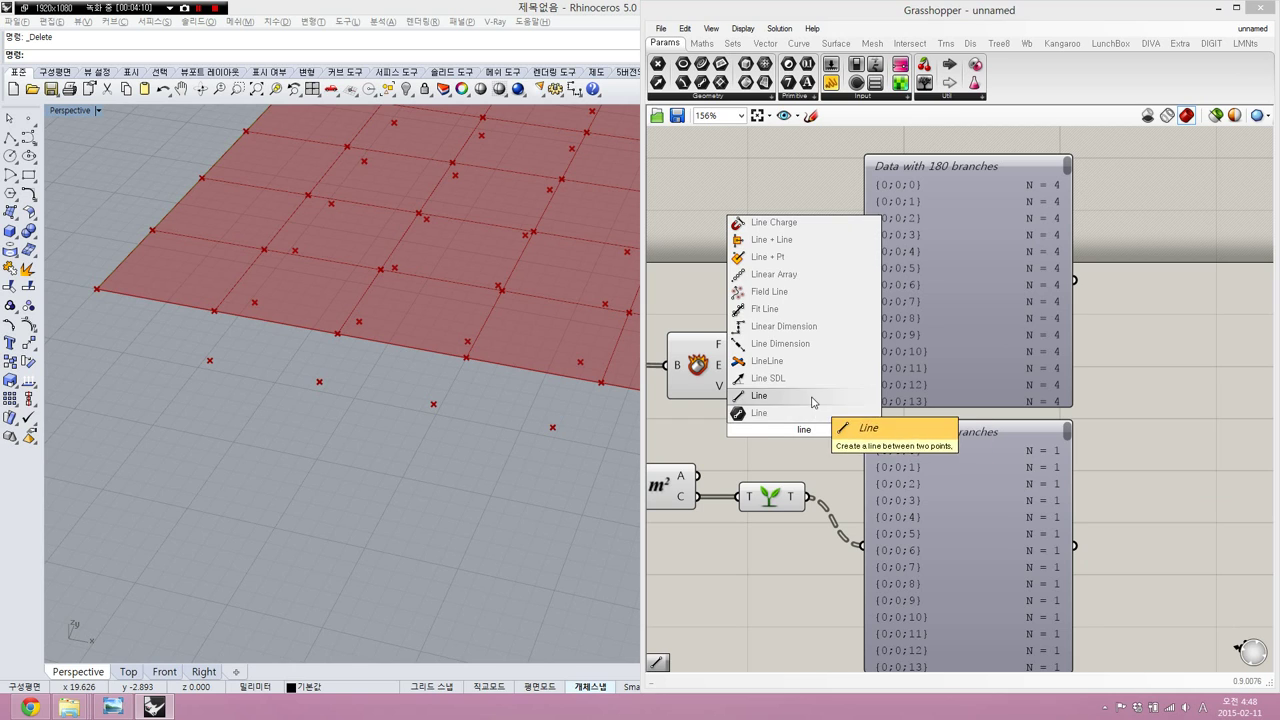
pyautogui.click(813, 399)
pyautogui.moveTo(769, 419)
pyautogui.mouseDown()
pyautogui.moveTo(737, 386)
pyautogui.moveTo(766, 465)
pyautogui.moveTo(807, 496)
pyautogui.mouseUp()
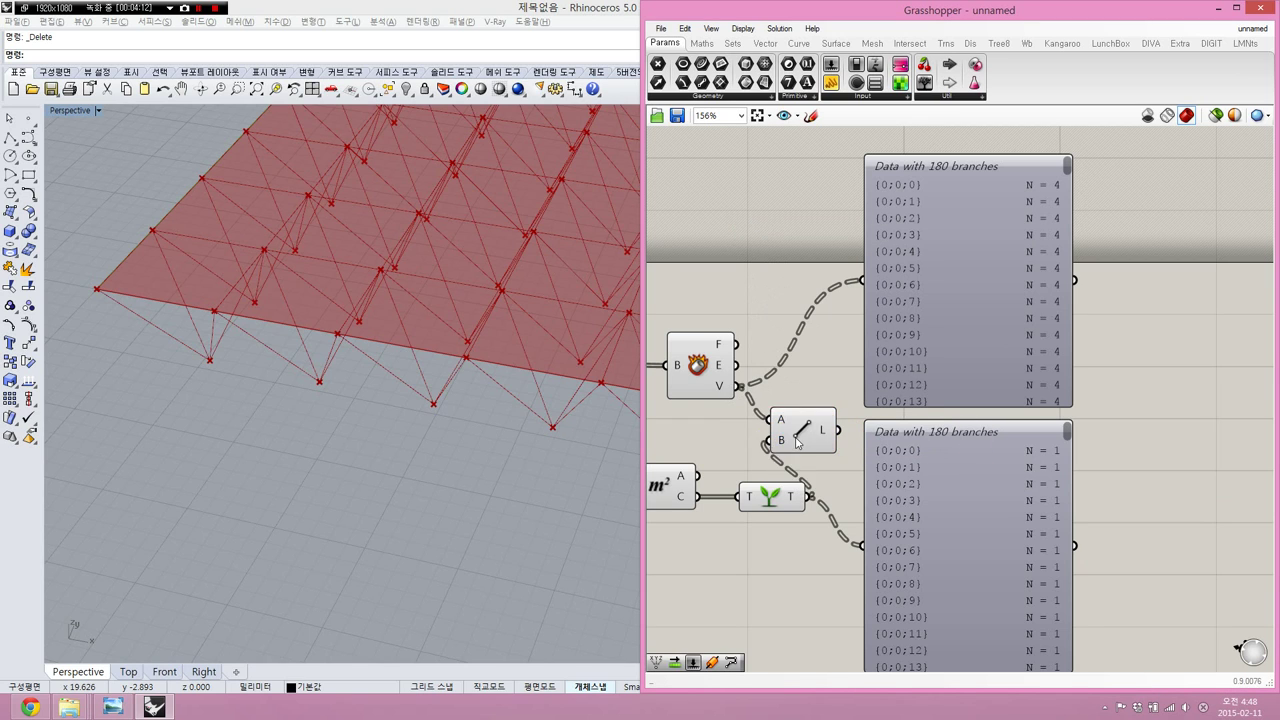
pyautogui.moveTo(803, 434); pyautogui.dragTo(835, 430)
pyautogui.click(740, 434)
# - Delete both Param Viewers and move the Line component farther from Deconstruct Brep and Graft Tree
pyautogui.scroll(-4, 413, 402)
pyautogui.moveTo(415, 419); pyautogui.dragTo(487, 323, button='right')
pyautogui.scroll(3, 385, 373)
pyautogui.scroll(3, 342, 350)
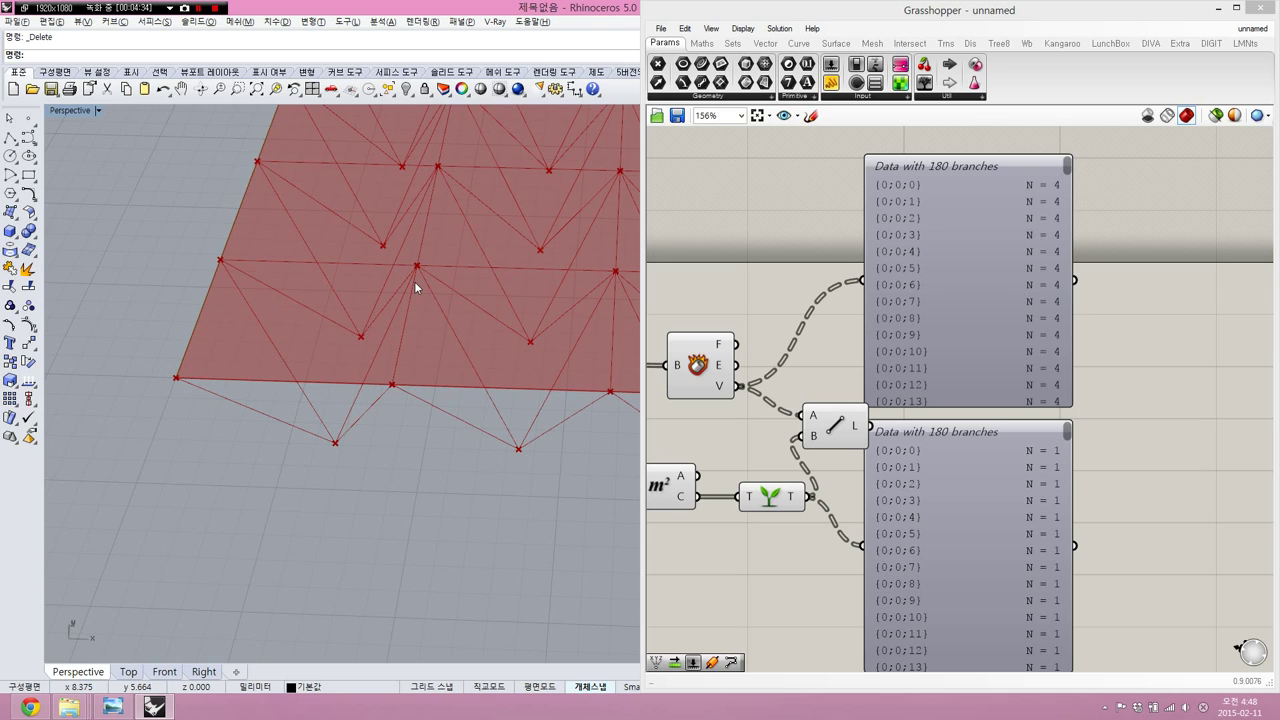
pyautogui.click(934, 470)
pyautogui.keyDown('shift'); pyautogui.click(941, 393); pyautogui.keyUp('shift')
pyautogui.press('Delete')
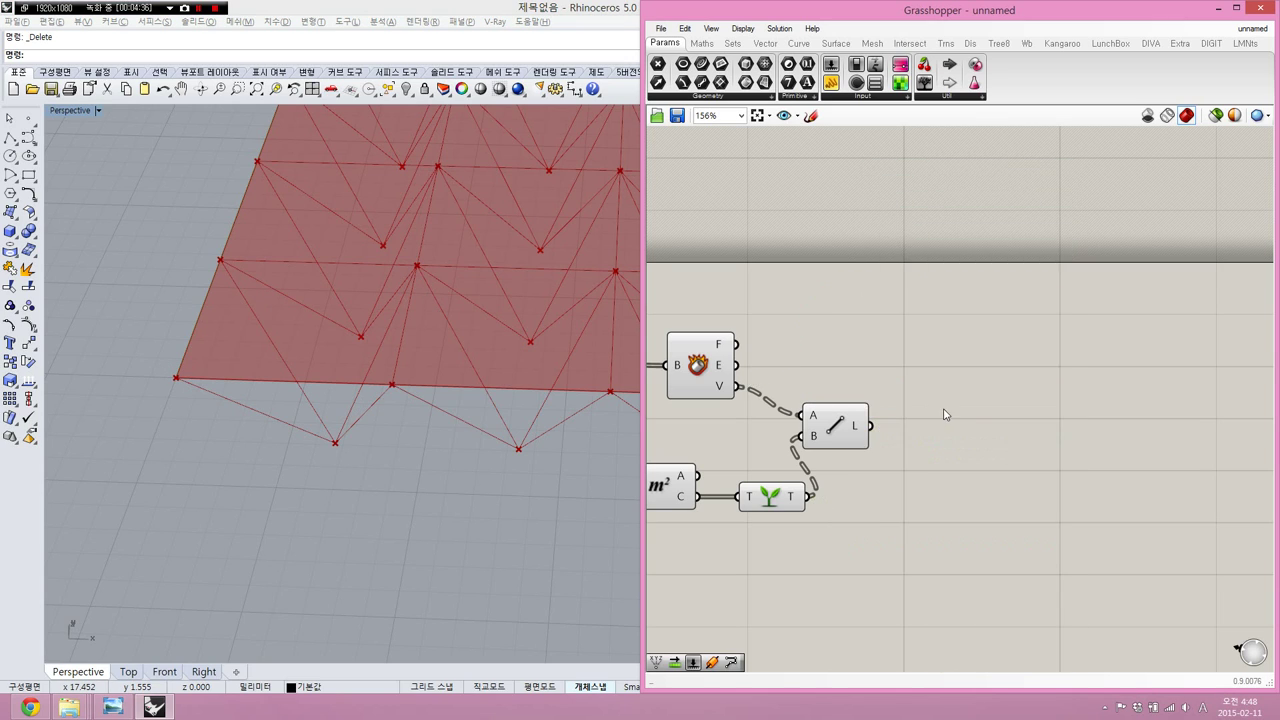
pyautogui.moveTo(828, 444); pyautogui.dragTo(883, 452)
# - Examine the diagonal lines joining the upper panel vertices to the lower centroids in the Rhino Perspective view
pyautogui.scroll(-3, 398, 455)
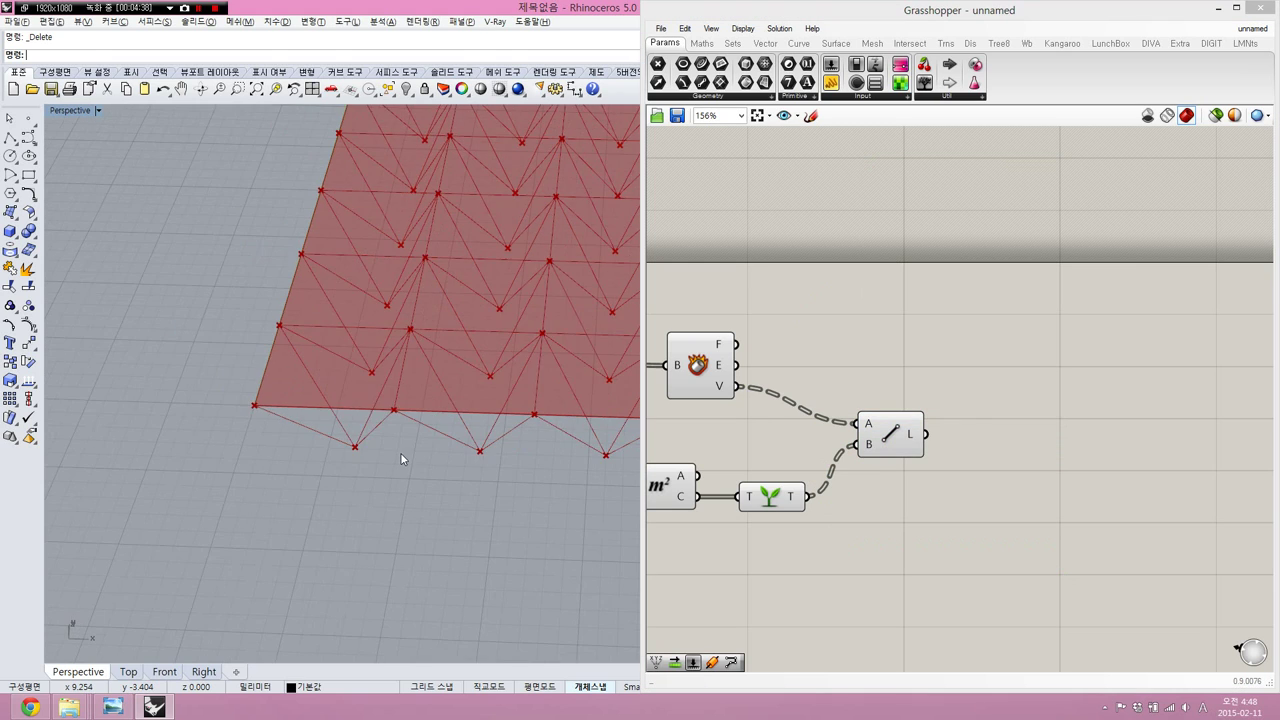
pyautogui.scroll(7, 368, 438)
pyautogui.moveTo(368, 438); pyautogui.dragTo(449, 413, button='right')
pyautogui.scroll(-6, 423, 374)
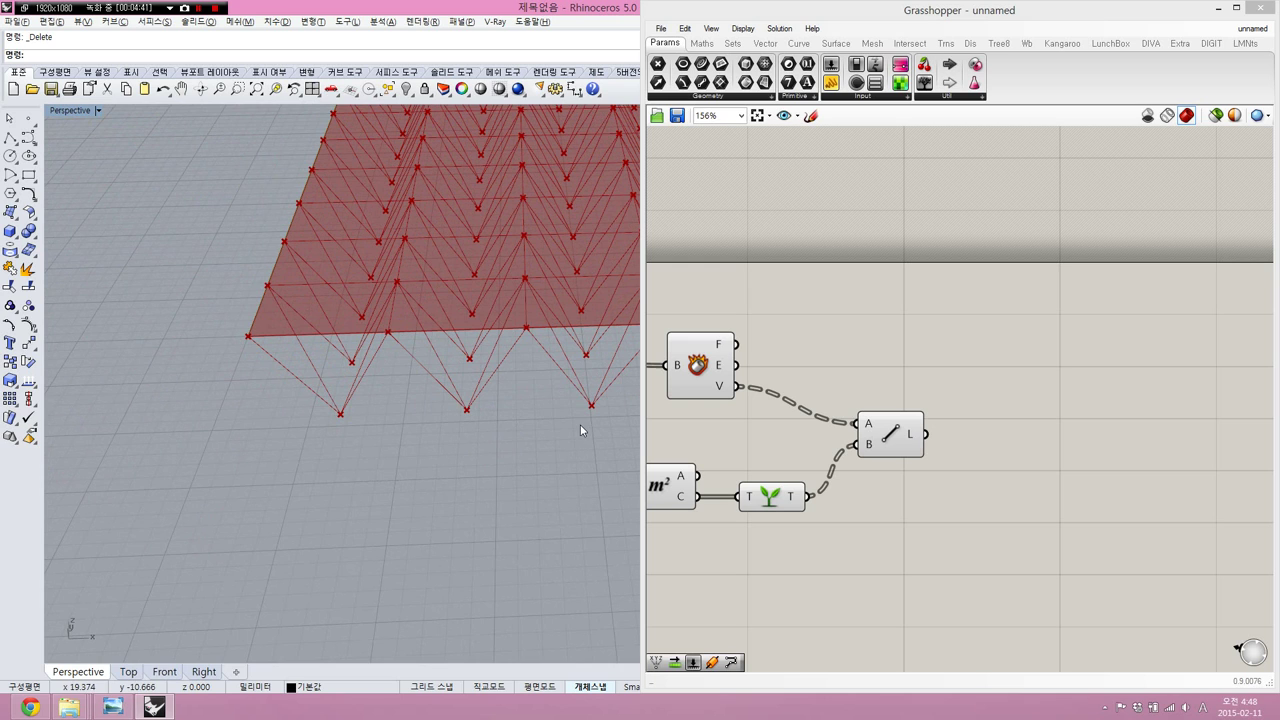
pyautogui.moveTo(580, 428); pyautogui.dragTo(557, 446, button='right')
pyautogui.scroll(-2, 557, 446)
pyautogui.keyDown('shift'); pyautogui.moveTo(514, 394); pyautogui.dragTo(477, 403, button='right'); pyautogui.keyUp('shift')
pyautogui.moveTo(787, 492); pyautogui.dragTo(779, 408, button='right')
pyautogui.click(708, 414)
pyautogui.click(730, 463)
pyautogui.click(453, 424)
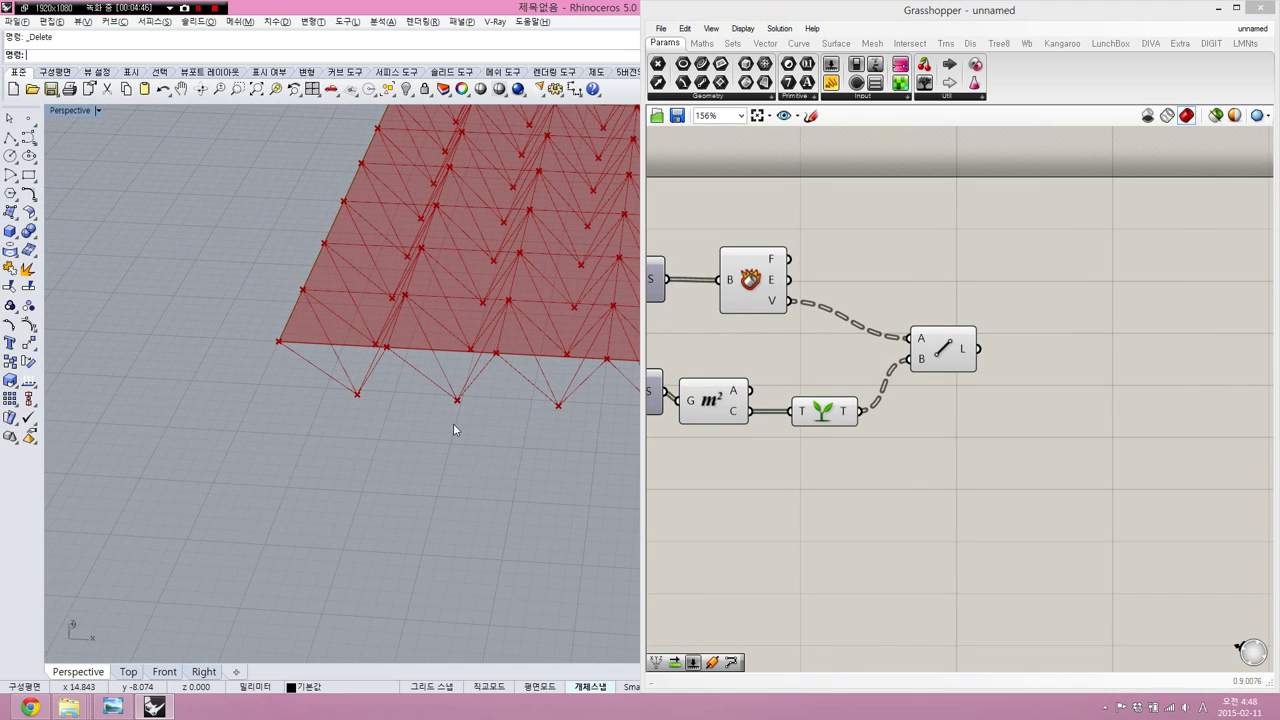
pyautogui.scroll(-10, 453, 423)
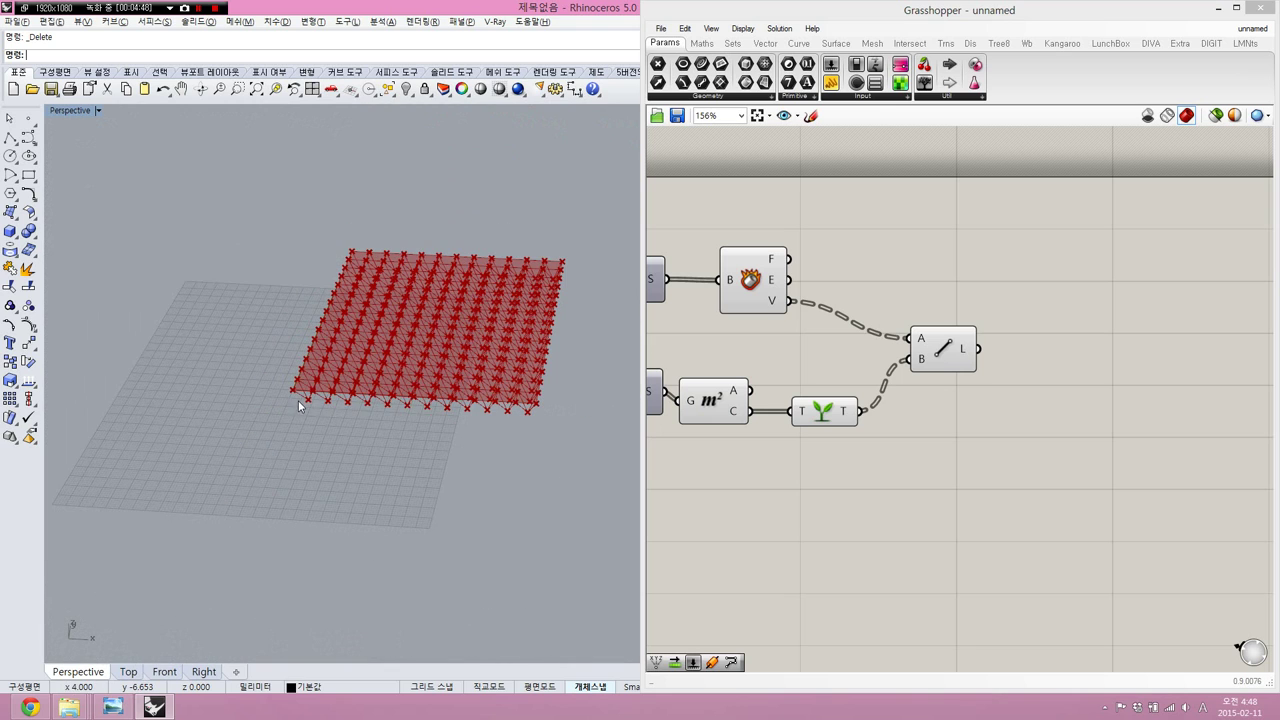
pyautogui.scroll(5, 497, 407)
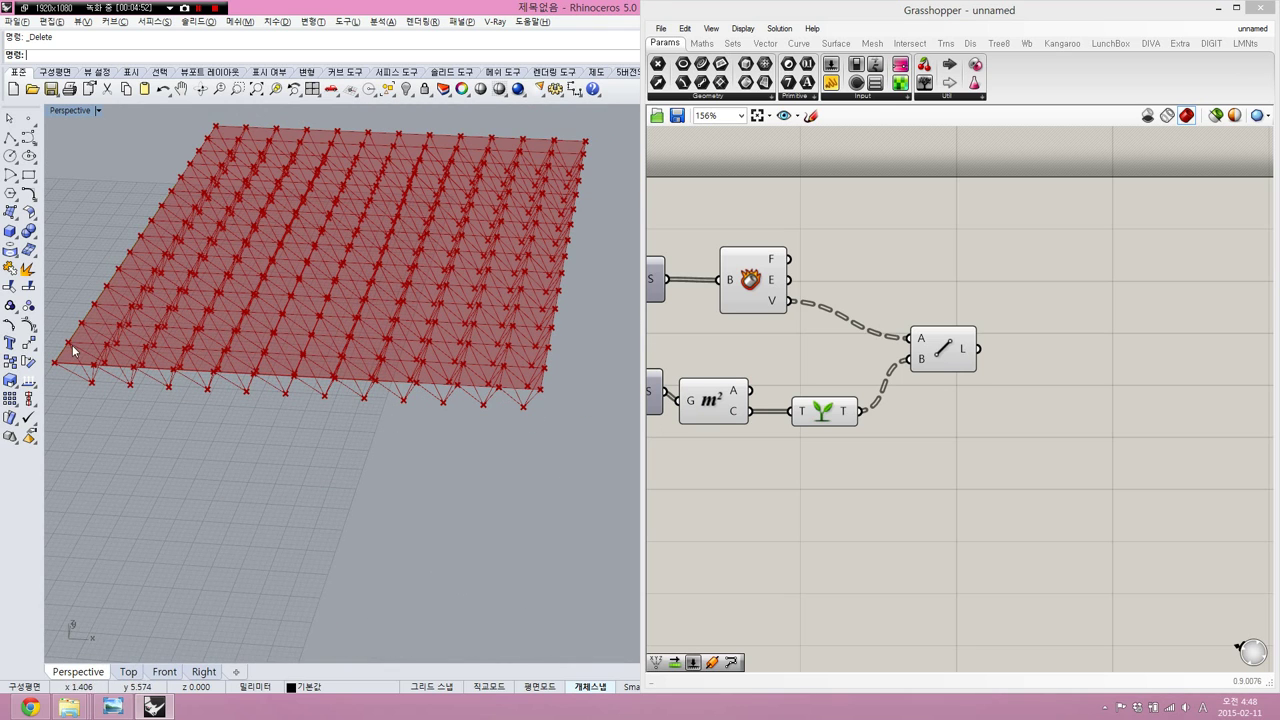
pyautogui.moveTo(485, 356); pyautogui.dragTo(236, 378, button='right')
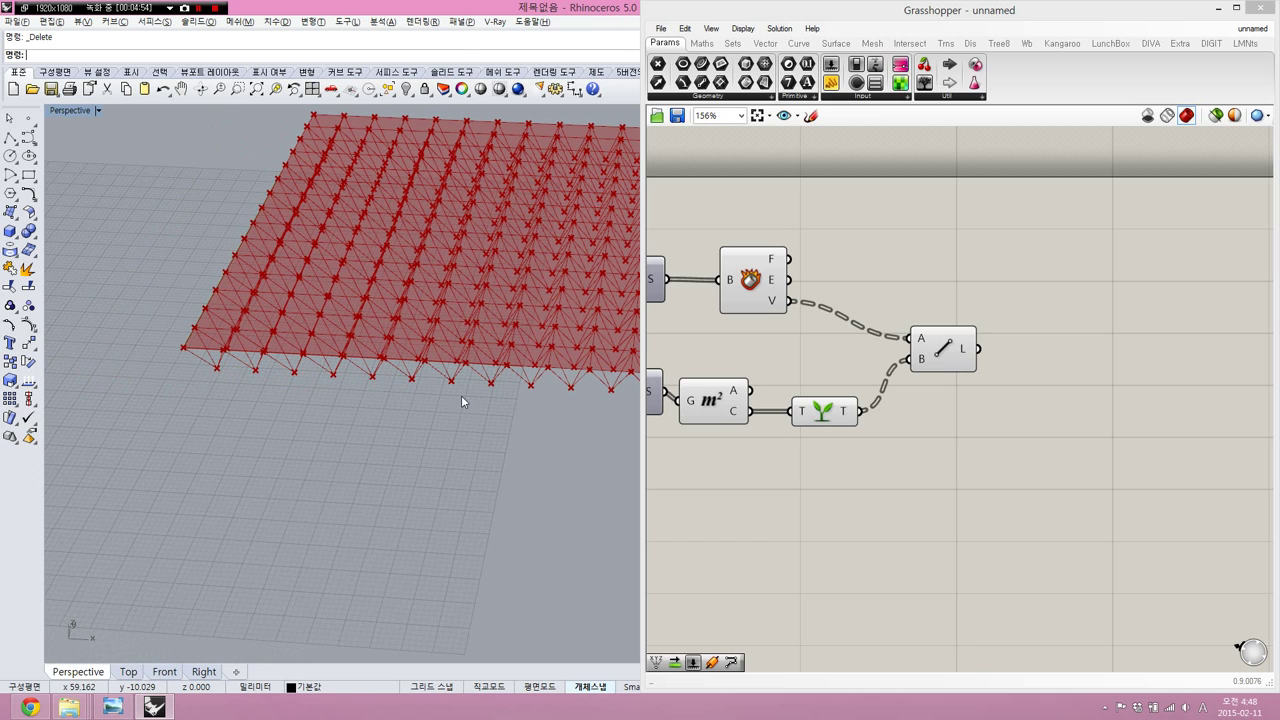
pyautogui.scroll(3, 242, 377)
pyautogui.scroll(-4, 163, 362)
# - Insert a PolyLine component below Graft Tree and connect Area's C output to its V input
pyautogui.doubleClick(759, 465)
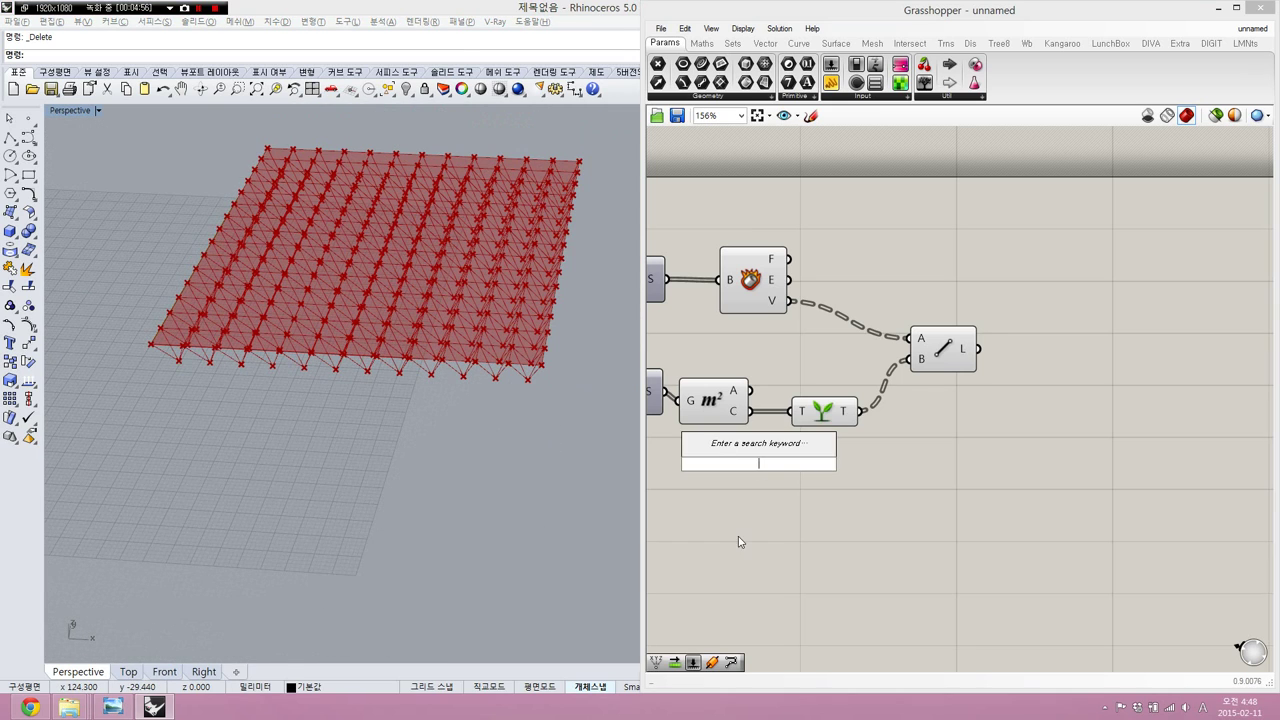
pyautogui.scroll(3, 740, 542)
pyautogui.doubleClick(776, 462)
pyautogui.write('polyl')
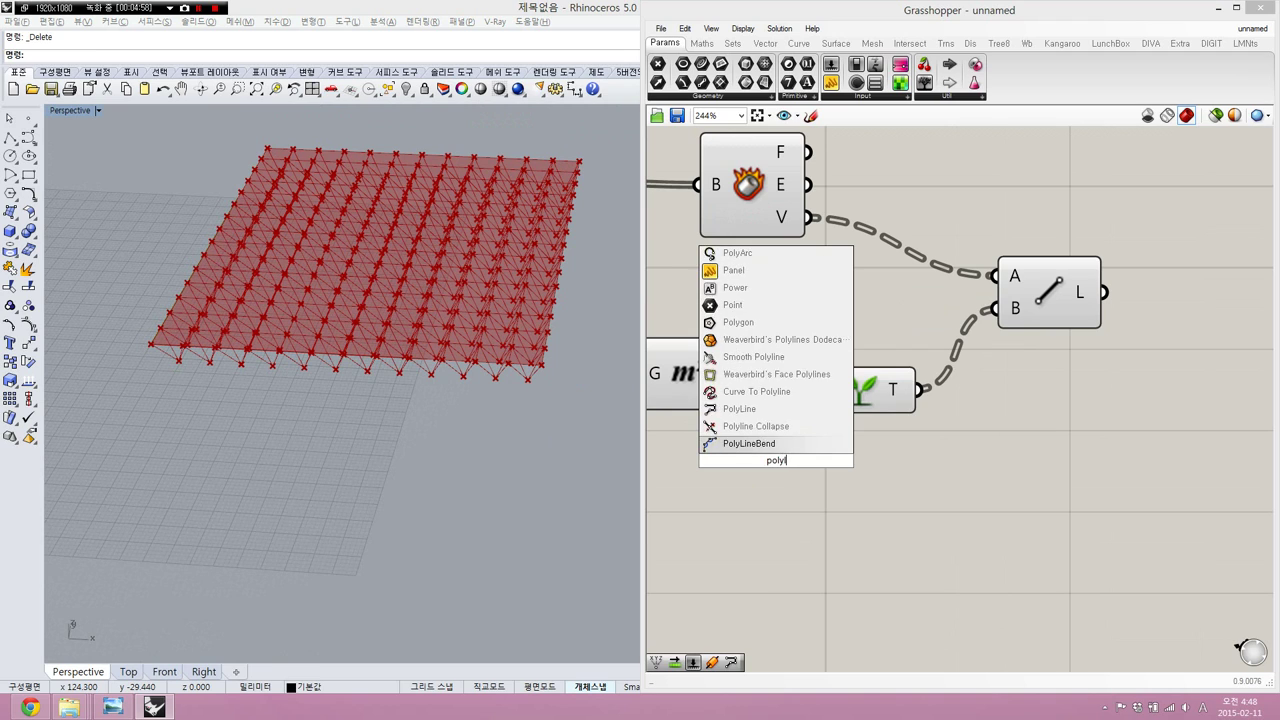
pyautogui.write('ine')
pyautogui.press('Return')
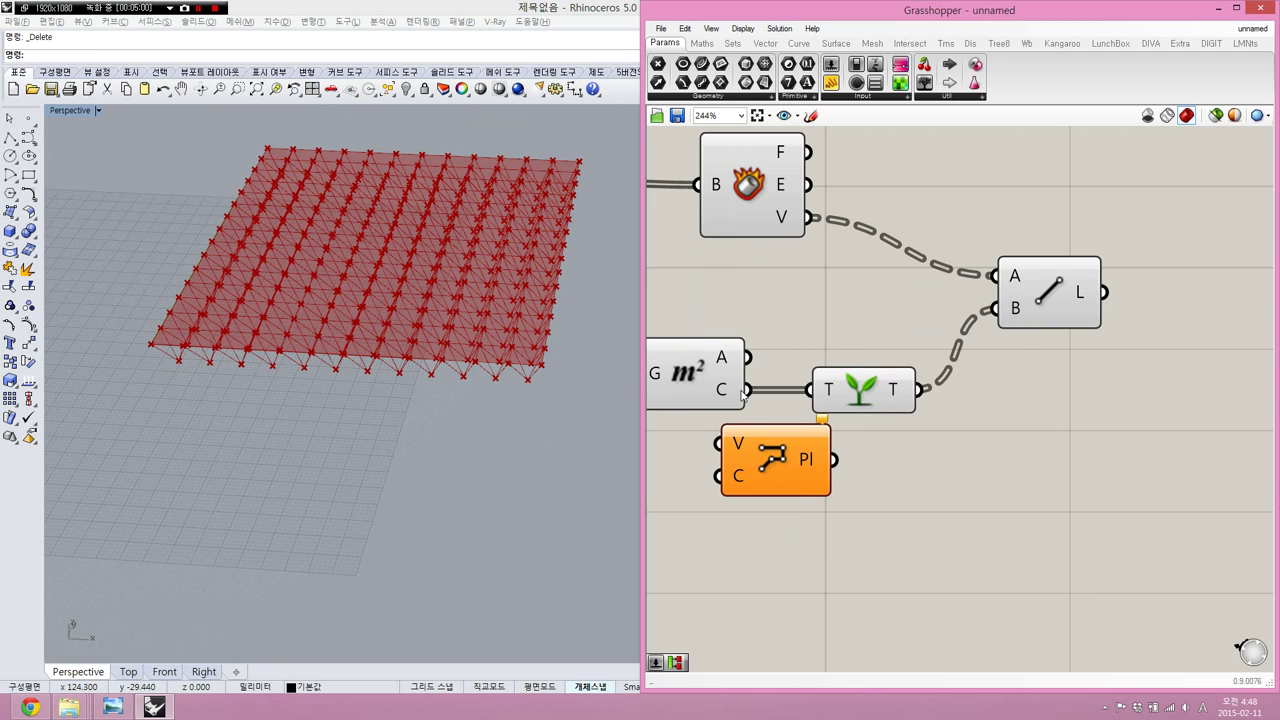
pyautogui.moveTo(746, 390); pyautogui.dragTo(810, 478)
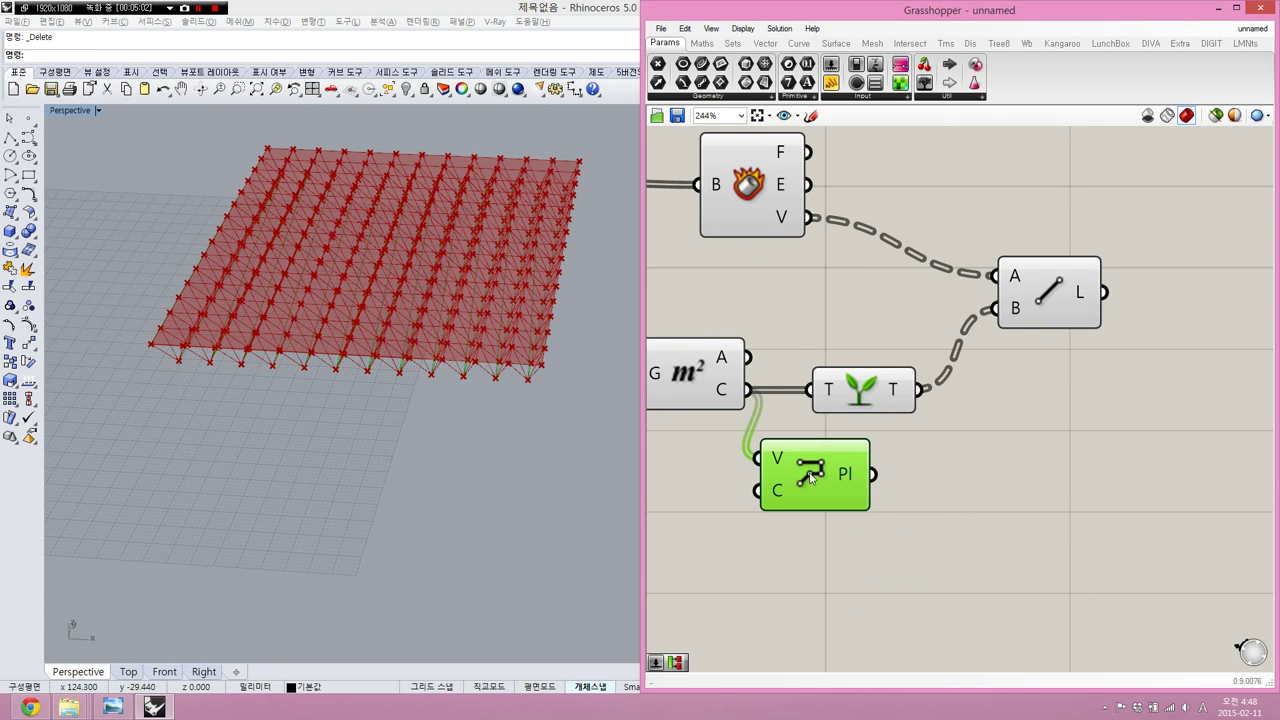
# - Bake the PolyLine into Rhino, move the baked curve clear of the frame for inspection, and delete it
pyautogui.middleClick(810, 475)
pyautogui.click(836, 504)
pyautogui.click(461, 379)
pyautogui.click(464, 377)
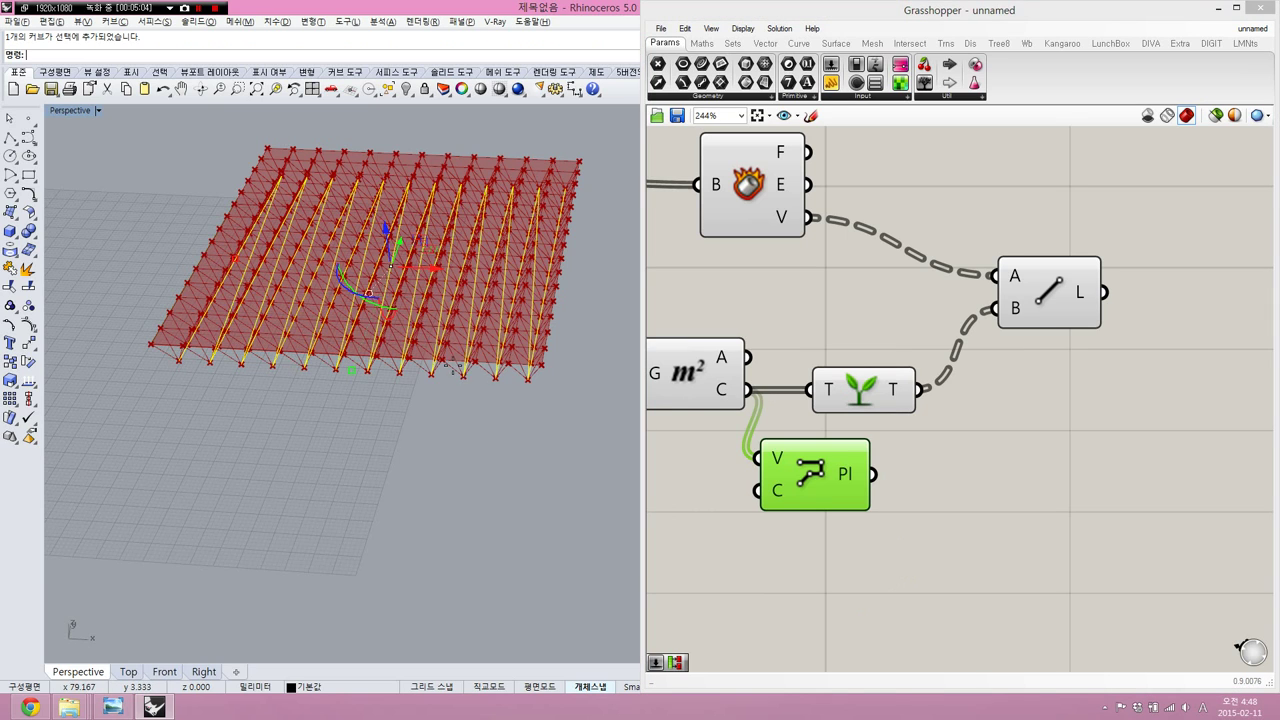
pyautogui.moveTo(454, 369); pyautogui.dragTo(372, 603)
pyautogui.click(532, 501)
pyautogui.click(399, 555)
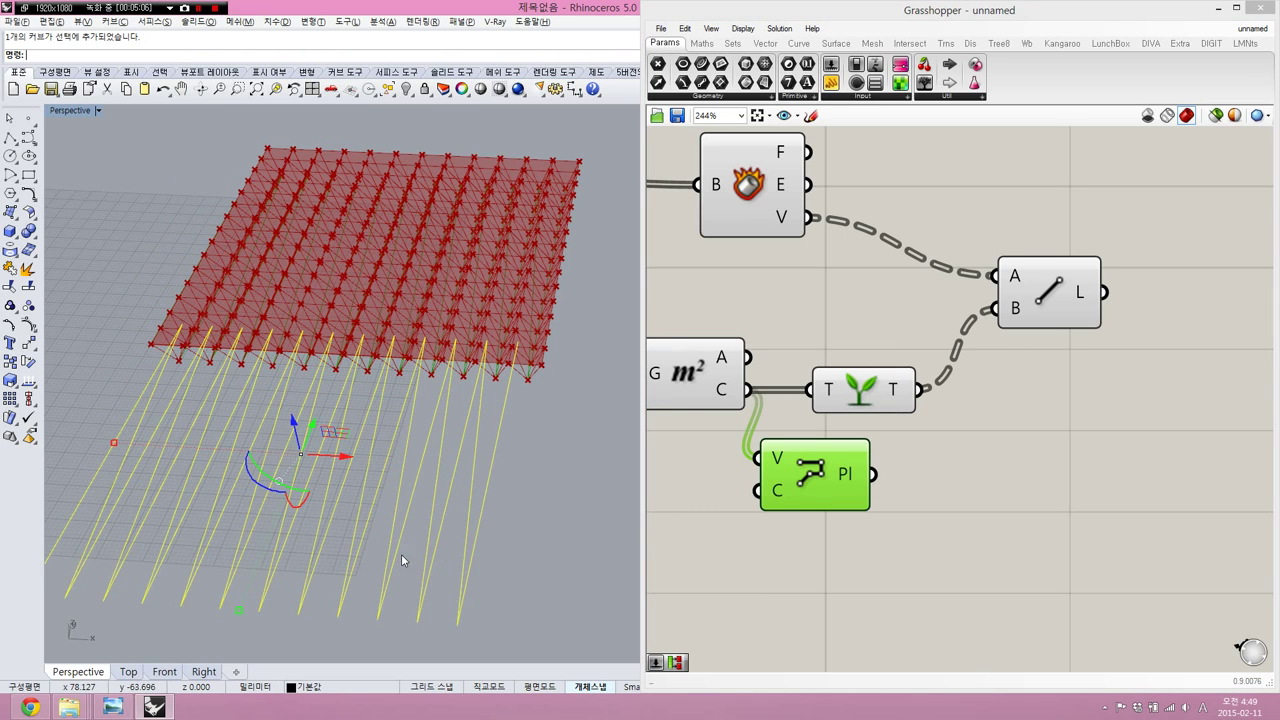
pyautogui.press('Delete')
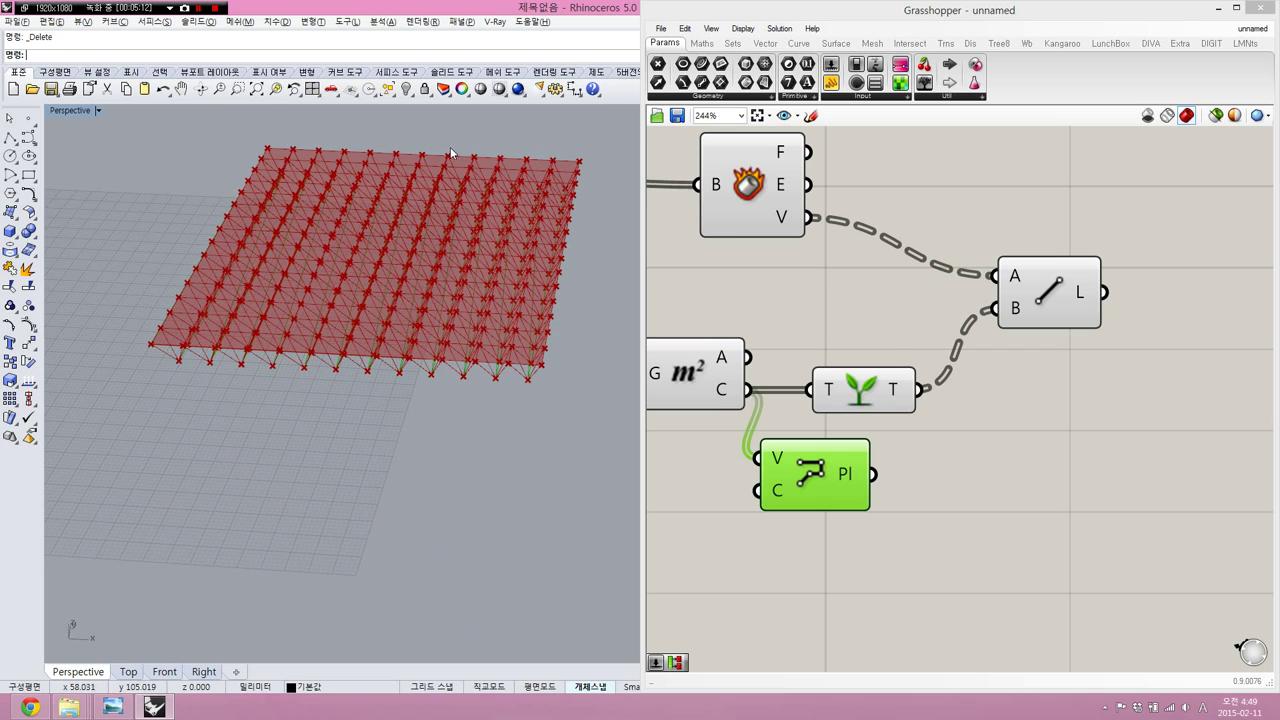
# - Insert a Partition List component below Area and connect Area's C output to its L input
pyautogui.moveTo(737, 489); pyautogui.dragTo(980, 420, button='right')
pyautogui.scroll(-1, 980, 420)
pyautogui.doubleClick(940, 410)
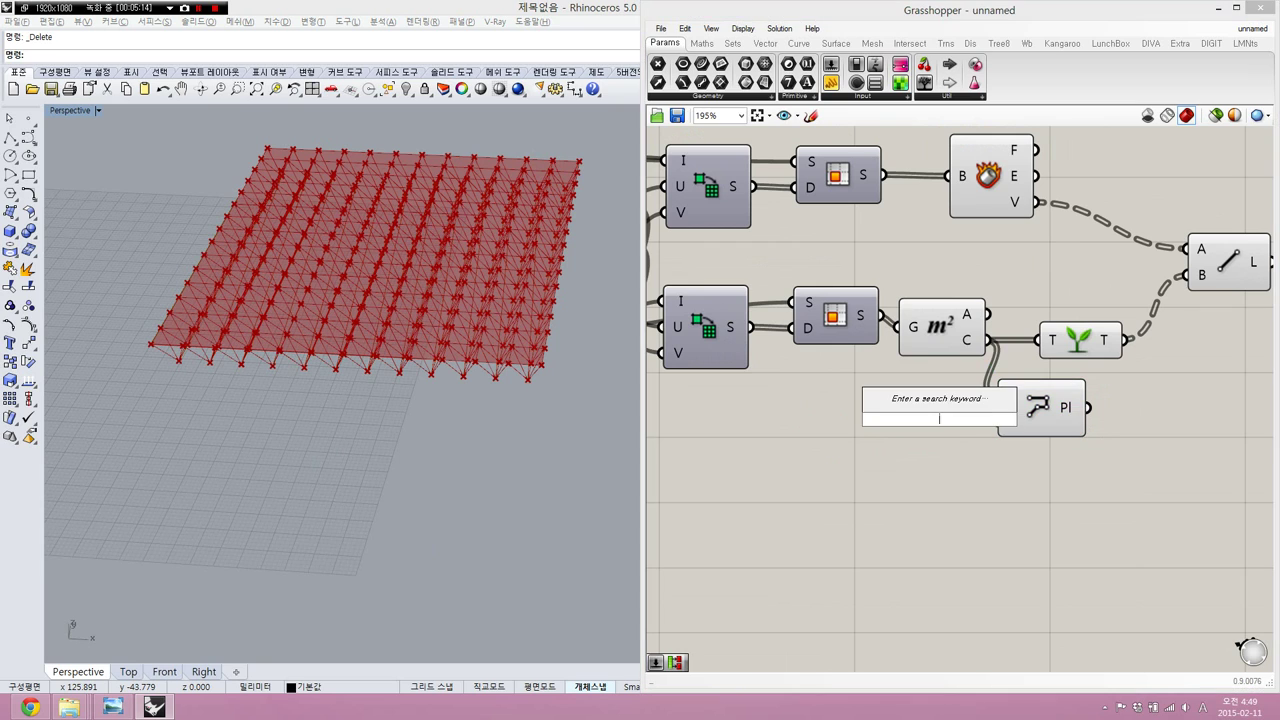
pyautogui.write('partit')
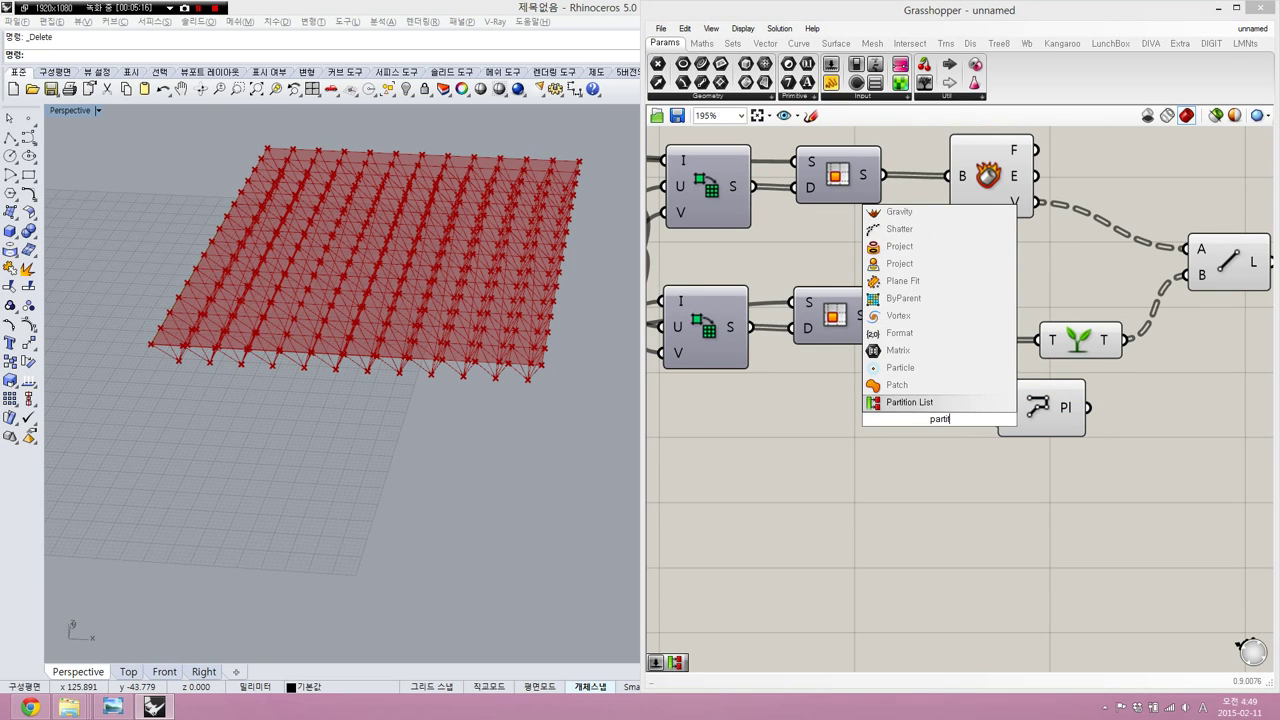
pyautogui.press('Return')
pyautogui.scroll(2, 940, 420)
pyautogui.moveTo(870, 402); pyautogui.dragTo(1015, 296)
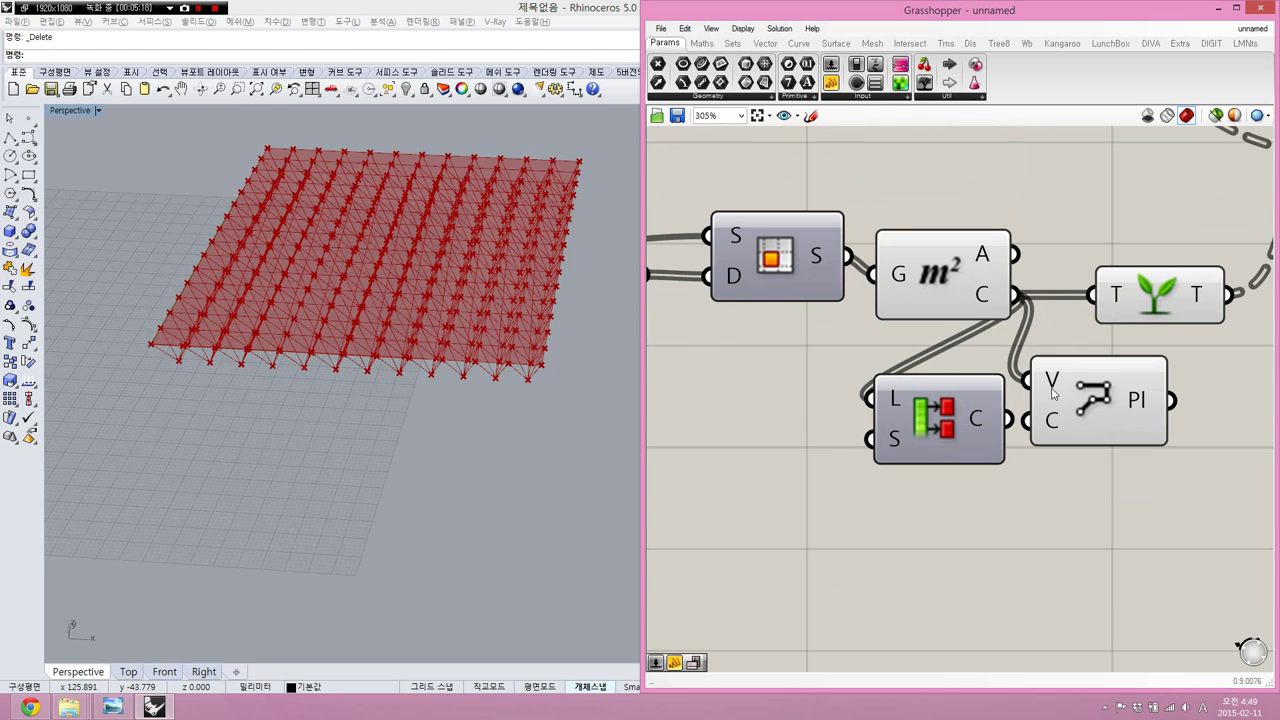
# - Rearrange PolyLine and Partition List beneath Graft Tree so that Partition List sits ahead of PolyLine with space between them
pyautogui.moveTo(1050, 412); pyautogui.dragTo(1139, 399)
pyautogui.moveTo(941, 447); pyautogui.dragTo(1062, 499)
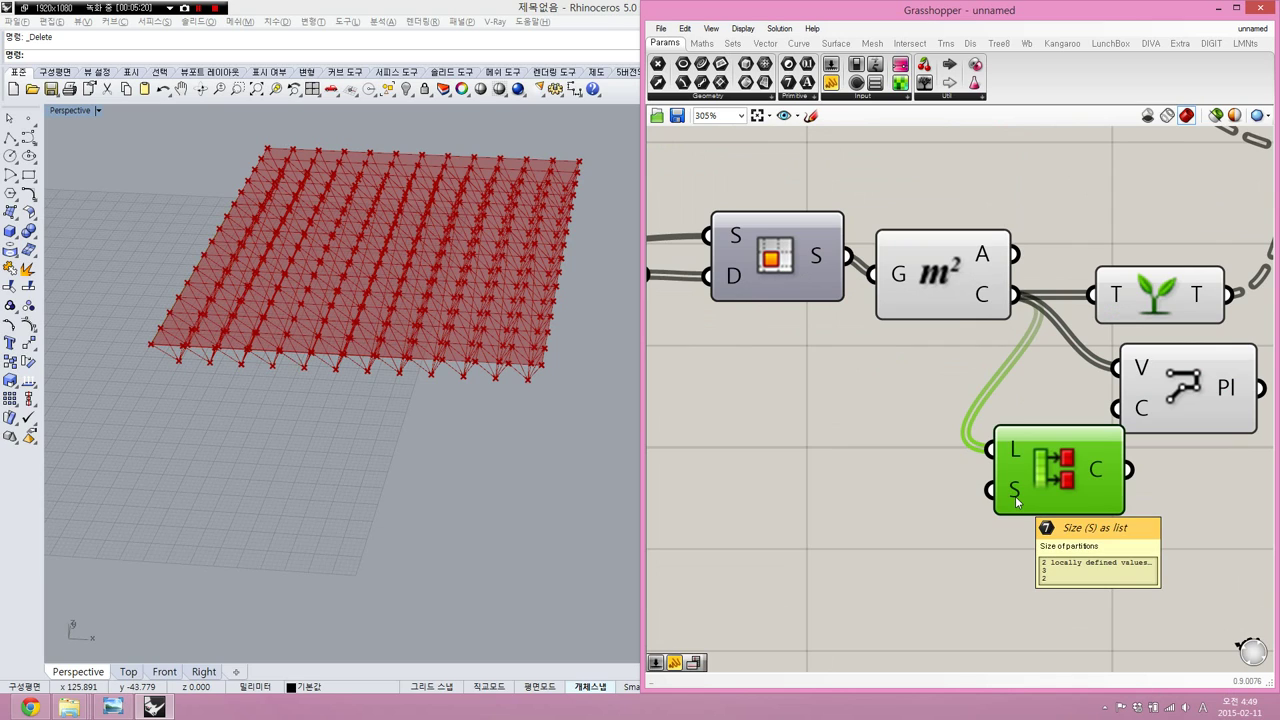
pyautogui.moveTo(984, 296)
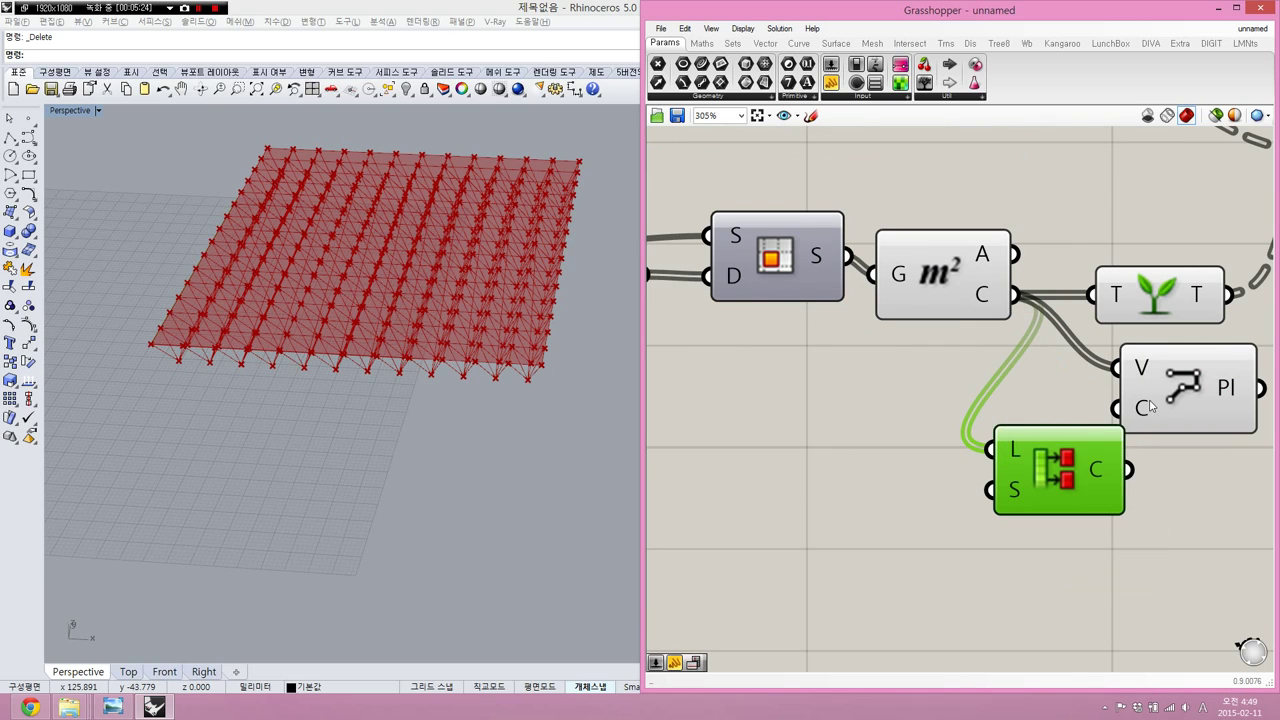
pyautogui.moveTo(1124, 408); pyautogui.dragTo(962, 406, button='right')
pyautogui.moveTo(1044, 393); pyautogui.dragTo(1122, 393)
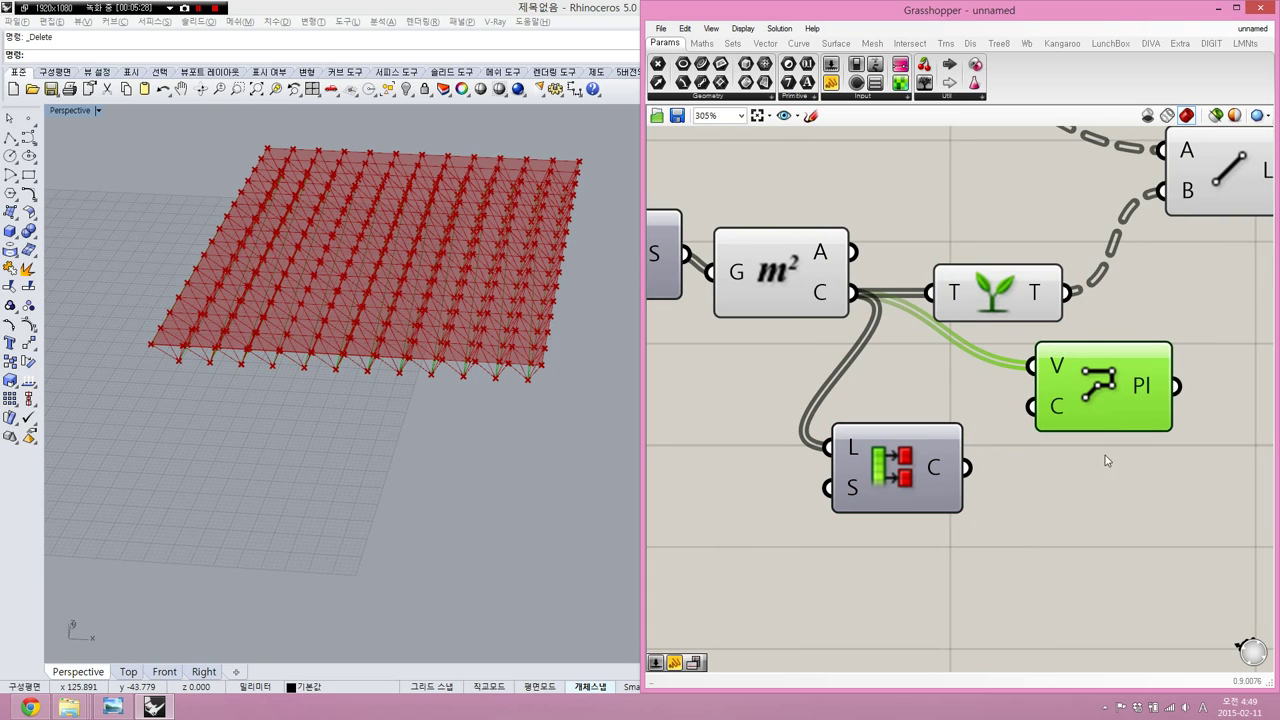
# - Connect the U Count slider to Partition List's S input and Partition List's C output to PolyLine's V input
pyautogui.click(1105, 455)
pyautogui.scroll(-5, 875, 470)
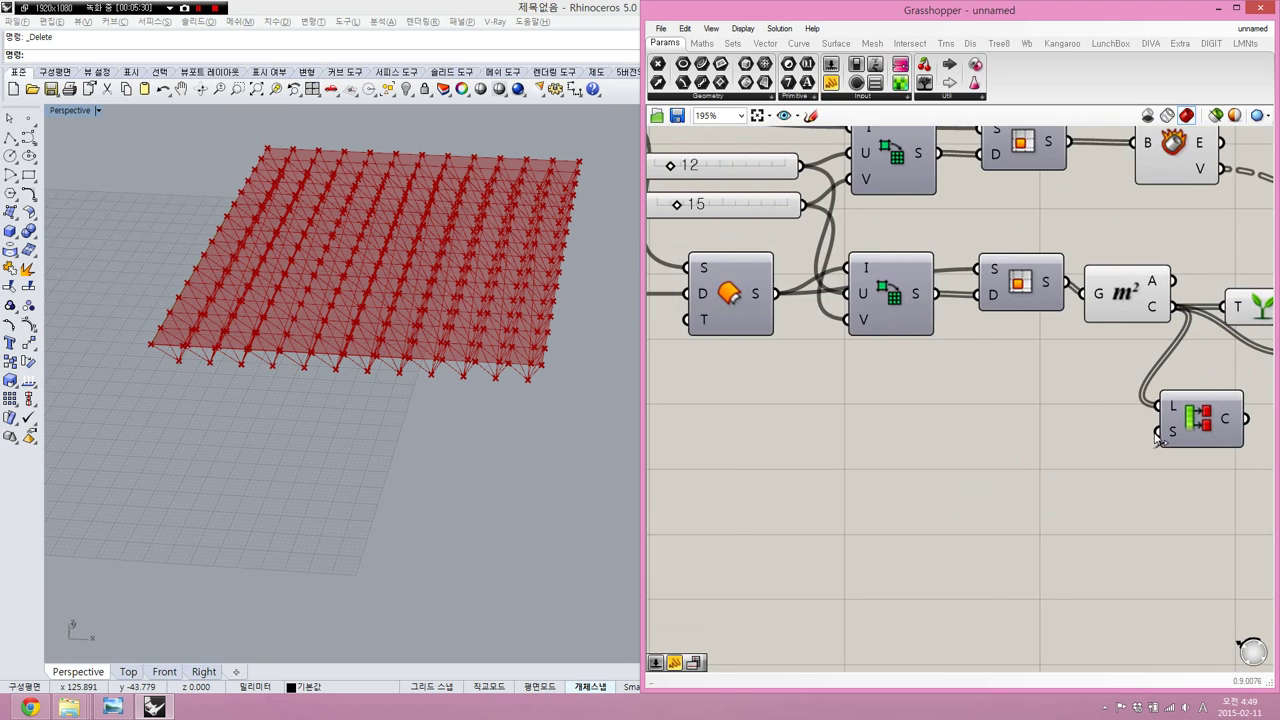
pyautogui.moveTo(1156, 434); pyautogui.dragTo(873, 220)
pyautogui.moveTo(1103, 360); pyautogui.dragTo(925, 362, button='right')
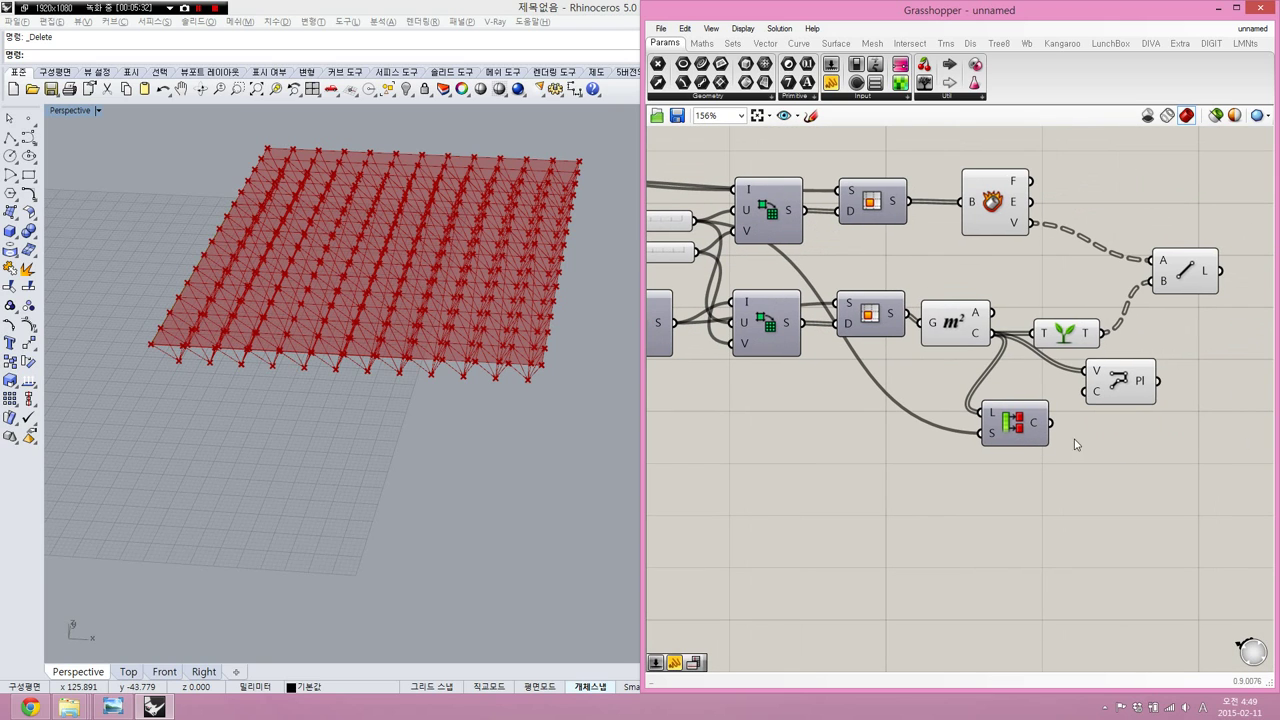
pyautogui.moveTo(1050, 423); pyautogui.dragTo(1091, 362)
# - Bake the partitioned PolyLine into Rhino and delete all the baked curves
pyautogui.click(1115, 378)
pyautogui.middleClick(1128, 404)
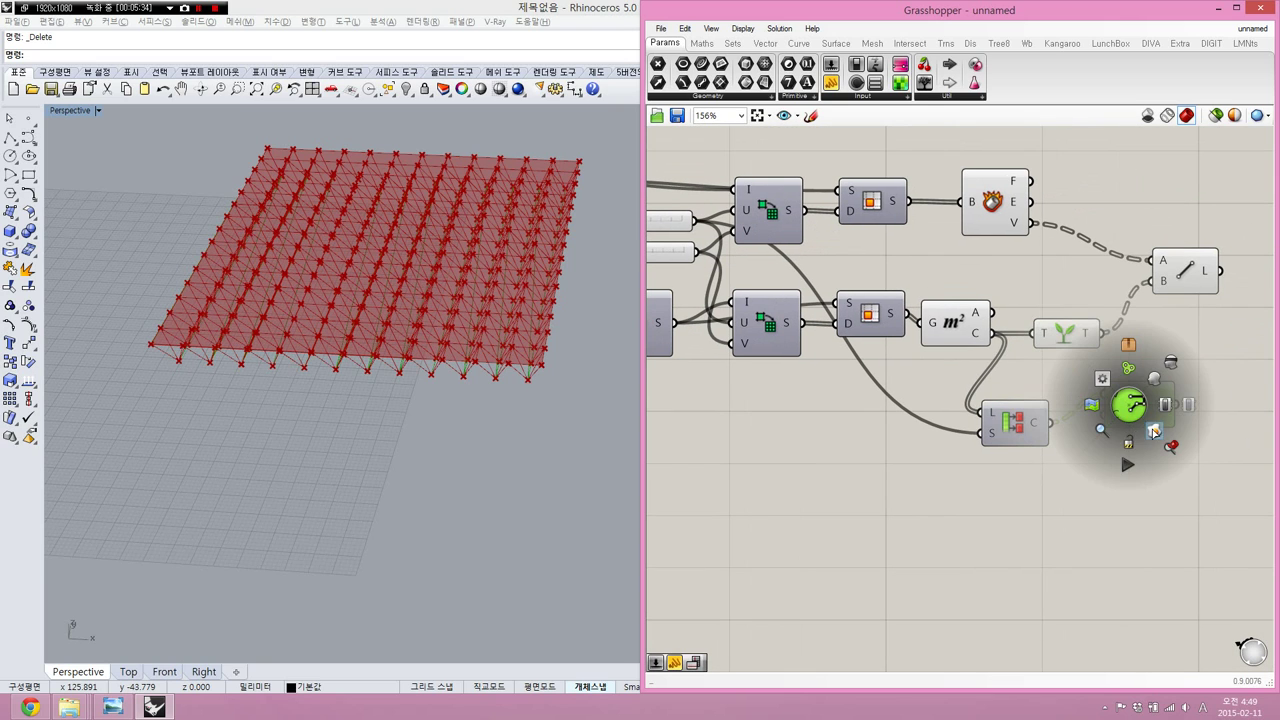
pyautogui.click(1154, 432)
pyautogui.click(566, 372)
pyautogui.hotkey('ctrl', 'a')
pyautogui.press('Delete')
# - Replace the source of Partition List's S input with the V Count slider
pyautogui.moveTo(982, 392); pyautogui.dragTo(1076, 411, button='right')
pyautogui.scroll(-1, 1076, 411)
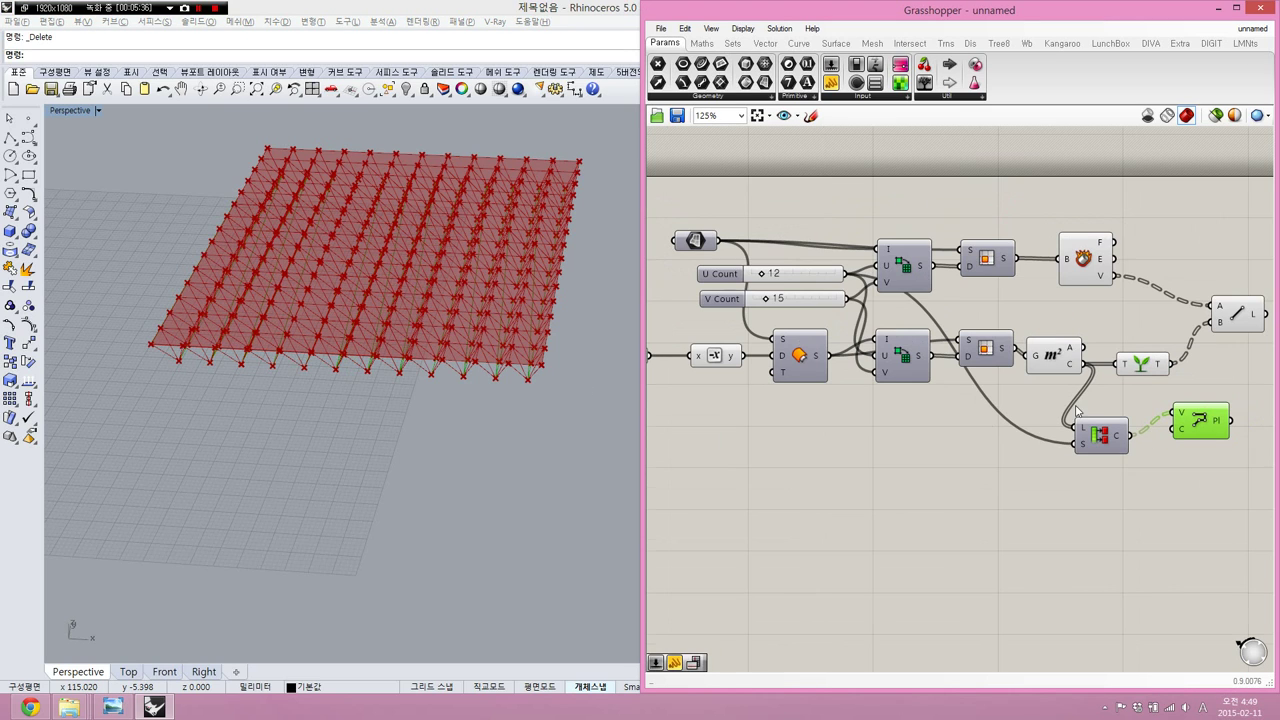
pyautogui.moveTo(1072, 445); pyautogui.dragTo(849, 299)
pyautogui.click(950, 412)
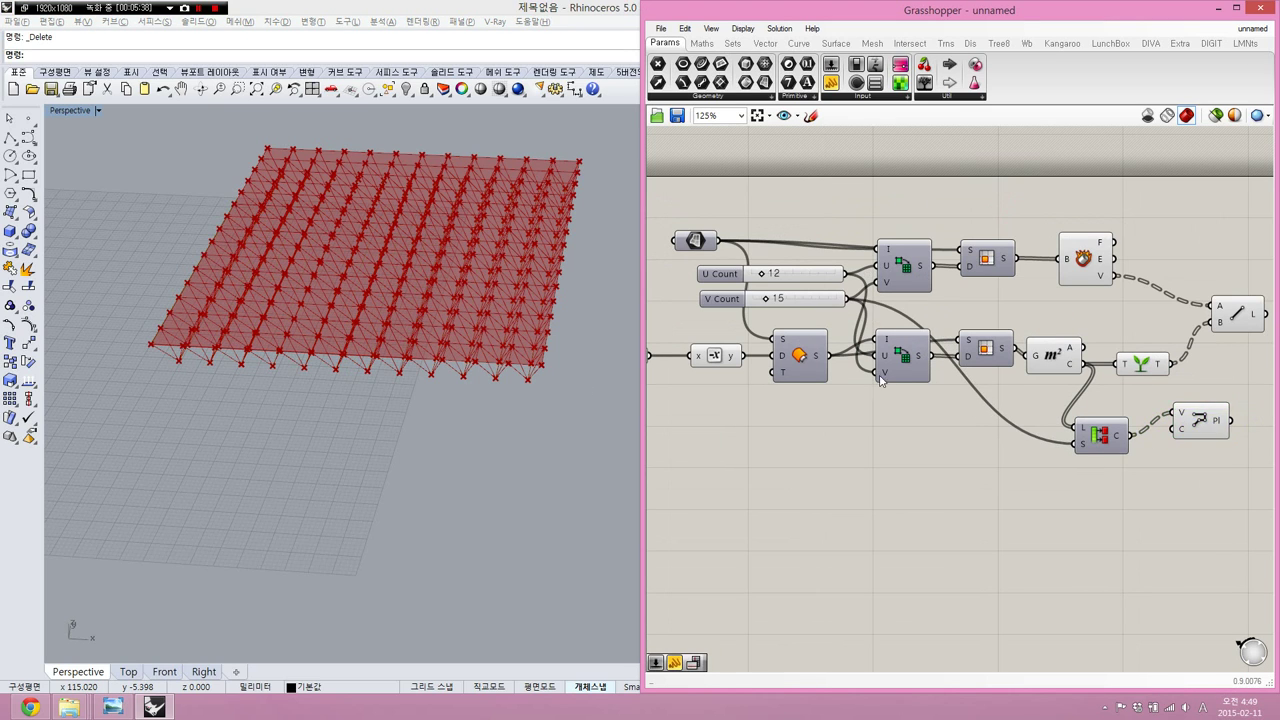
# - Inspect the data tree structure of Partition List's Chunks output
pyautogui.scroll(2, 958, 413)
pyautogui.moveTo(958, 413); pyautogui.dragTo(701, 406, button='right')
pyautogui.click(940, 455)
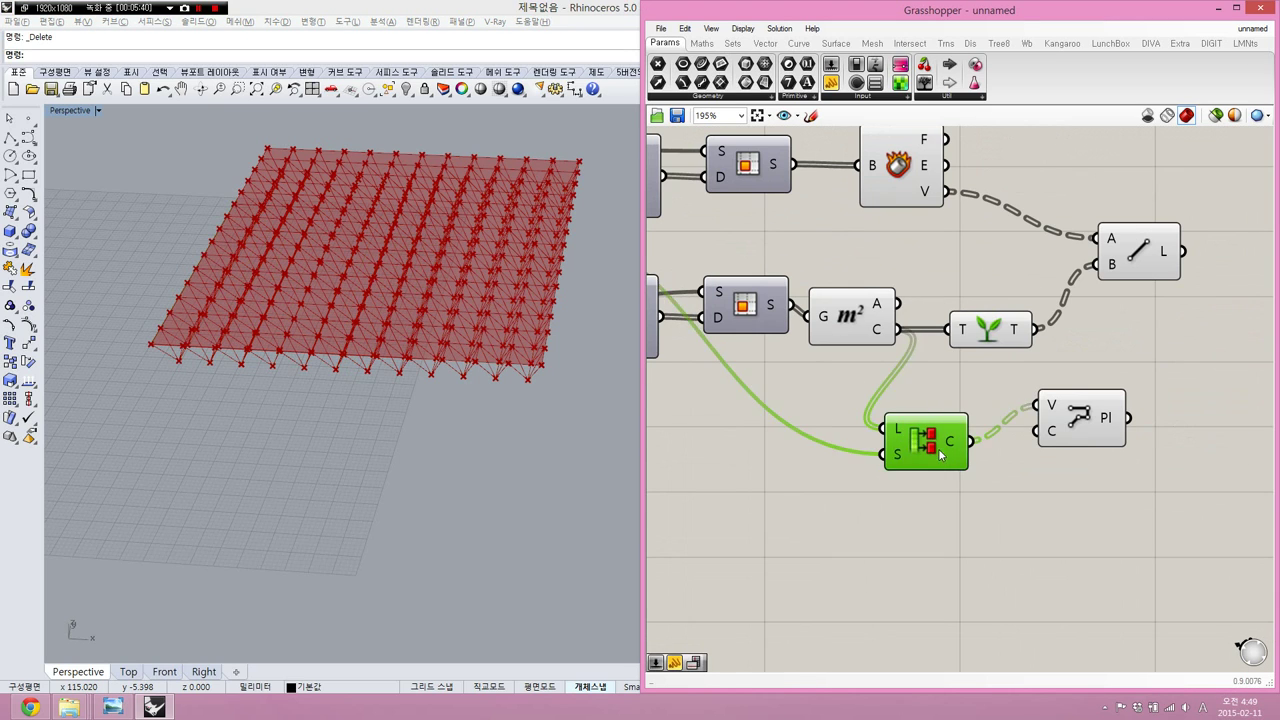
pyautogui.moveTo(953, 444)
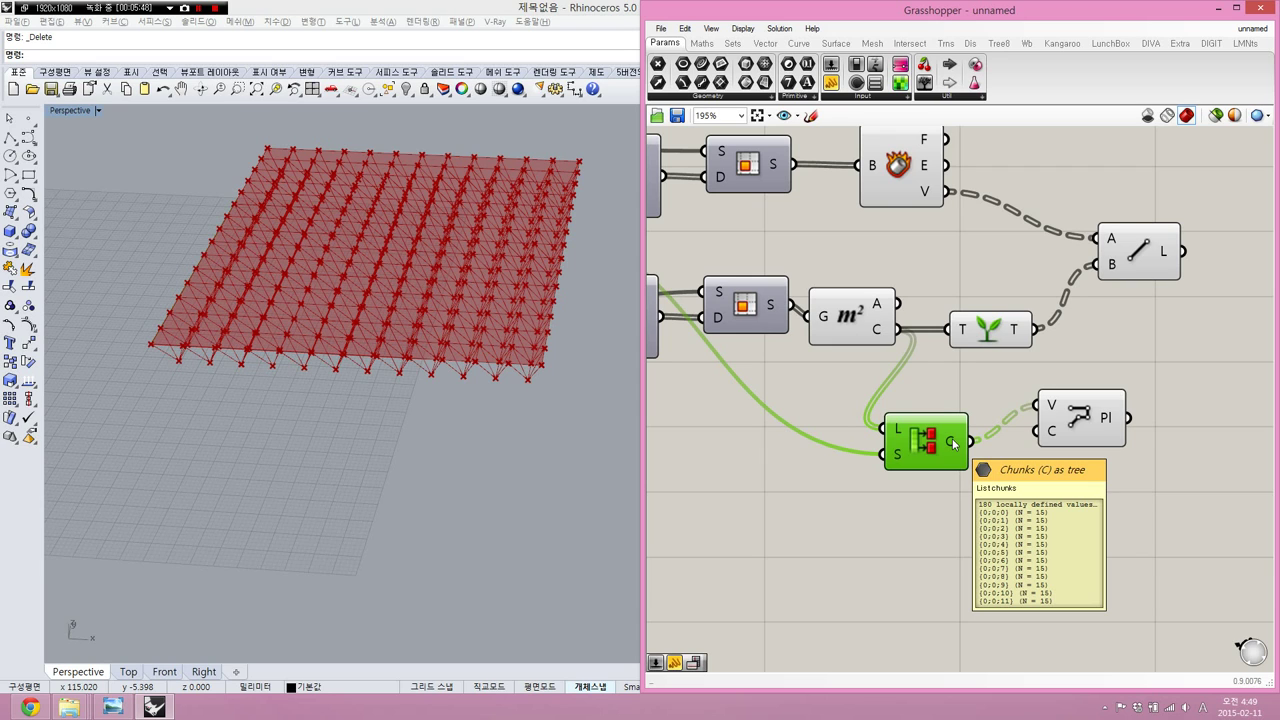
pyautogui.moveTo(778, 310); pyautogui.dragTo(886, 392, button='right')
pyautogui.scroll(3, 778, 335)
pyautogui.click(782, 328)
pyautogui.scroll(-4, 761, 337)
pyautogui.scroll(2, 1036, 424)
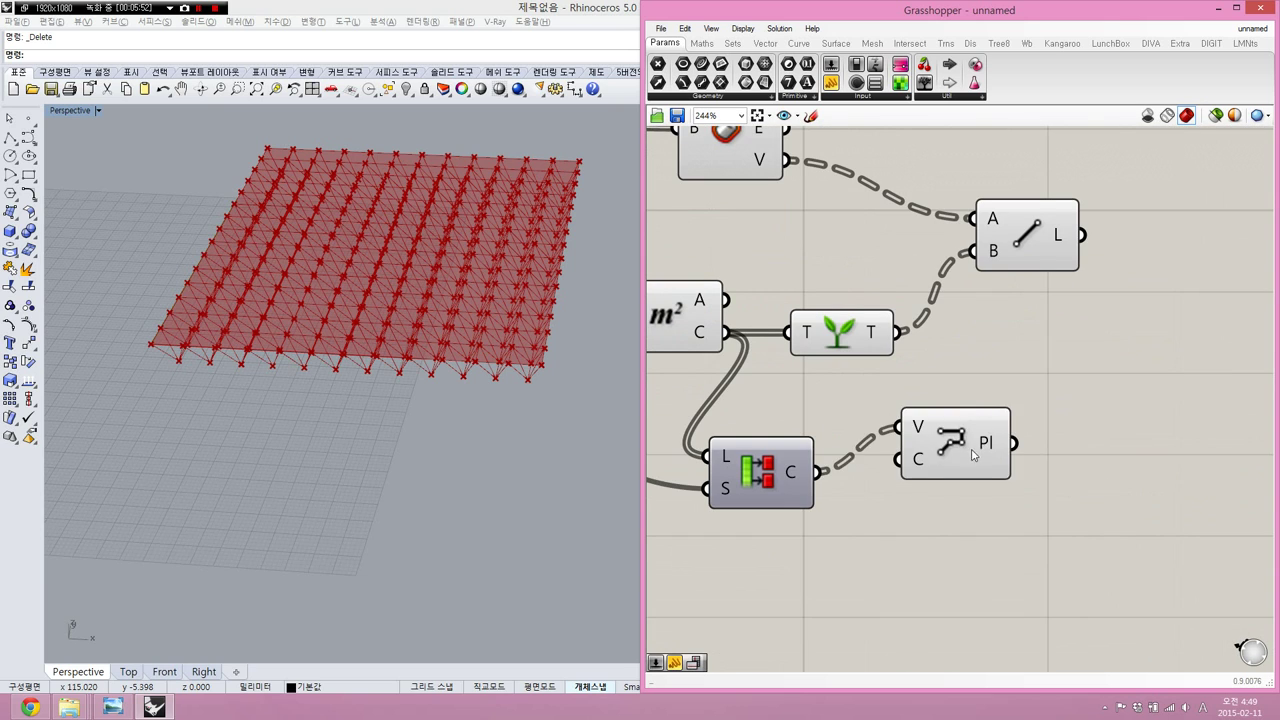
# - Bake the PolyLine fed by the V Count partition, move the baked curves clear of the frame, and delete them
pyautogui.moveTo(971, 453); pyautogui.dragTo(953, 471)
pyautogui.middleClick(953, 473)
pyautogui.click(977, 498)
pyautogui.click(496, 388)
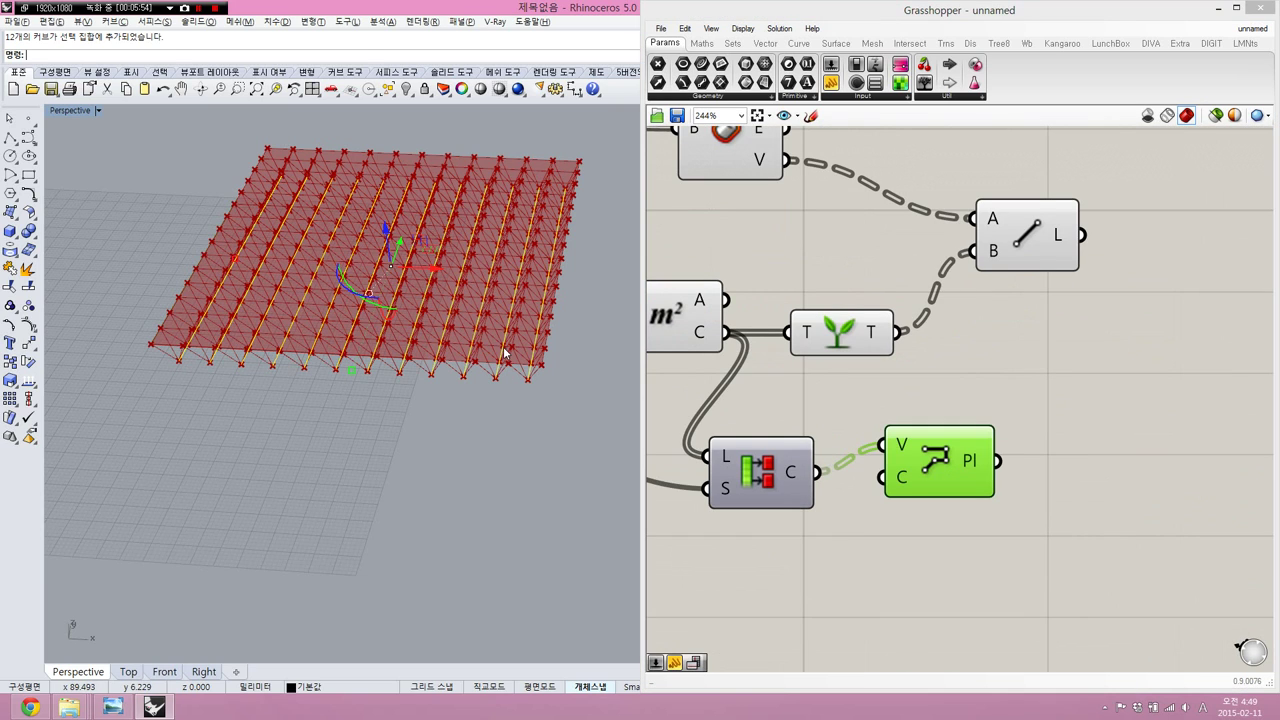
pyautogui.moveTo(503, 347); pyautogui.dragTo(397, 557)
pyautogui.click(533, 499)
pyautogui.hotkey('ctrl', 'a')
pyautogui.press('Delete')
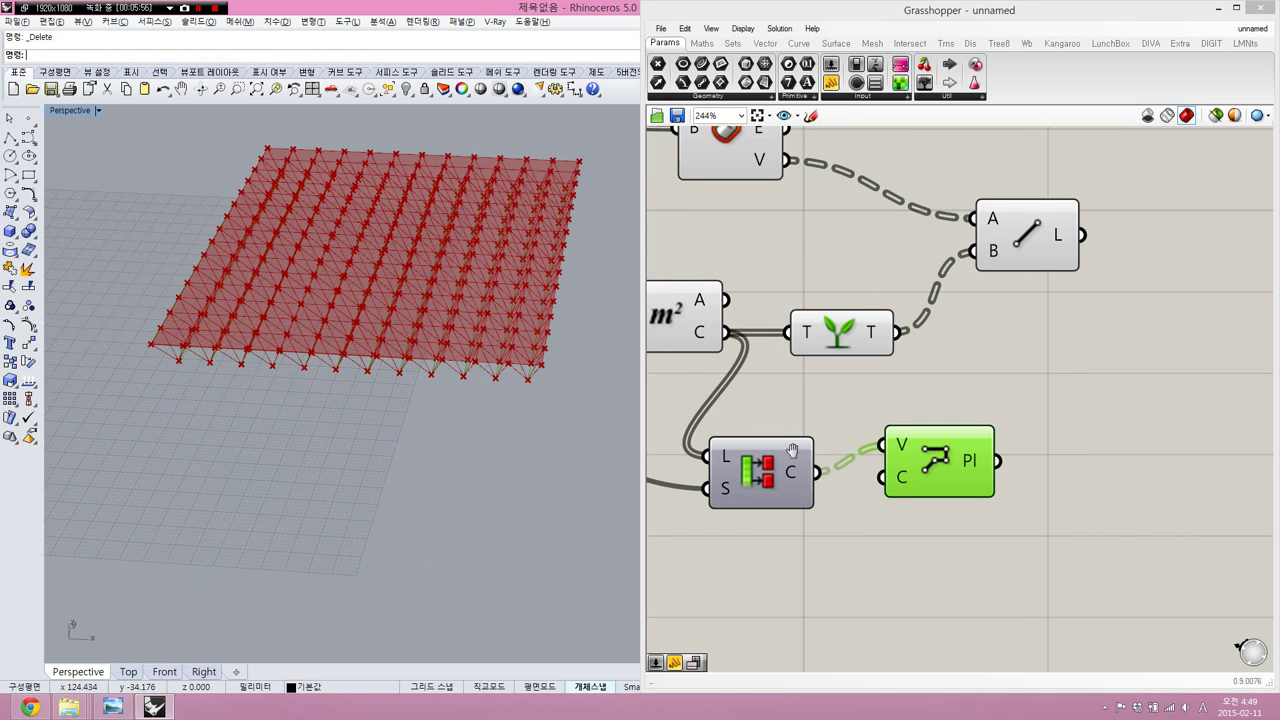
# - Insert a Flip Matrix component fed by Partition List's C output and connect its D output to a copy of PolyLine
pyautogui.moveTo(834, 541); pyautogui.dragTo(874, 516, button='right')
pyautogui.click(874, 516)
pyautogui.doubleClick(875, 521)
pyautogui.write('flipmatrix')
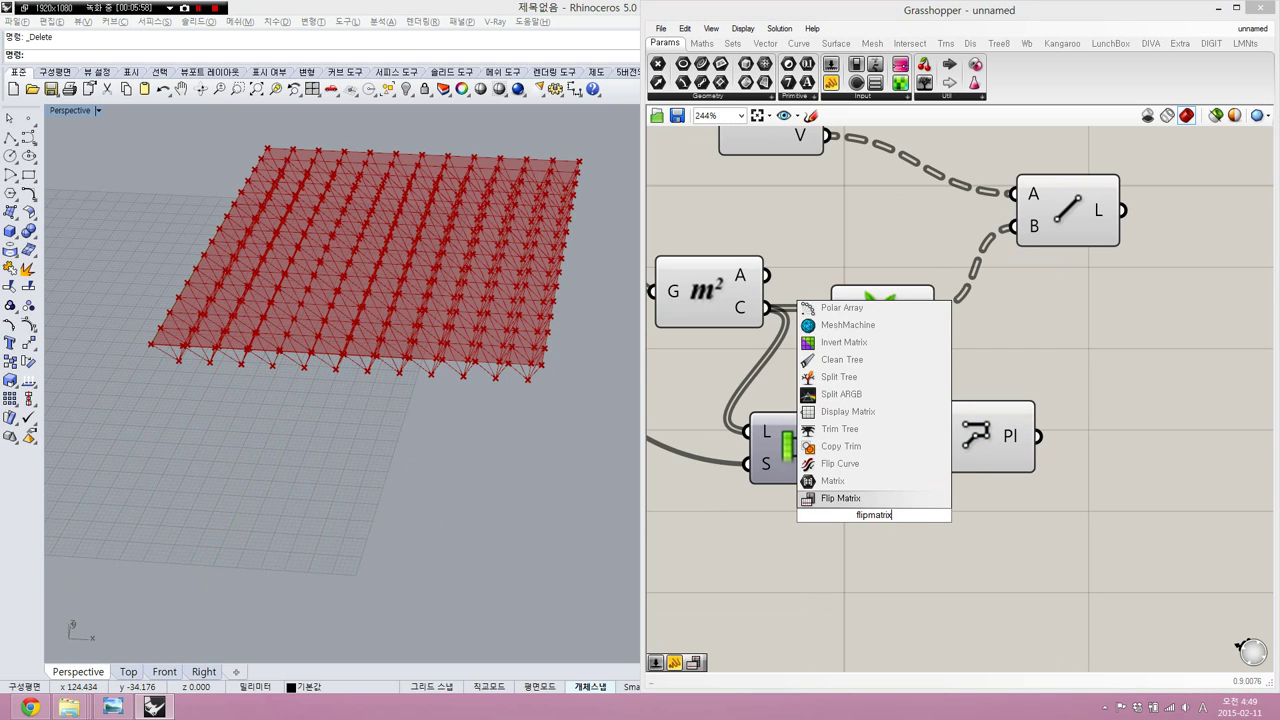
pyautogui.press('Return')
pyautogui.moveTo(860, 448); pyautogui.dragTo(937, 567)
pyautogui.keyDown('alt'); pyautogui.moveTo(970, 440); pyautogui.dragTo(1170, 572); pyautogui.keyUp('alt')
pyautogui.moveTo(999, 567); pyautogui.dragTo(1123, 552)
# - Bake the copied PolyLine into Rhino, pull the crosswise curves away from the frame, and delete them
pyautogui.middleClick(1180, 569)
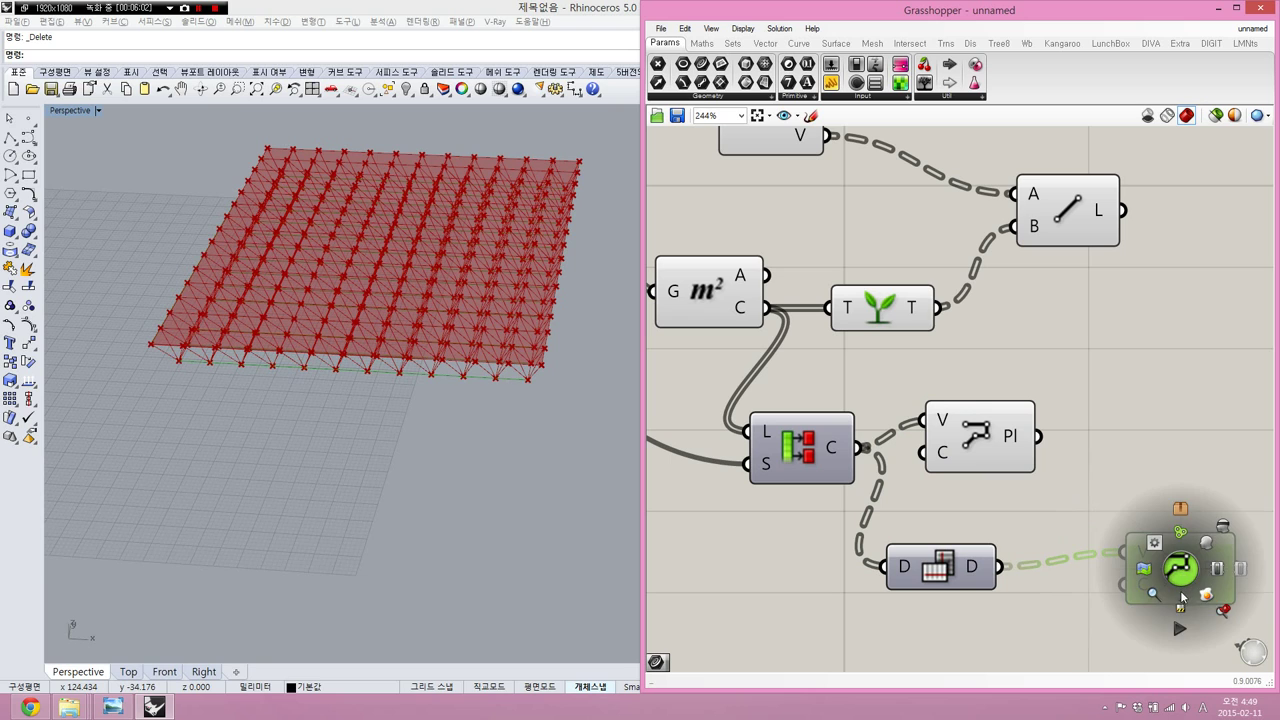
pyautogui.click(1205, 595)
pyautogui.click(478, 378)
pyautogui.moveTo(478, 378); pyautogui.dragTo(387, 550)
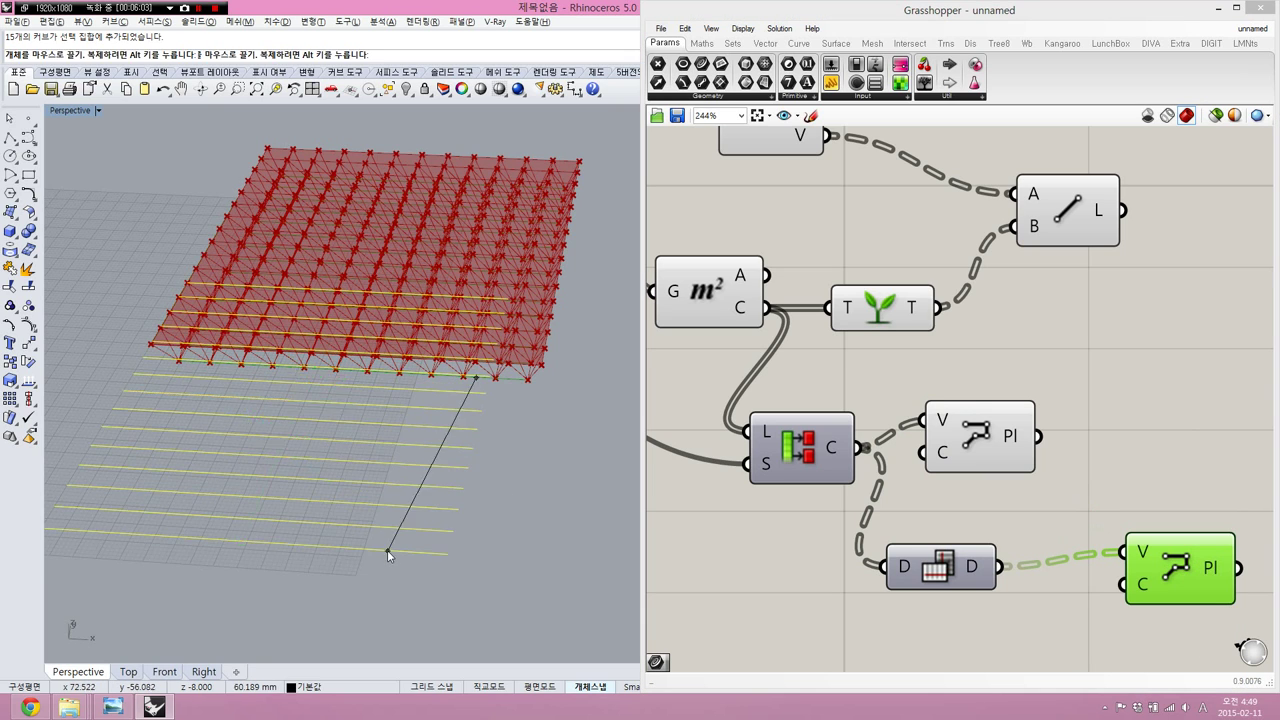
pyautogui.press('Delete')
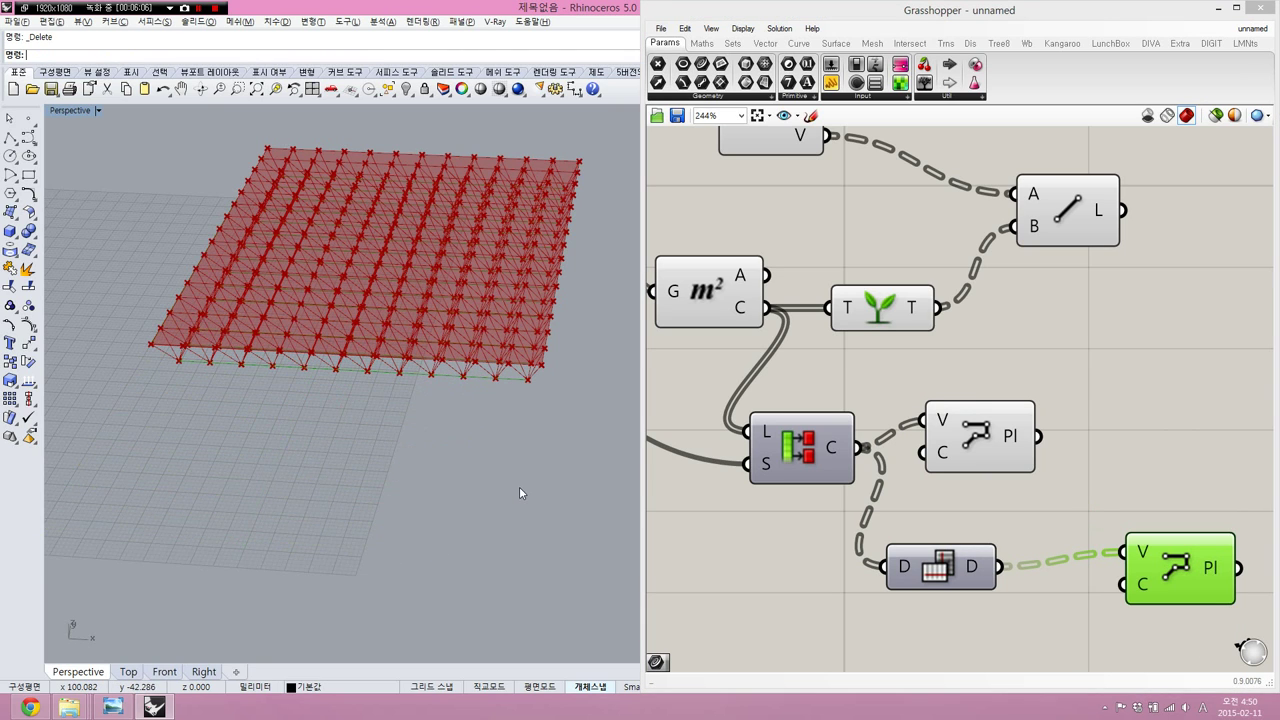
# - Align the two PolyLine components in one column, level with Partition List and Flip Matrix so their wires run straight
pyautogui.moveTo(1002, 450); pyautogui.dragTo(1193, 450)
pyautogui.moveTo(1180, 580); pyautogui.dragTo(1005, 556, button='right')
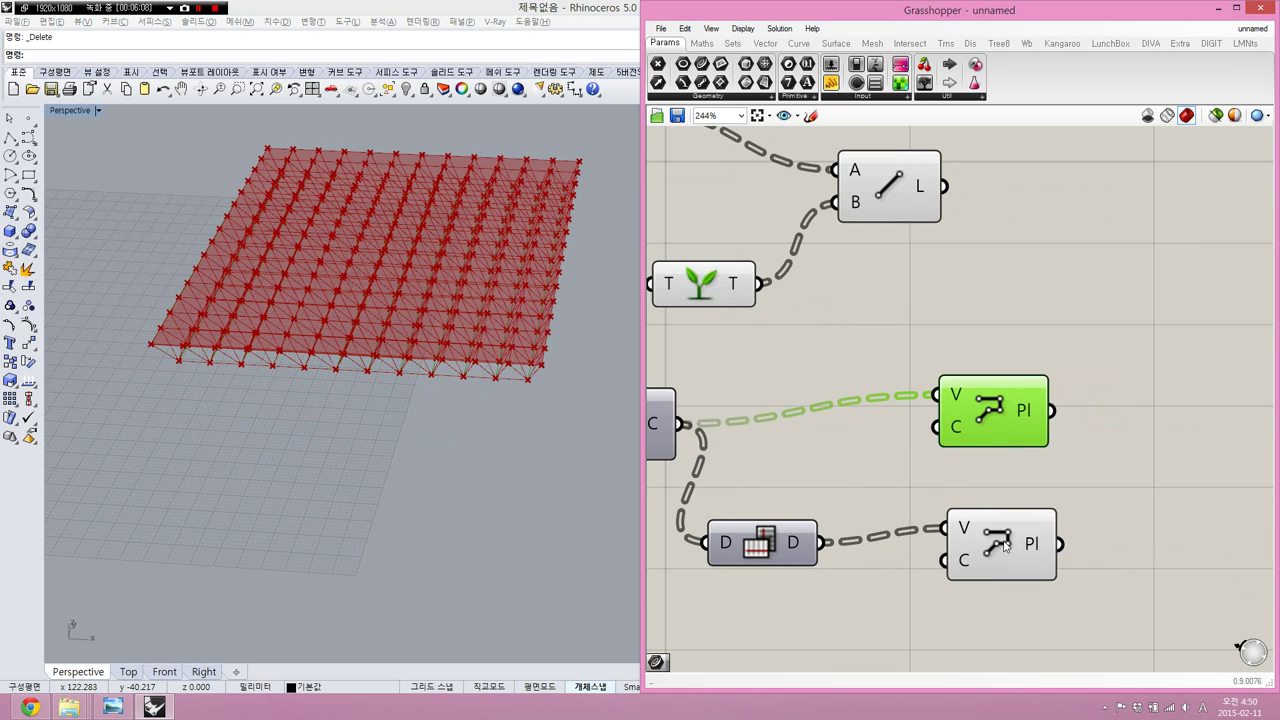
pyautogui.click(1005, 557)
pyautogui.moveTo(1003, 551); pyautogui.dragTo(1000, 557)
pyautogui.moveTo(1056, 335); pyautogui.dragTo(990, 446)
pyautogui.moveTo(985, 426); pyautogui.dragTo(986, 456)
pyautogui.moveTo(1017, 634); pyautogui.dragTo(923, 354)
pyautogui.click(986, 397)
pyautogui.moveTo(1030, 336); pyautogui.dragTo(968, 594)
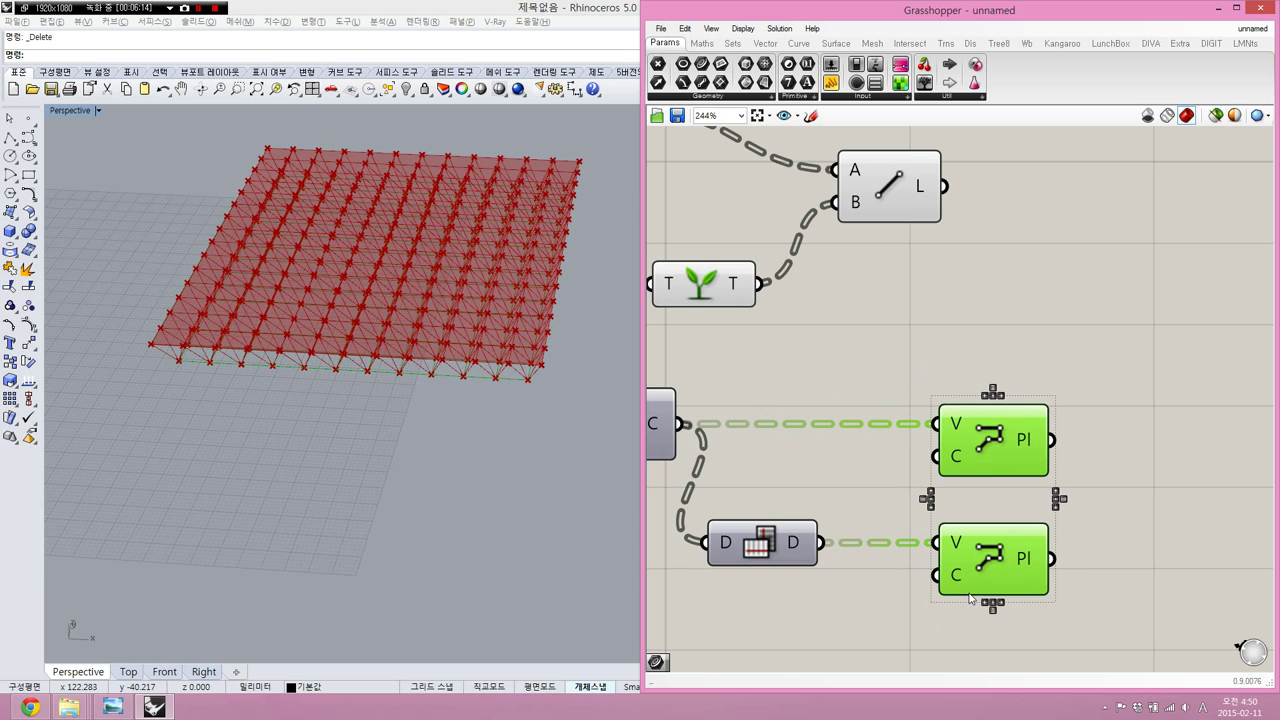
# - Bake both PolyLine components and the Line component into Rhino
pyautogui.middleClick(988, 567)
pyautogui.click(1017, 585)
pyautogui.click(520, 476)
pyautogui.hotkey('ctrl', 'a')
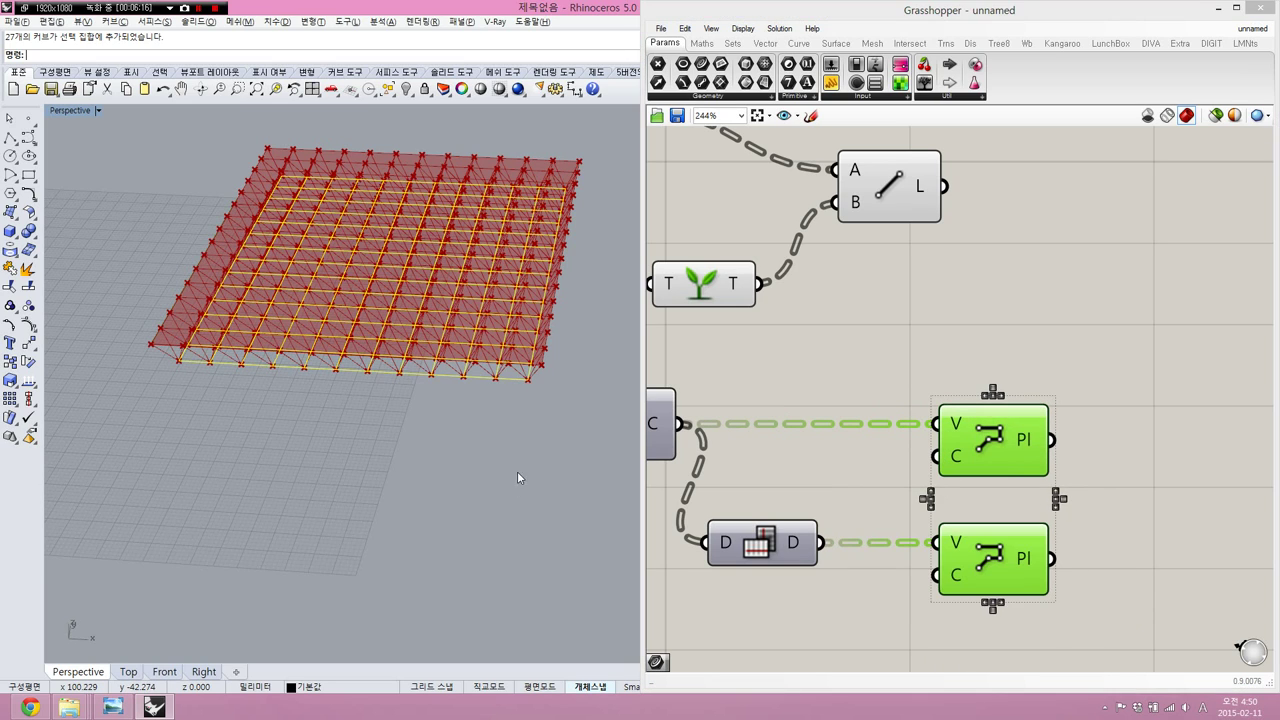
pyautogui.click(889, 195)
pyautogui.middleClick(863, 194)
pyautogui.click(898, 222)
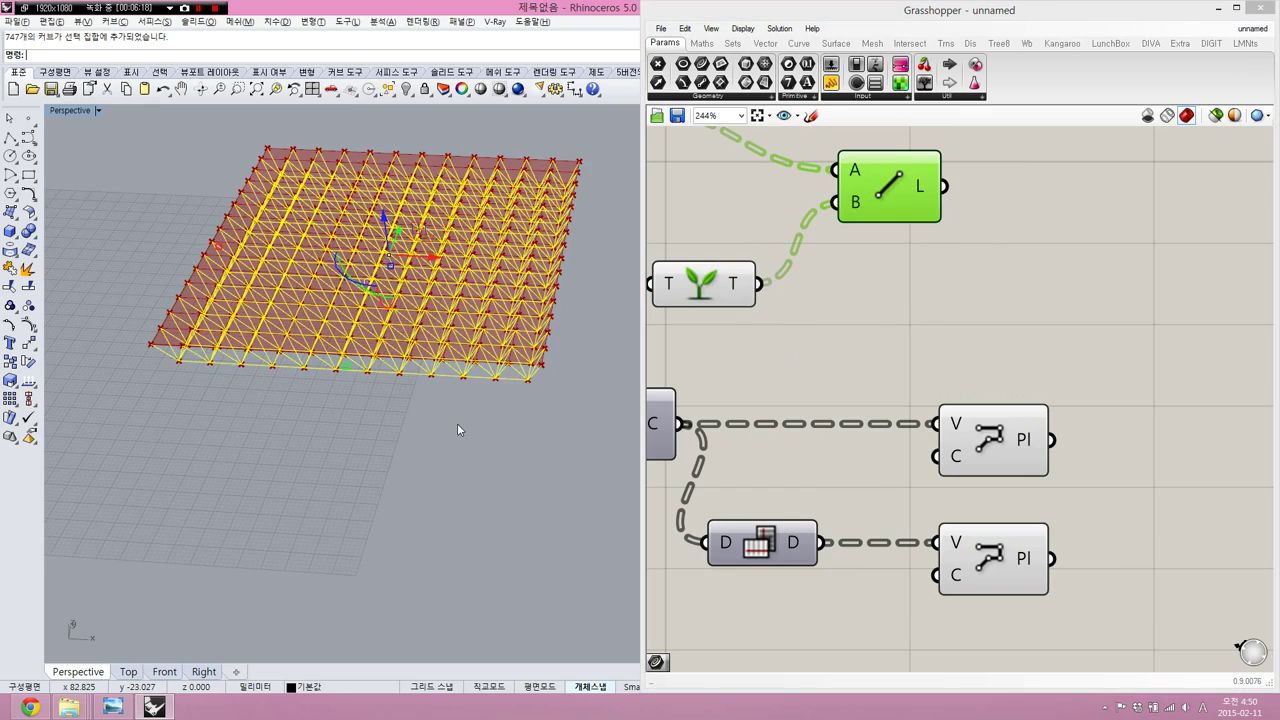
# - Zoom to the baked frame to examine its members, and delete all baked curves
pyautogui.moveTo(457, 429); pyautogui.dragTo(453, 394, button='right')
pyautogui.write('zs')
pyautogui.press('space')
pyautogui.scroll(3, 428, 408)
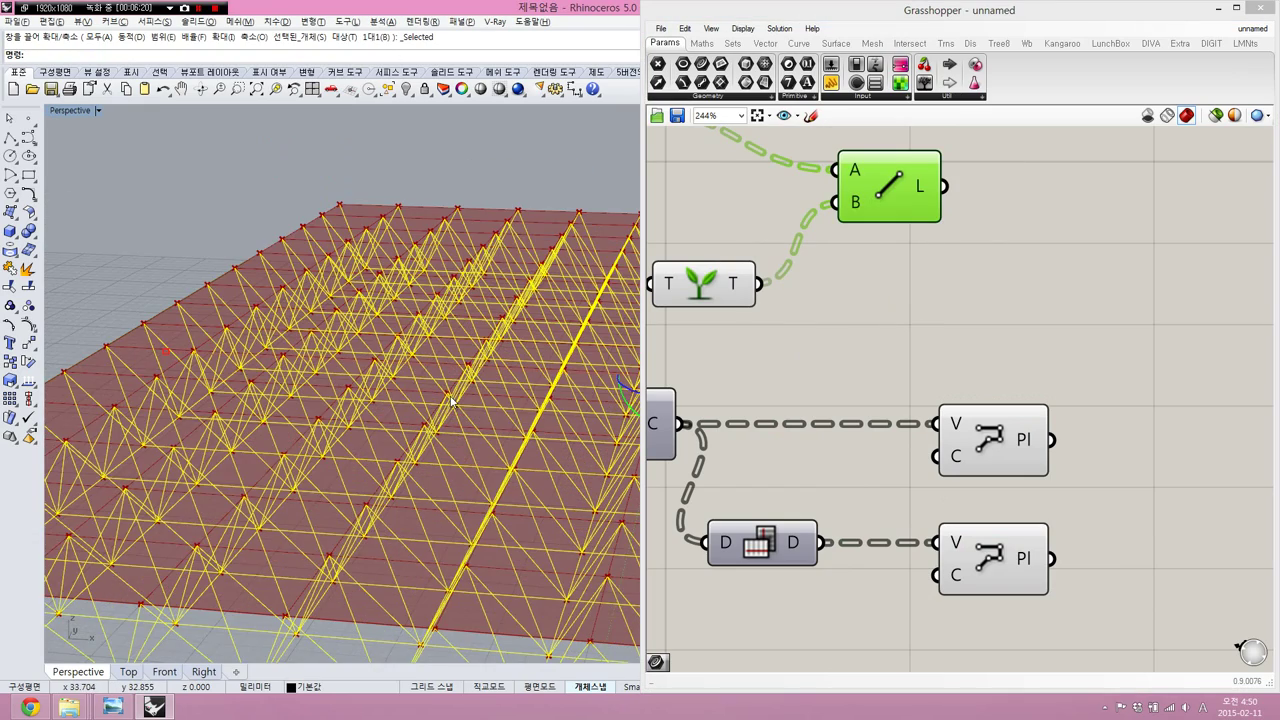
pyautogui.hotkey('ctrl', 'a')
pyautogui.scroll(-5, 426, 410)
pyautogui.press('Delete')
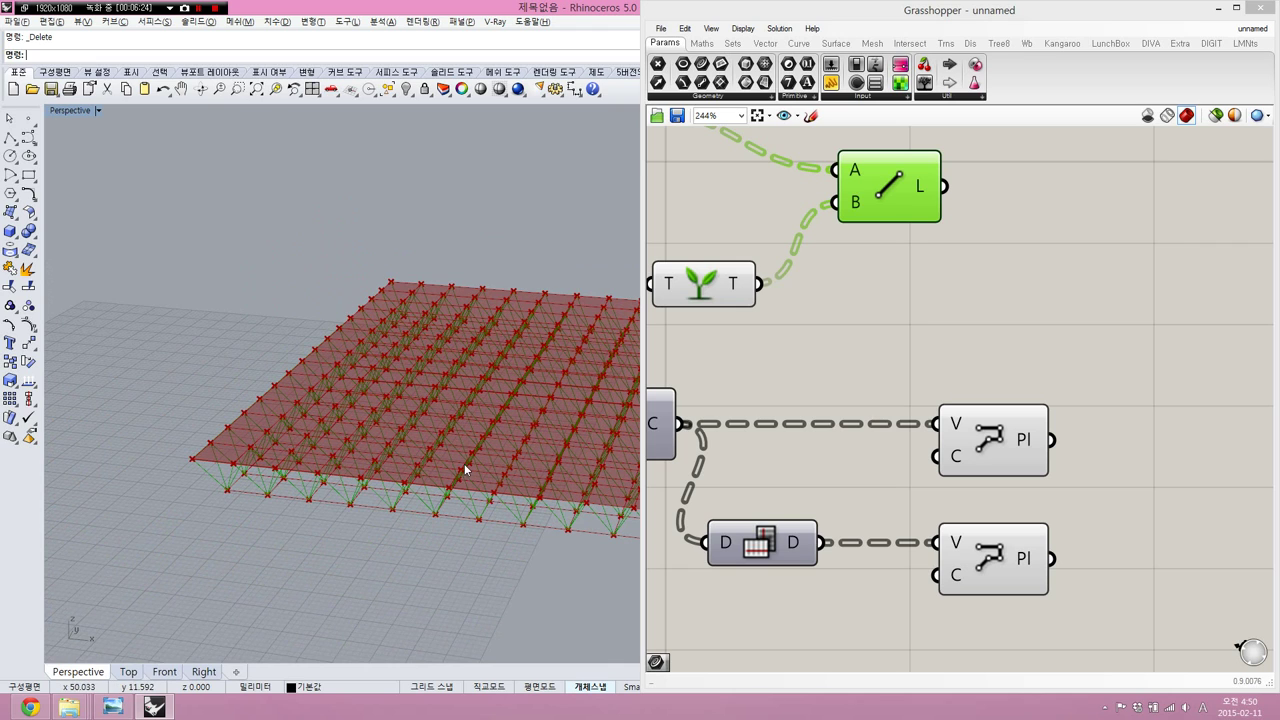
# - Turn off the preview of the Area, Graft Tree and Deconstruct Brep components
pyautogui.moveTo(861, 344); pyautogui.dragTo(897, 332, button='right')
pyautogui.scroll(-2, 897, 332)
pyautogui.moveTo(999, 330); pyautogui.dragTo(925, 510)
pyautogui.click(915, 229)
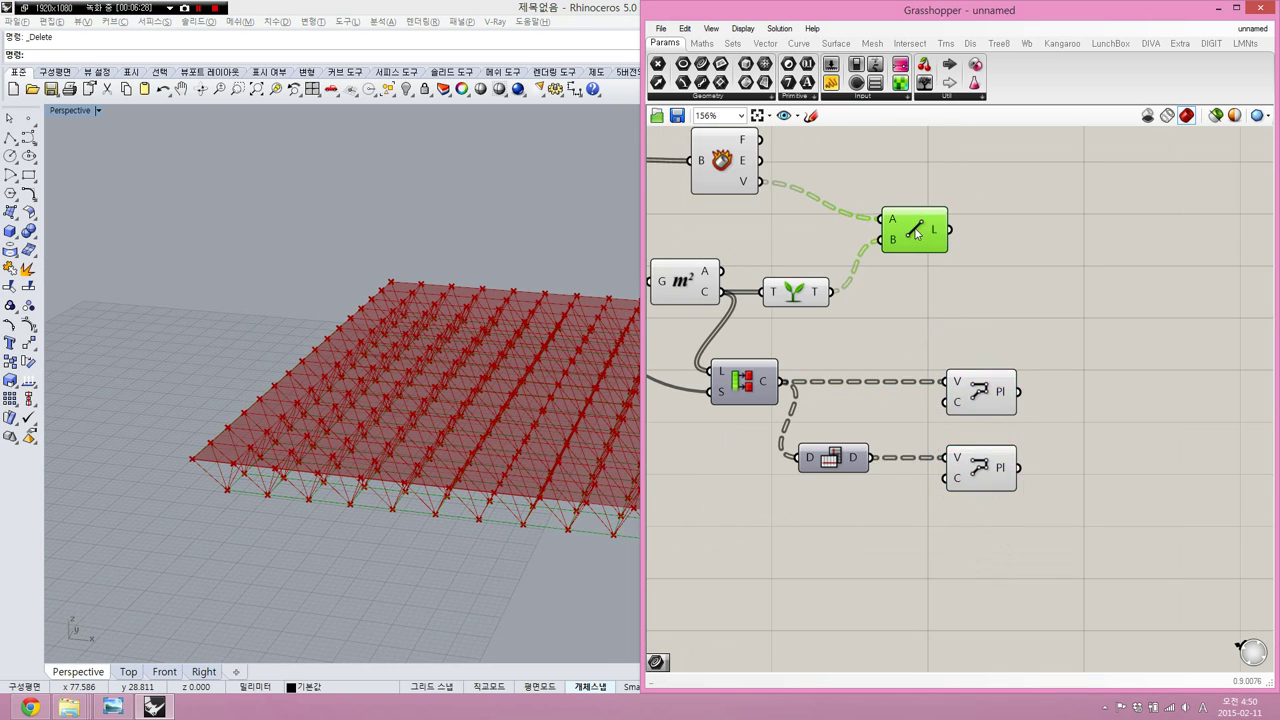
pyautogui.scroll(-2, 1005, 318)
pyautogui.moveTo(1002, 328); pyautogui.dragTo(895, 266)
pyautogui.hotkey('ctrl', 'q')
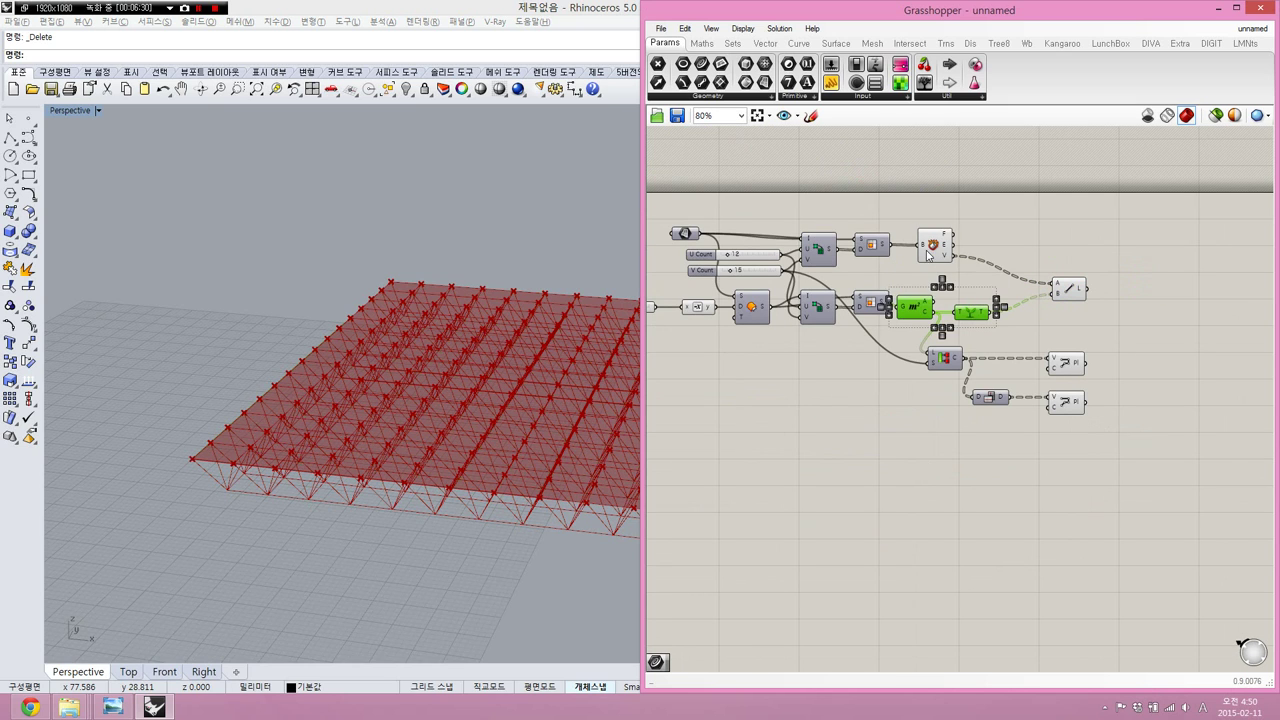
pyautogui.click(925, 251)
pyautogui.hotkey('ctrl', 'q')
# - Examine the surface offset, the upper domain division, Deconstruct Brep's V output and the Line component's geometry
pyautogui.click(757, 357)
pyautogui.scroll(2, 700, 313)
pyautogui.click(787, 316)
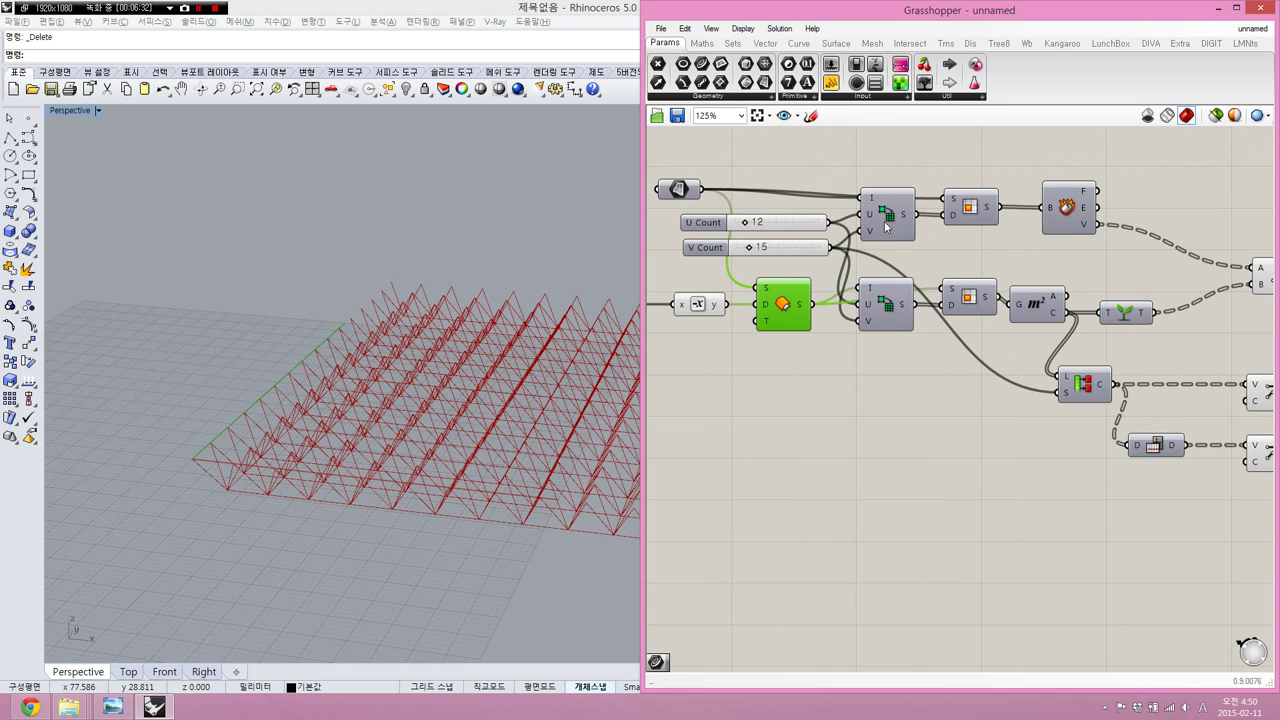
pyautogui.click(885, 220)
pyautogui.moveTo(994, 263); pyautogui.dragTo(834, 269, button='right')
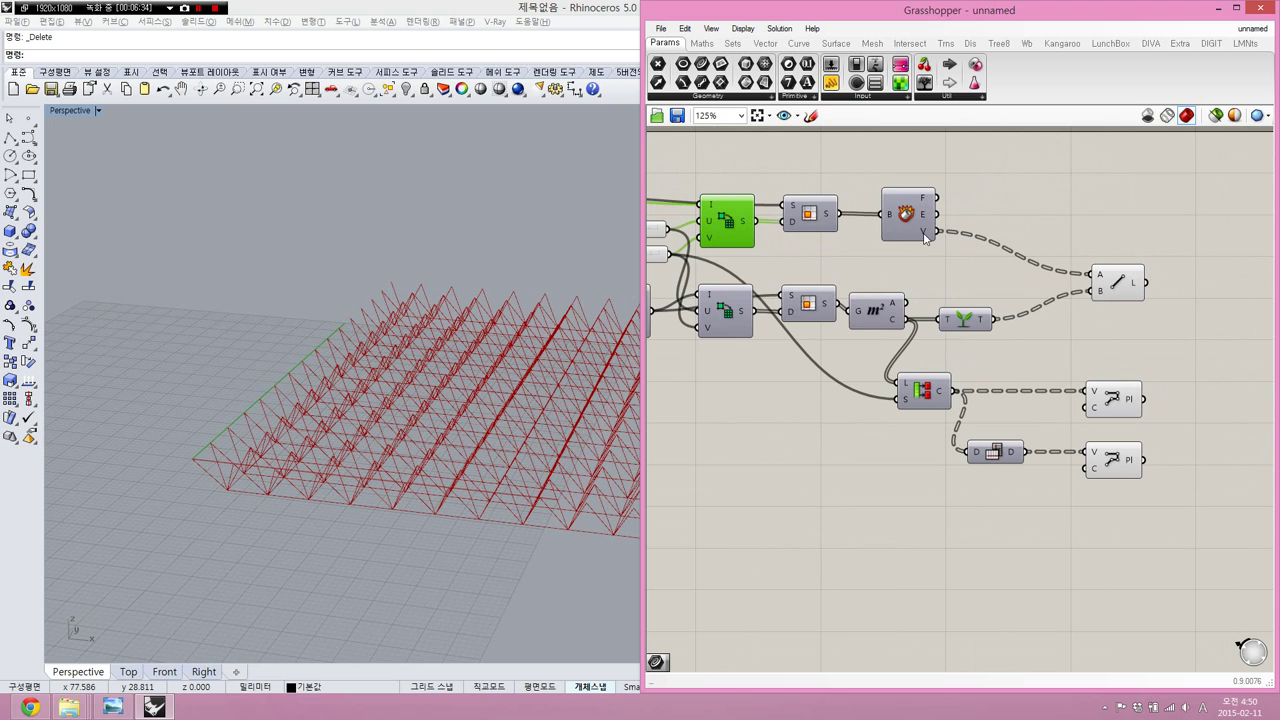
pyautogui.moveTo(924, 235)
pyautogui.moveTo(925, 238); pyautogui.dragTo(769, 260, button='right')
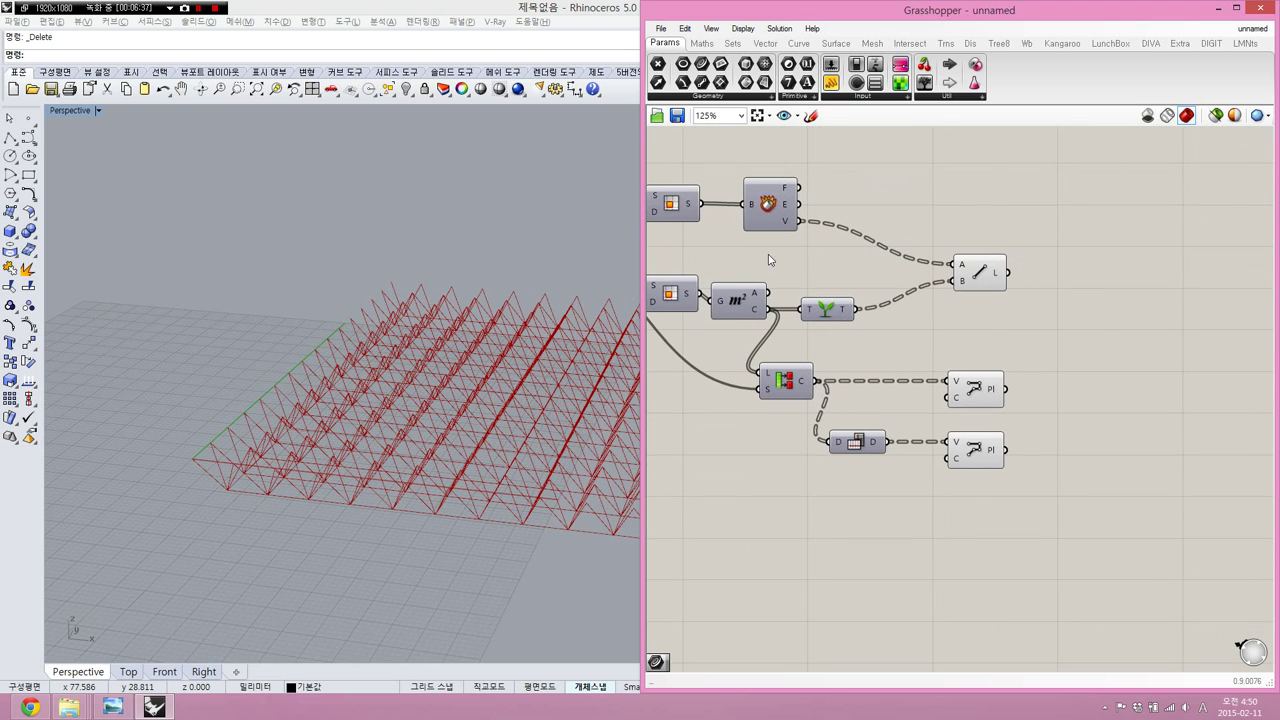
pyautogui.click(980, 282)
pyautogui.scroll(3, 727, 257)
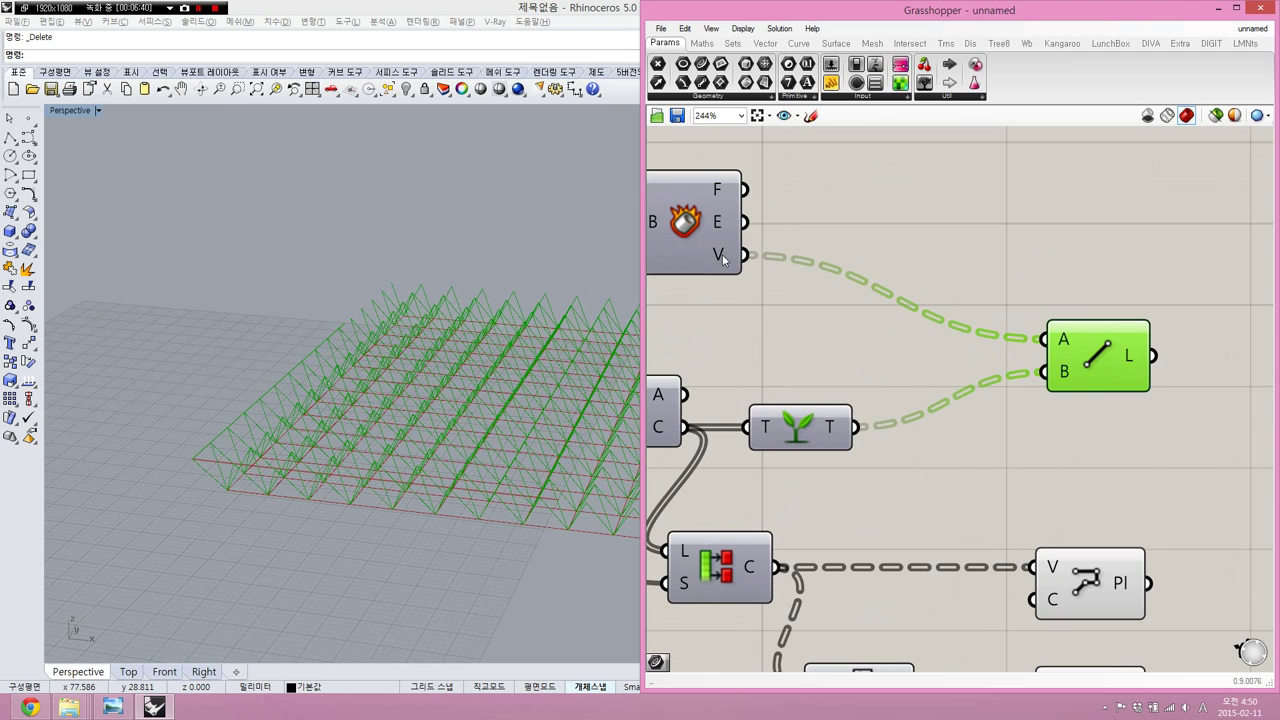
# - Insert a Curve parameter beside Deconstruct Brep and connect the E output to it
pyautogui.doubleClick(809, 214)
pyautogui.write('c')
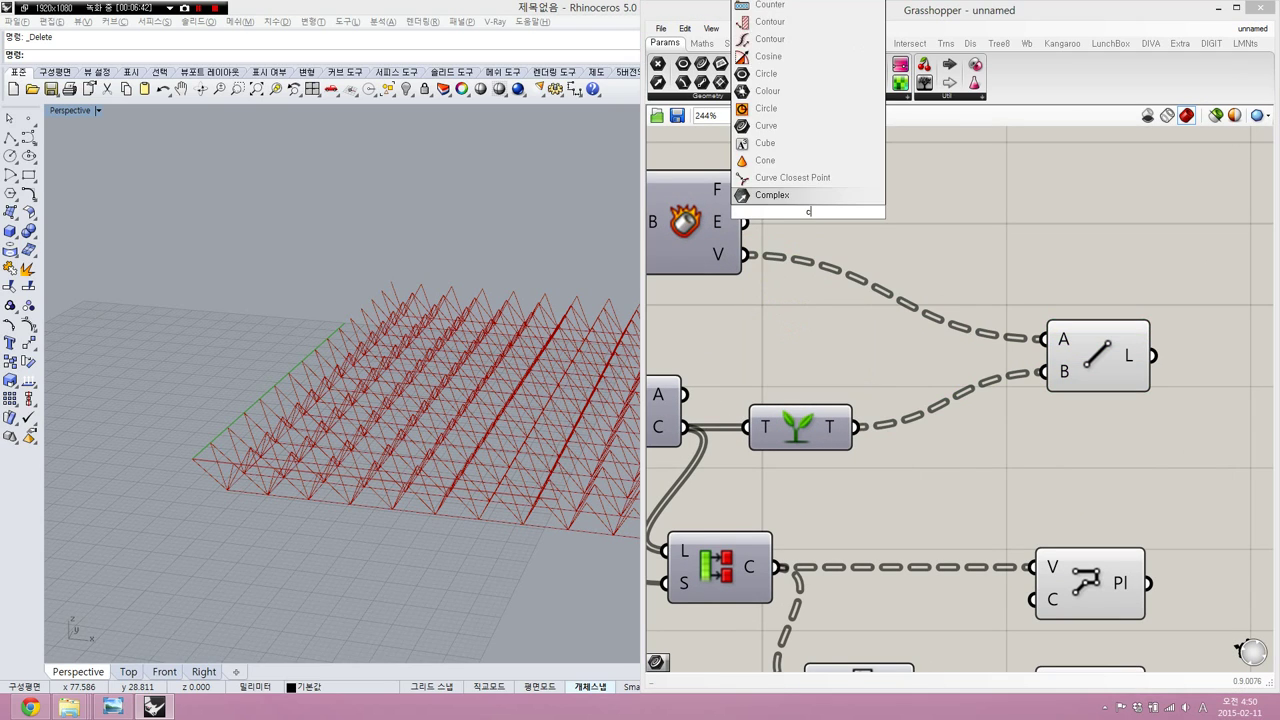
pyautogui.write('rv')
pyautogui.click(806, 196)
pyautogui.moveTo(744, 223); pyautogui.dragTo(778, 216)
pyautogui.click(809, 228)
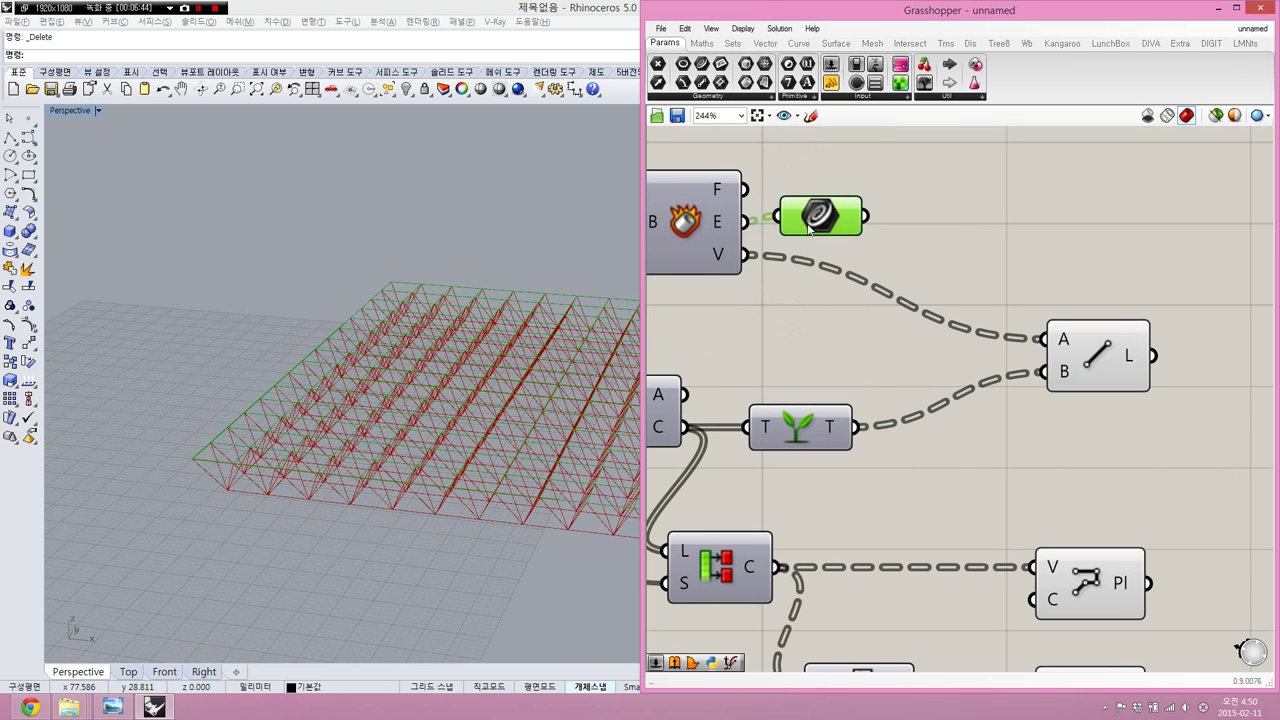
# - Bake the Curve parameter into Rhino and select individual upper grid edges to check for overlapping duplicates
pyautogui.middleClick(810, 228)
pyautogui.scroll(4, 240, 367)
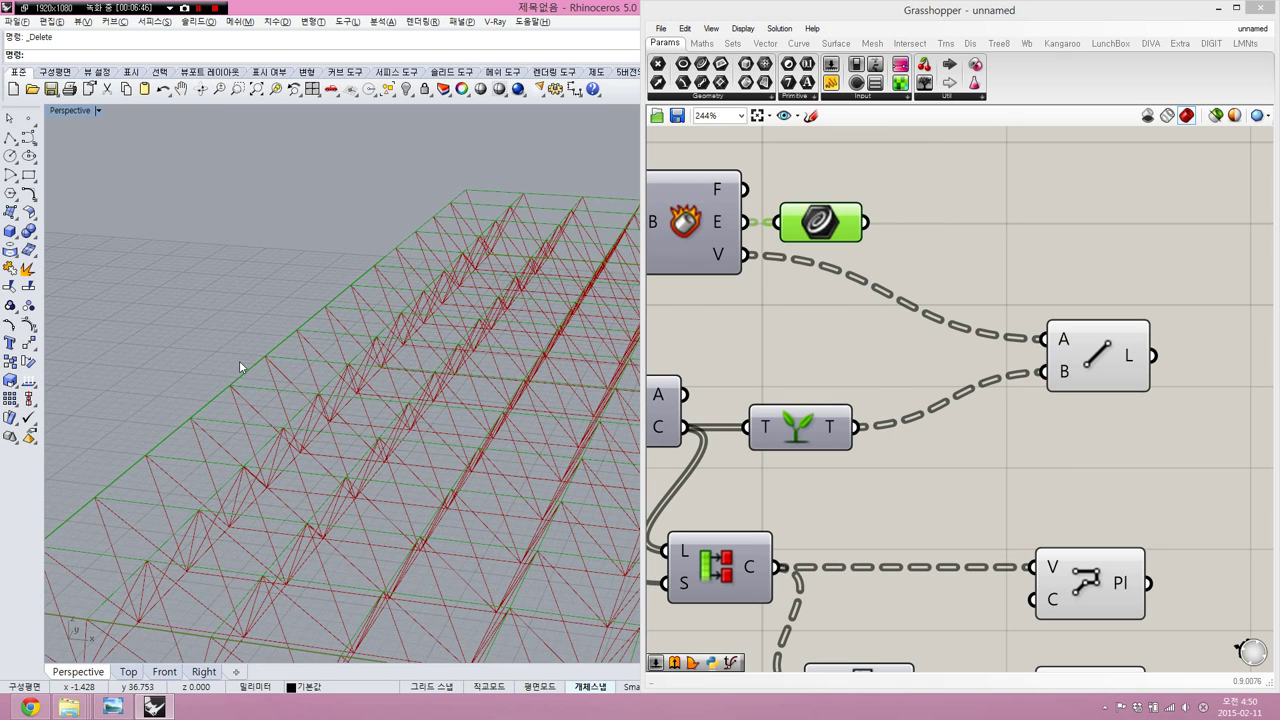
pyautogui.click(264, 356)
pyautogui.click(251, 370)
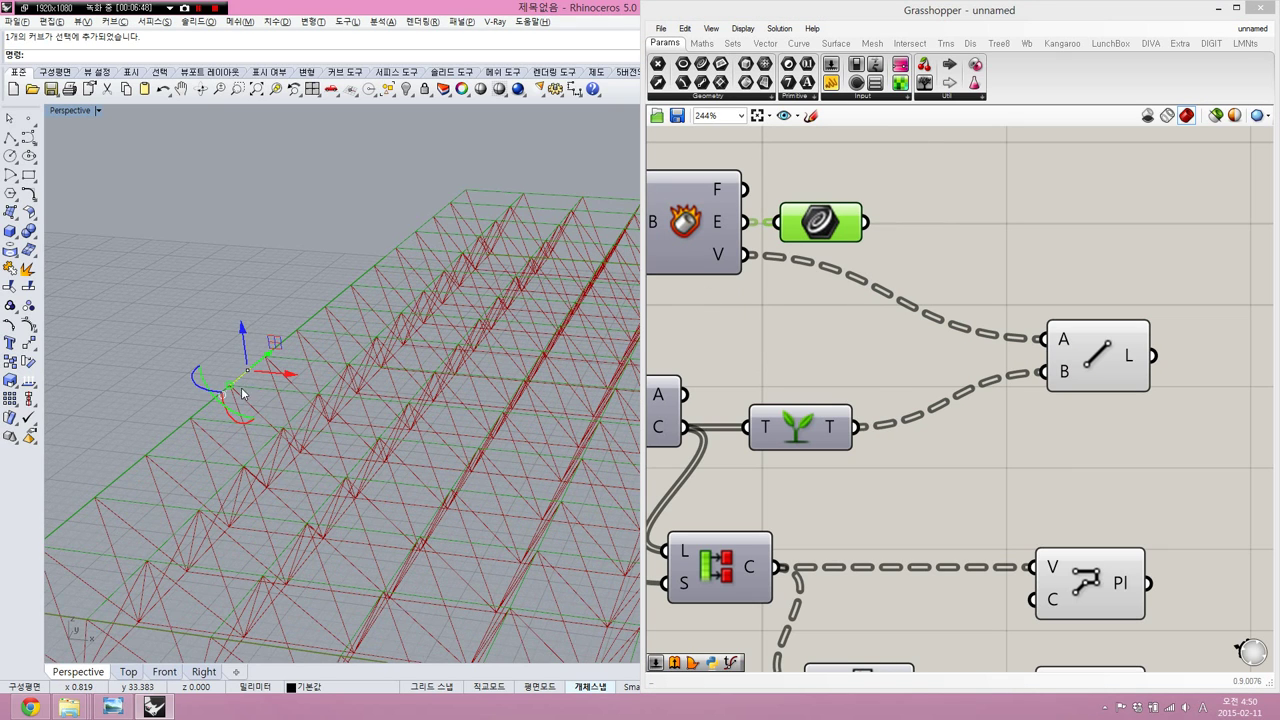
pyautogui.click(263, 391)
pyautogui.click(334, 380)
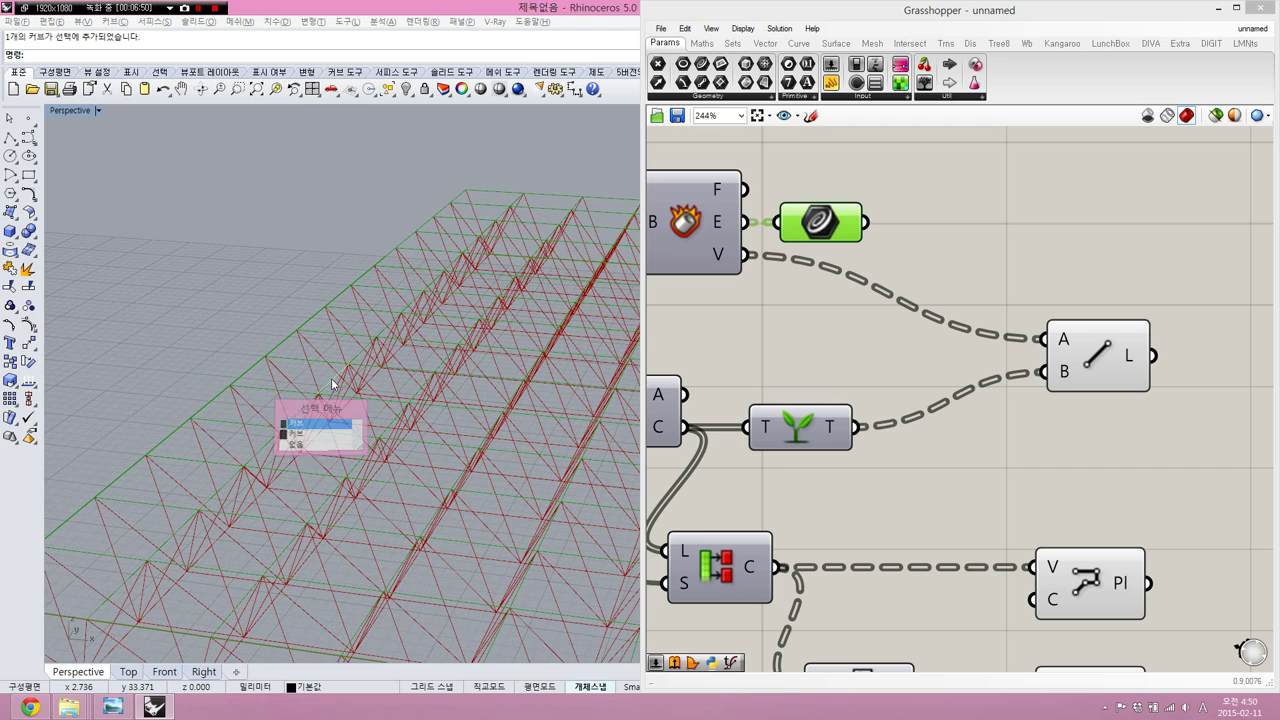
pyautogui.click(328, 363)
pyautogui.click(365, 354)
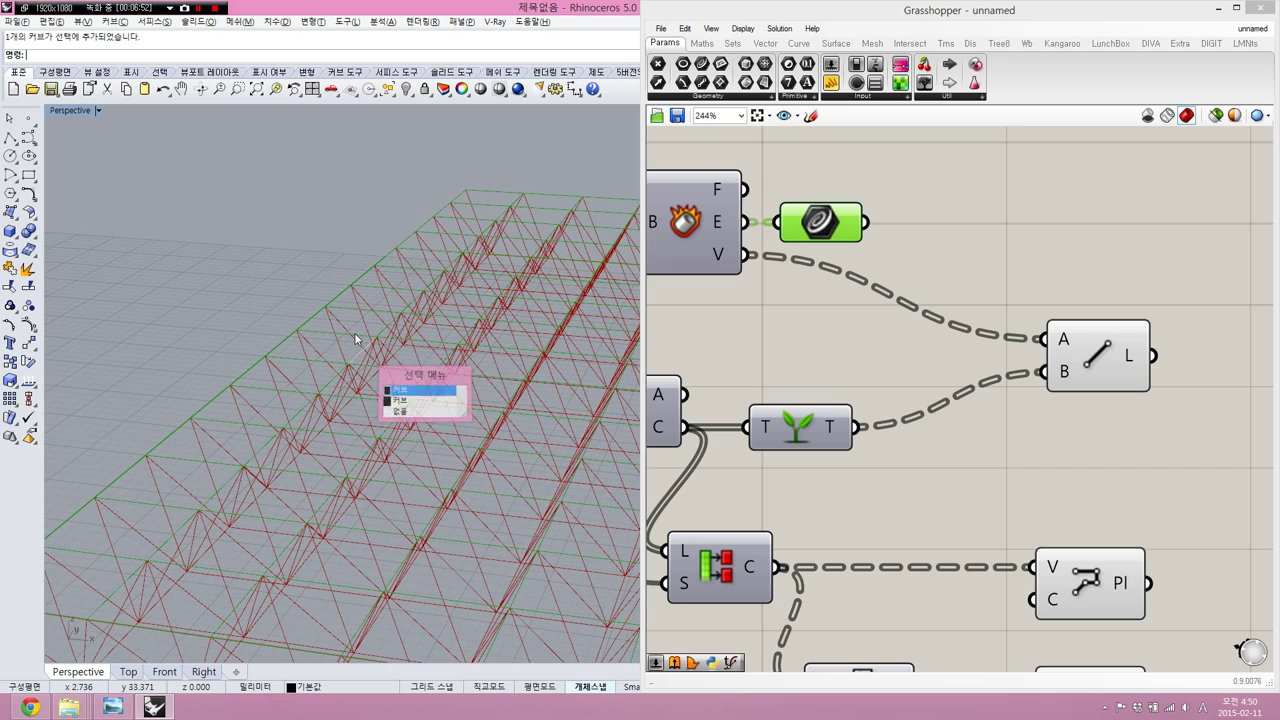
pyautogui.click(355, 332)
pyautogui.click(382, 313)
pyautogui.click(390, 324)
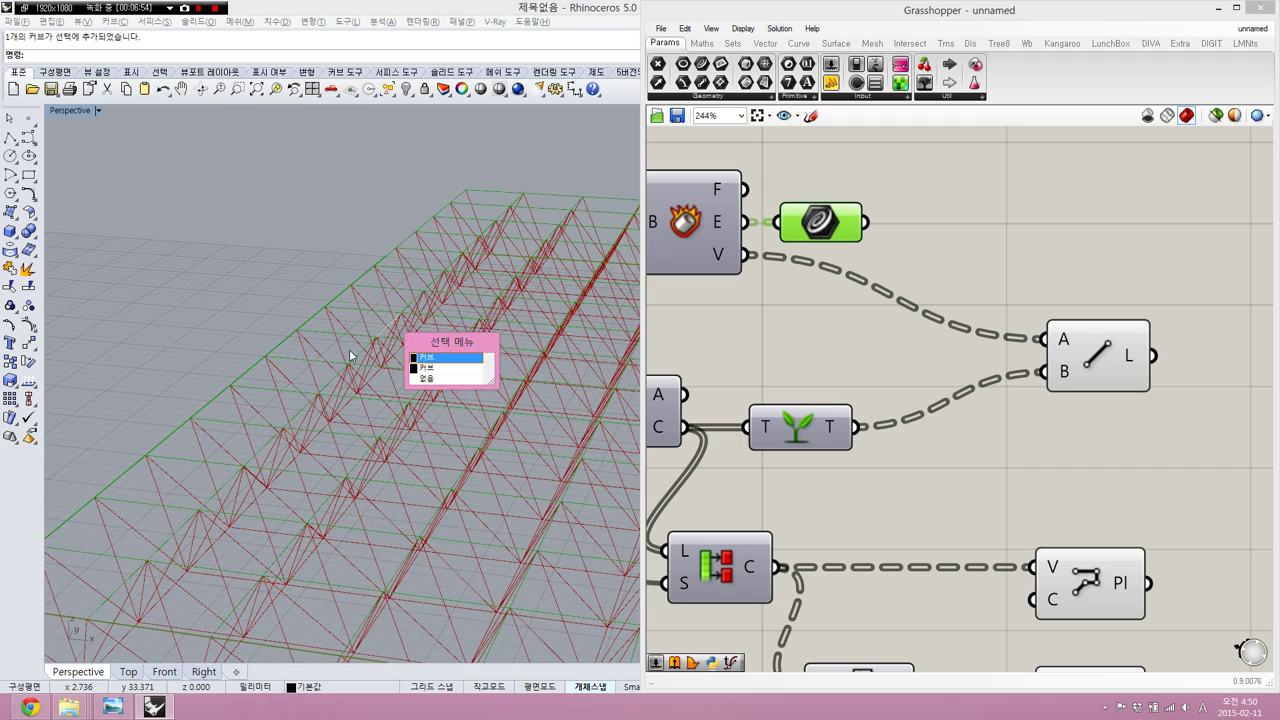
pyautogui.click(223, 252)
# - Select all the baked edge curves and move them vertically up, clear of the frame
pyautogui.scroll(-6, 277, 306)
pyautogui.hotkey('ctrl', 'a')
pyautogui.scroll(-3, 307, 314)
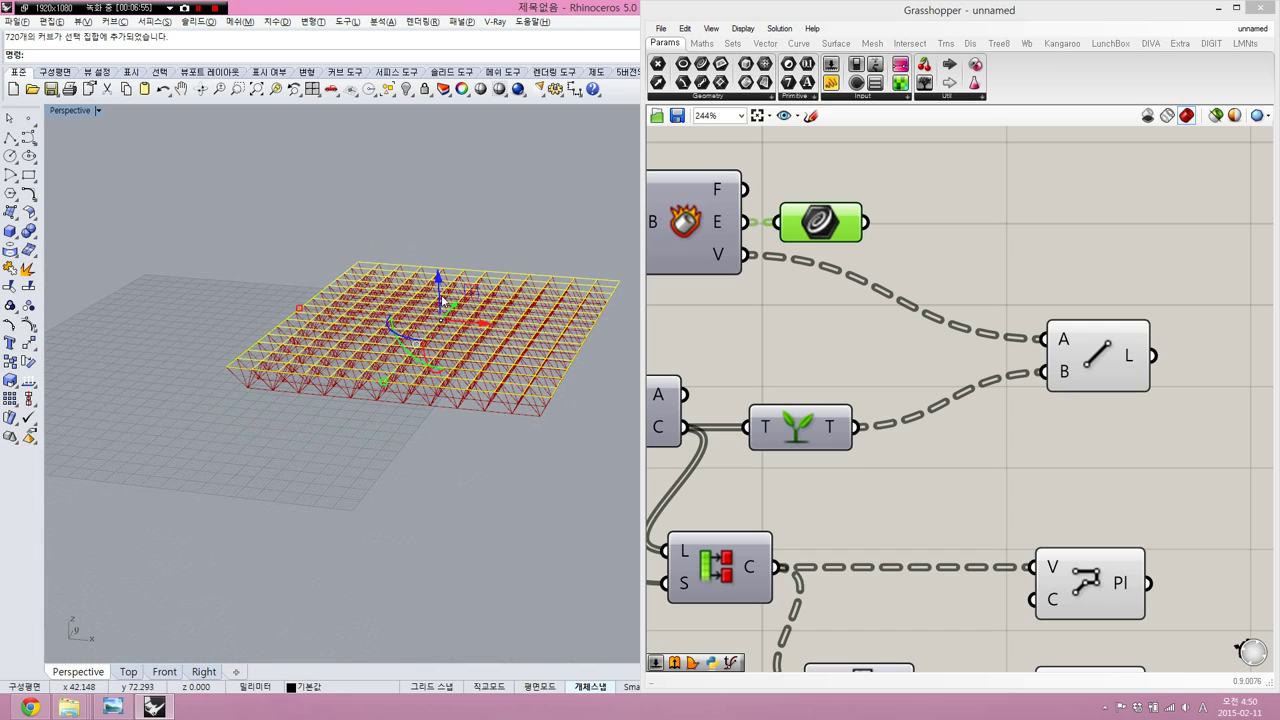
pyautogui.moveTo(443, 286); pyautogui.dragTo(445, 188)
pyautogui.scroll(8, 575, 192)
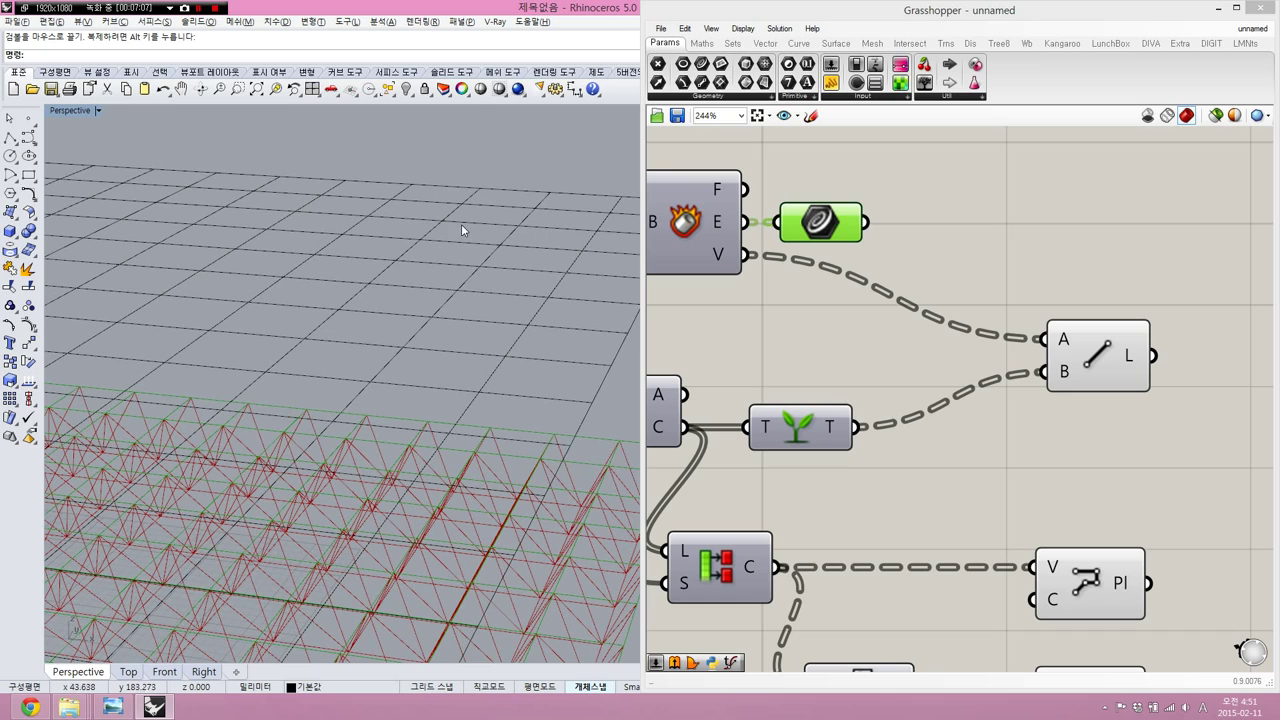
# - Select the duplicate curves among the baked upper grid edges and move them up, away from the remaining curves
pyautogui.click(394, 96)
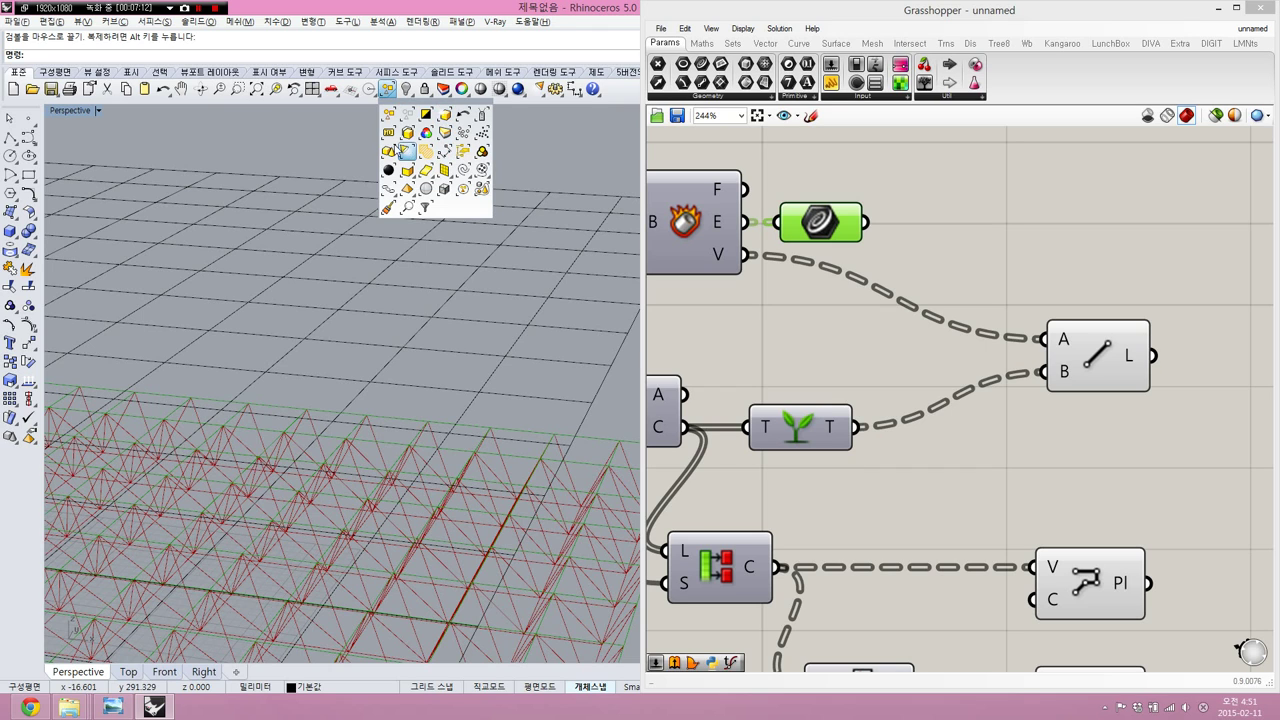
pyautogui.click(407, 133)
pyautogui.scroll(-5, 417, 270)
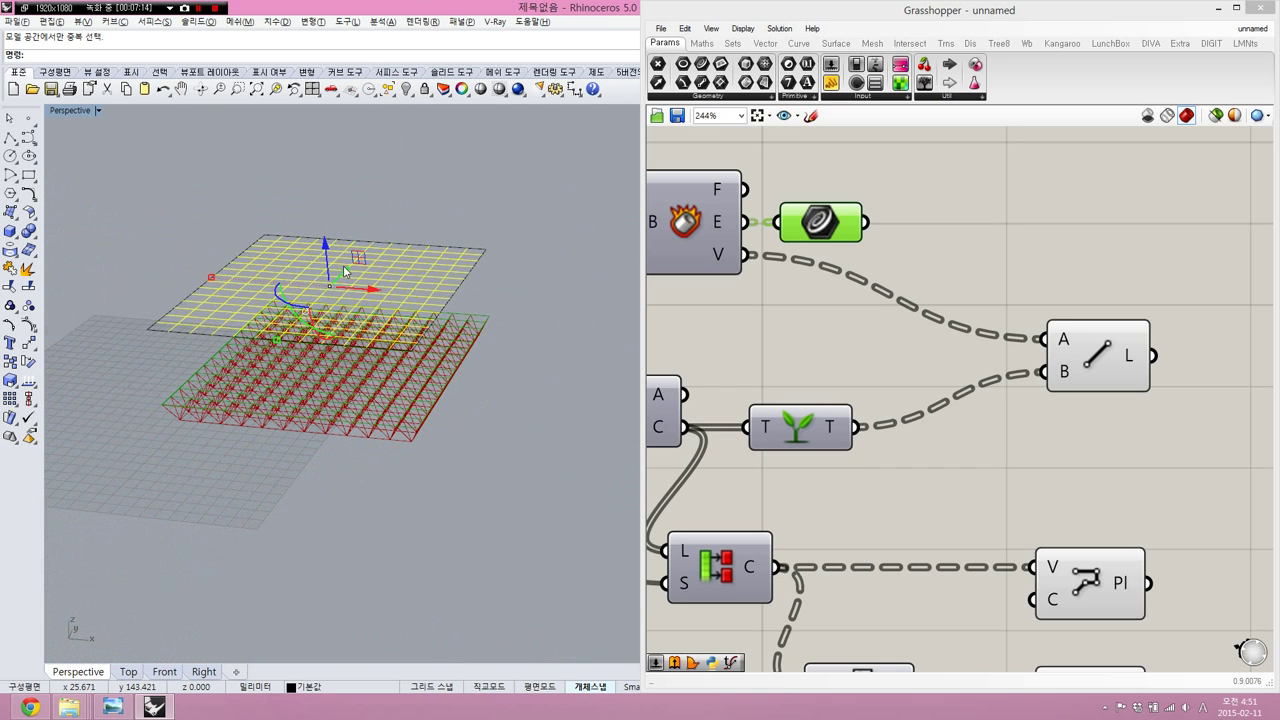
pyautogui.moveTo(328, 265); pyautogui.dragTo(334, 210)
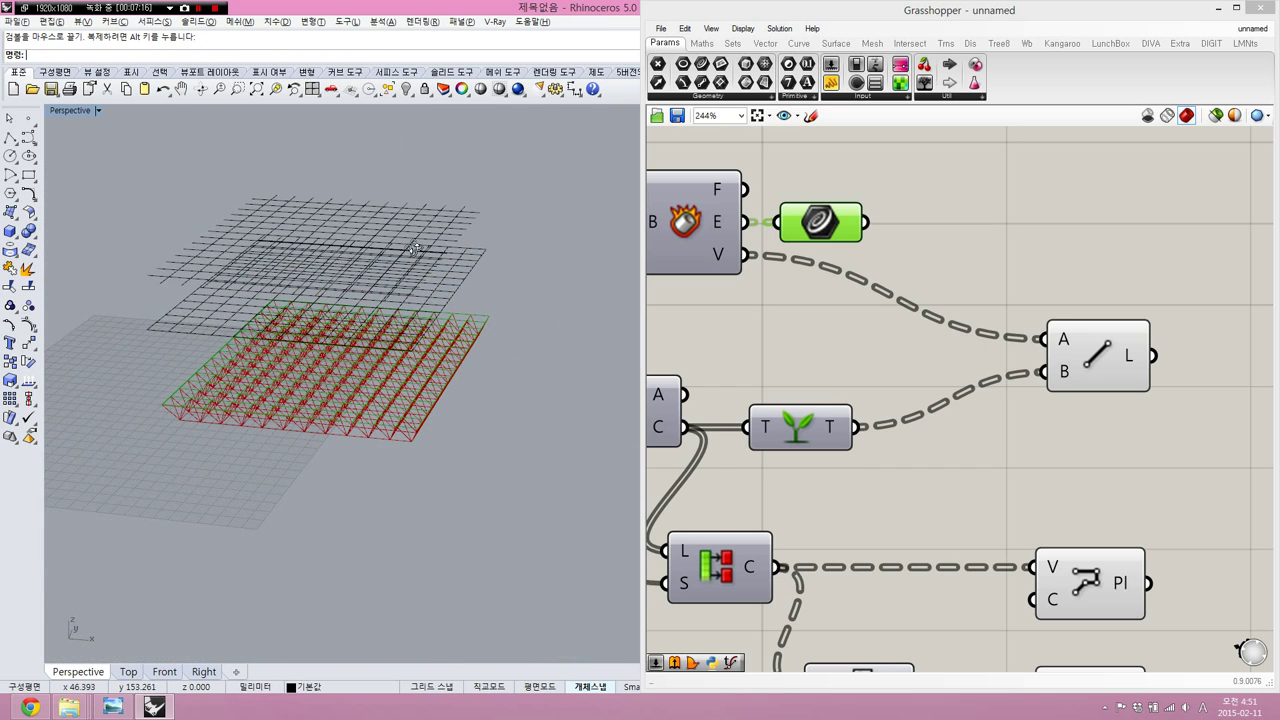
# - Delete all the baked upper edge curves from the Rhino model
pyautogui.moveTo(415, 248); pyautogui.dragTo(426, 235, button='right')
pyautogui.moveTo(388, 287); pyautogui.dragTo(364, 297, button='right')
pyautogui.scroll(4, 364, 297)
pyautogui.hotkey('ctrl', 'a')
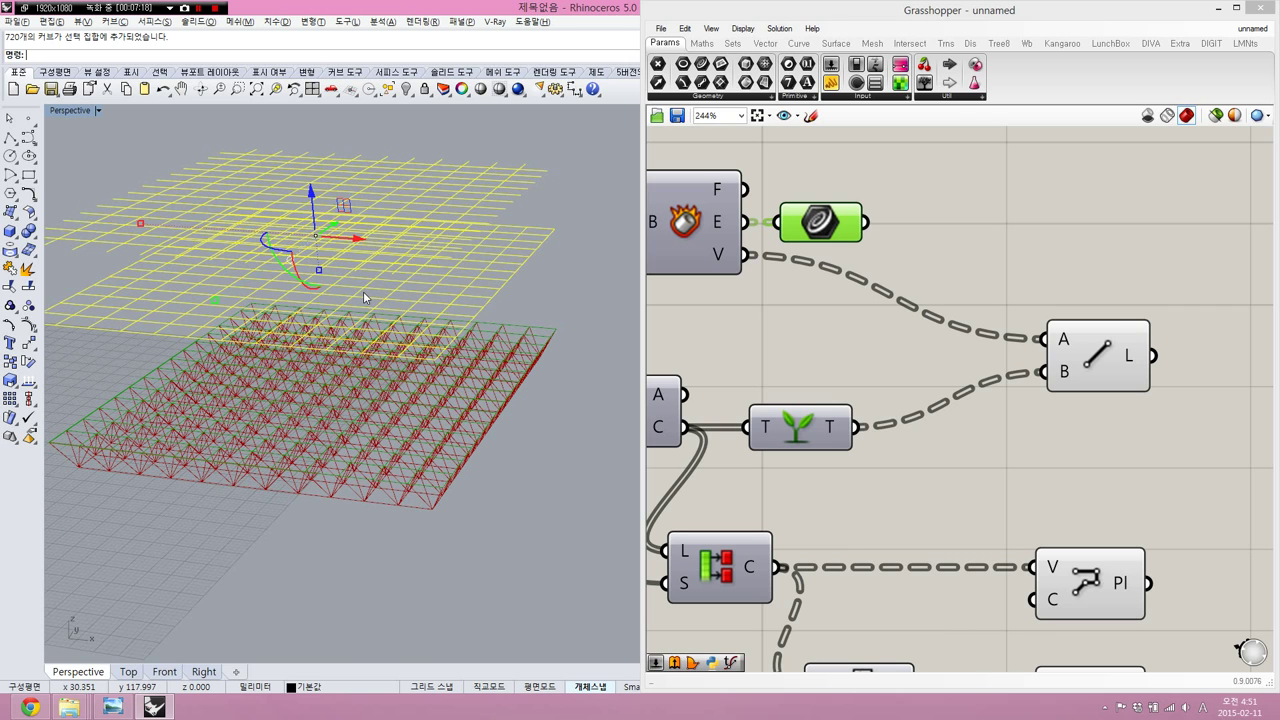
pyautogui.press('Delete')
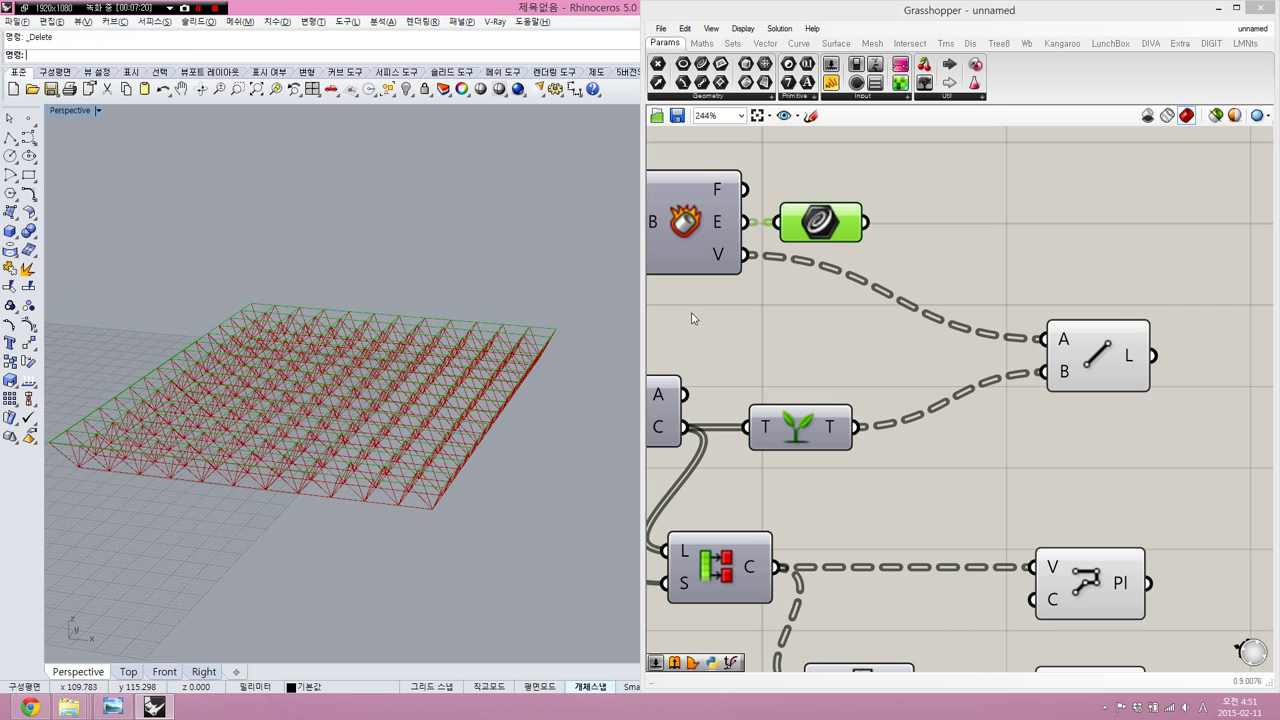
# - Turn off the preview of the line and polyline components, leaving the edge Curve parameter shown
pyautogui.moveTo(993, 264); pyautogui.dragTo(927, 234, button='right')
pyautogui.scroll(-4, 927, 234)
pyautogui.moveTo(1039, 253); pyautogui.dragTo(947, 462)
pyautogui.hotkey('ctrl', 'q')
pyautogui.click(902, 226)
pyautogui.scroll(4, 858, 220)
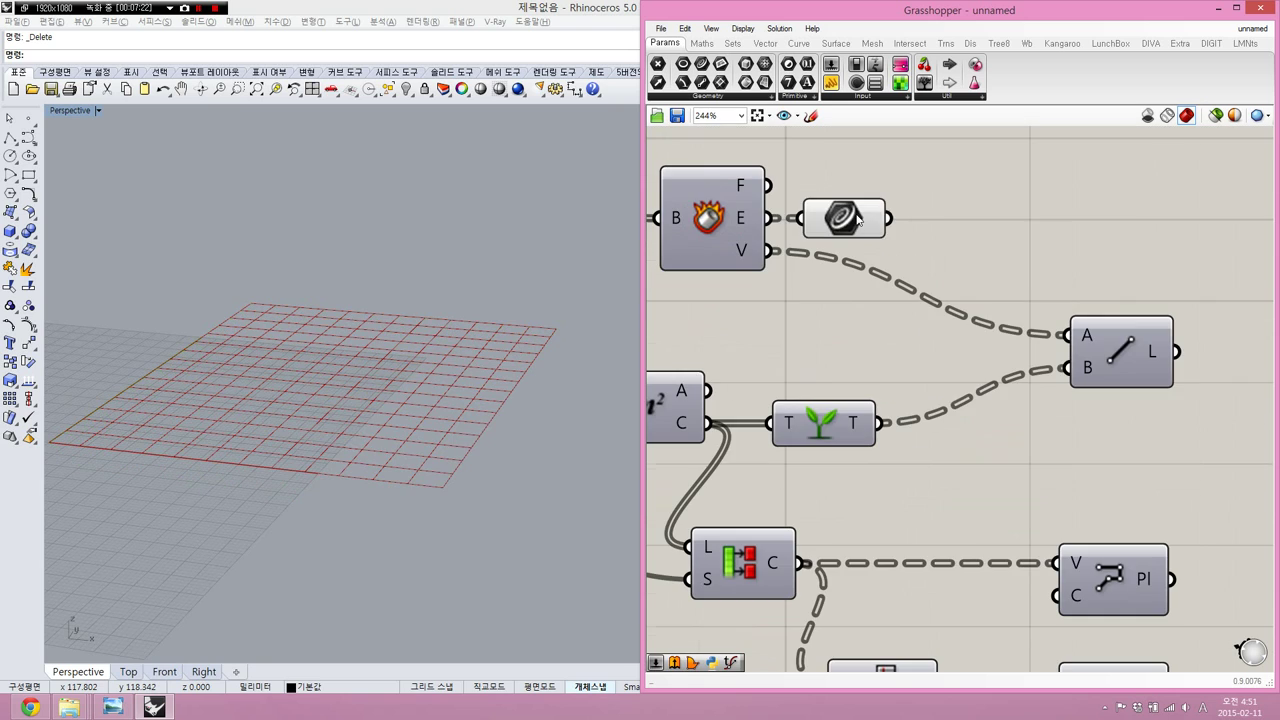
# - Move the edge Curve parameter above the Line component and flatten its data
pyautogui.moveTo(858, 220); pyautogui.dragTo(1105, 228)
pyautogui.moveTo(1105, 228); pyautogui.dragTo(787, 242, button='right')
pyautogui.moveTo(780, 240); pyautogui.dragTo(823, 244)
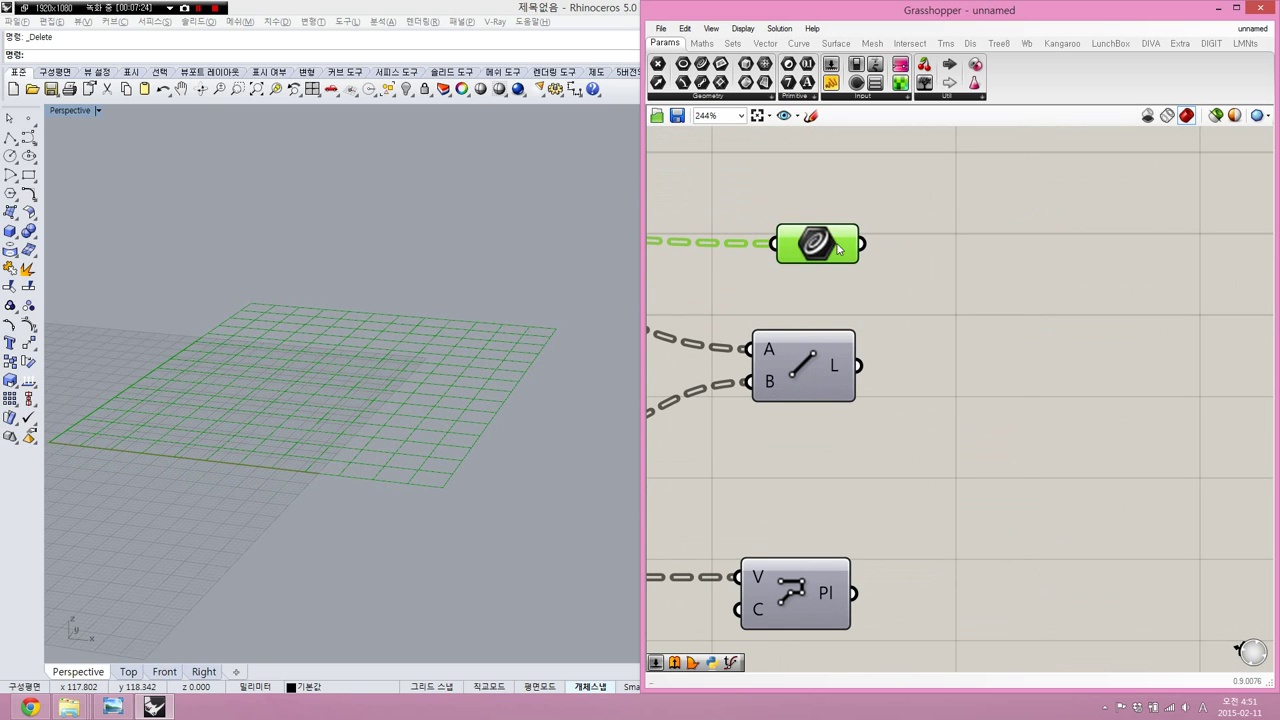
pyautogui.rightClick(838, 247)
pyautogui.click(908, 393)
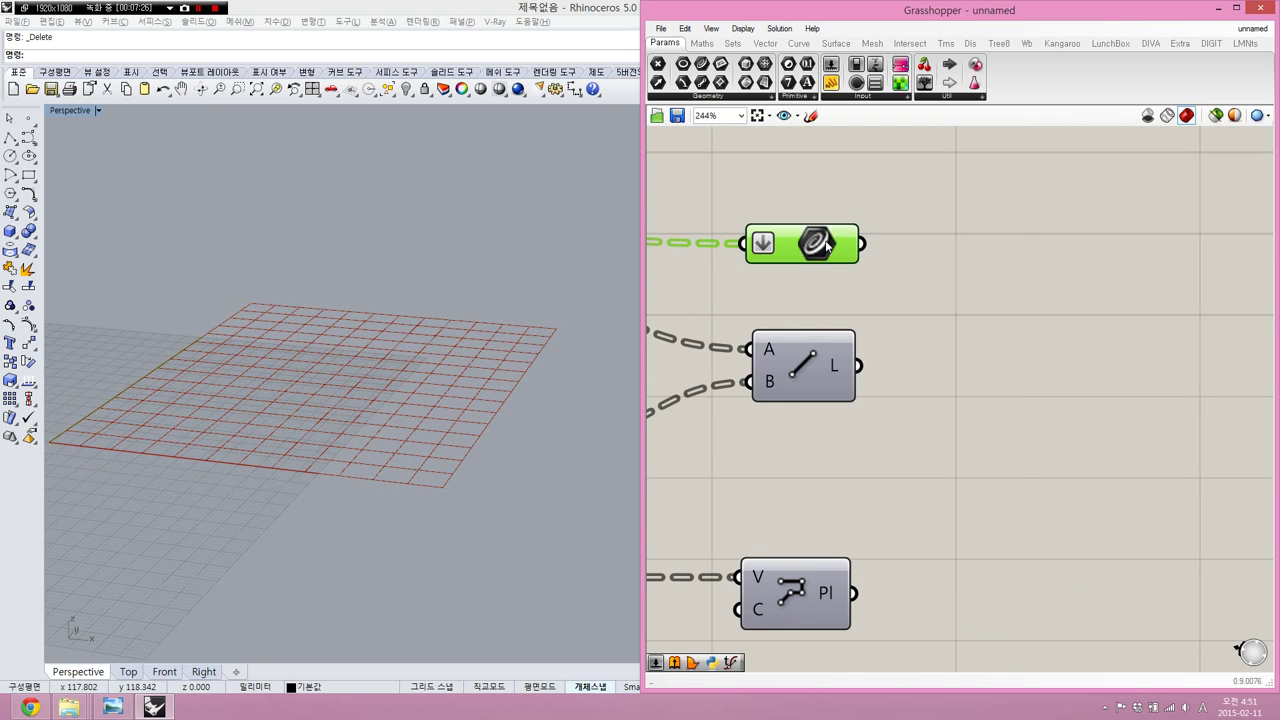
pyautogui.moveTo(816, 240); pyautogui.dragTo(811, 228)
pyautogui.click(926, 231)
pyautogui.click(394, 382)
pyautogui.scroll(8, 394, 381)
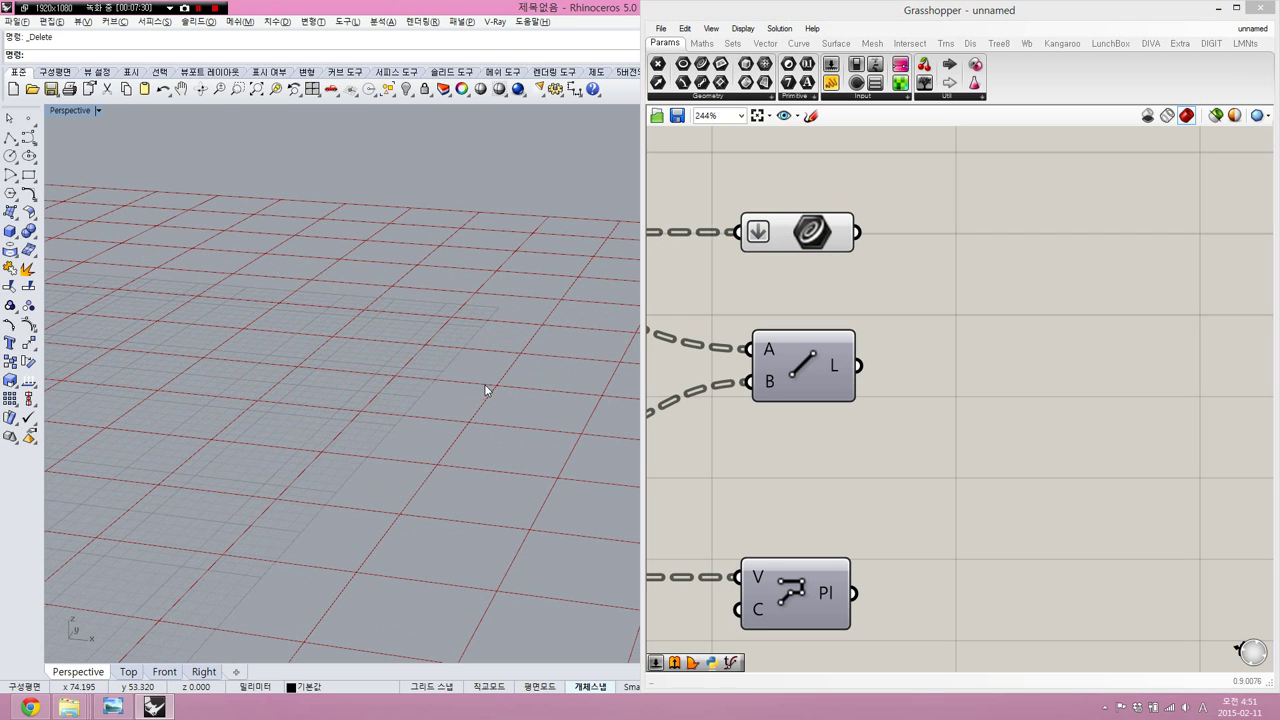
# - Insert a Multiple Curves intersection component and connect the flattened Curve parameter to its C input
pyautogui.click(940, 247)
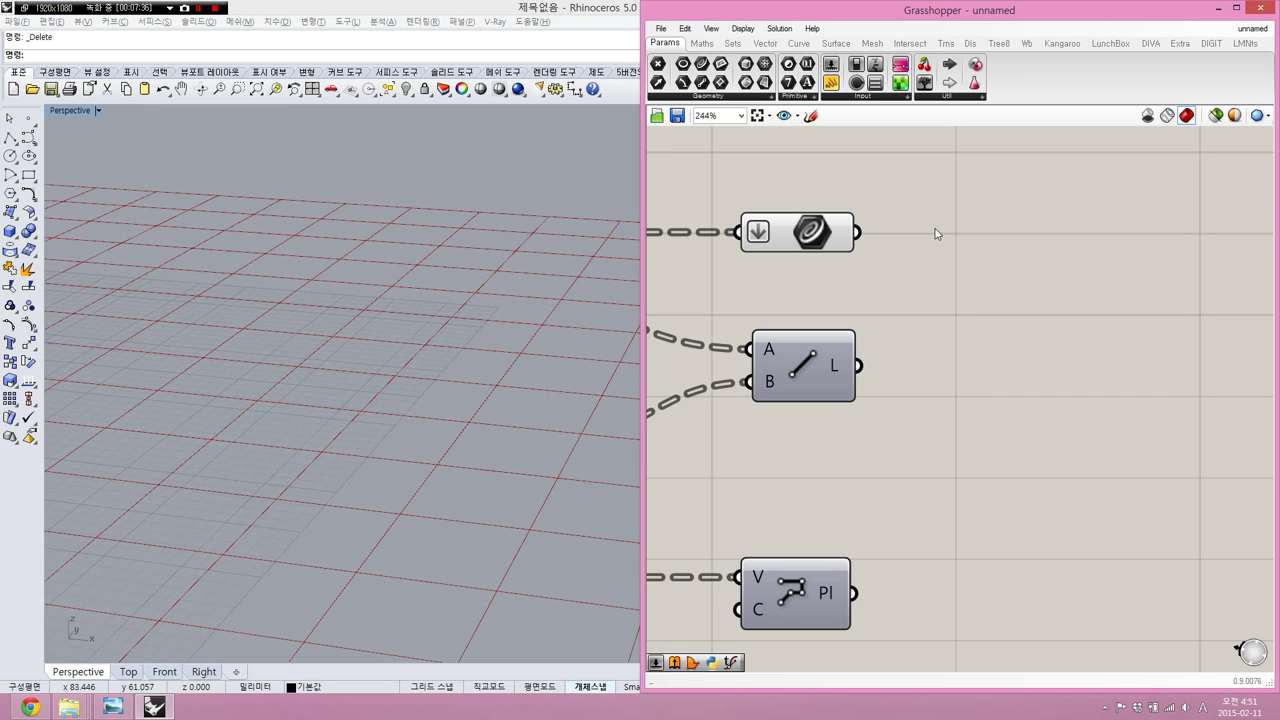
pyautogui.click(906, 46)
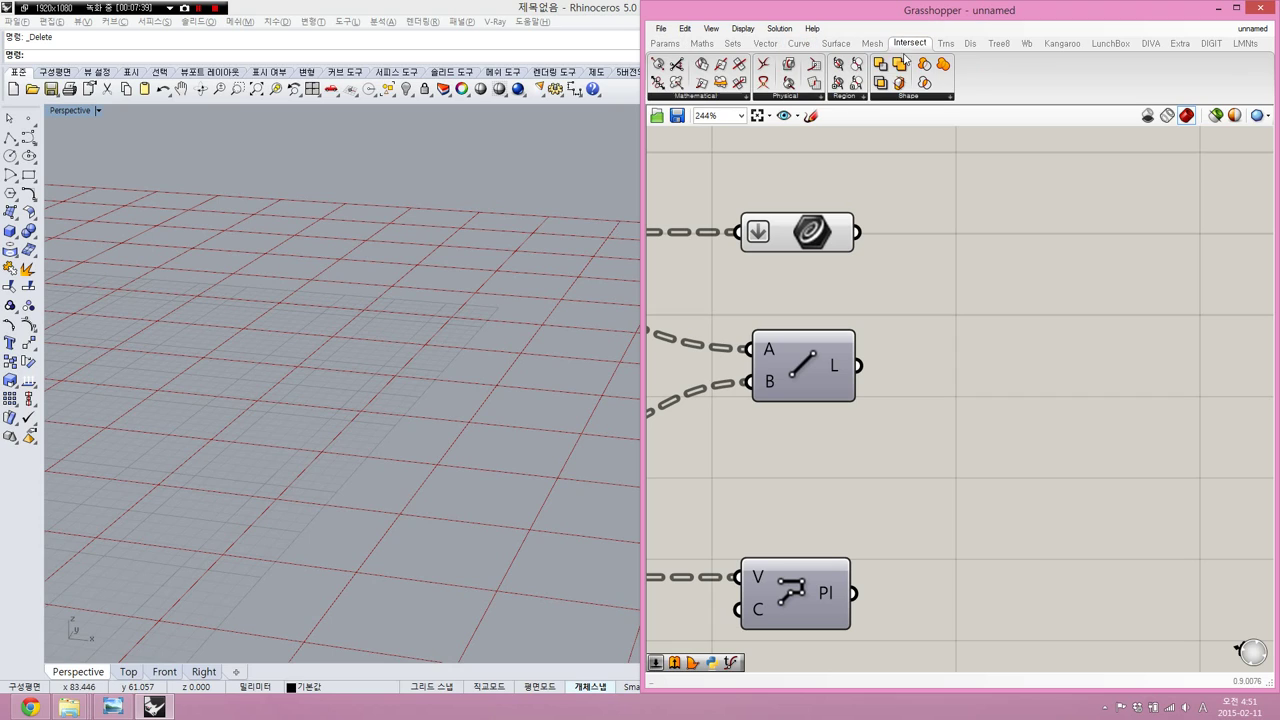
pyautogui.click(783, 97)
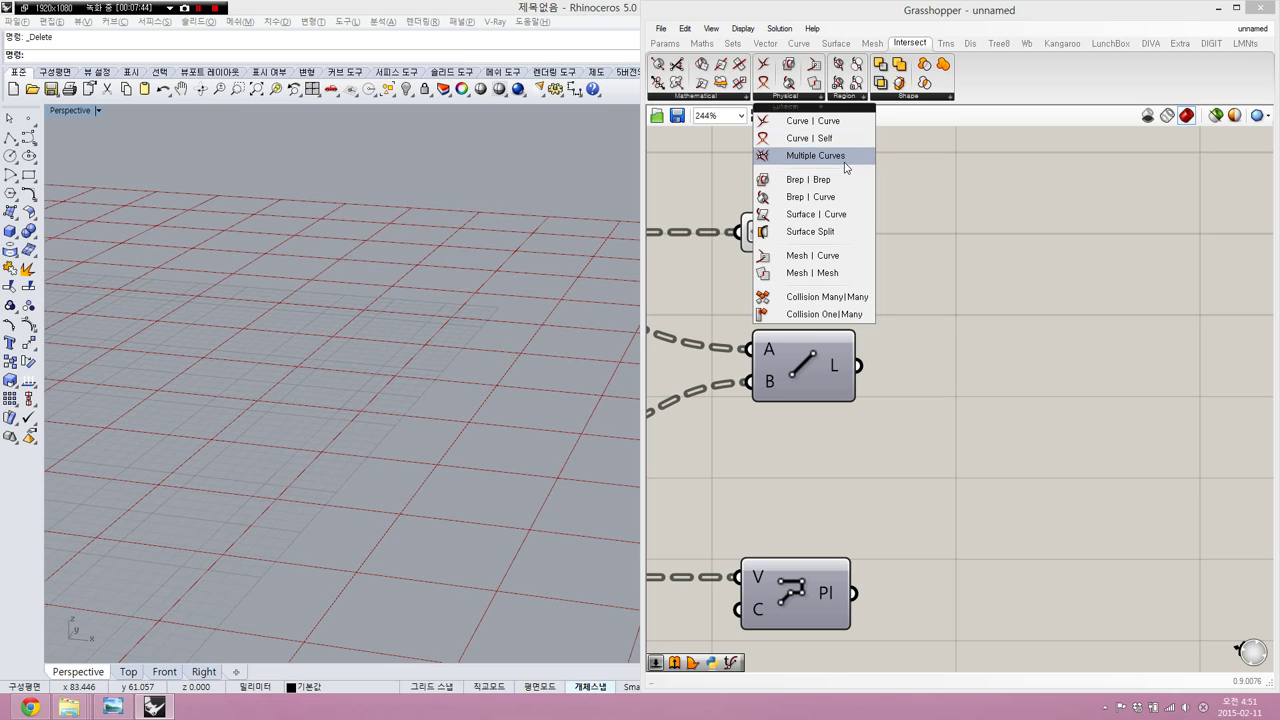
pyautogui.moveTo(837, 156); pyautogui.dragTo(953, 236)
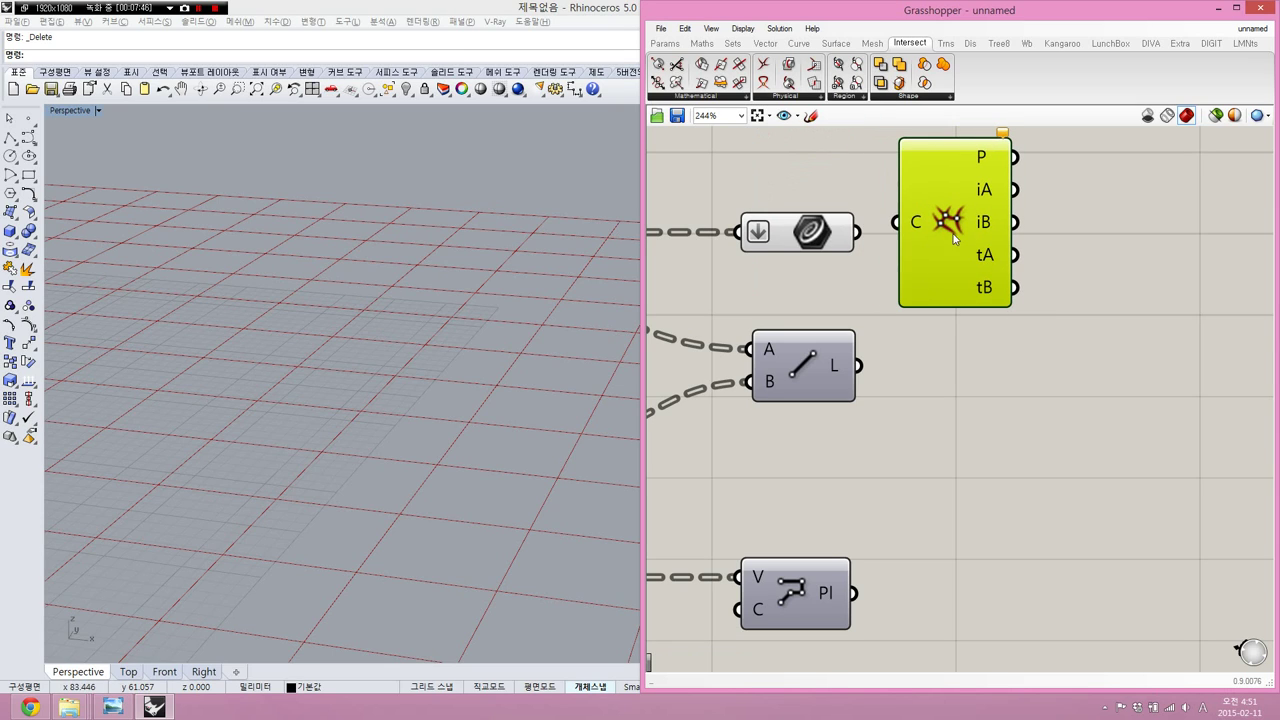
pyautogui.click(858, 268)
pyautogui.click(823, 239)
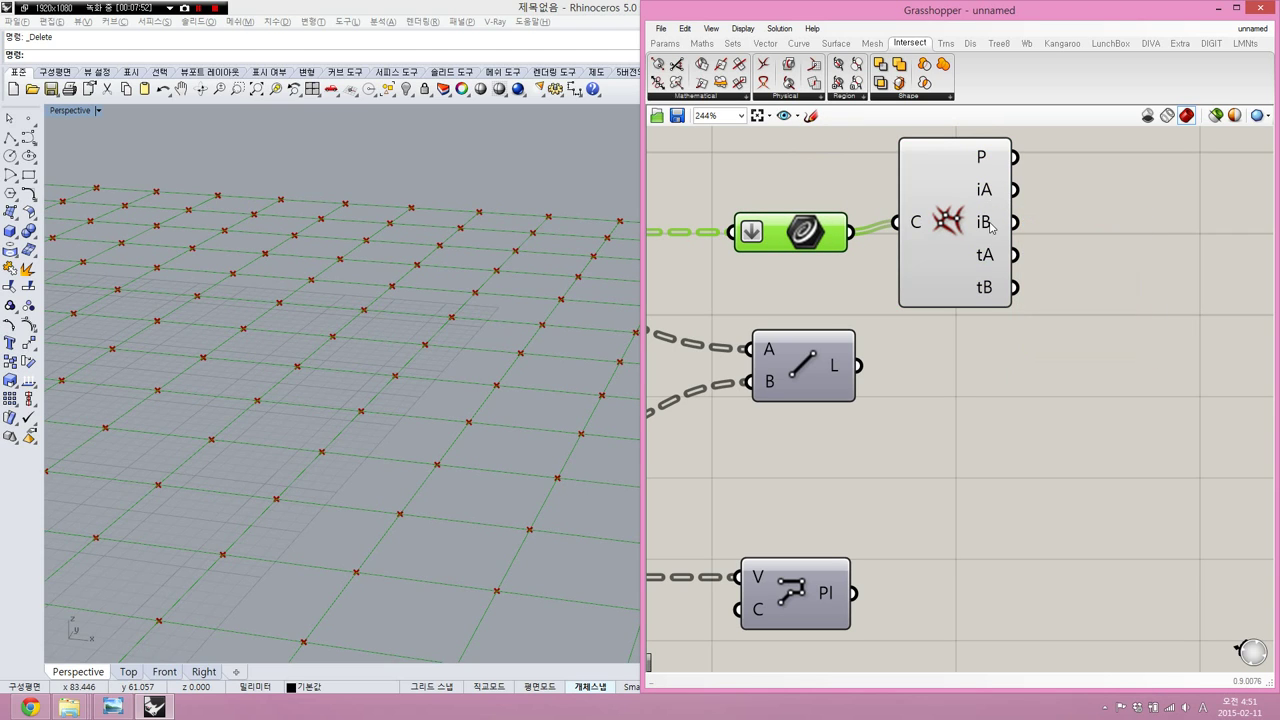
# - Check the Multiple Curves component's P output and delete the component
pyautogui.moveTo(990, 158)
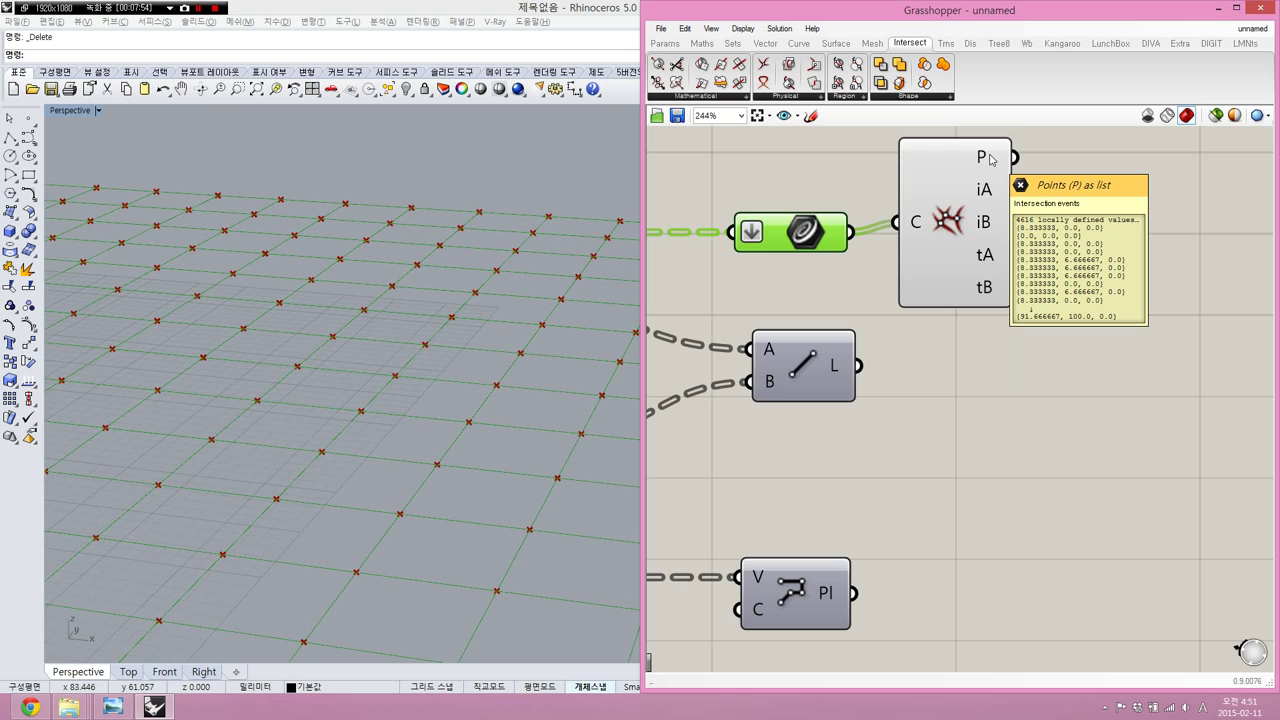
pyautogui.moveTo(964, 196); pyautogui.dragTo(1001, 240)
pyautogui.press('Delete')
pyautogui.click(797, 236)
pyautogui.click(481, 304)
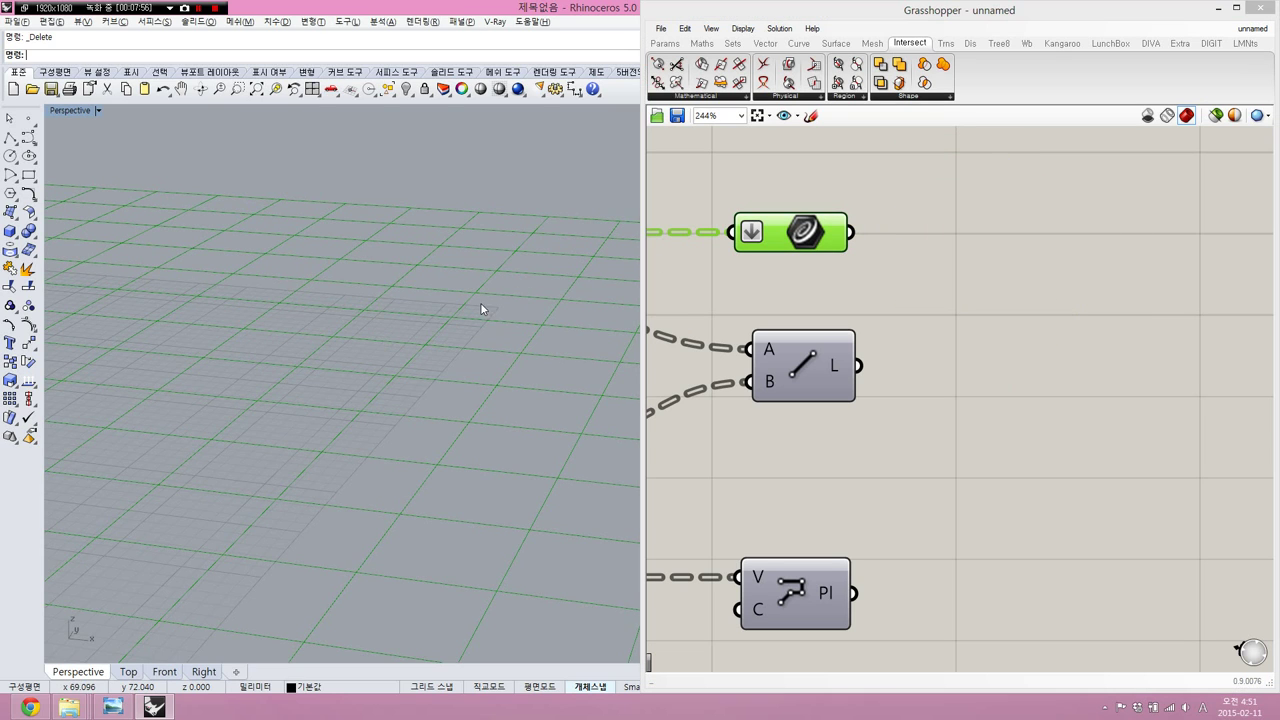
pyautogui.moveTo(481, 305)
pyautogui.mouseDown(button='right')
pyautogui.moveTo(444, 310)
pyautogui.moveTo(474, 295)
pyautogui.mouseUp(button='right')
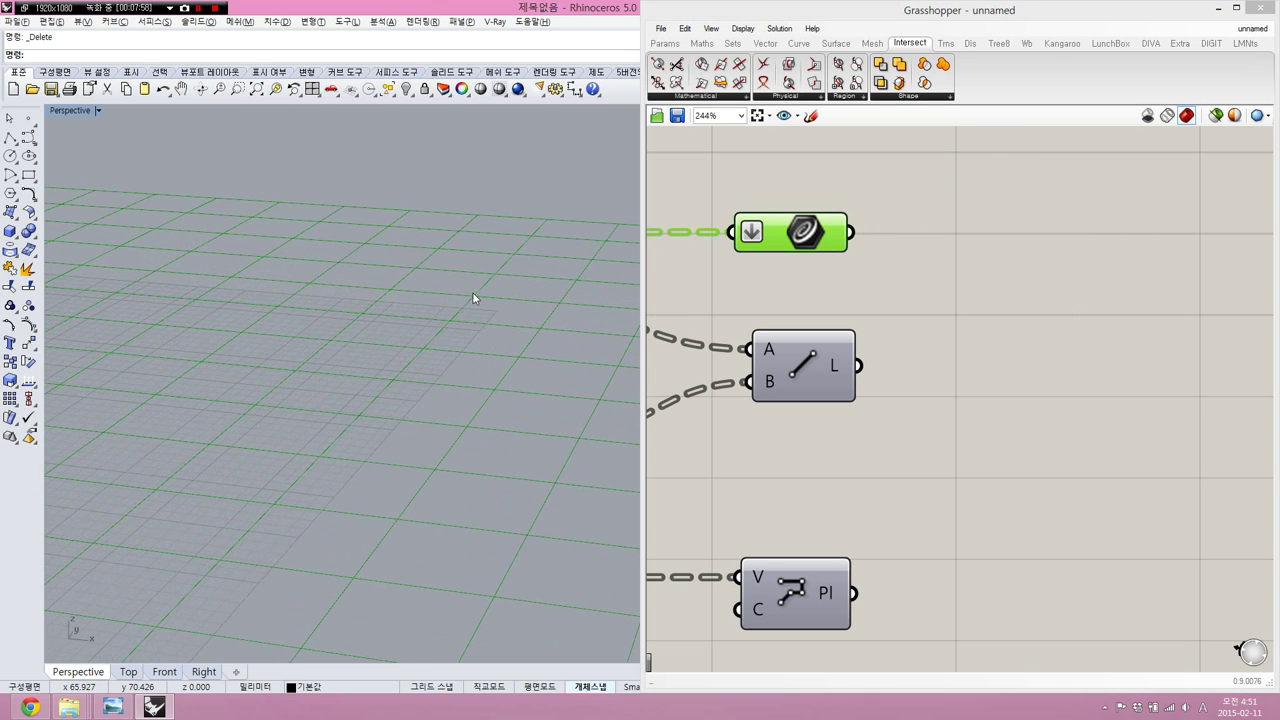
# - Insert an Evaluate Curve component, with the flattened Curve parameter connected to its reparameterized C input
pyautogui.doubleClick(966, 271)
pyautogui.write('evlau')
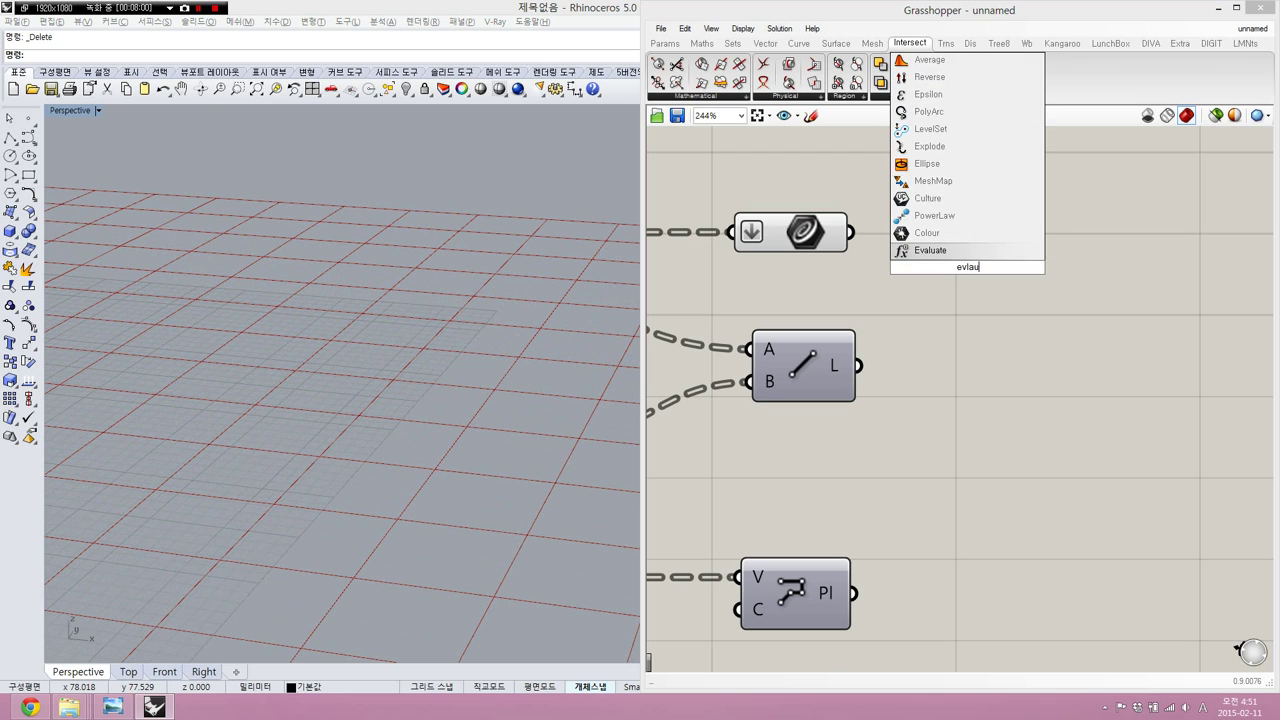
pyautogui.write('tcure')
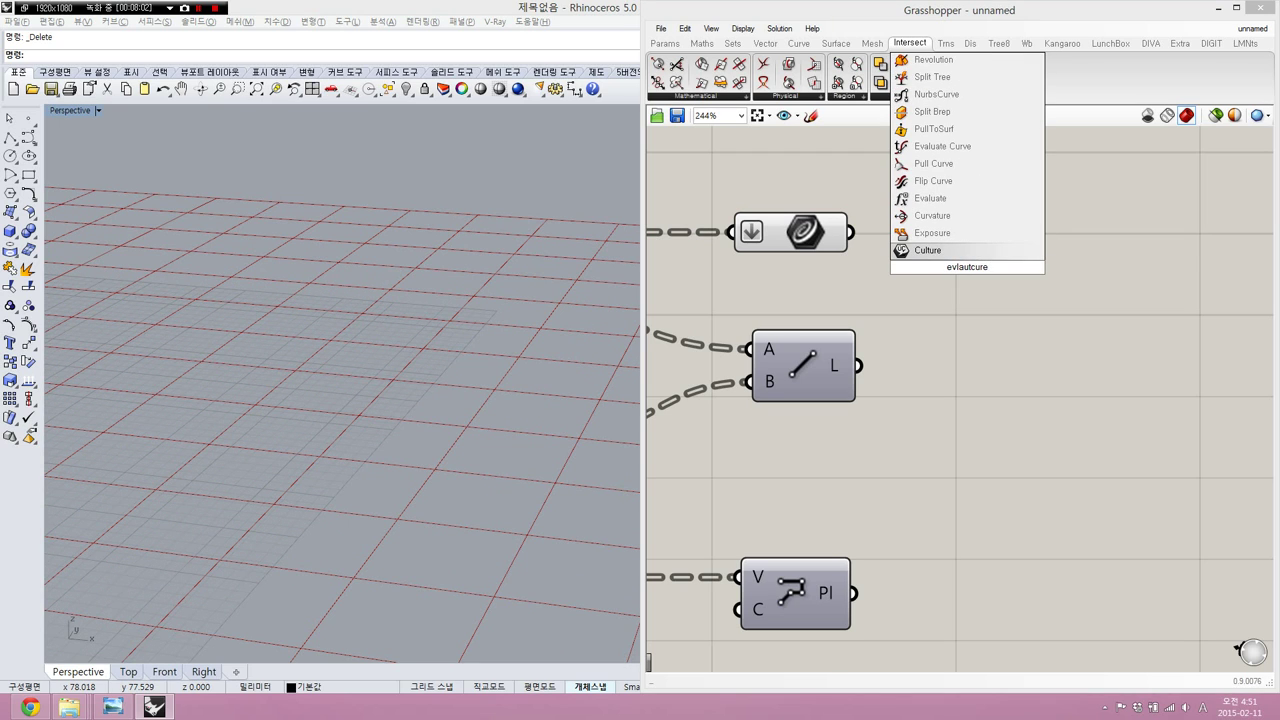
pyautogui.press('BackSpace')
pyautogui.press('BackSpace')
pyautogui.press('BackSpace')
pyautogui.press('BackSpace')
pyautogui.press('BackSpace')
pyautogui.press('BackSpace')
pyautogui.press('BackSpace')
pyautogui.press('BackSpace')
pyautogui.press('BackSpace')
pyautogui.press('BackSpace')
pyautogui.write('evaluate')
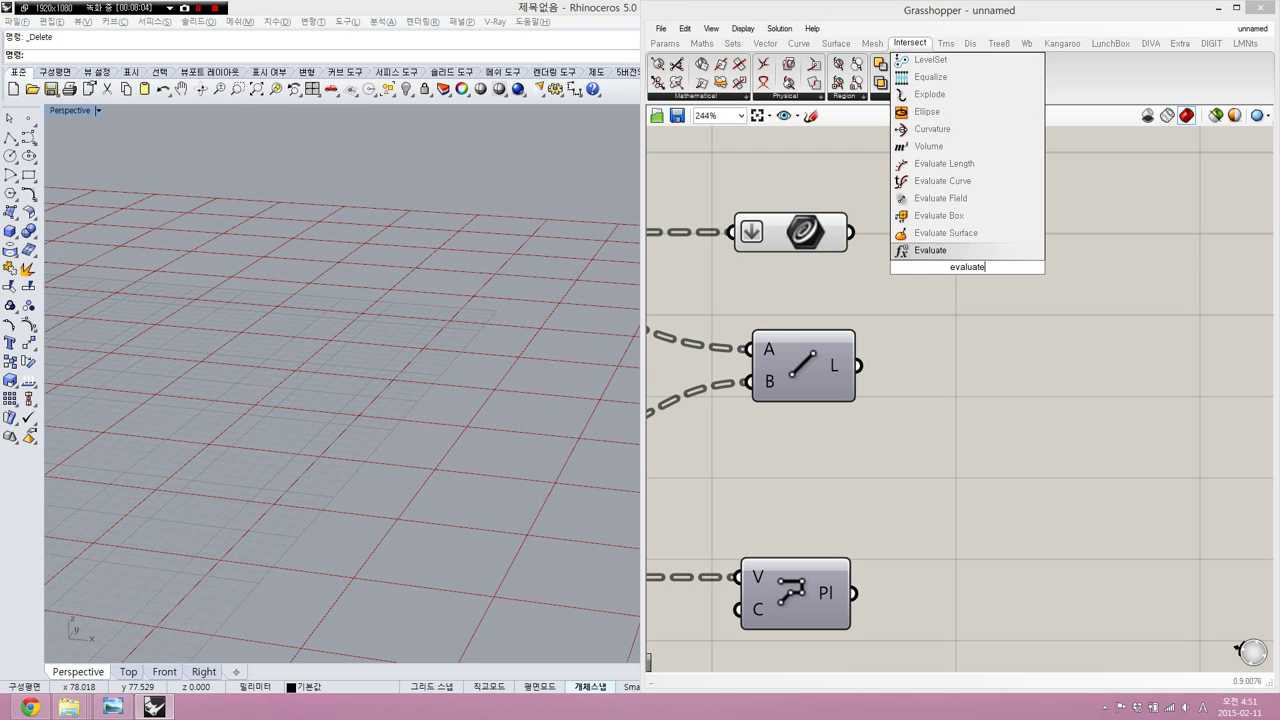
pyautogui.write('curve')
pyautogui.press('Return')
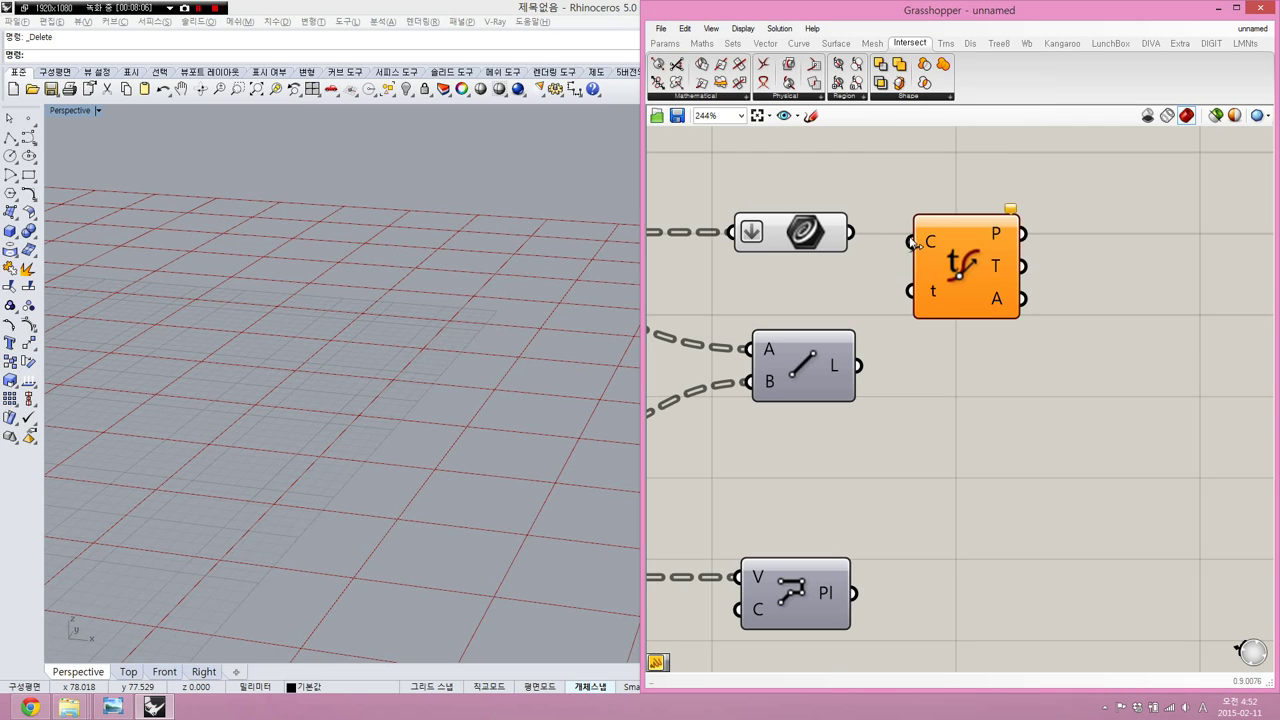
pyautogui.rightClick(918, 247)
pyautogui.click(975, 412)
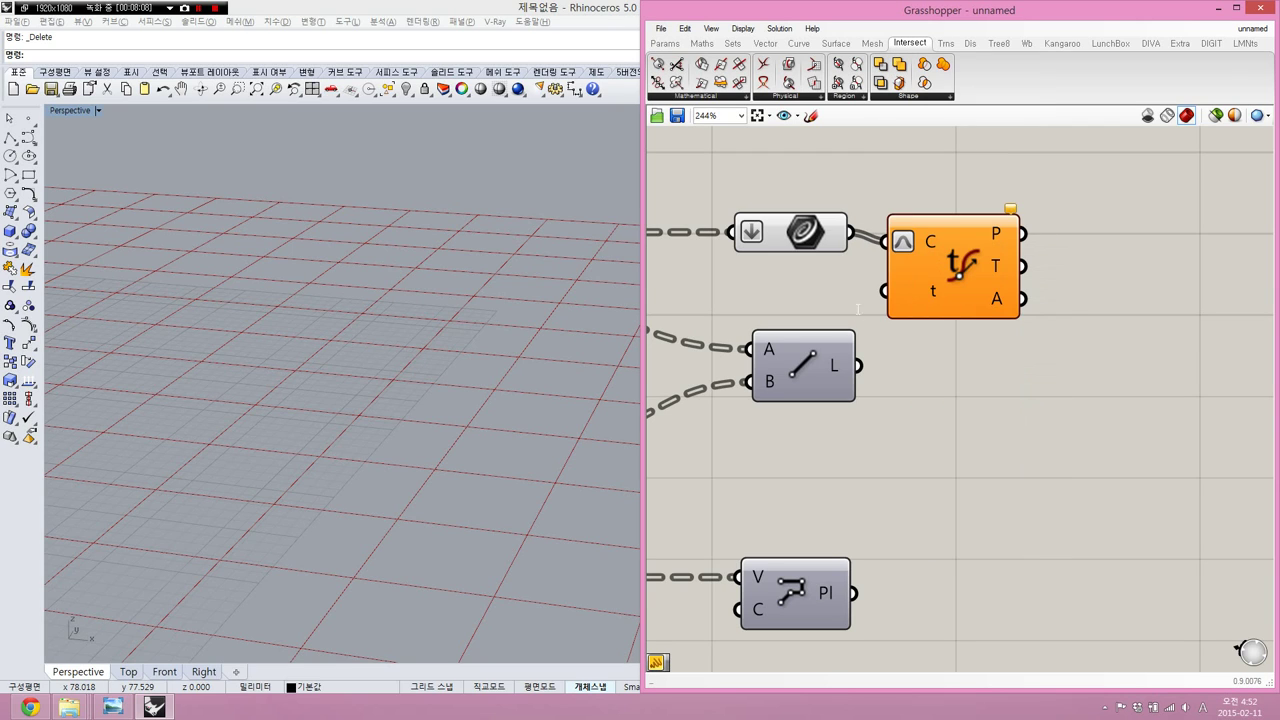
# - Add a compact panel containing 0.5 and connect it to Evaluate Curve's t input
pyautogui.doubleClick(857, 308)
pyautogui.write('//0.5')
pyautogui.press('Return')
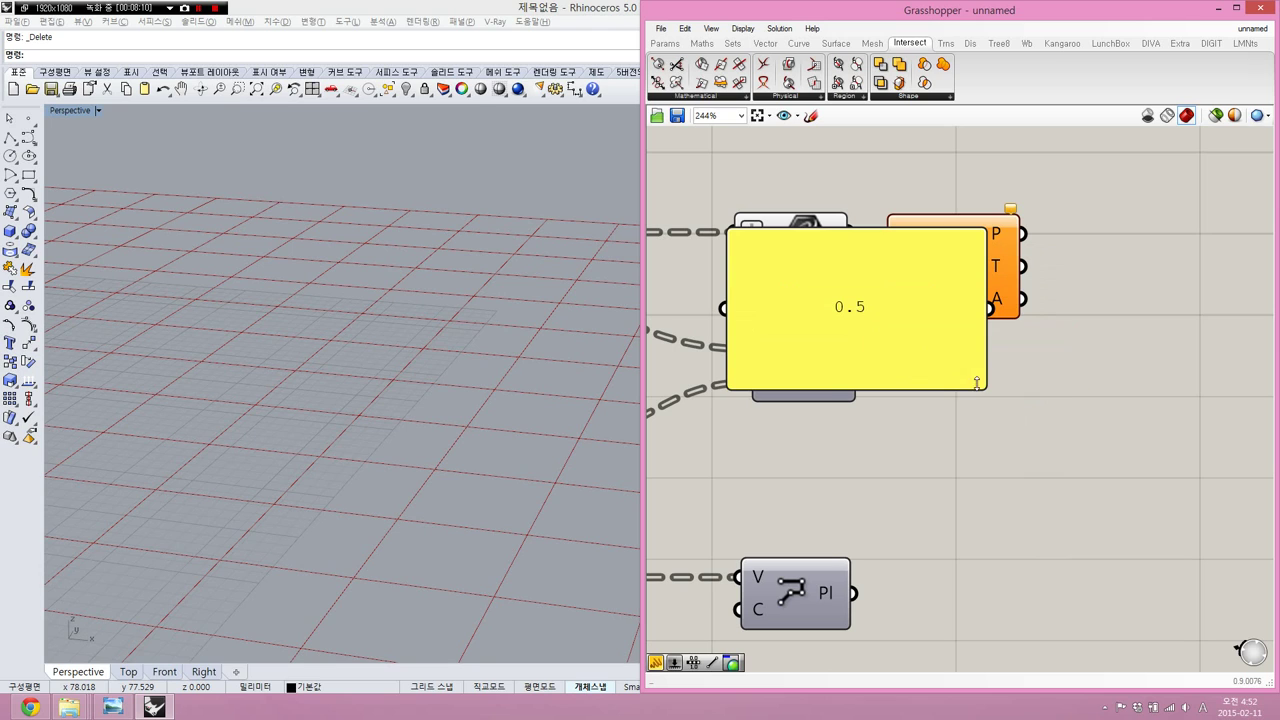
pyautogui.moveTo(969, 374); pyautogui.dragTo(665, 156)
pyautogui.moveTo(772, 248); pyautogui.dragTo(845, 288)
pyautogui.moveTo(945, 283); pyautogui.dragTo(943, 271)
pyautogui.moveTo(1074, 273); pyautogui.dragTo(1022, 253, button='right')
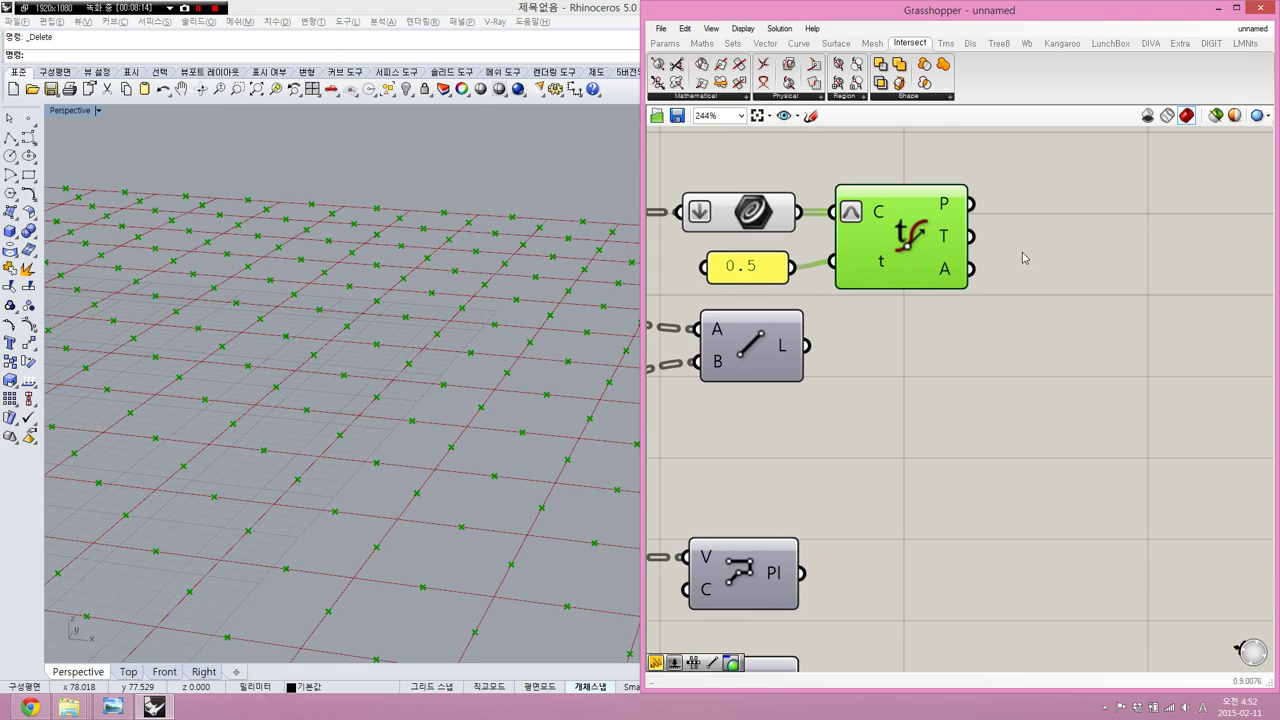
# - Bake the evaluated midpoints into Rhino and pick one to check for overlapping points
pyautogui.middleClick(946, 207)
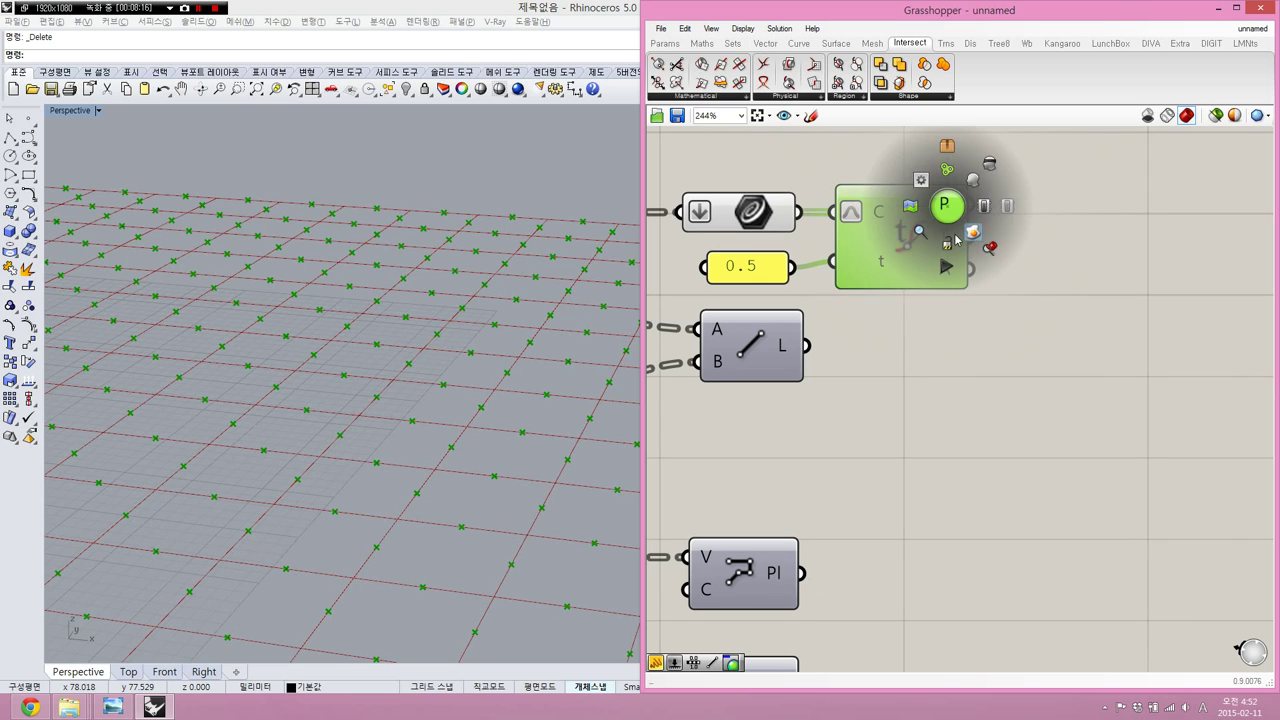
pyautogui.click(471, 353)
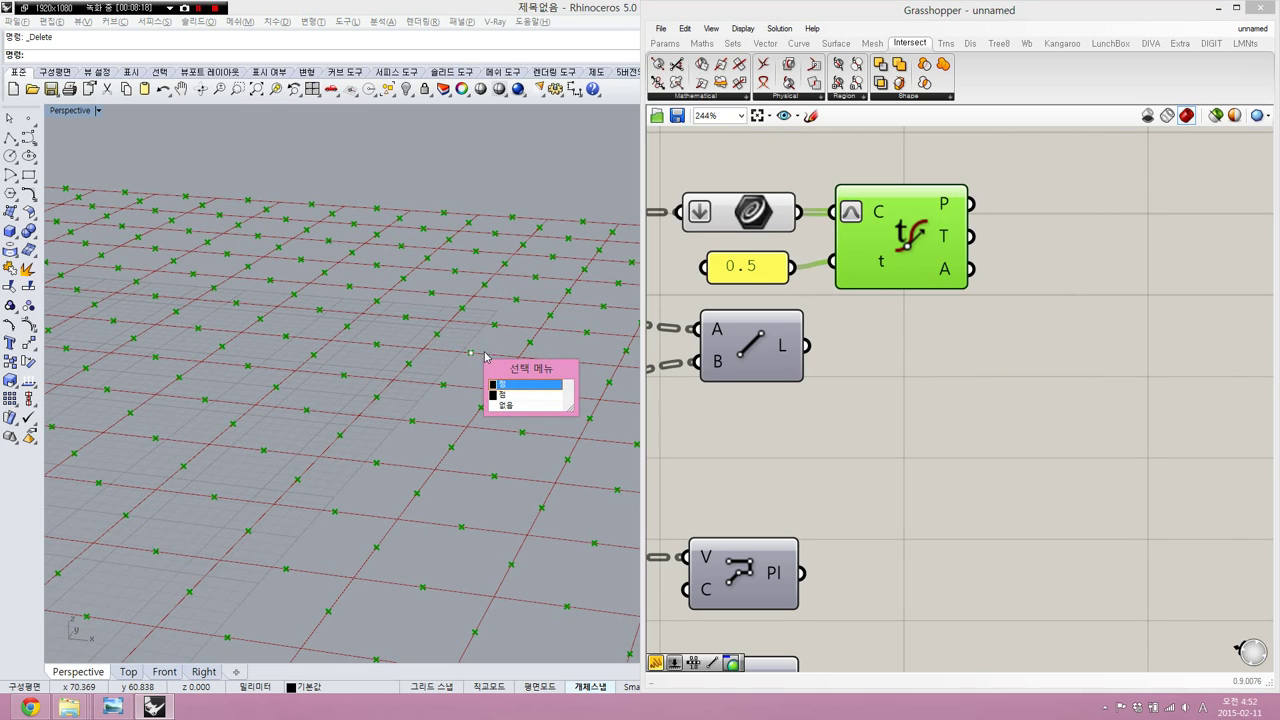
pyautogui.scroll(-3, 460, 340)
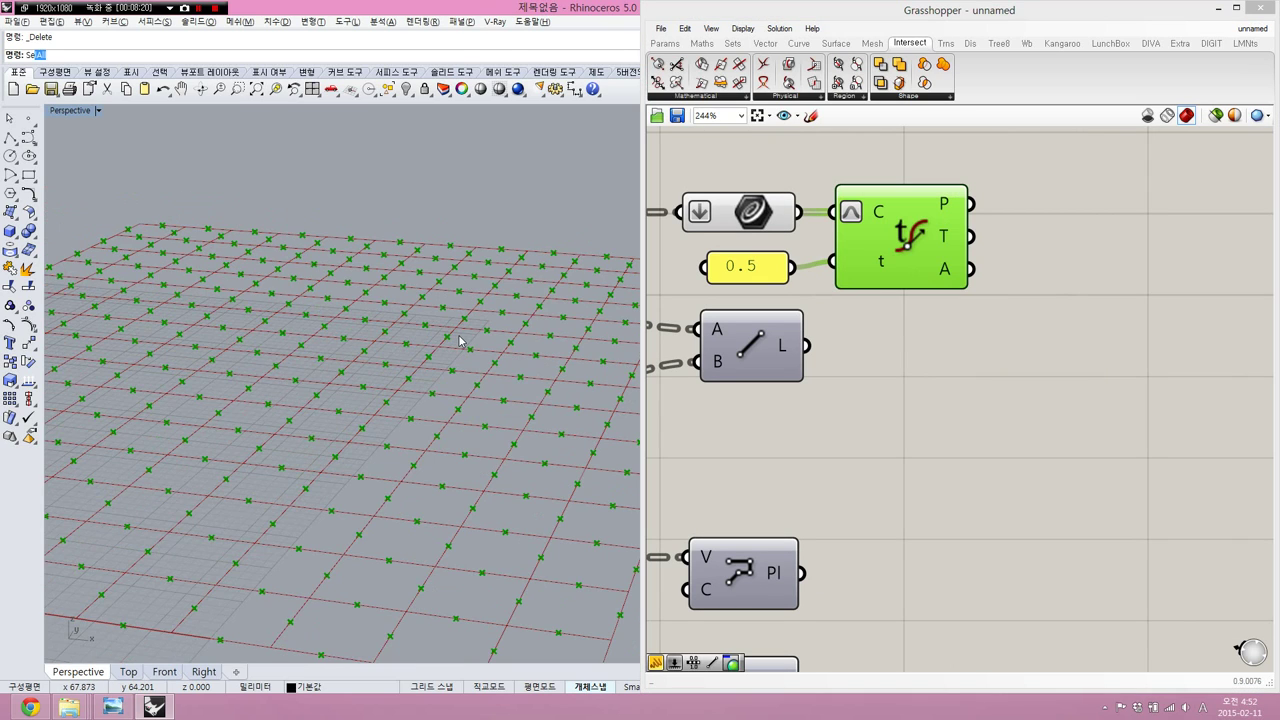
# - Select the duplicate baked points with SelDup, move them upward, and delete the baked points
pyautogui.write('SelDu')
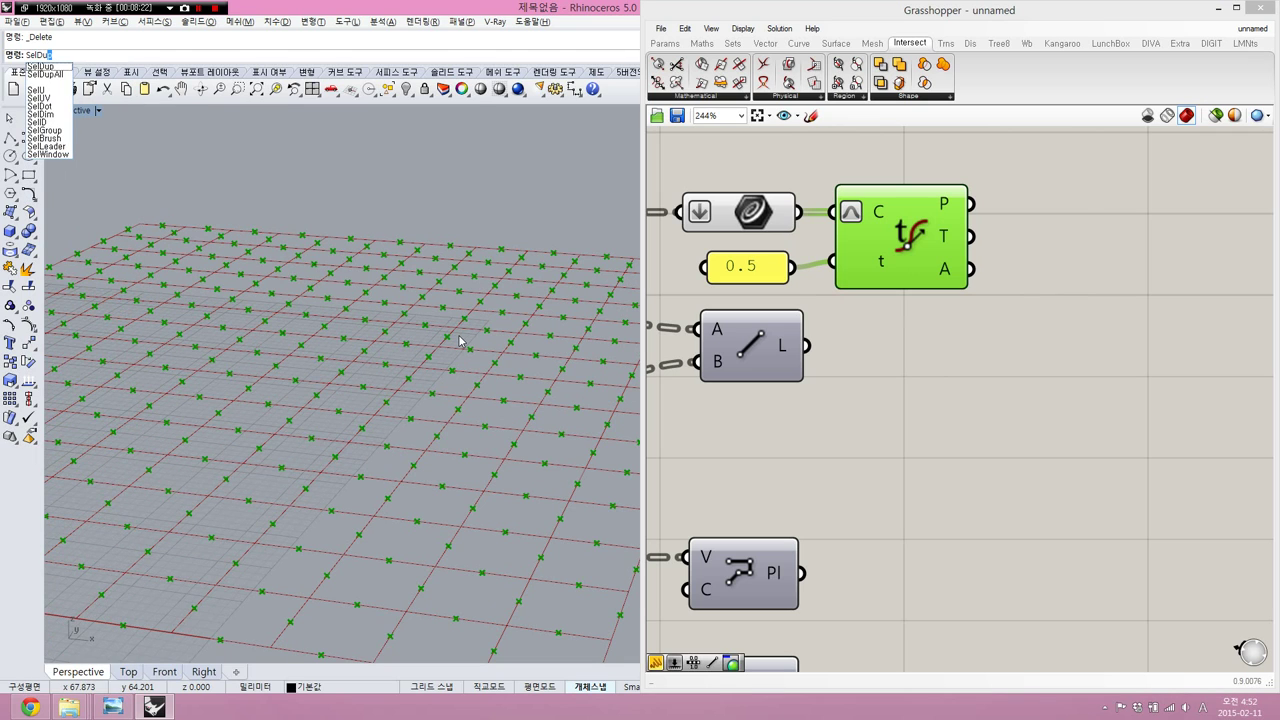
pyautogui.press('Return')
pyautogui.moveTo(275, 333); pyautogui.dragTo(273, 293)
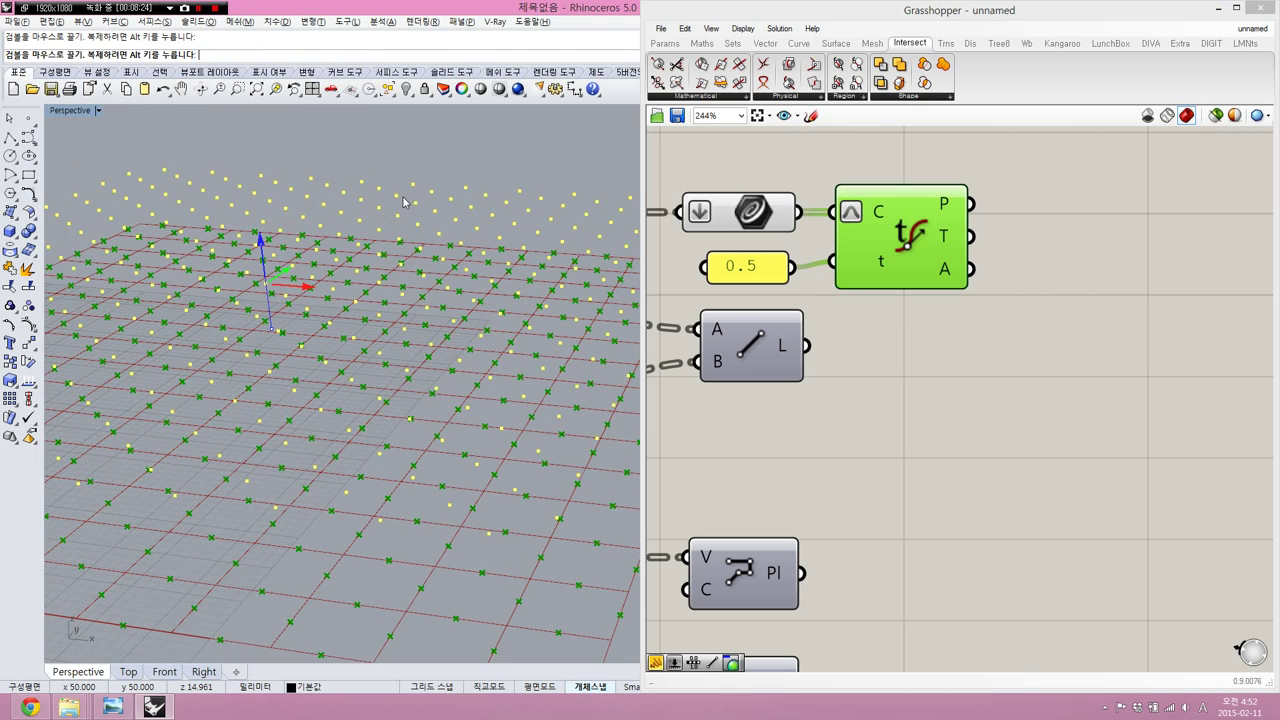
pyautogui.press('Delete')
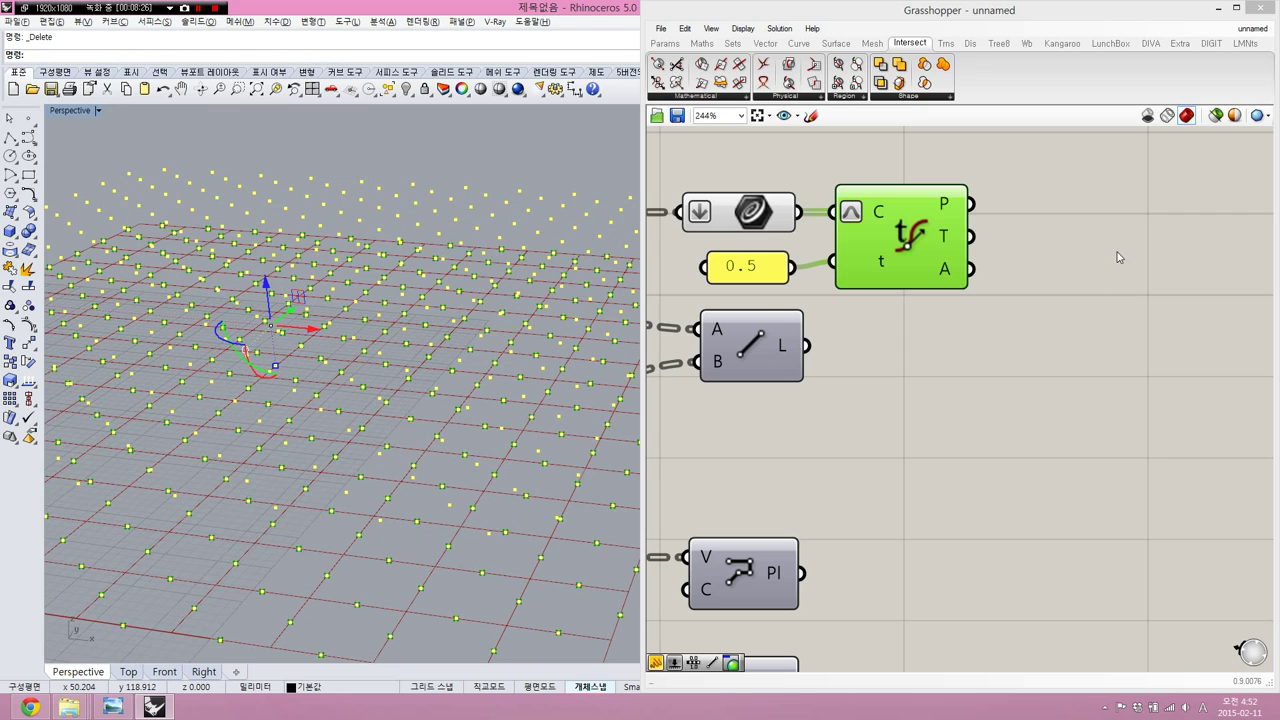
# - Insert a Cull Duplicates point component, feed it Evaluate Curve's P output and set it to Leave One
pyautogui.click(779, 44)
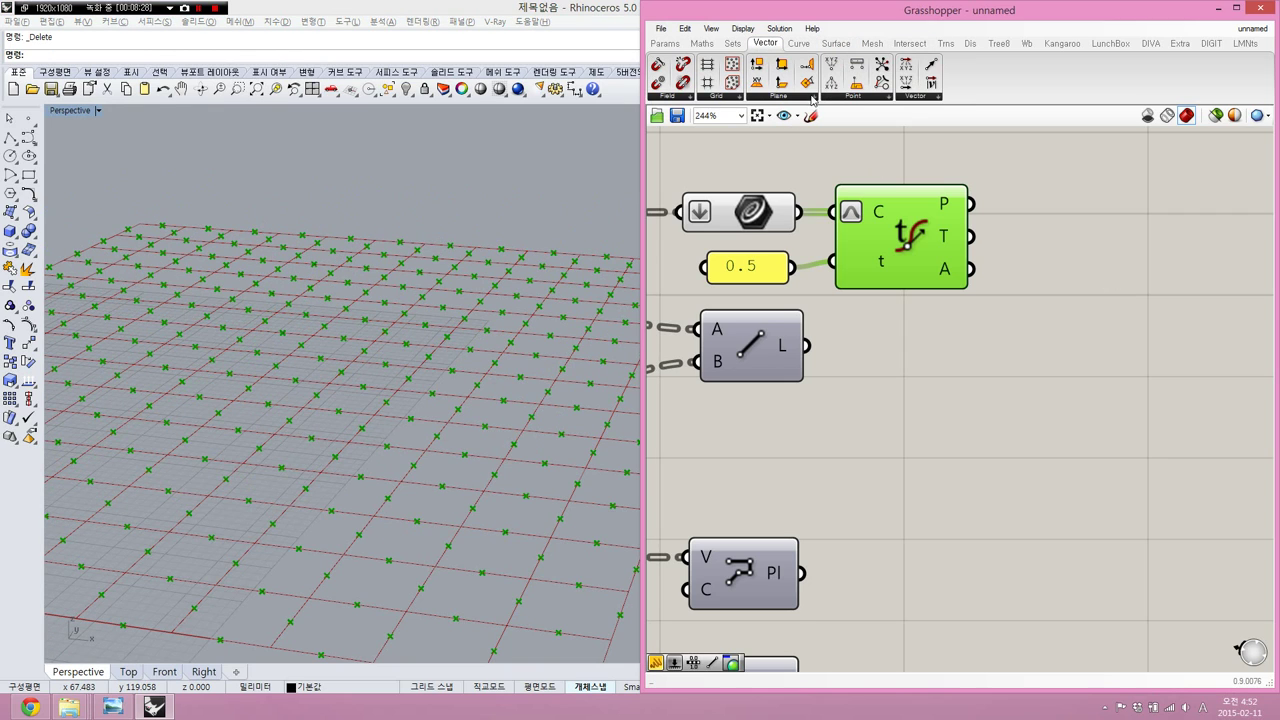
pyautogui.click(850, 96)
pyautogui.moveTo(871, 246); pyautogui.dragTo(956, 198)
pyautogui.scroll(1, 995, 222)
pyautogui.rightClick(1045, 248)
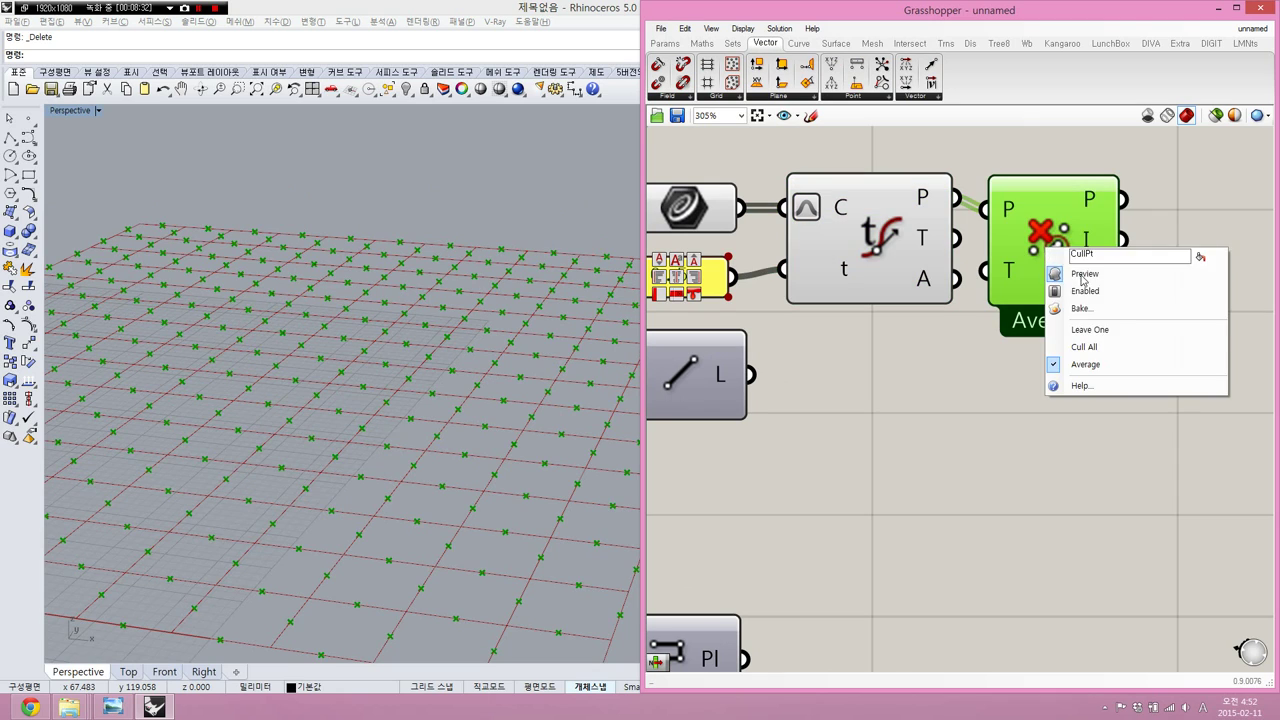
pyautogui.click(1090, 330)
pyautogui.moveTo(1038, 286); pyautogui.dragTo(1040, 275)
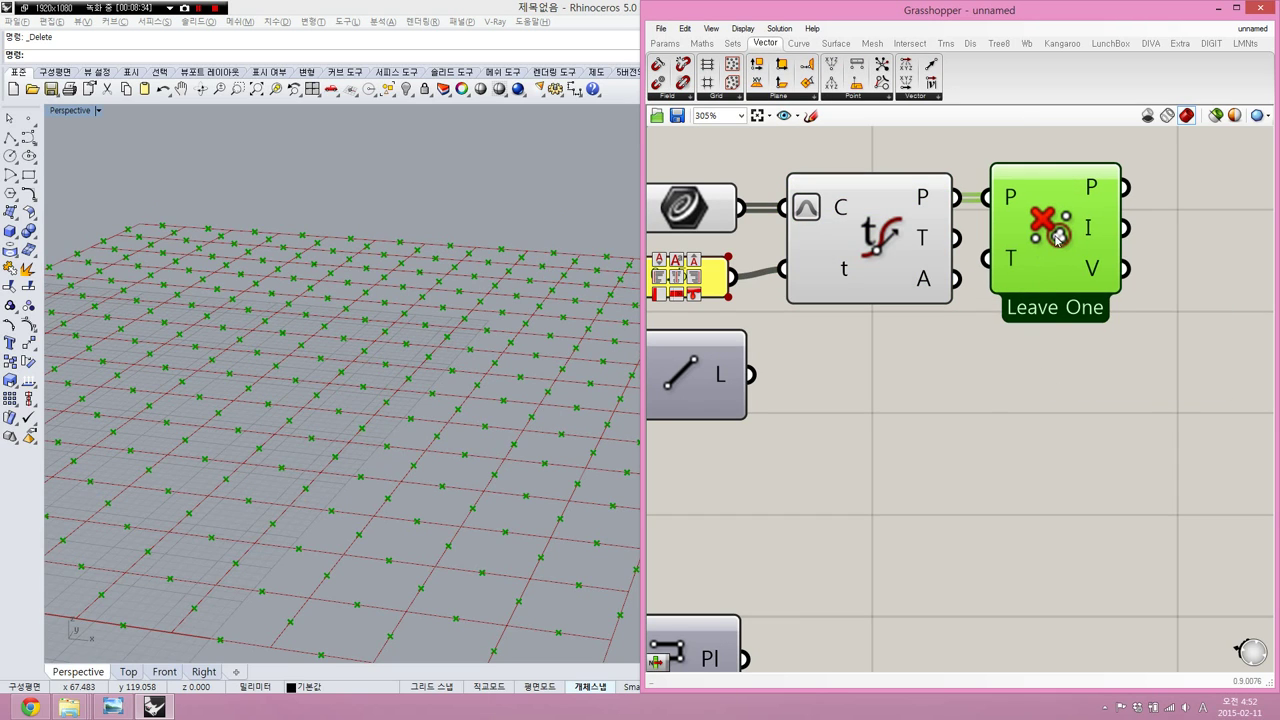
pyautogui.rightClick(1057, 237)
pyautogui.click(1018, 331)
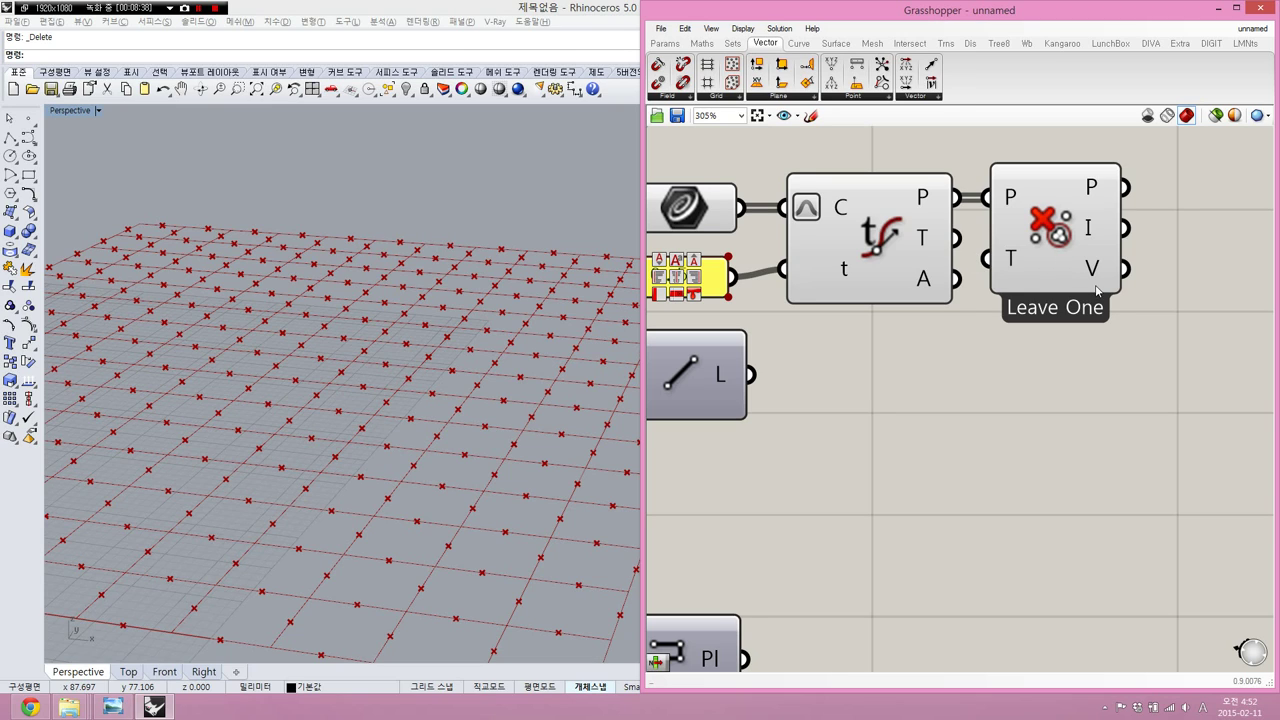
# - Examine the Indices output of the Cull Duplicates component
pyautogui.moveTo(1096, 291); pyautogui.dragTo(1077, 285, button='right')
pyautogui.scroll(-2, 1077, 284)
pyautogui.scroll(2, 1078, 249)
pyautogui.moveTo(1079, 250)
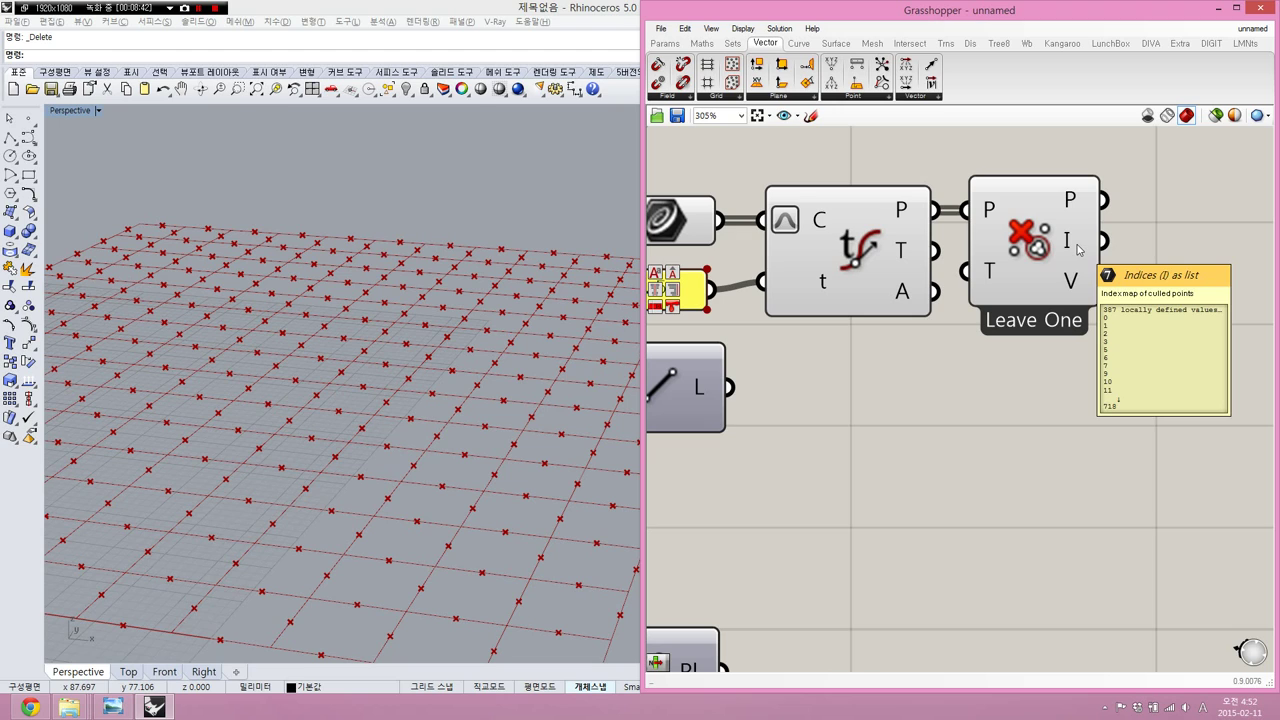
# - Insert a List Item component, feed it the exploded edge curves as list and Cull Duplicates' I output as index
pyautogui.doubleClick(1160, 240)
pyautogui.write('listitem')
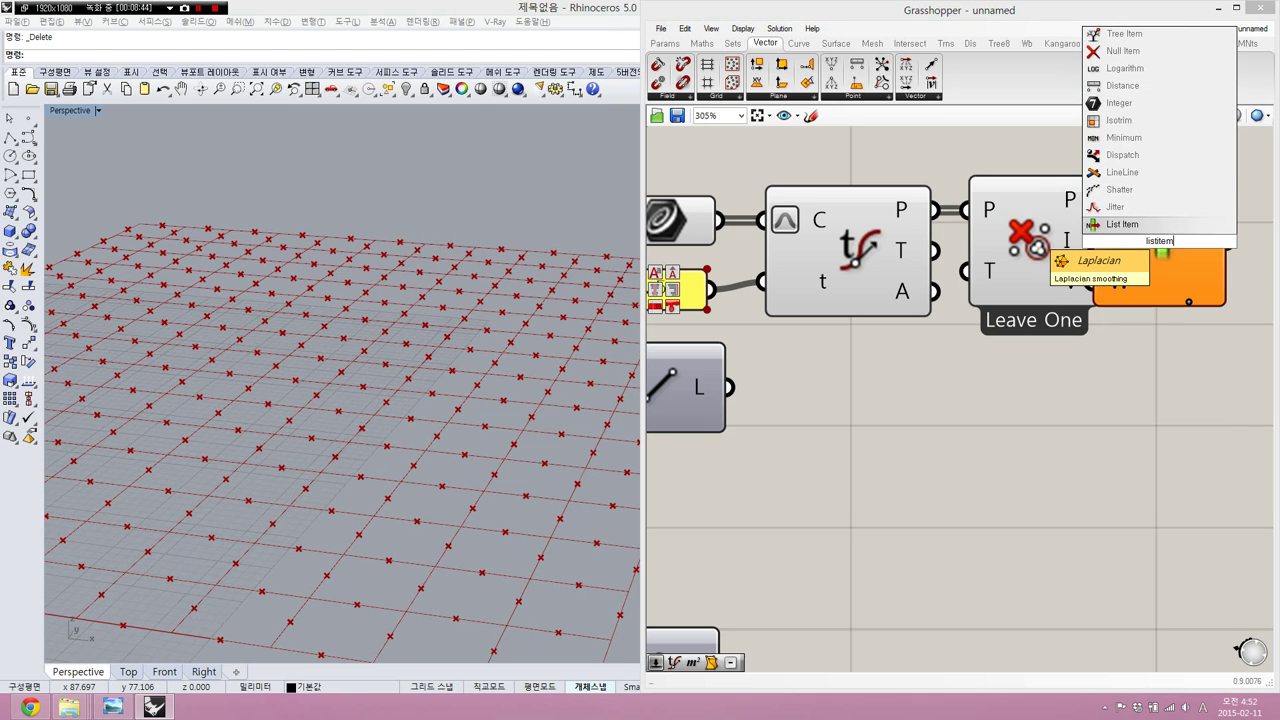
pyautogui.press('Return')
pyautogui.moveTo(1154, 233); pyautogui.dragTo(818, 215)
pyautogui.click(1103, 243)
pyautogui.scroll(-1, 1150, 295)
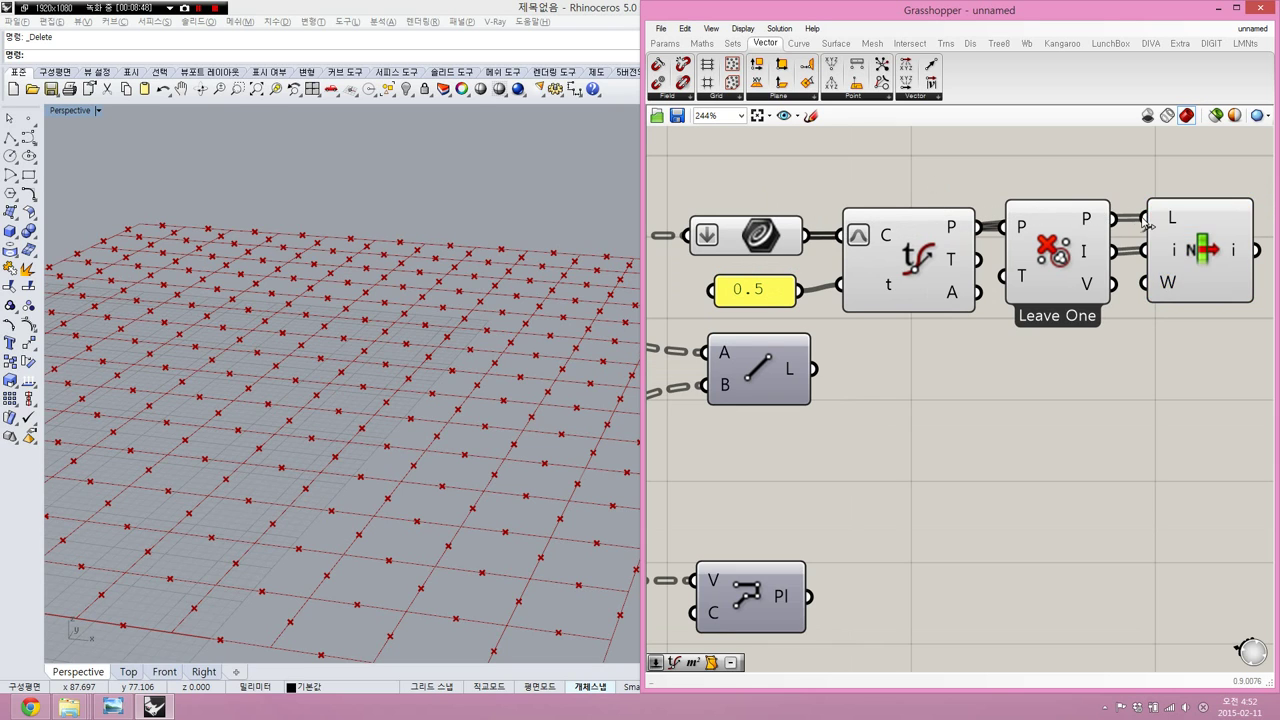
pyautogui.moveTo(1209, 237); pyautogui.dragTo(1201, 191)
# - Bake the List Item edges into Rhino, move them upward to check for duplicate curves, and delete the baked set
pyautogui.moveTo(1201, 232); pyautogui.dragTo(1110, 214, button='right')
pyautogui.middleClick(1110, 214)
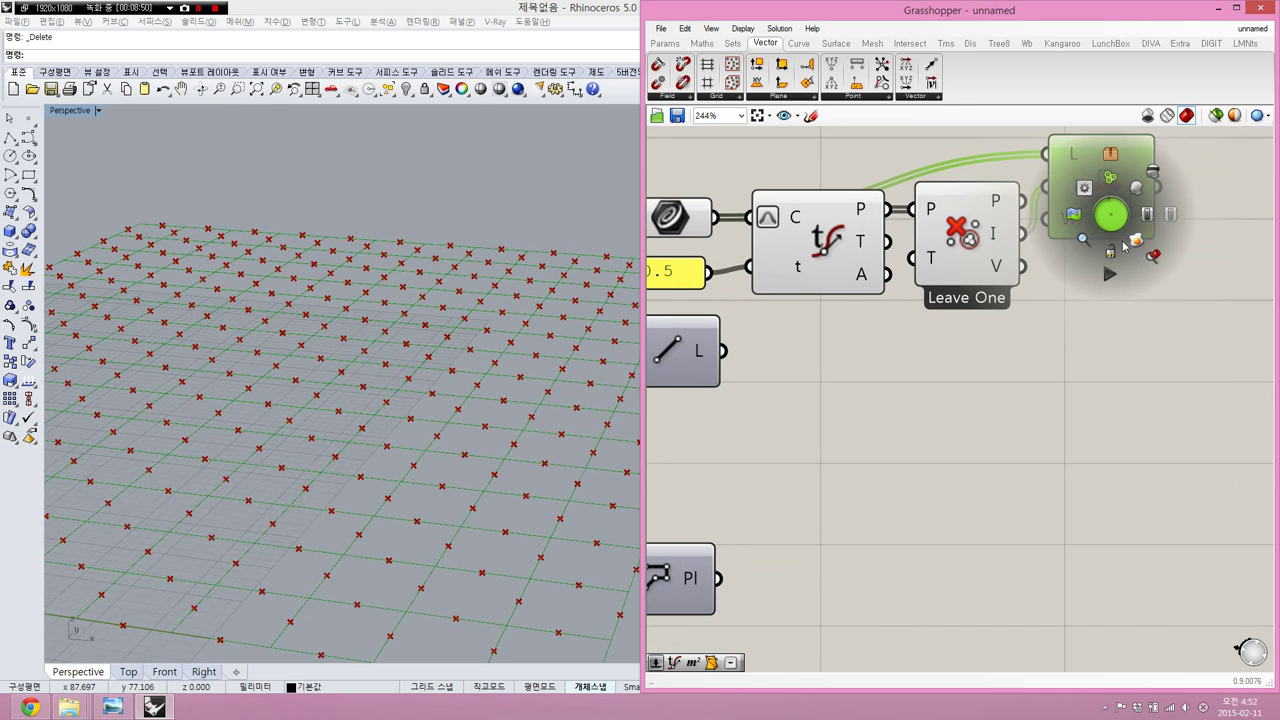
pyautogui.click(1136, 243)
pyautogui.click(466, 258)
pyautogui.scroll(-3, 470, 256)
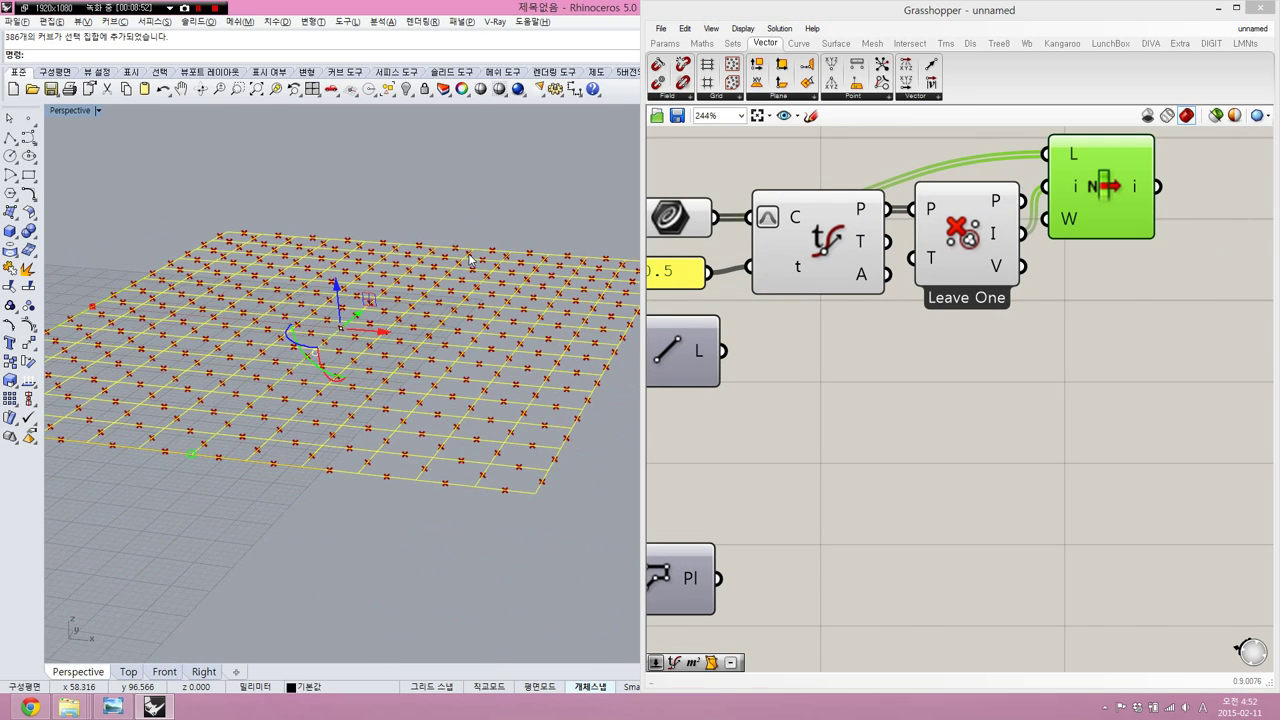
pyautogui.moveTo(469, 255); pyautogui.dragTo(470, 206)
pyautogui.click(504, 179)
pyautogui.click(470, 204)
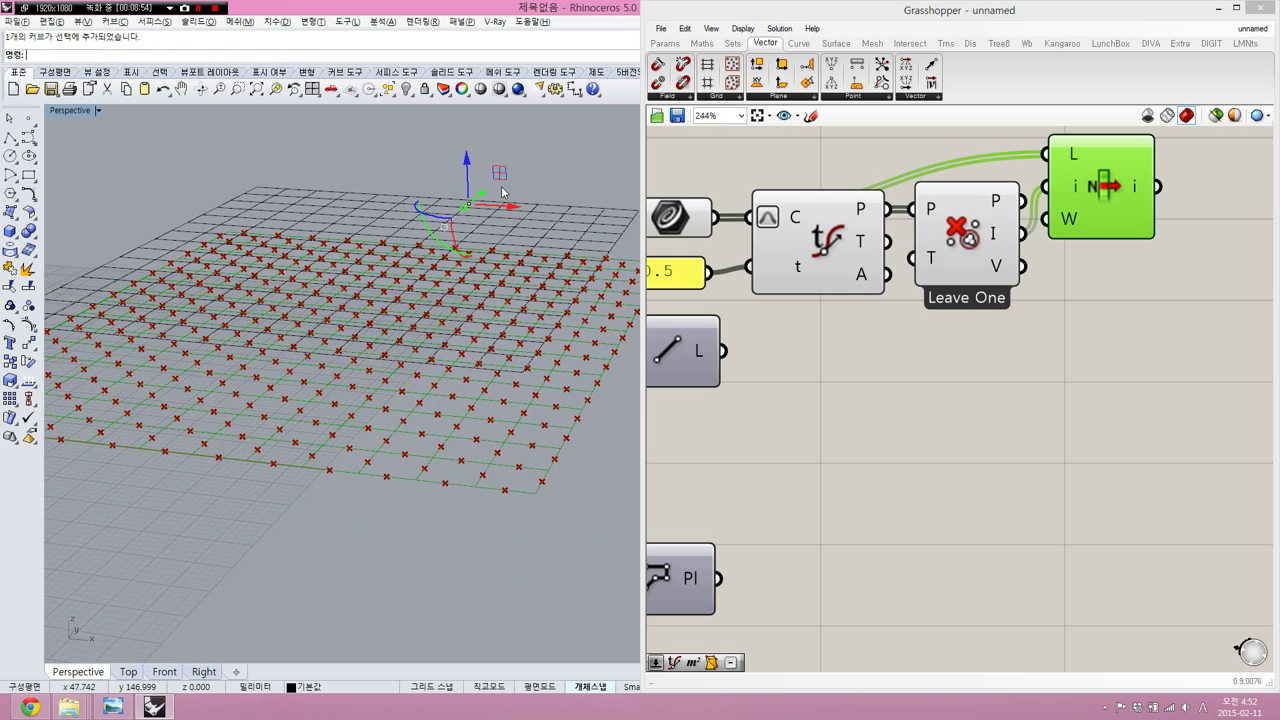
pyautogui.click(504, 198)
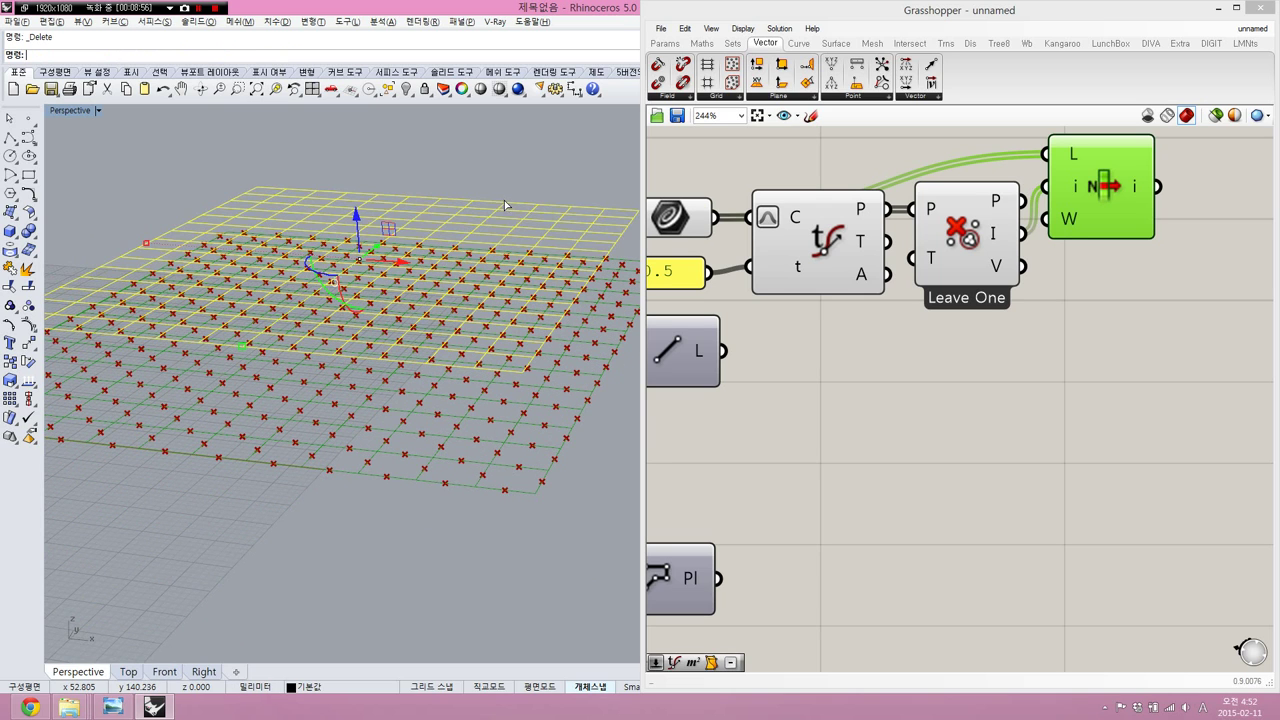
pyautogui.press('Delete')
# - Turn off the preview of the Evaluate Curve and Cull Duplicates components
pyautogui.scroll(-2, 972, 282)
pyautogui.moveTo(1028, 168); pyautogui.dragTo(789, 271)
pyautogui.middleClick(789, 271)
pyautogui.click(832, 232)
pyautogui.click(1028, 326)
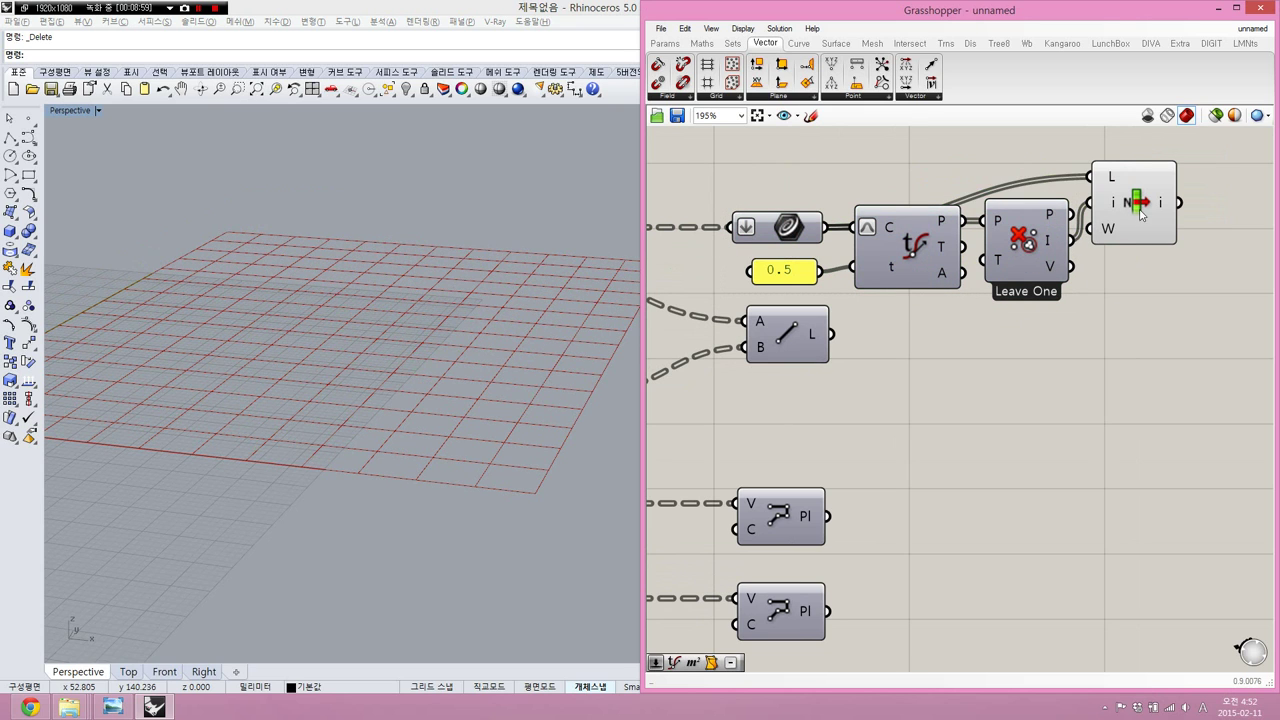
# - Show the preview of the Line and both PolyLine components and move them with List Item into one column after Cull Duplicates
pyautogui.click(1141, 210)
pyautogui.scroll(-3, 1134, 284)
pyautogui.moveTo(1134, 284); pyautogui.dragTo(1054, 248, button='right')
pyautogui.moveTo(962, 262); pyautogui.dragTo(790, 430)
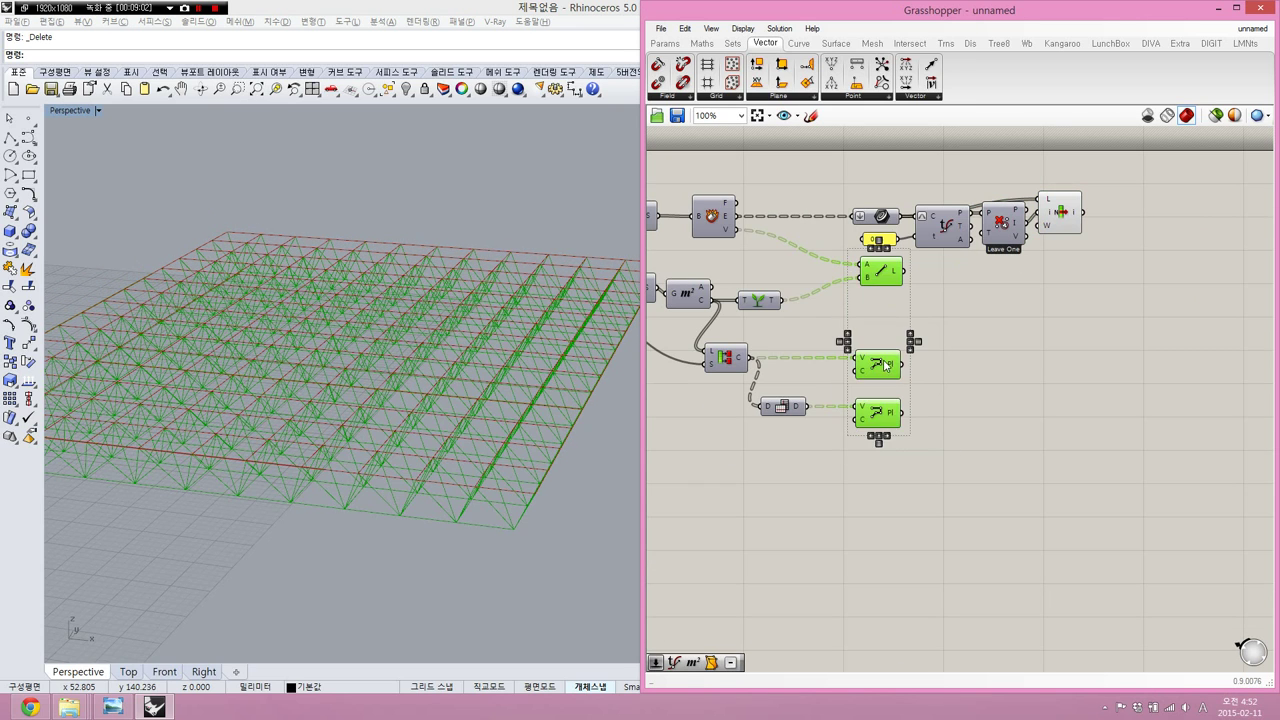
pyautogui.moveTo(883, 359); pyautogui.dragTo(1058, 366)
pyautogui.click(1092, 350)
pyautogui.moveTo(1120, 215); pyautogui.dragTo(1028, 460)
pyautogui.scroll(1, 1077, 270)
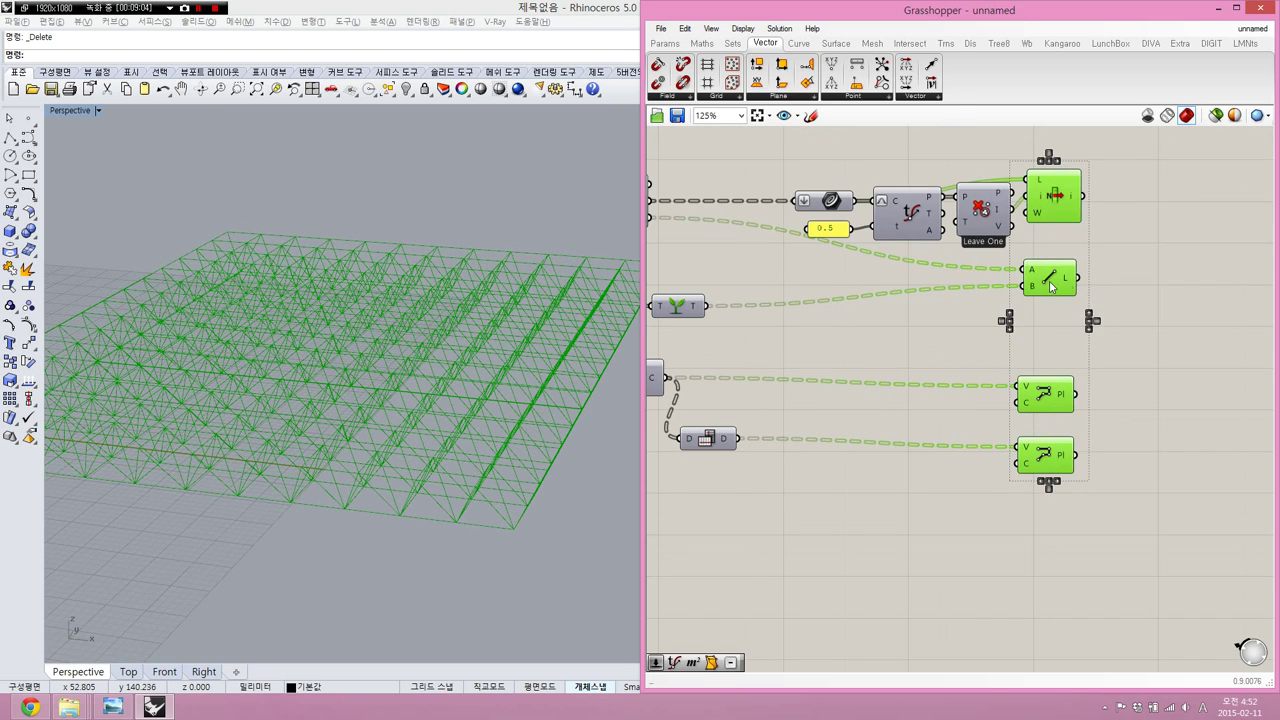
pyautogui.moveTo(1050, 281); pyautogui.dragTo(1111, 281)
pyautogui.moveTo(1018, 277); pyautogui.dragTo(900, 279, button='right')
pyautogui.click(1098, 298)
# - Insert a Curve parameter and merge the List Item, Line and both PolyLine outputs into it
pyautogui.rightClick(1085, 323)
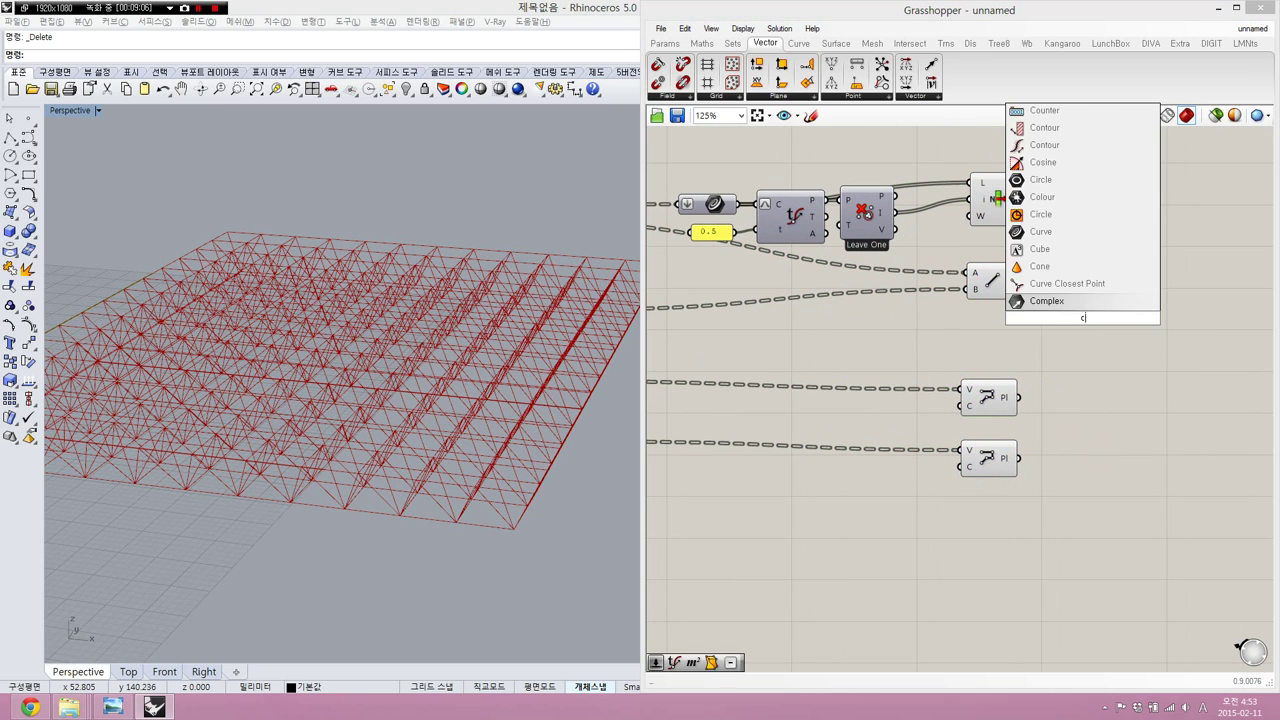
pyautogui.click(1082, 320)
pyautogui.moveTo(1033, 224); pyautogui.dragTo(1026, 199)
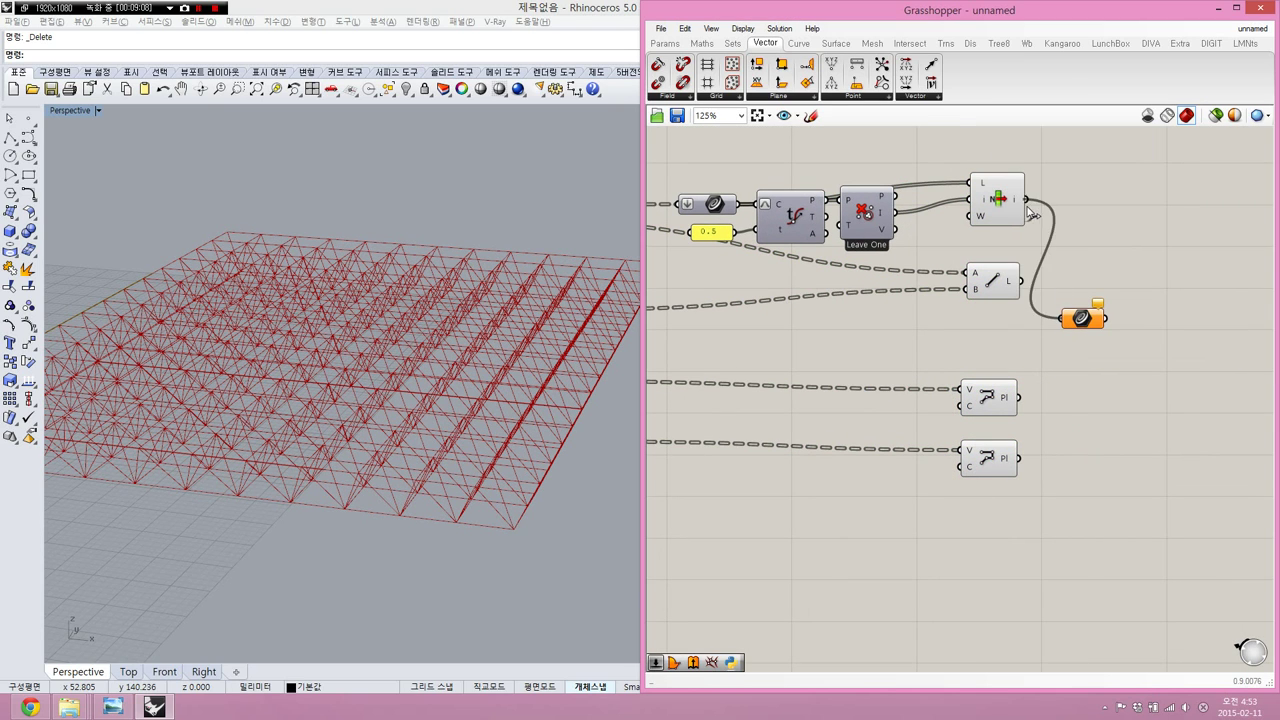
pyautogui.keyDown('shift'); pyautogui.moveTo(1060, 318); pyautogui.dragTo(1018, 397); pyautogui.keyUp('shift')
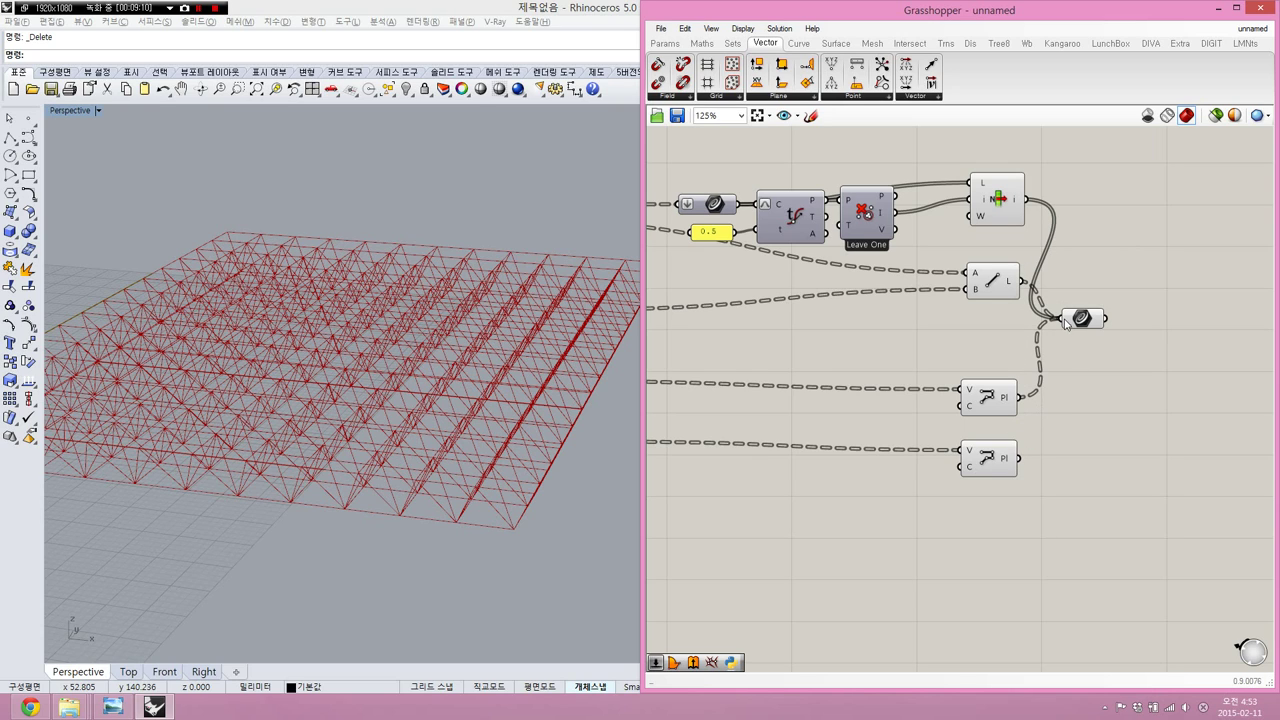
pyautogui.keyDown('shift'); pyautogui.moveTo(1061, 318); pyautogui.dragTo(1018, 459); pyautogui.keyUp('shift')
# - Align and evenly distribute the List Item, Line and two PolyLine components vertically, and group them
pyautogui.moveTo(1017, 526); pyautogui.dragTo(975, 202)
pyautogui.click(986, 164)
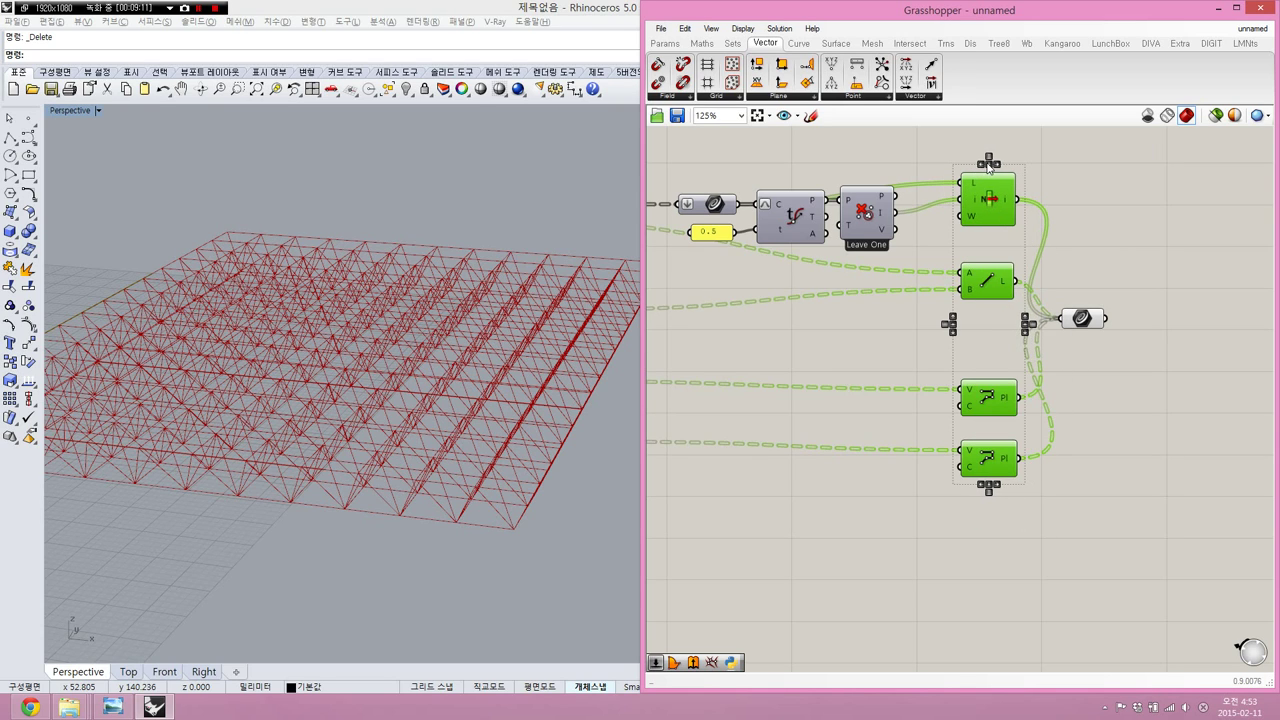
pyautogui.click(1032, 324)
pyautogui.hotkey('ctrl', 'g')
pyautogui.moveTo(1003, 251); pyautogui.dragTo(989, 247)
pyautogui.hotkey('ctrl', 'g')
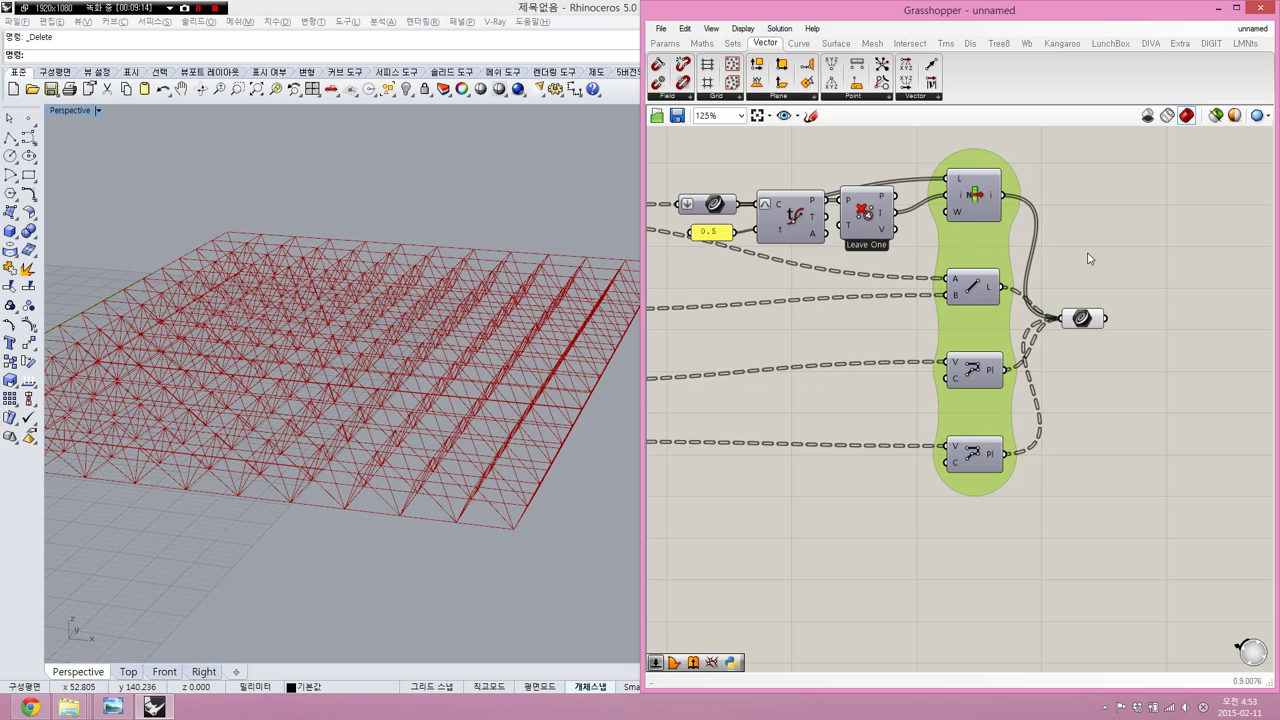
pyautogui.click(1090, 259)
# - Insert a Custom Preview component, hide the merged Curve parameter's own preview and wire its curves into the G input
pyautogui.moveTo(1083, 320); pyautogui.dragTo(1109, 323)
pyautogui.moveTo(1124, 332); pyautogui.dragTo(1033, 320, button='right')
pyautogui.doubleClick(1129, 309)
pyautogui.write('pr')
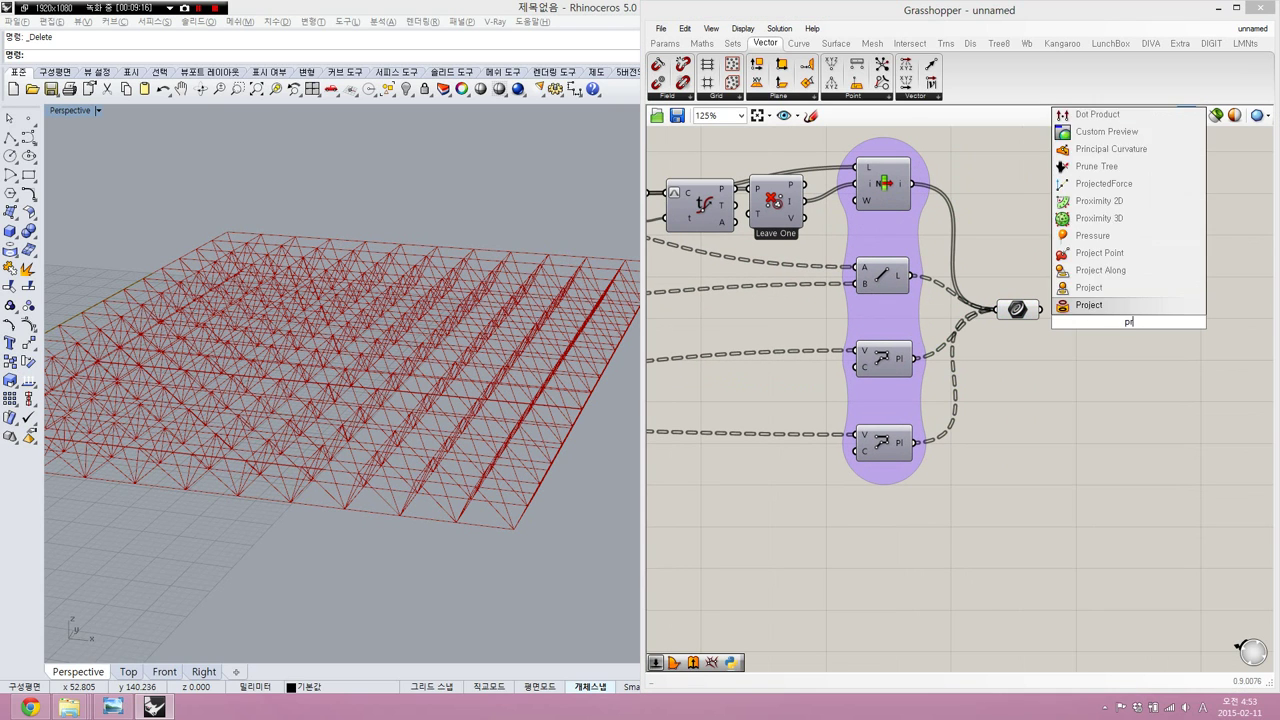
pyautogui.write('eview')
pyautogui.press('Return')
pyautogui.scroll(3, 1118, 312)
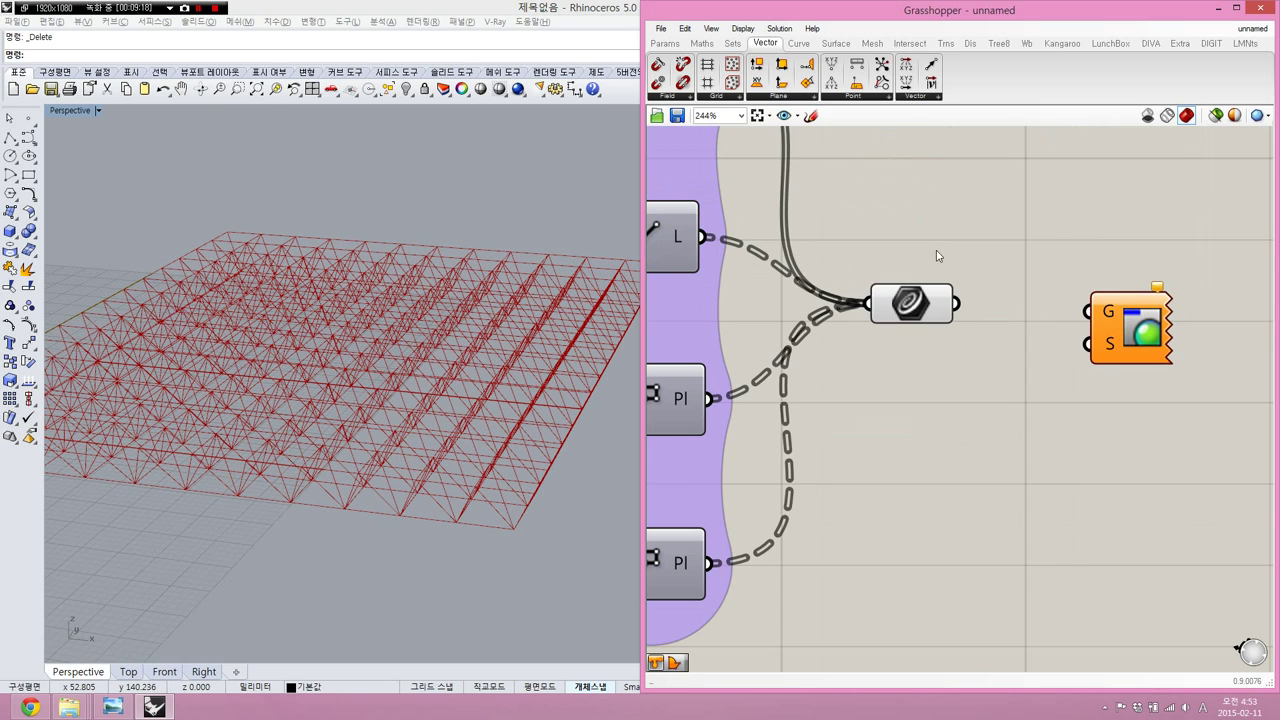
pyautogui.moveTo(937, 251); pyautogui.dragTo(823, 358)
pyautogui.hotkey('ctrl', 'q')
pyautogui.moveTo(957, 303); pyautogui.dragTo(1104, 311)
# - Insert a Colour Swatch, connect it to the frame's Custom Preview S input and set its colour to red
pyautogui.doubleClick(977, 369)
pyautogui.write('sw')
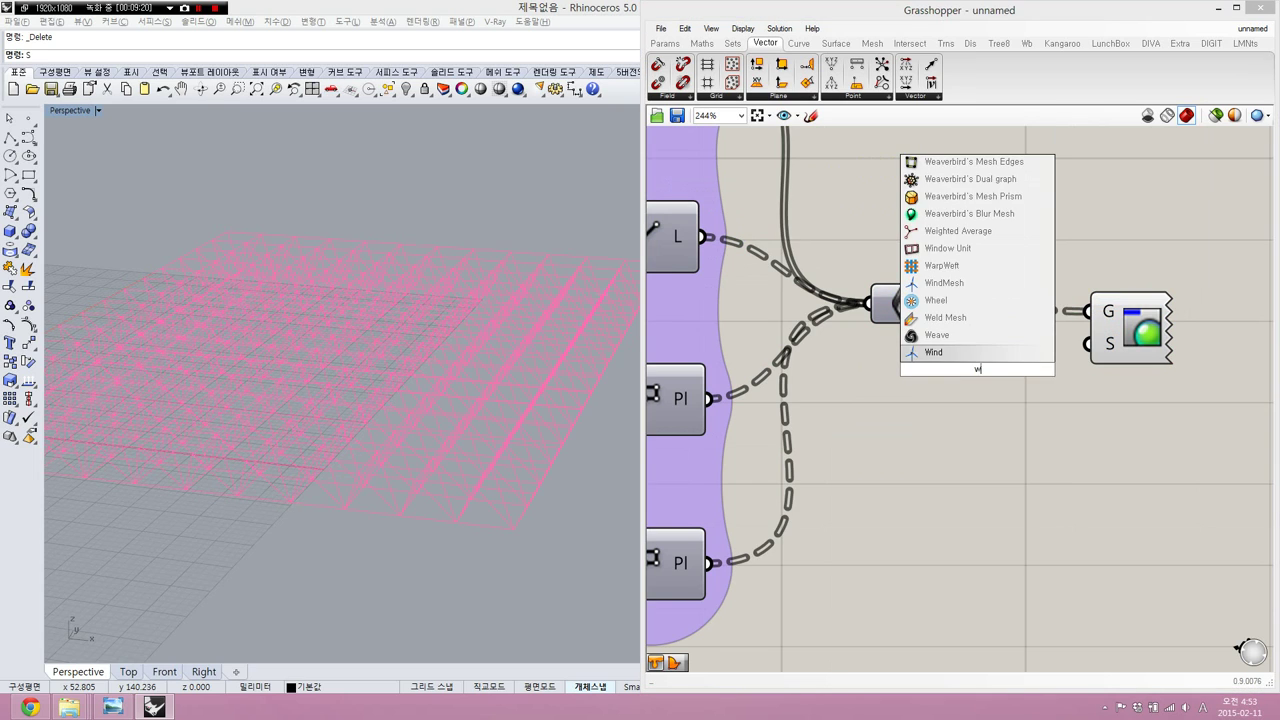
pyautogui.click(912, 372)
pyautogui.doubleClick(949, 383)
pyautogui.write('swa')
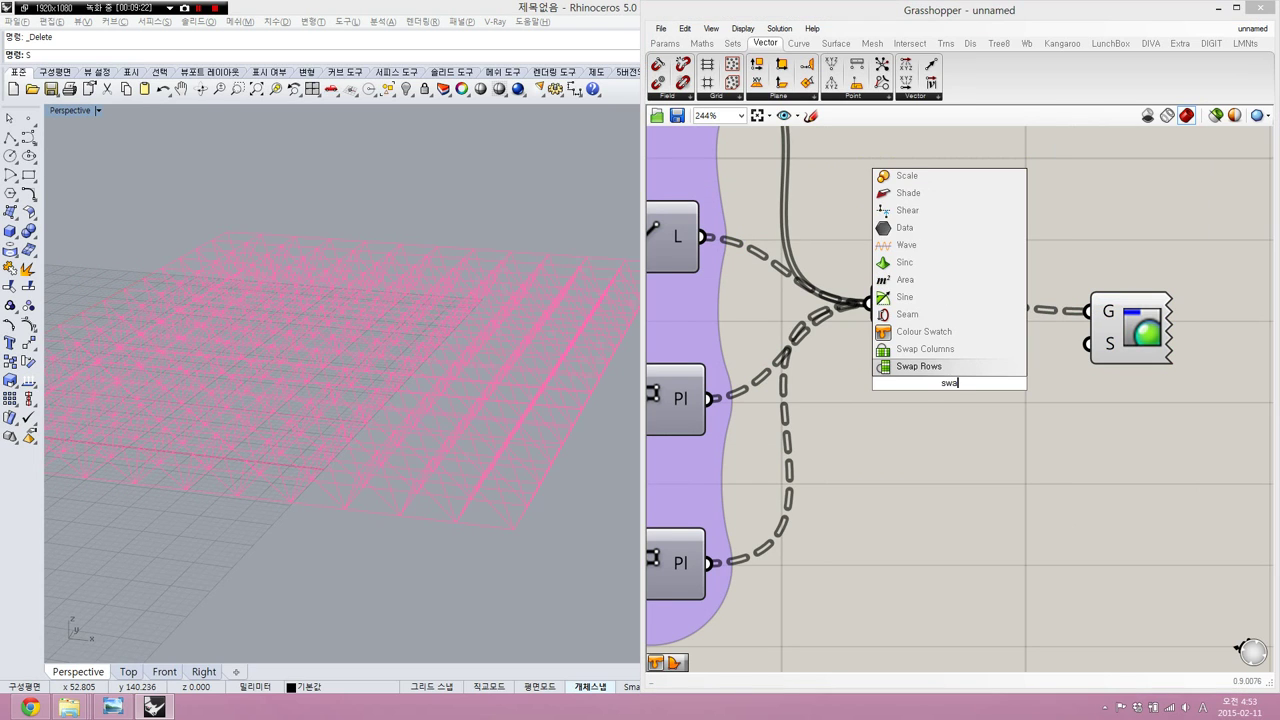
pyautogui.write('t')
pyautogui.press('Return')
pyautogui.moveTo(1093, 355)
pyautogui.mouseDown()
pyautogui.moveTo(993, 389)
pyautogui.moveTo(1101, 341)
pyautogui.mouseUp()
pyautogui.moveTo(1068, 337); pyautogui.dragTo(1023, 383)
pyautogui.click(990, 388)
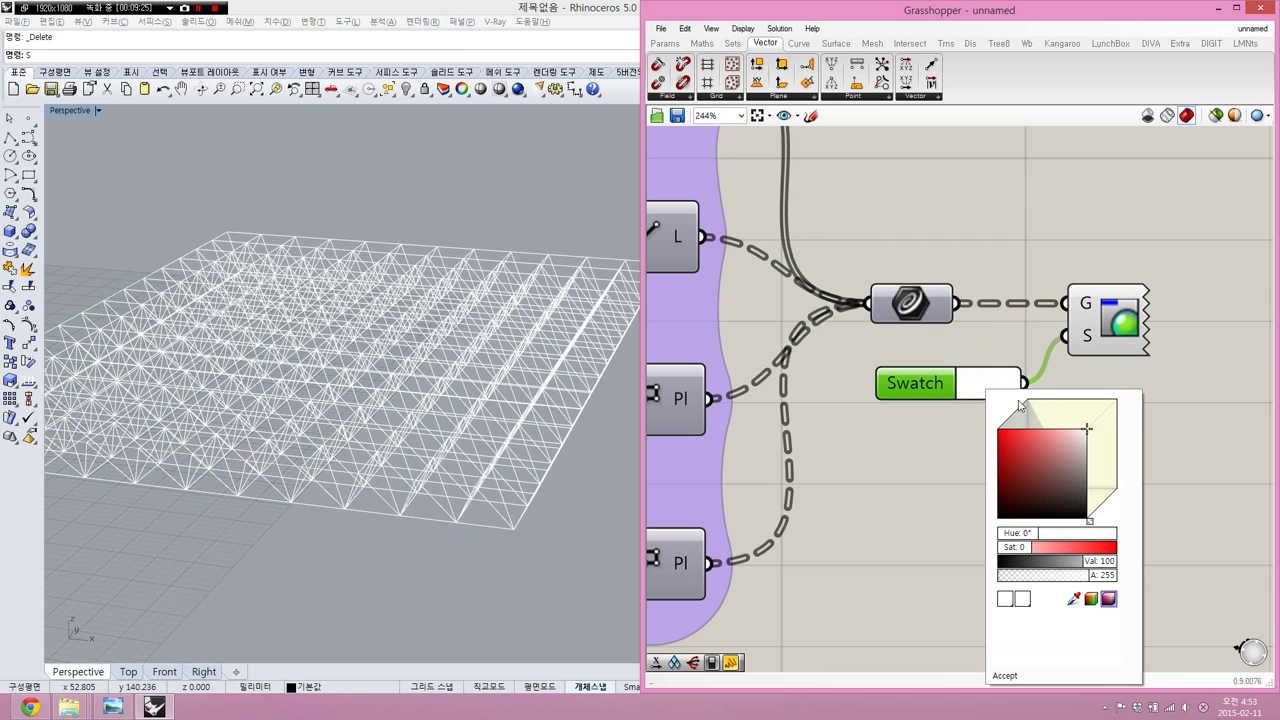
pyautogui.click(1036, 445)
pyautogui.scroll(-7, 957, 457)
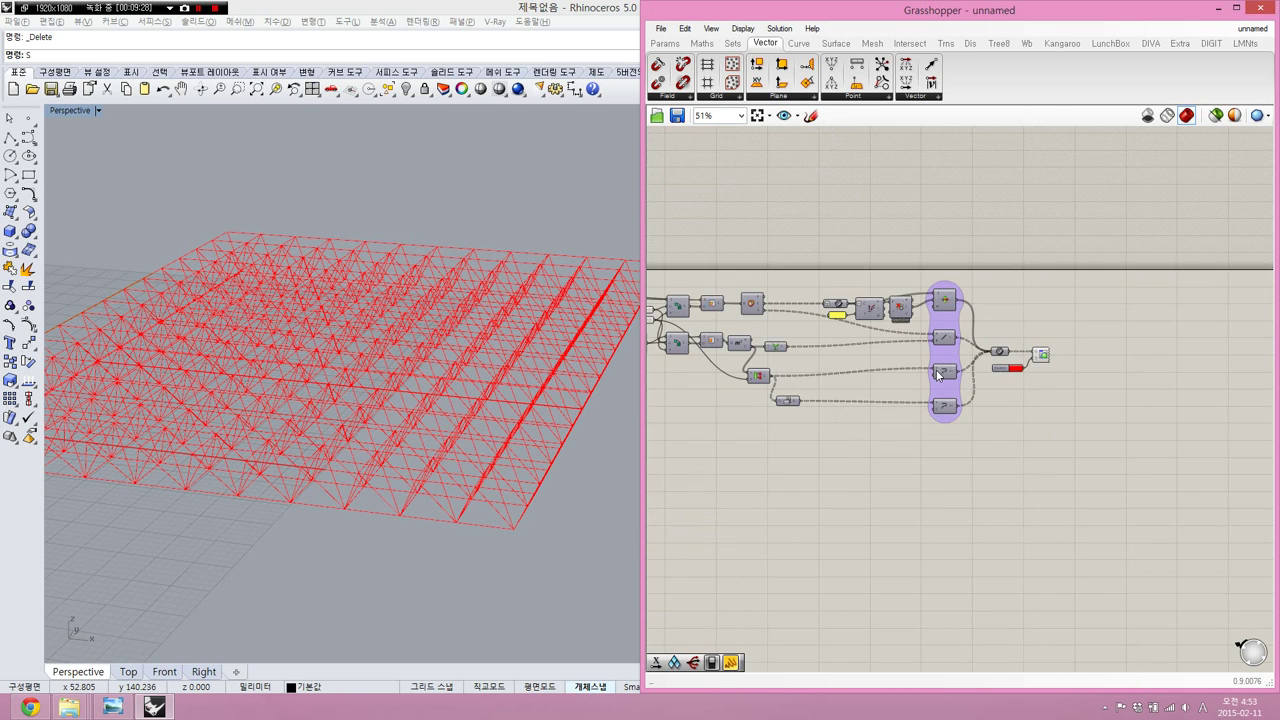
pyautogui.scroll(4, 782, 296)
pyautogui.moveTo(837, 257); pyautogui.dragTo(781, 247)
pyautogui.scroll(3, 780, 244)
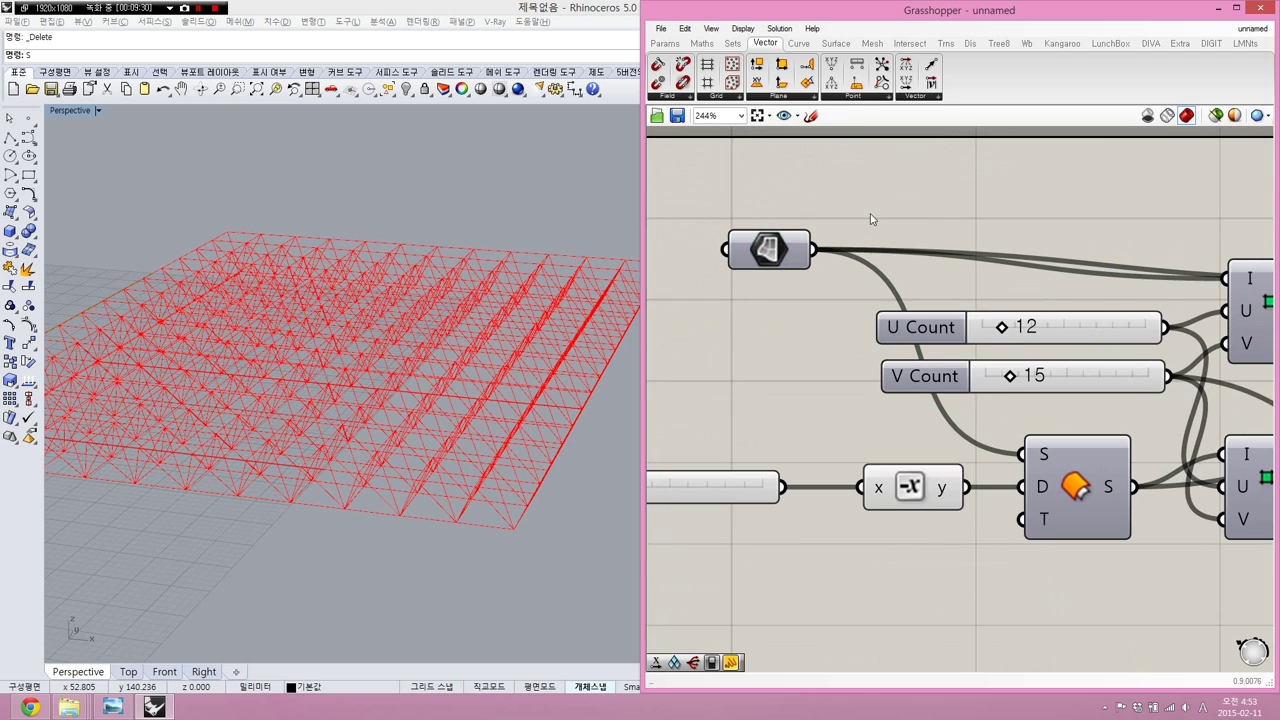
pyautogui.doubleClick(870, 214)
pyautogui.write('s')
pyautogui.write('eries')
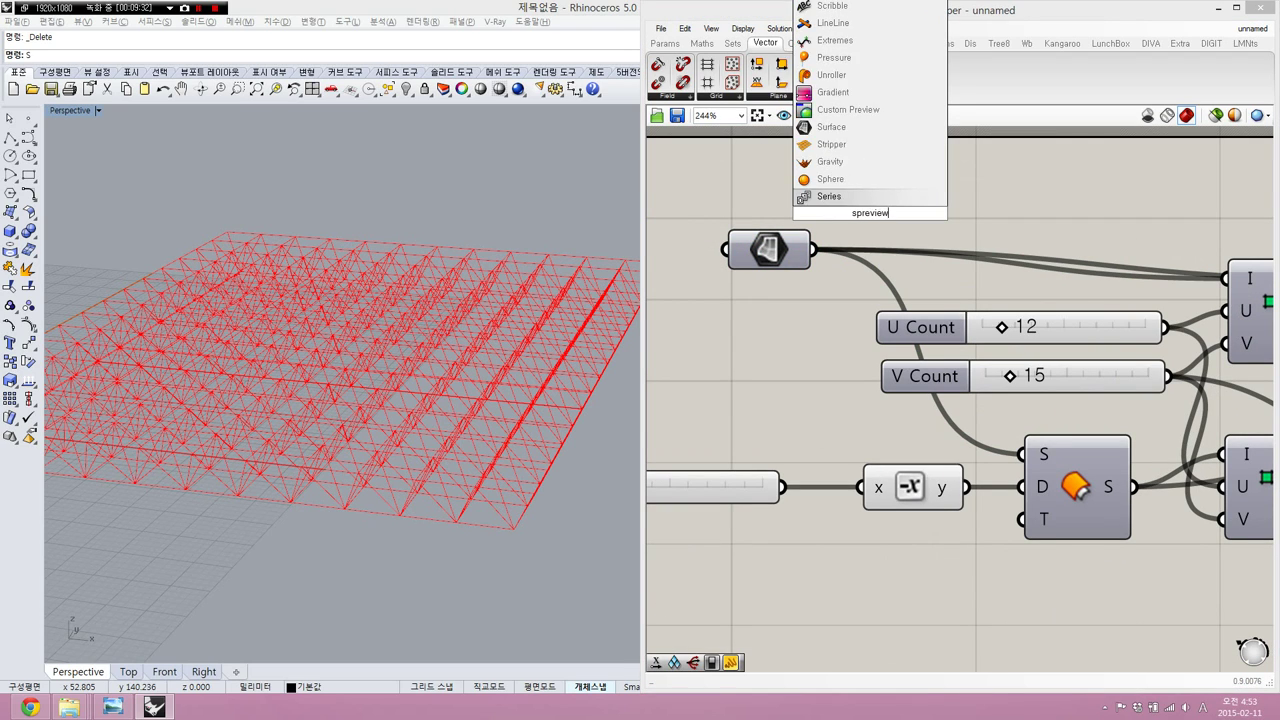
pyautogui.press('Return')
pyautogui.press('Delete')
# - Insert a second Custom Preview component and place it beside the source Surface parameter
pyautogui.doubleClick(870, 213)
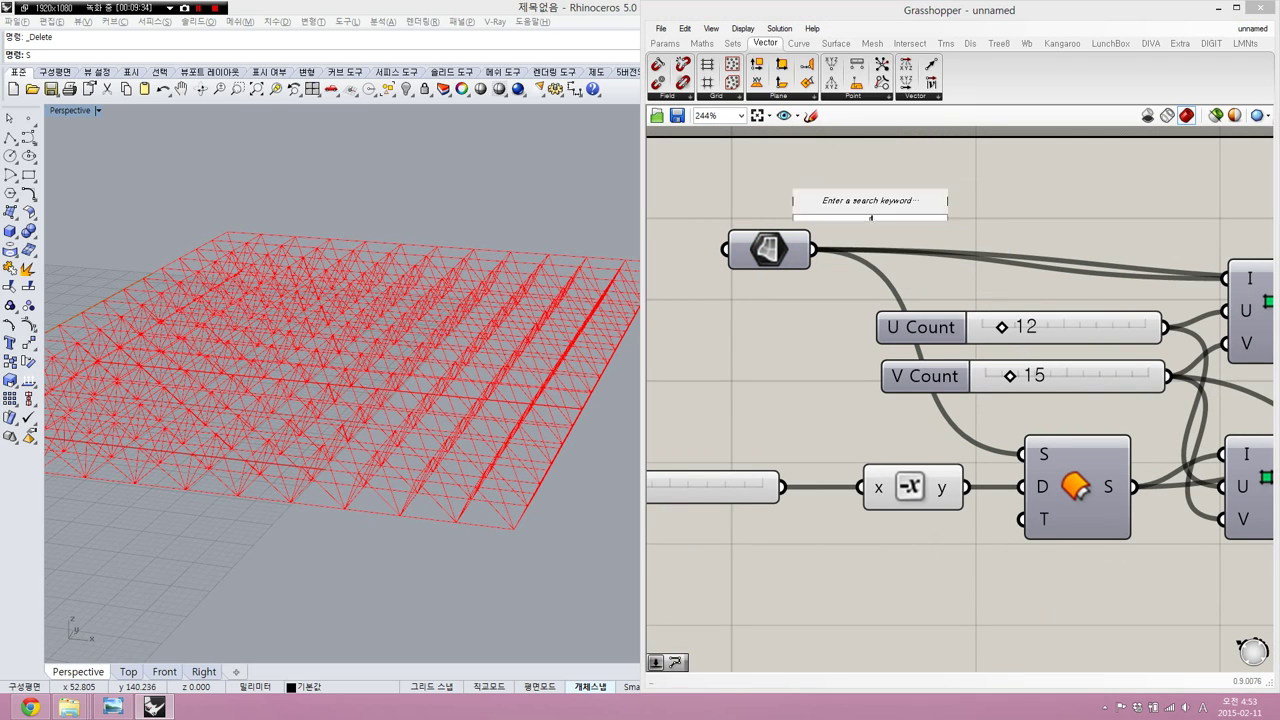
pyautogui.write('orevie')
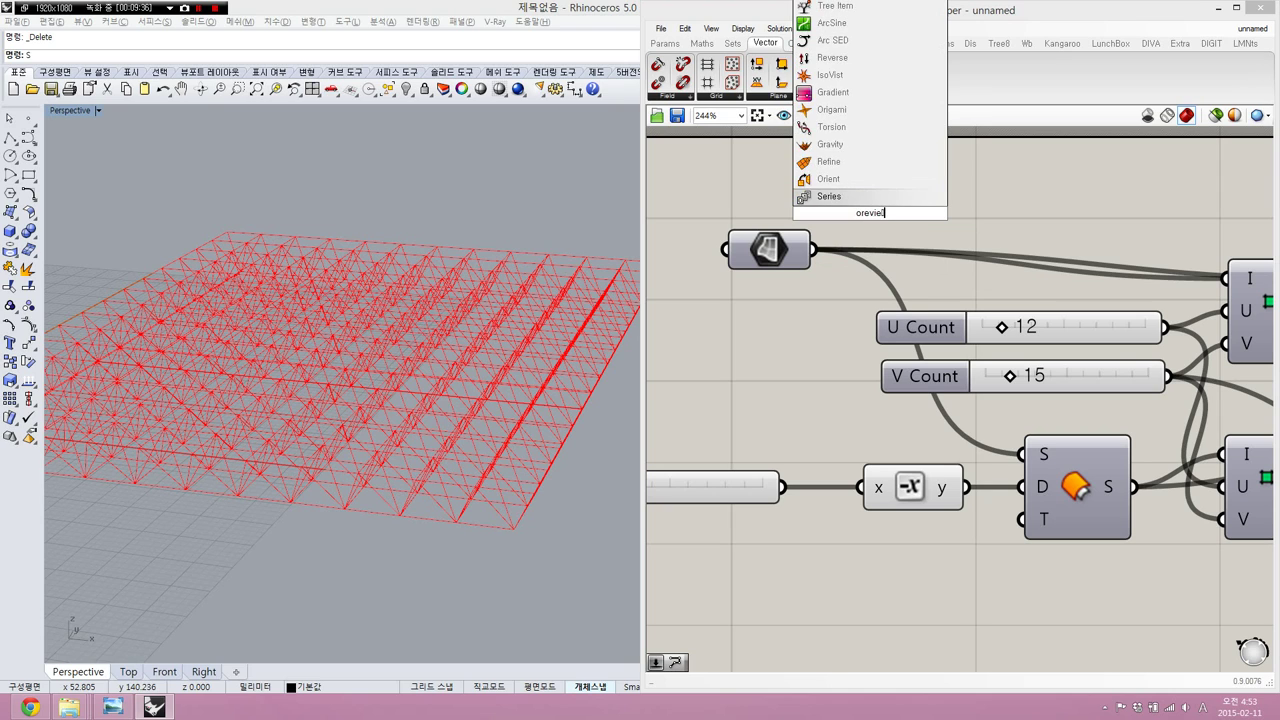
pyautogui.press('BackSpace')
pyautogui.press('BackSpace')
pyautogui.press('BackSpace')
pyautogui.write('preview')
pyautogui.press('Return')
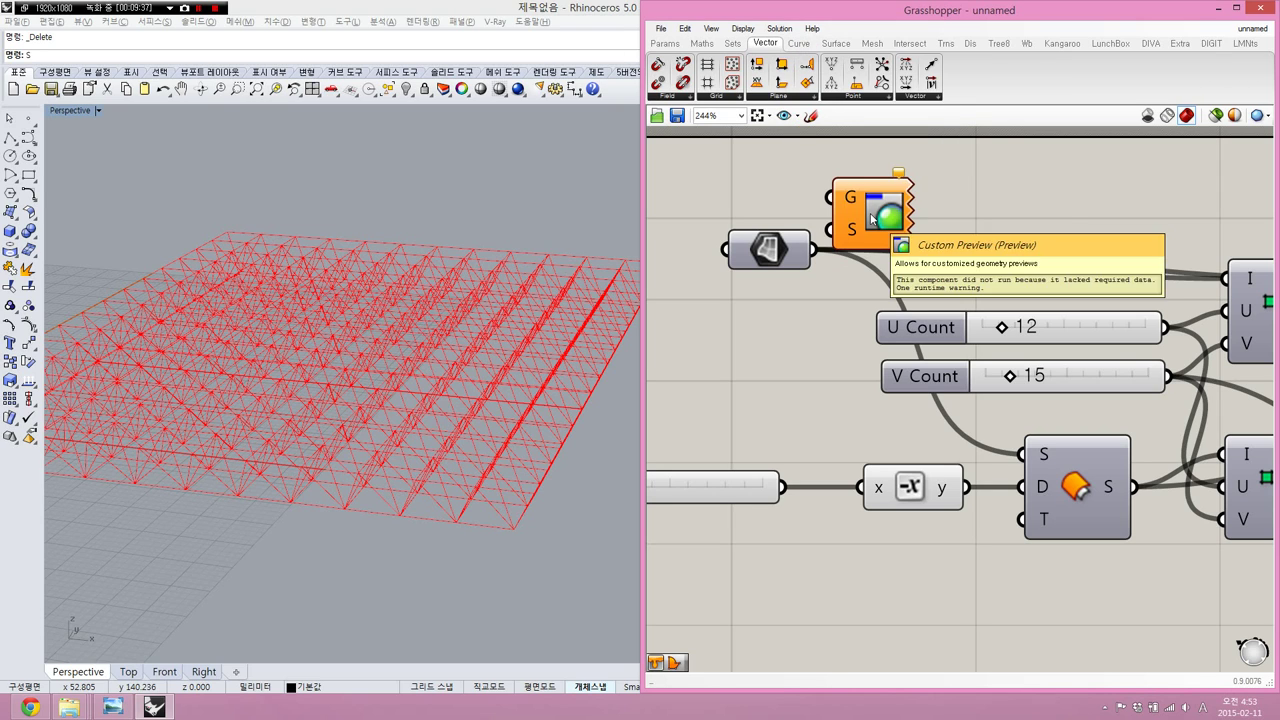
pyautogui.moveTo(872, 207); pyautogui.dragTo(1034, 209)
# - Insert a Colour Swatch and wire the Surface parameter to Custom Preview's G input and the swatch to its S input
pyautogui.doubleClick(930, 214)
pyautogui.write('swatch')
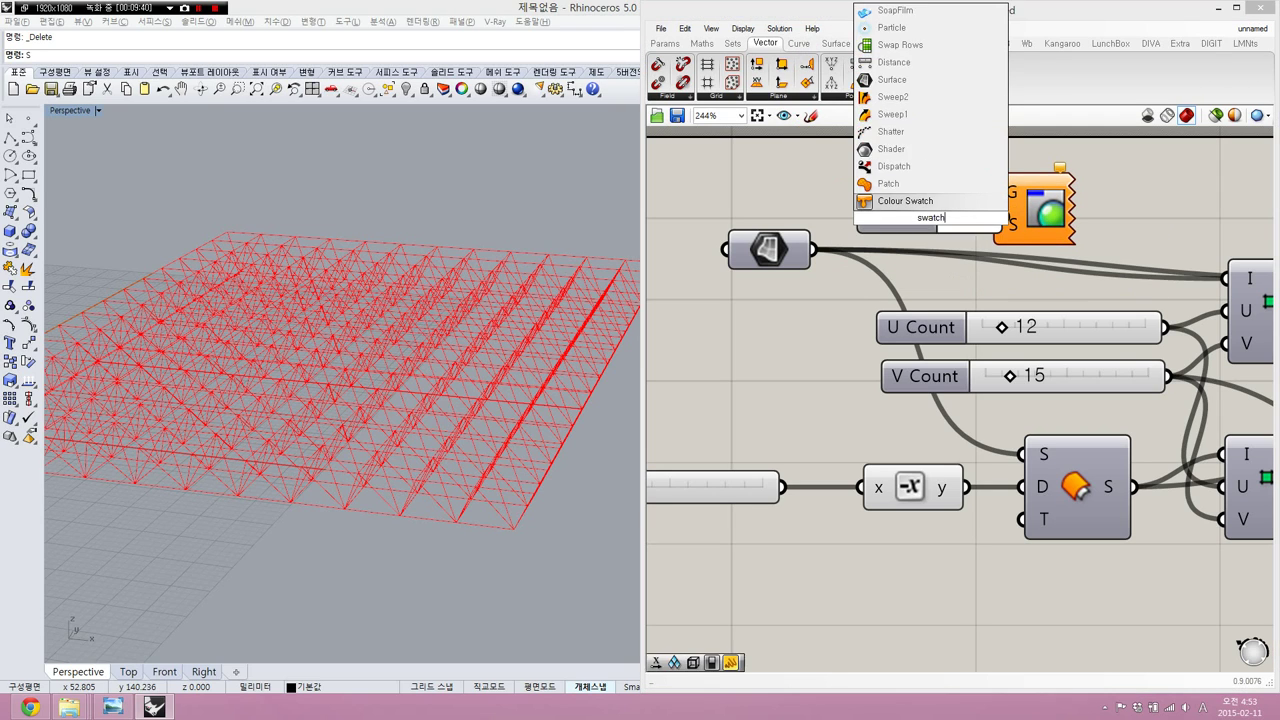
pyautogui.press('Return')
pyautogui.click(775, 250)
pyautogui.moveTo(778, 254)
pyautogui.mouseDown()
pyautogui.moveTo(770, 200)
pyautogui.moveTo(990, 192)
pyautogui.mouseUp()
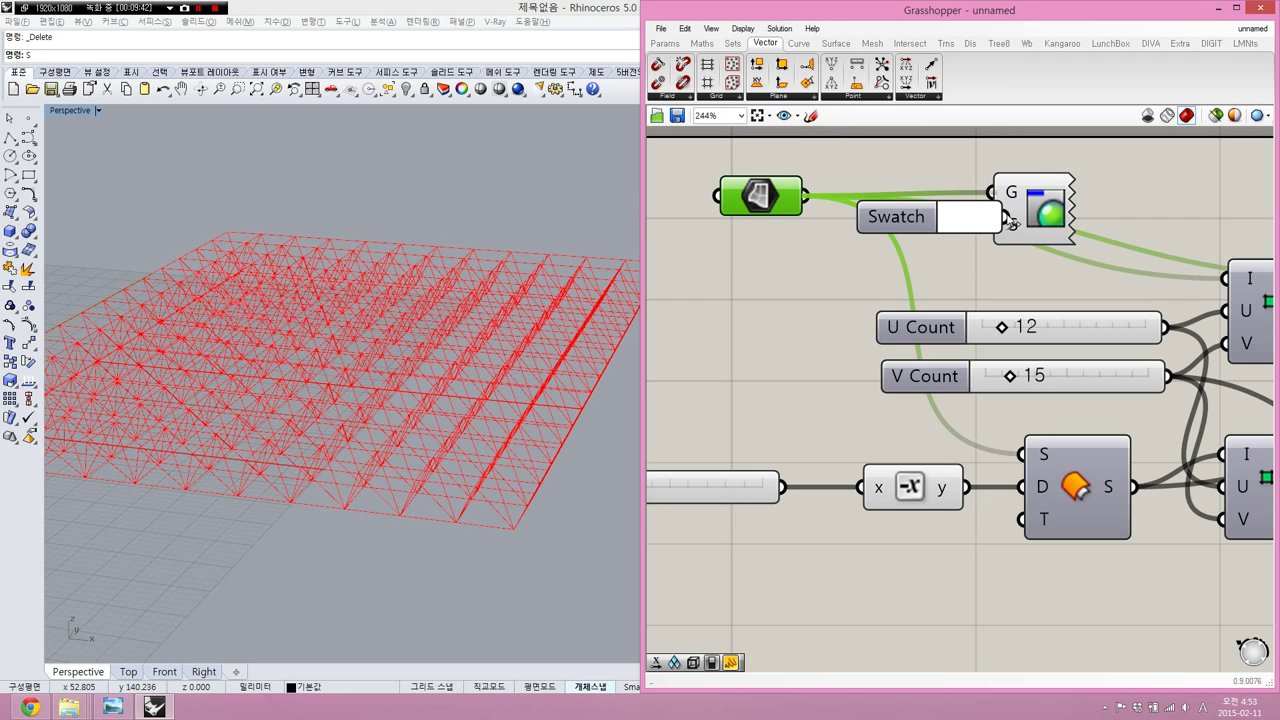
pyautogui.moveTo(918, 218); pyautogui.dragTo(837, 247)
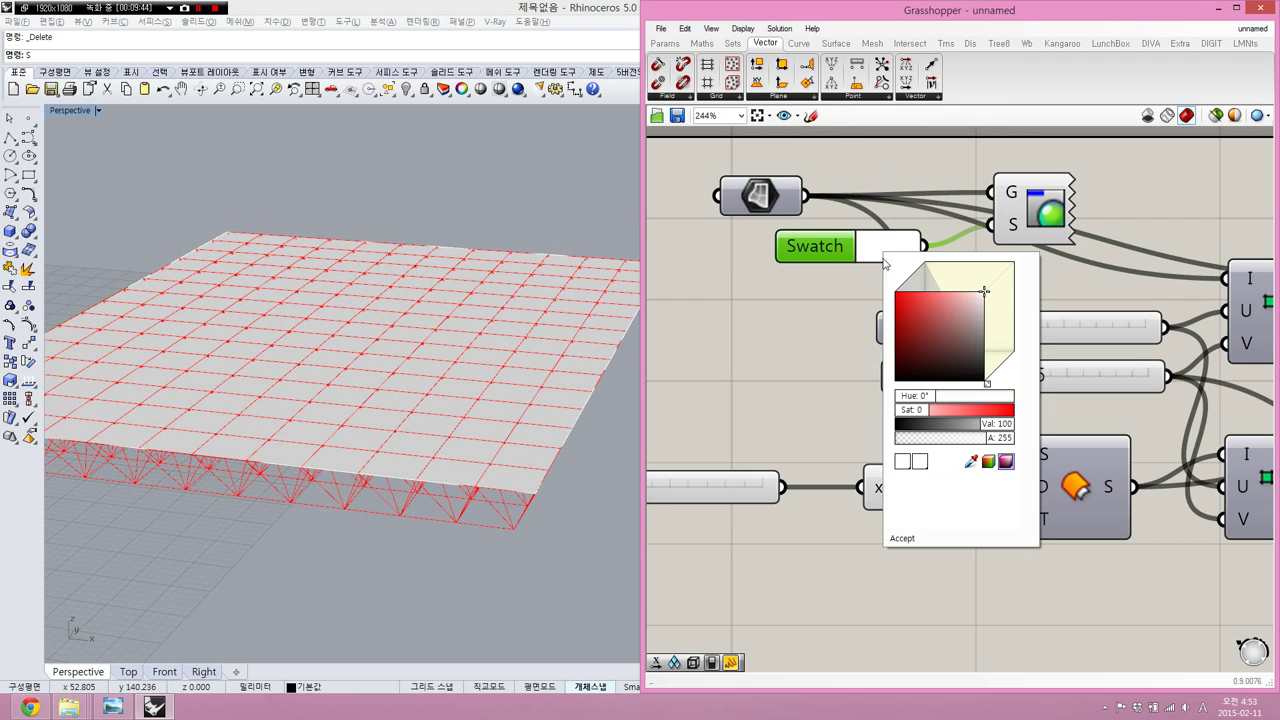
# - Set the surface's Colour Swatch to a light, semi-transparent cyan
pyautogui.click(885, 250)
pyautogui.click(940, 324)
pyautogui.click(924, 325)
pyautogui.moveTo(947, 396); pyautogui.dragTo(952, 396)
pyautogui.moveTo(938, 322); pyautogui.dragTo(859, 243)
pyautogui.moveTo(992, 445); pyautogui.dragTo(922, 445)
pyautogui.click(807, 337)
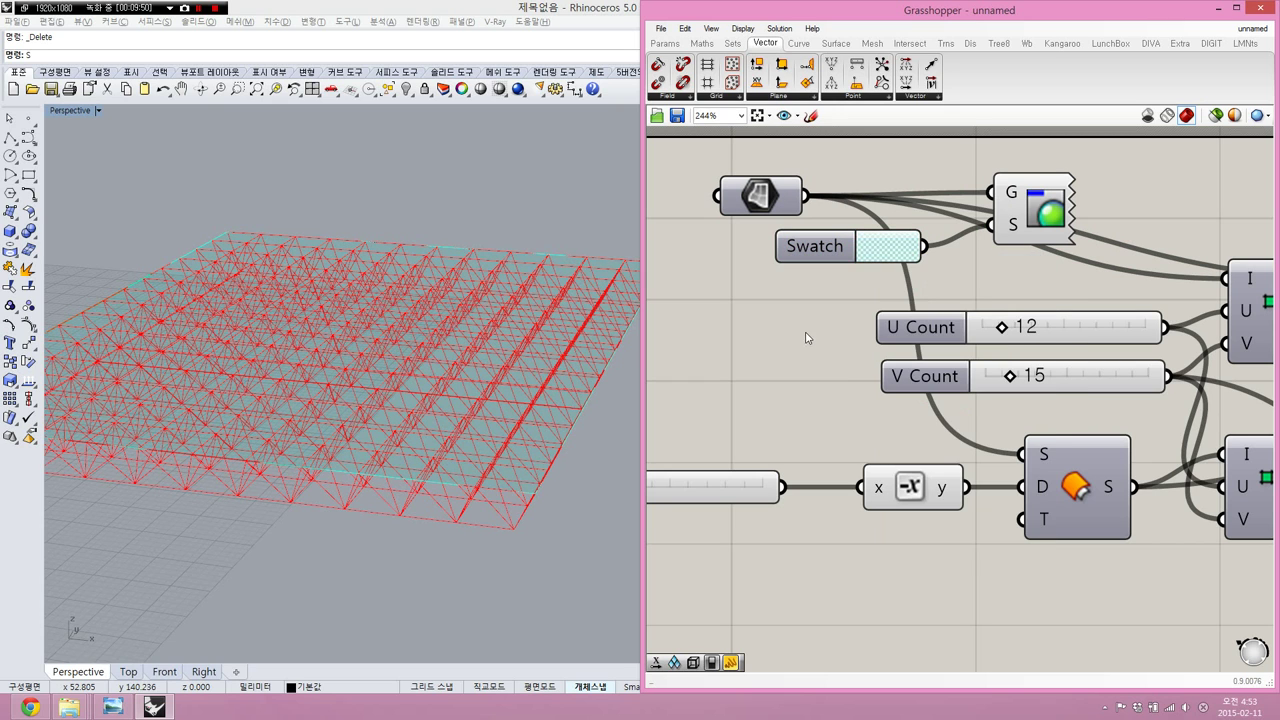
# - Set the slider driving the surface offset distance to 7
pyautogui.moveTo(928, 368); pyautogui.dragTo(938, 266, button='right')
pyautogui.moveTo(364, 400)
pyautogui.mouseDown(button='right')
pyautogui.moveTo(380, 356)
pyautogui.moveTo(352, 403)
pyautogui.mouseUp(button='right')
pyautogui.scroll(-2, 370, 388)
pyautogui.moveTo(778, 400); pyautogui.dragTo(897, 377, button='right')
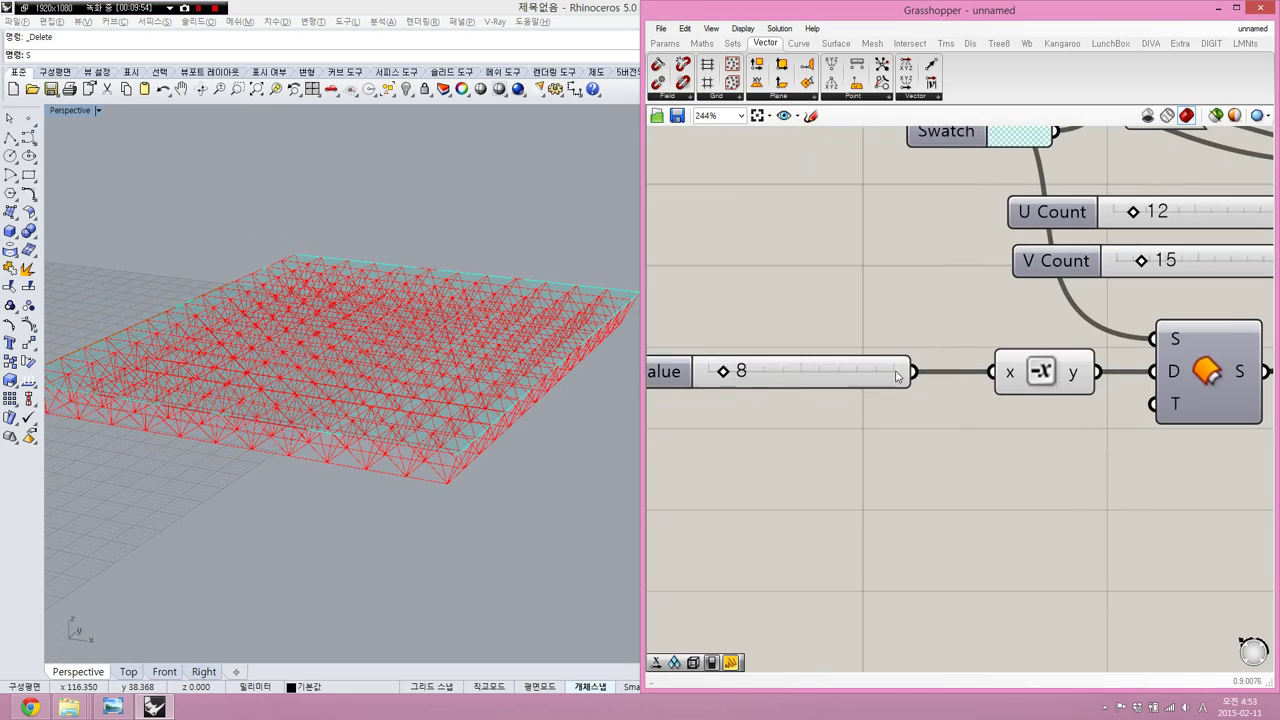
pyautogui.moveTo(726, 372)
pyautogui.mouseDown()
pyautogui.moveTo(749, 372)
pyautogui.moveTo(723, 372)
pyautogui.mouseUp()
pyautogui.click(1030, 392)
pyautogui.click(1015, 456)
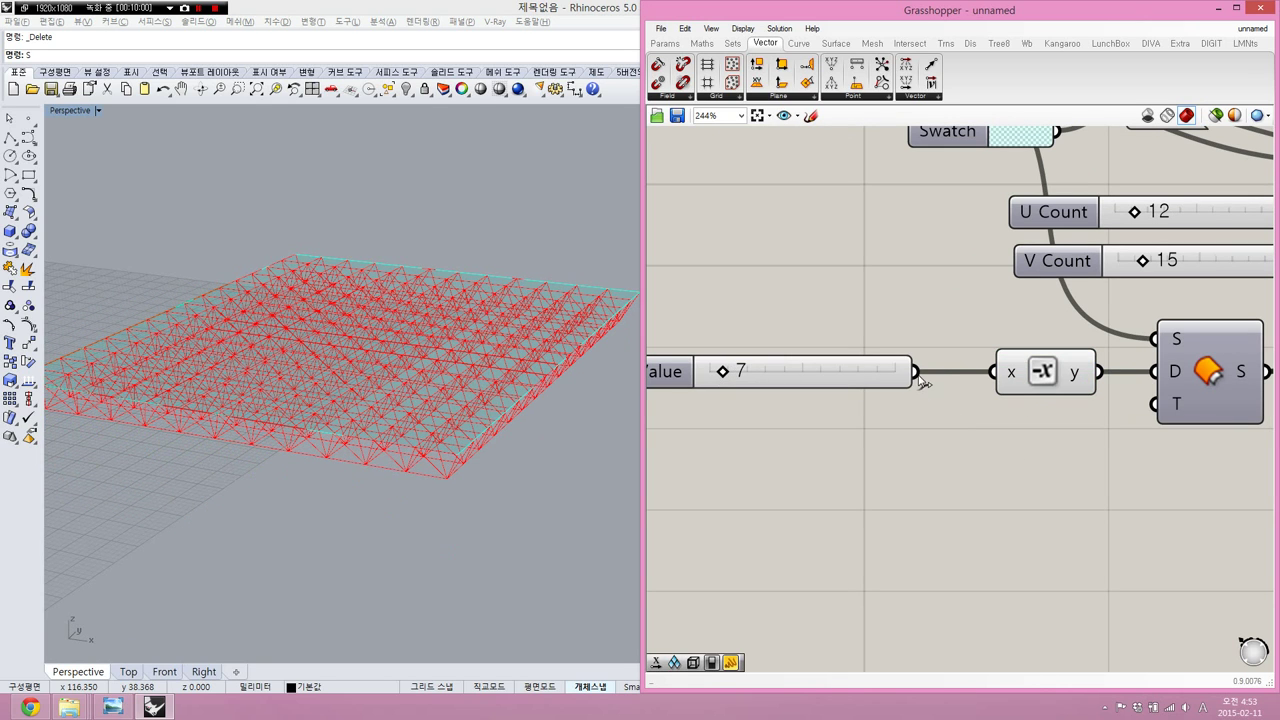
# - Try feeding the offset distance slider directly into Offset Surface's D input, and reconnect D to the Negative component's output
pyautogui.moveTo(922, 372); pyautogui.dragTo(1155, 372)
pyautogui.moveTo(848, 382); pyautogui.dragTo(856, 469)
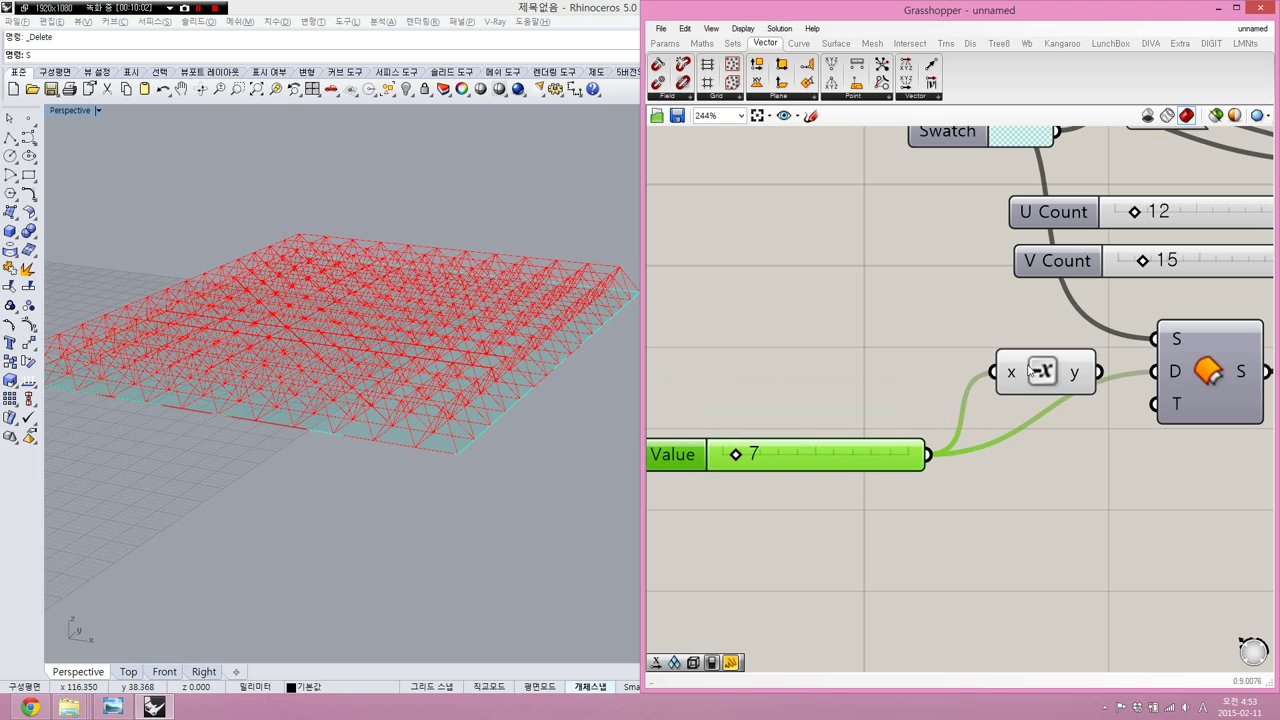
pyautogui.moveTo(1030, 370); pyautogui.dragTo(993, 355)
pyautogui.moveTo(1147, 374); pyautogui.dragTo(1152, 372)
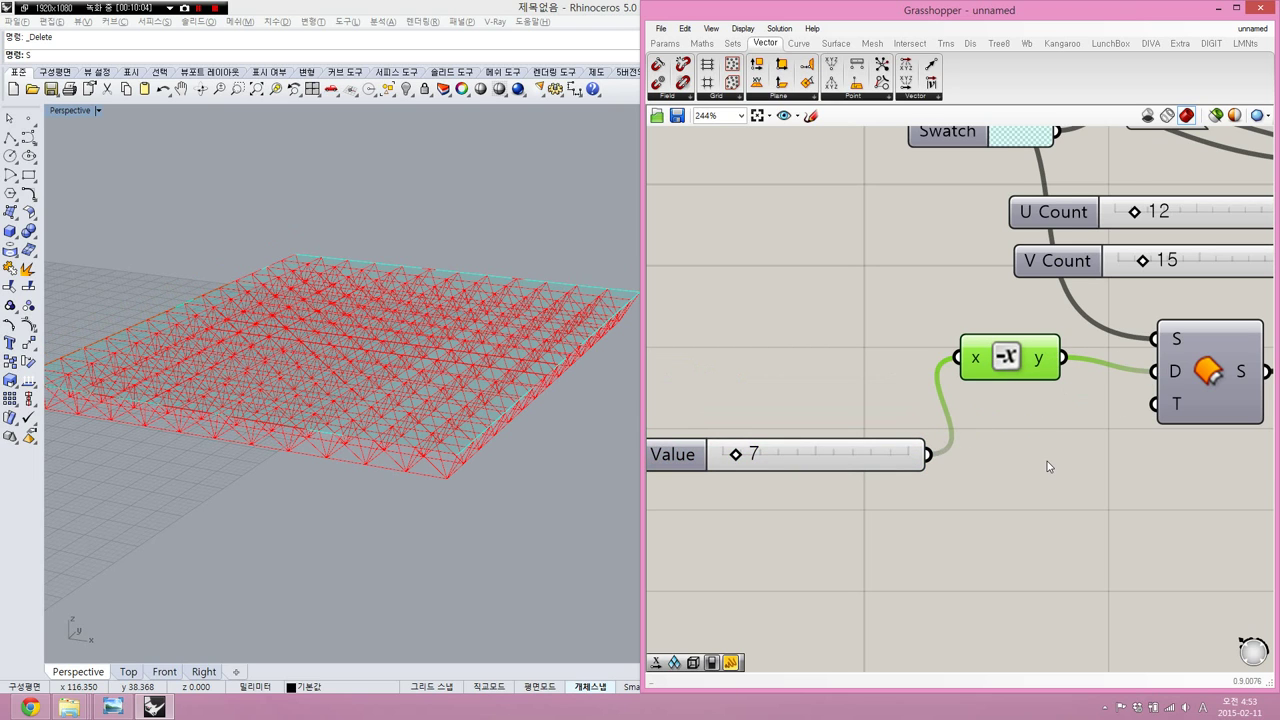
# - Insert a Stream Filter component below the Negative component
pyautogui.moveTo(1047, 461); pyautogui.dragTo(997, 406, button='right')
pyautogui.doubleClick(997, 406)
pyautogui.write('stream filter')
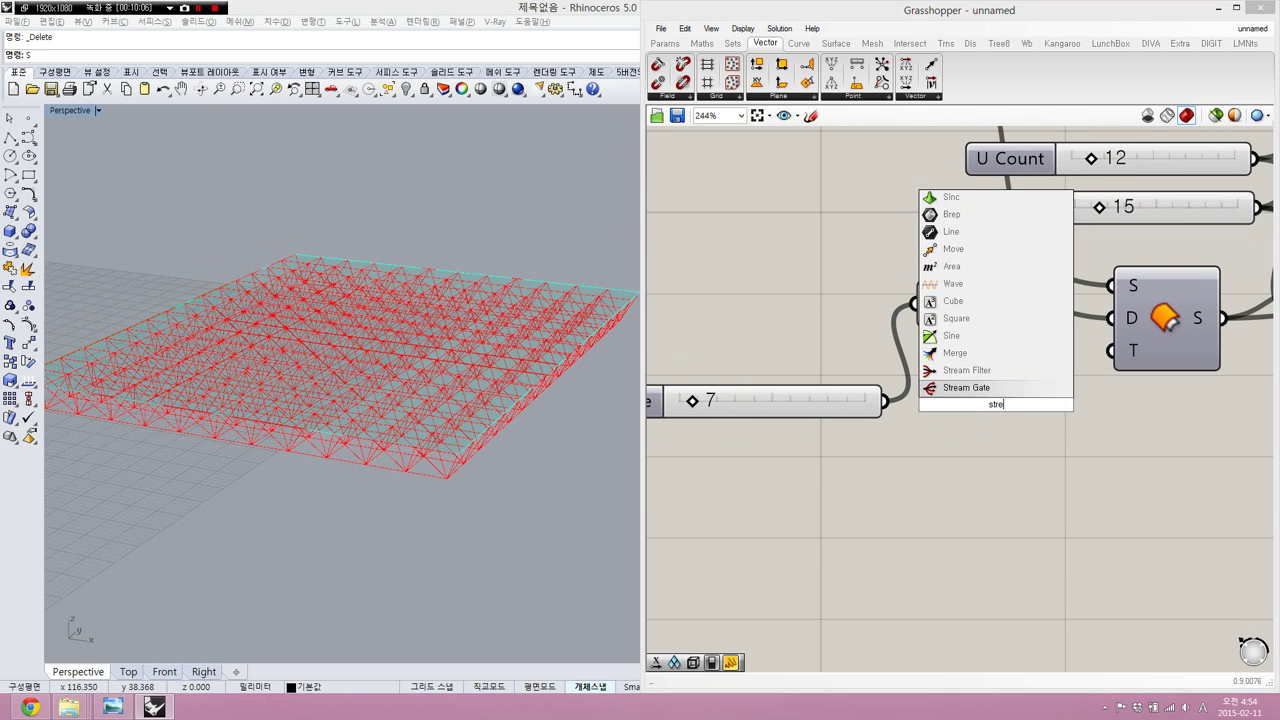
pyautogui.press('Return')
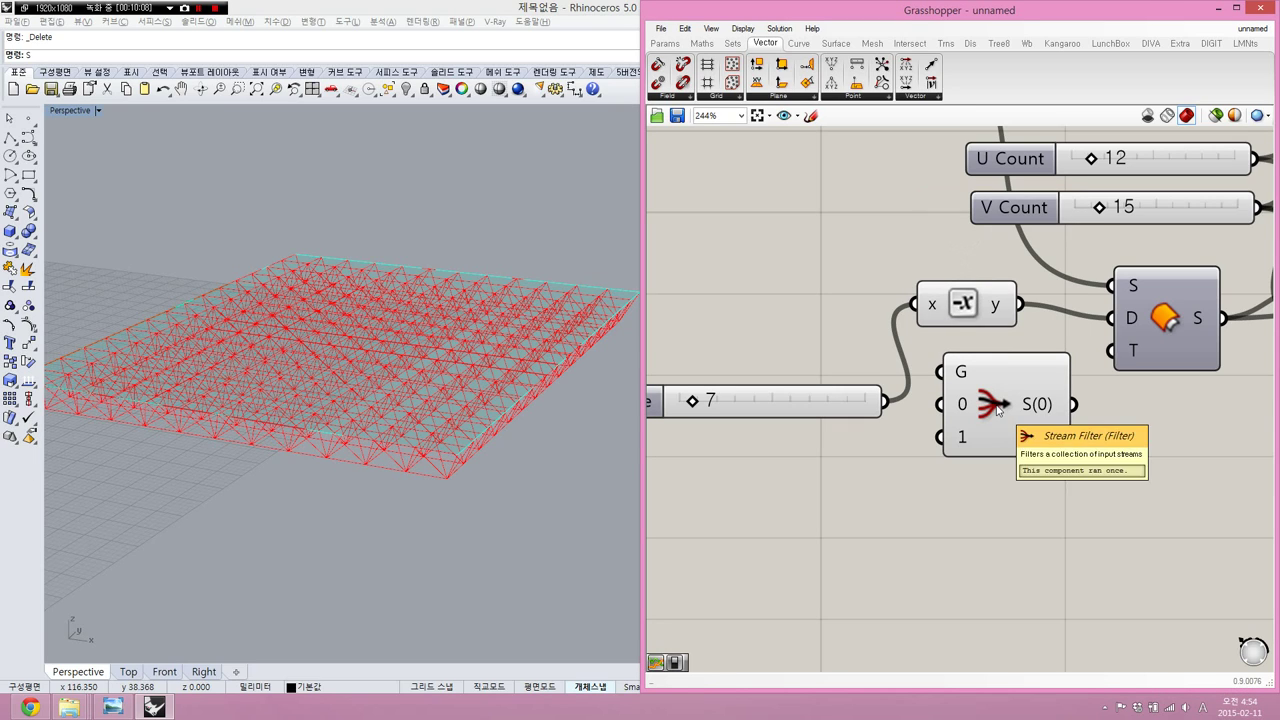
# - Add a Boolean Toggle beside the Stream Filter and connect it to the filter's G input
pyautogui.moveTo(837, 417); pyautogui.dragTo(788, 341)
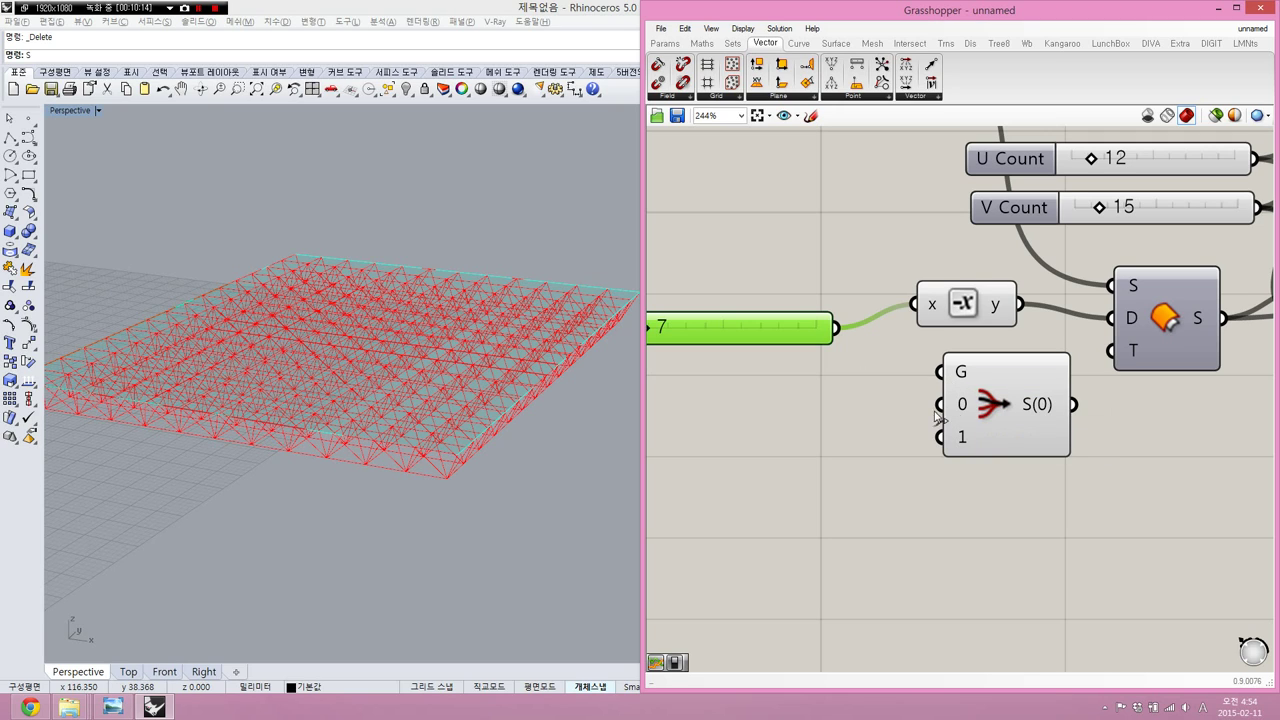
pyautogui.scroll(2, 996, 427)
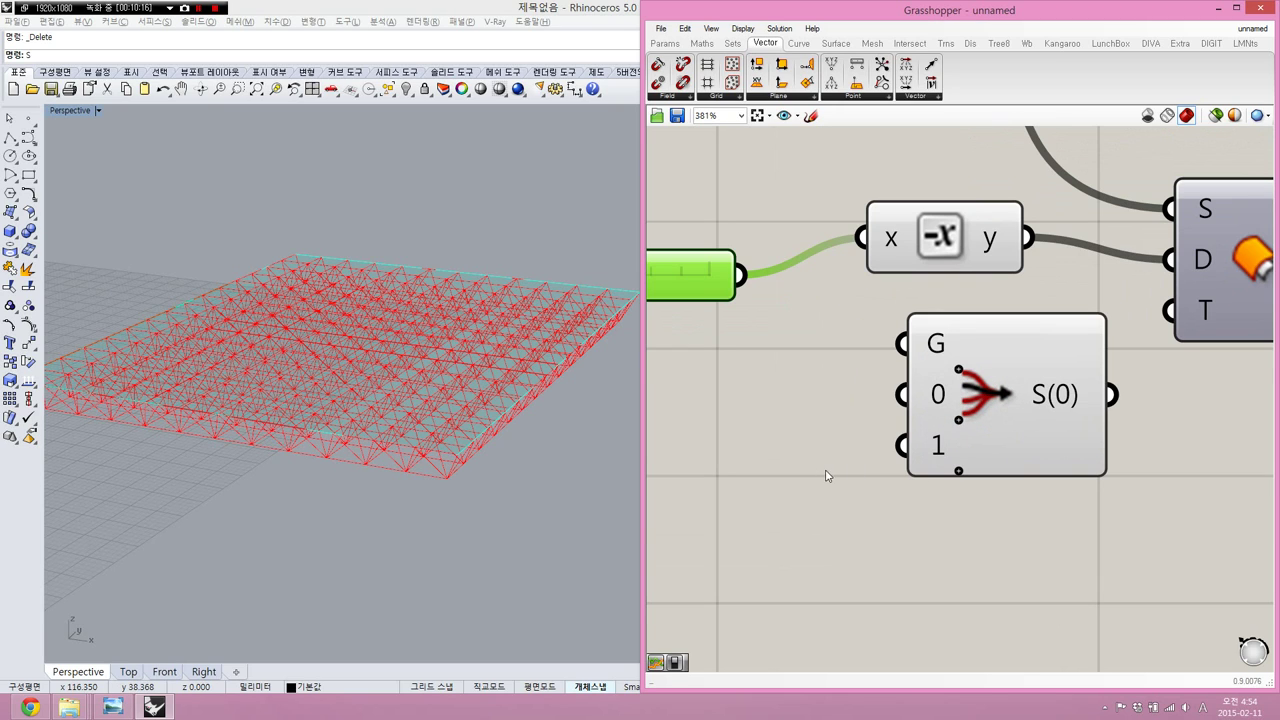
pyautogui.doubleClick(810, 392)
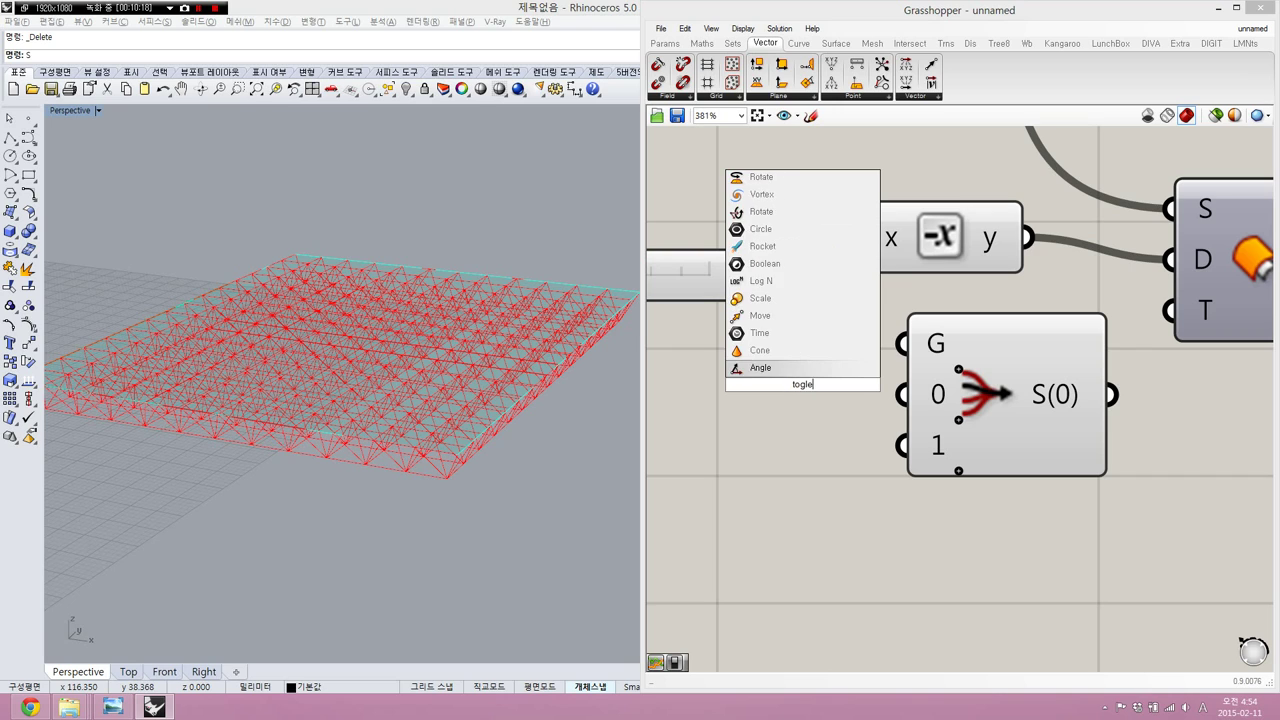
pyautogui.write('toggle')
pyautogui.press('Return')
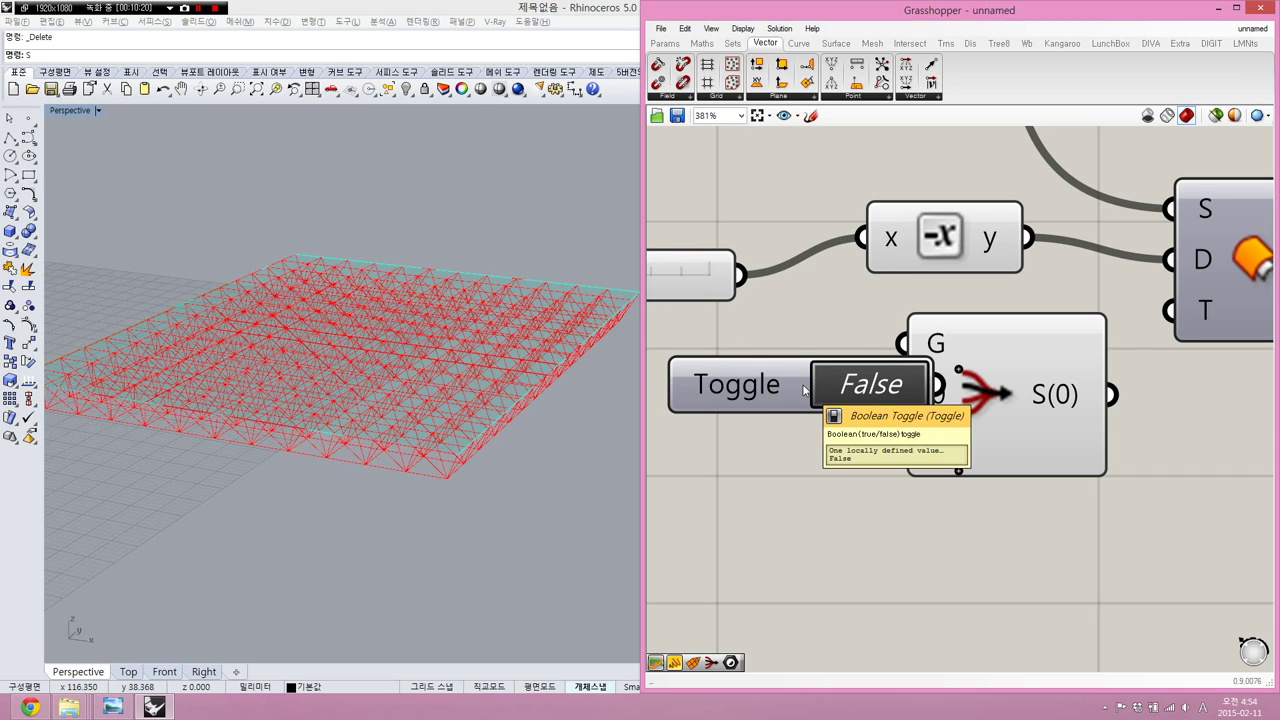
pyautogui.moveTo(851, 359); pyautogui.dragTo(903, 344)
pyautogui.scroll(-2, 916, 330)
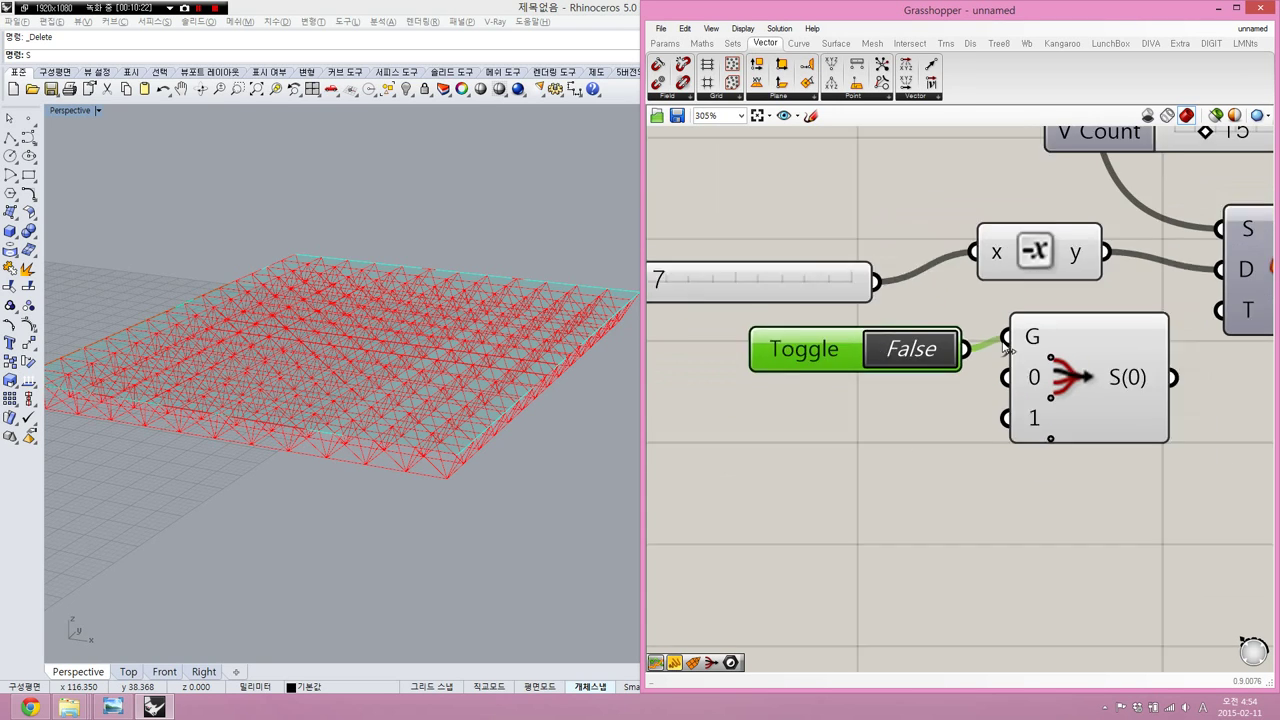
# - Wire the offset slider to the Stream Filter's input 0, the Negative output to input 1, and the filter's output to Offset Surface's D
pyautogui.moveTo(903, 293); pyautogui.dragTo(1005, 370)
pyautogui.moveTo(1139, 370); pyautogui.dragTo(1176, 284)
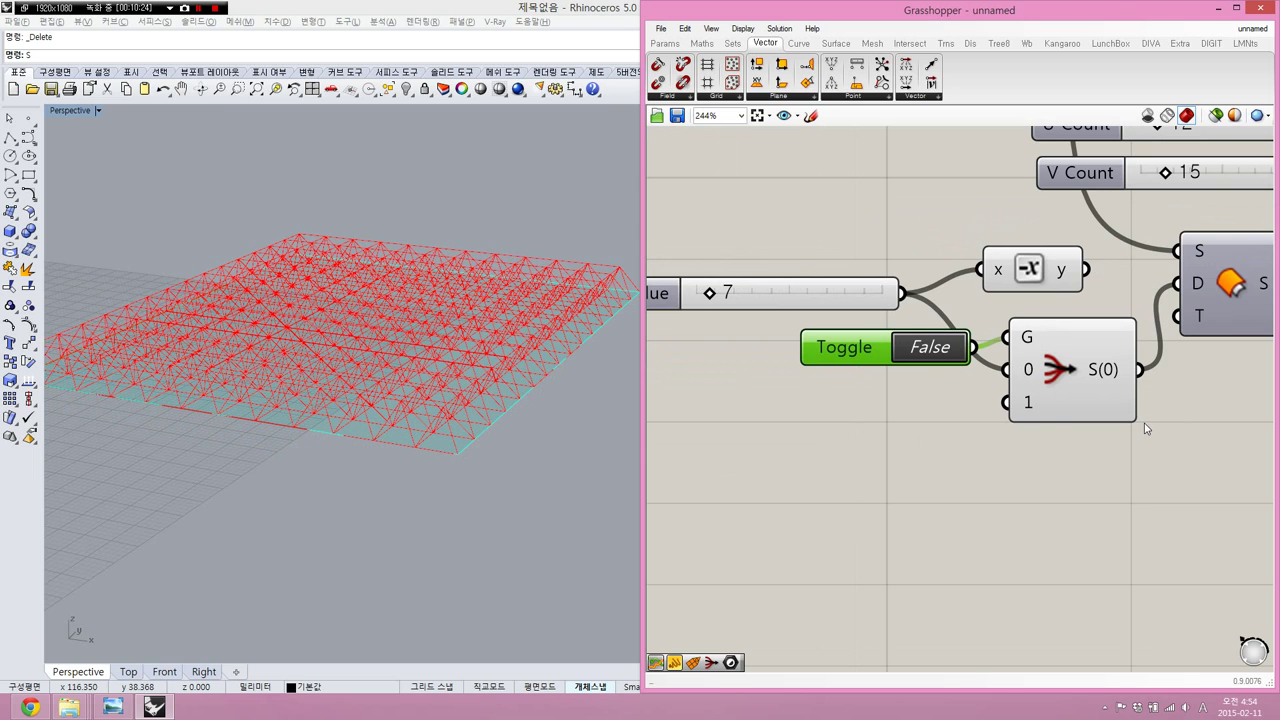
pyautogui.moveTo(845, 348); pyautogui.dragTo(683, 425)
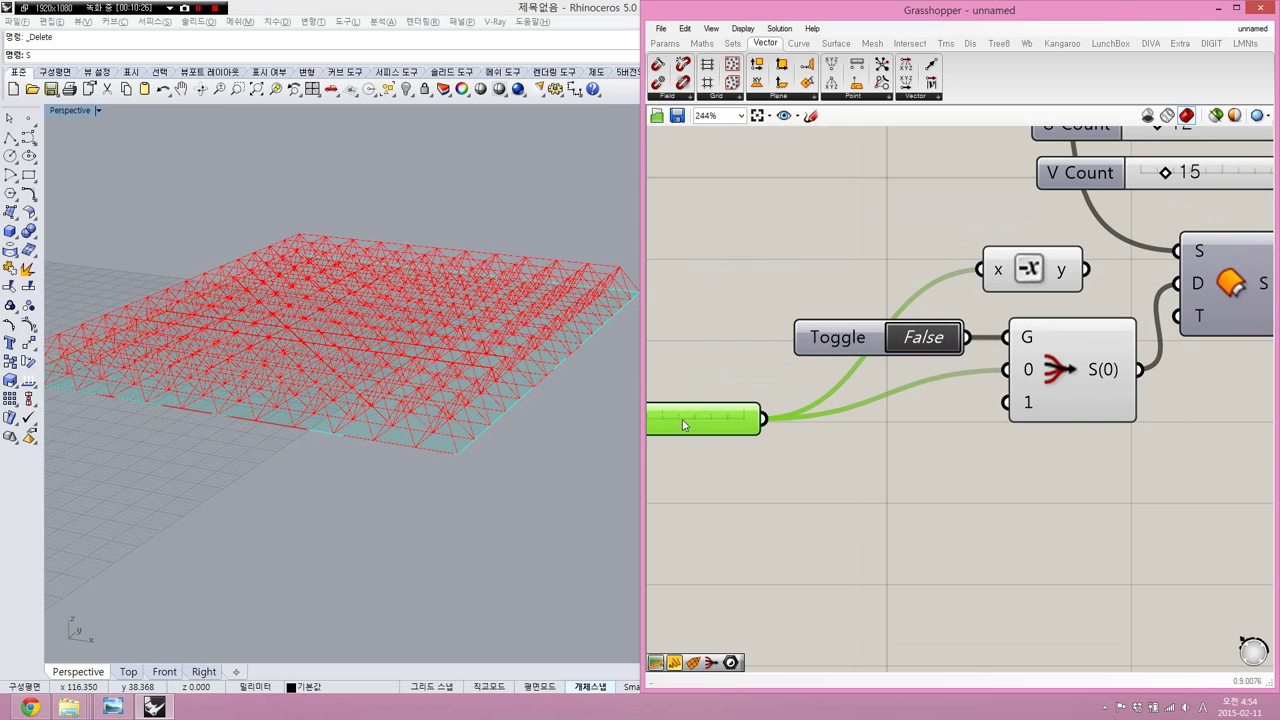
pyautogui.moveTo(1060, 265); pyautogui.dragTo(1005, 402)
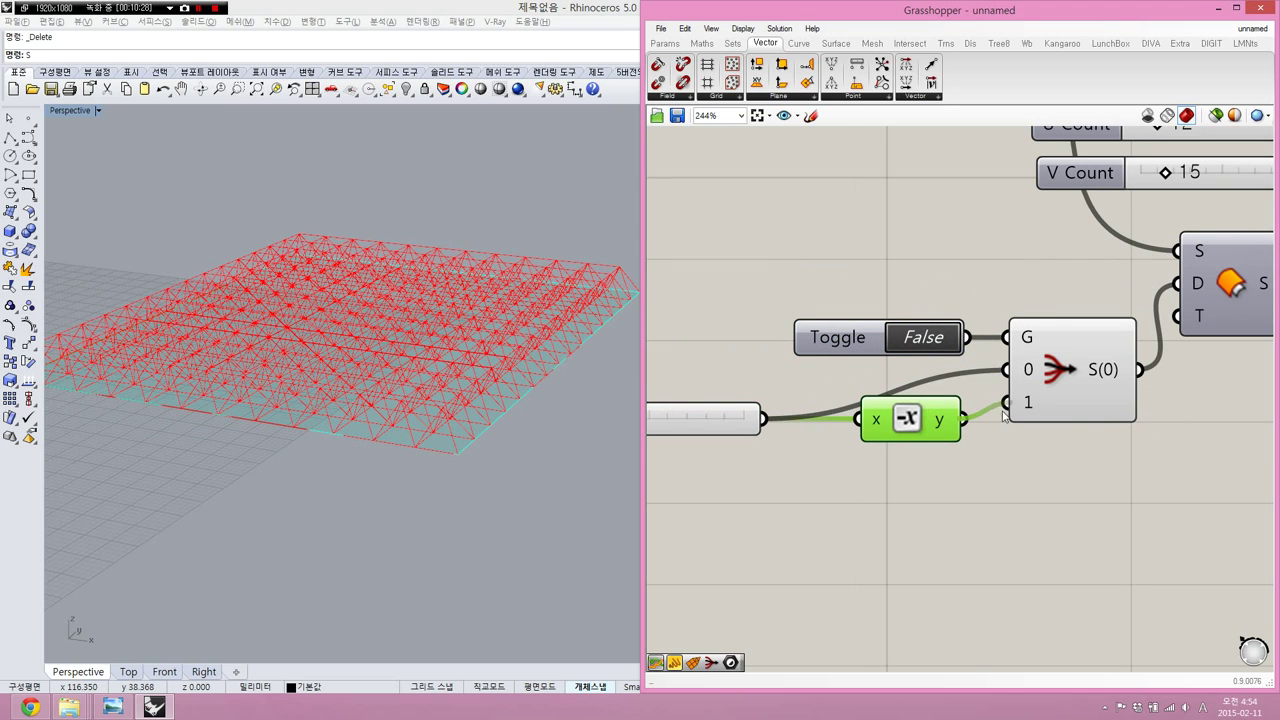
# - Switch the Boolean Toggle to True and tidy the offset slider's placement beside the Negative component
pyautogui.click(1015, 503)
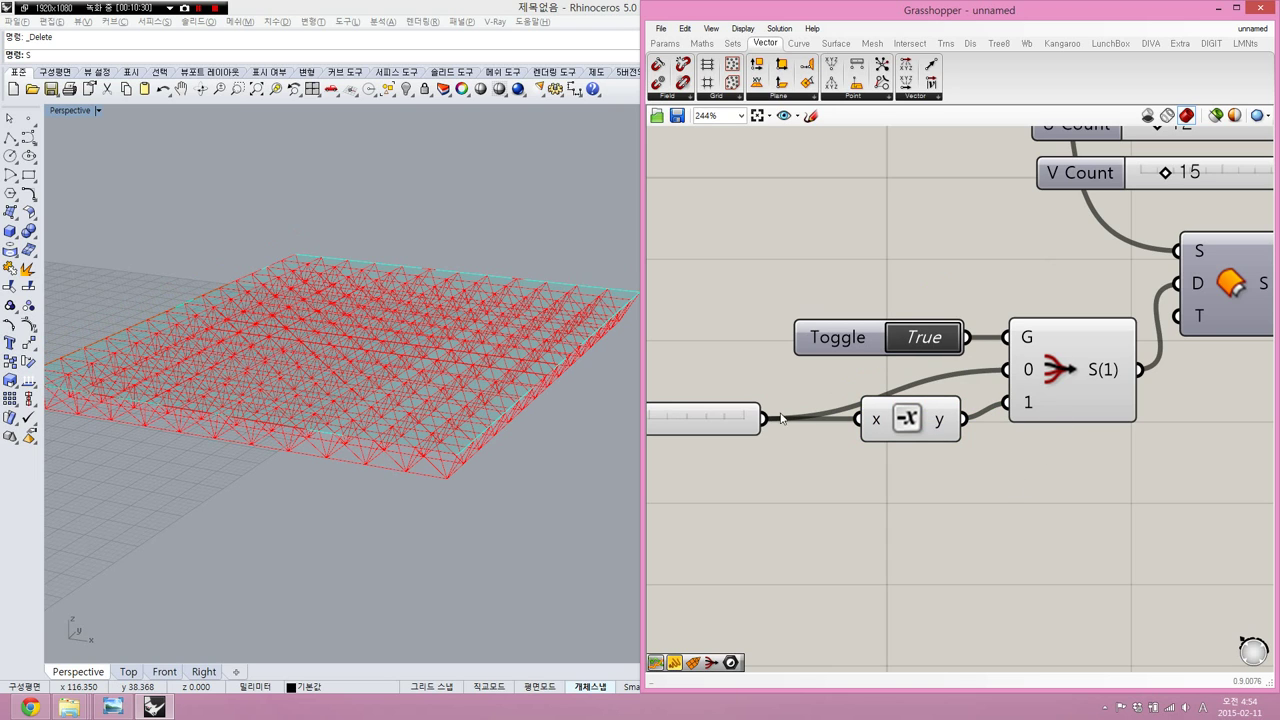
pyautogui.moveTo(731, 433); pyautogui.dragTo(733, 410)
pyautogui.click(943, 388)
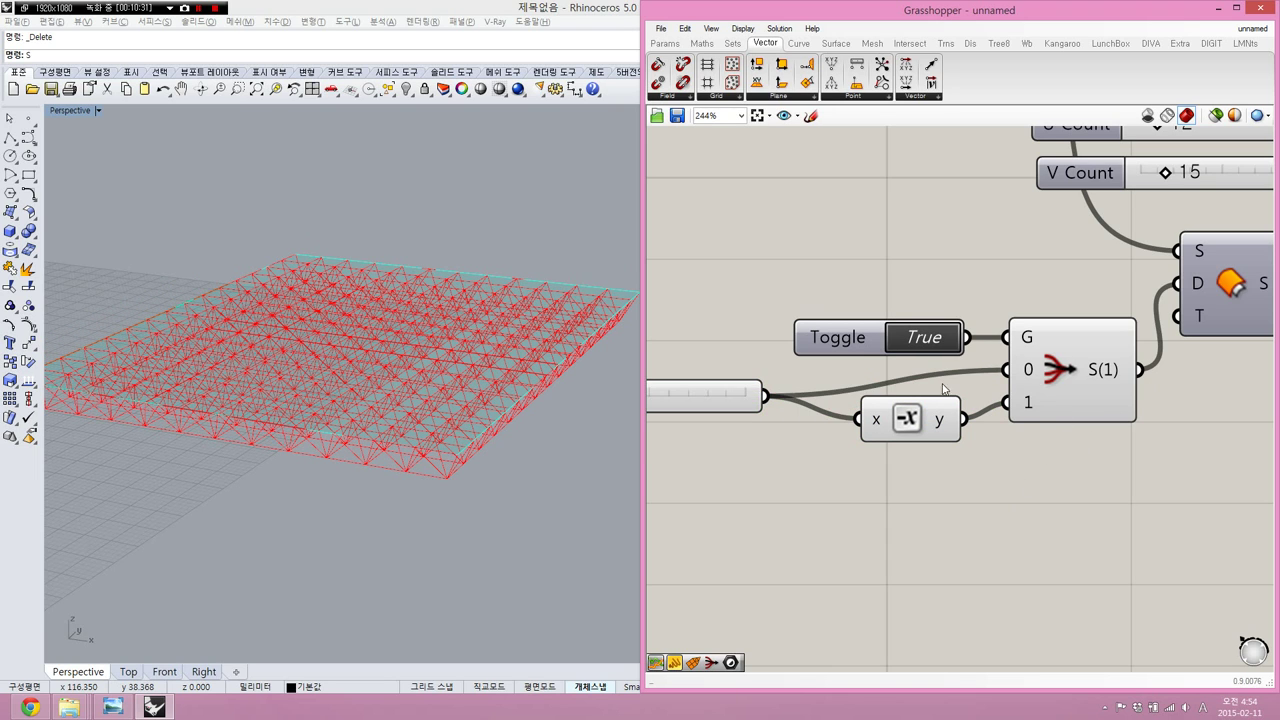
pyautogui.scroll(2, 1137, 390)
pyautogui.scroll(-3, 1100, 390)
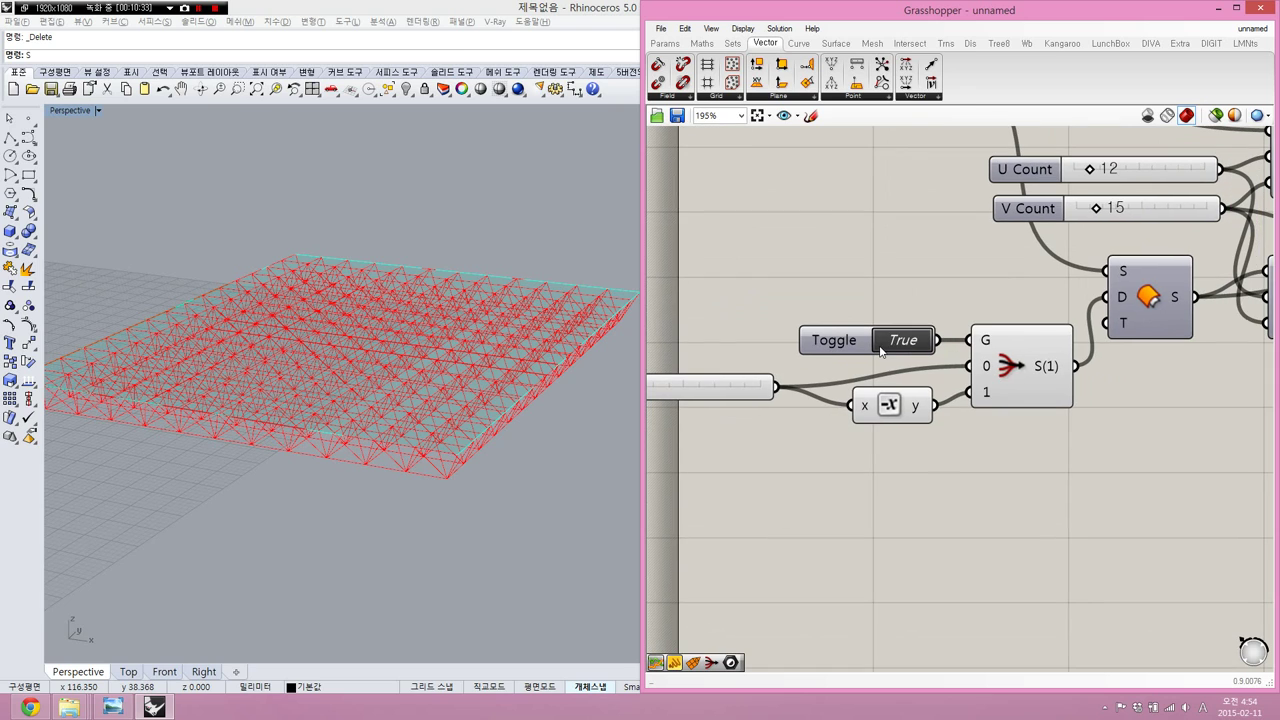
pyautogui.doubleClick(881, 346)
pyautogui.scroll(-2, 872, 261)
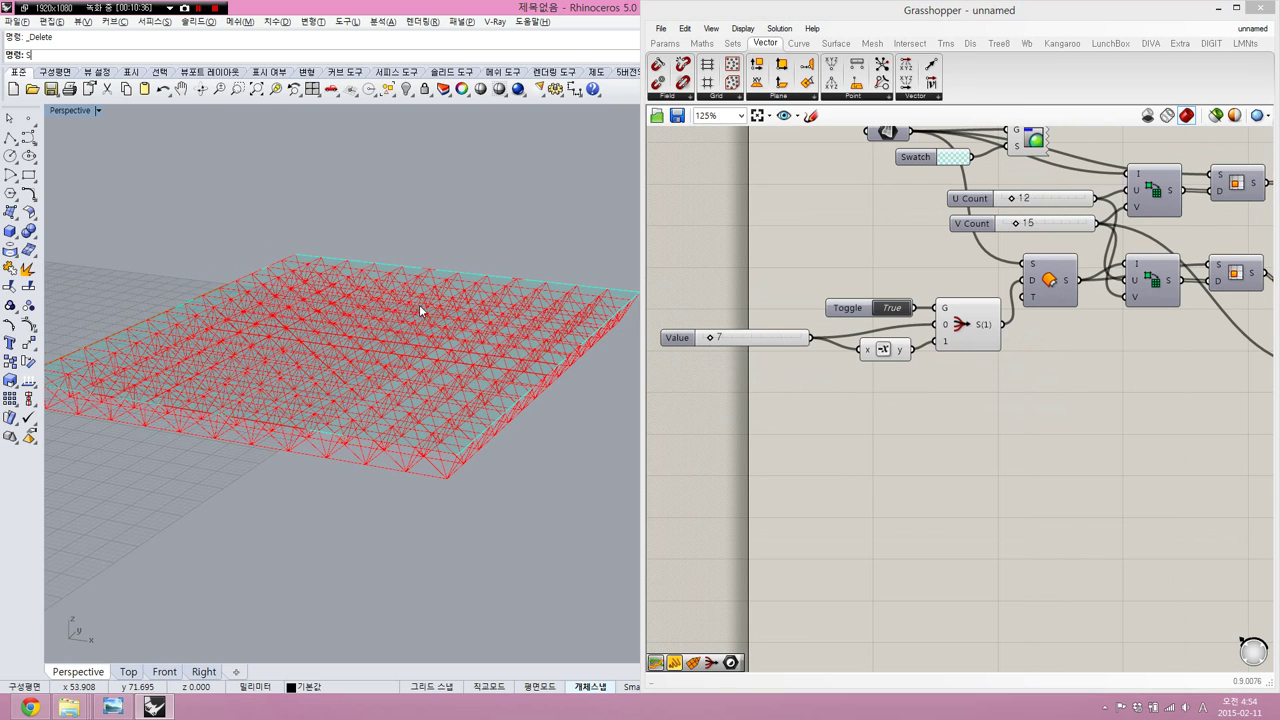
# - Show the hidden base surface in Rhino with the Show command
pyautogui.write('Sshow')
pyautogui.press('Return')
pyautogui.write('Sohw')
pyautogui.press('BackSpace')
pyautogui.press('BackSpace')
pyautogui.press('BackSpace')
pyautogui.write('sho')
pyautogui.press('BackSpace')
pyautogui.press('BackSpace')
pyautogui.press('BackSpace')
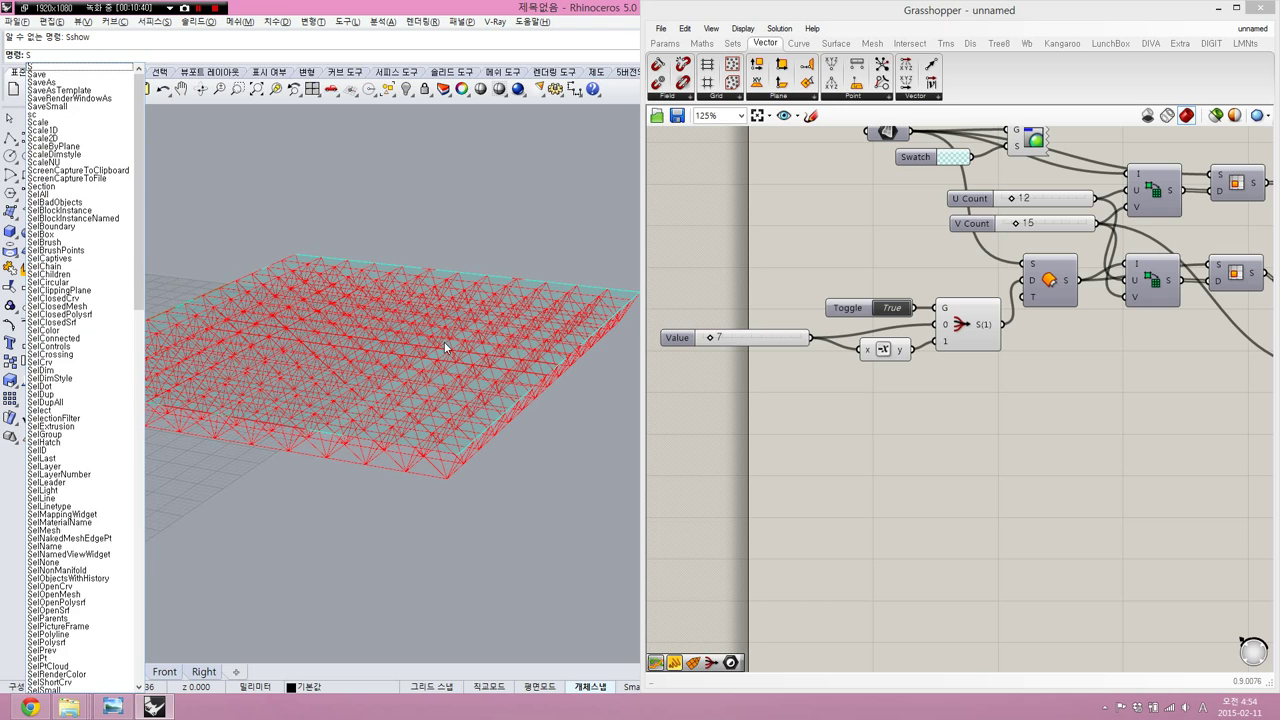
pyautogui.write('how')
pyautogui.press('Return')
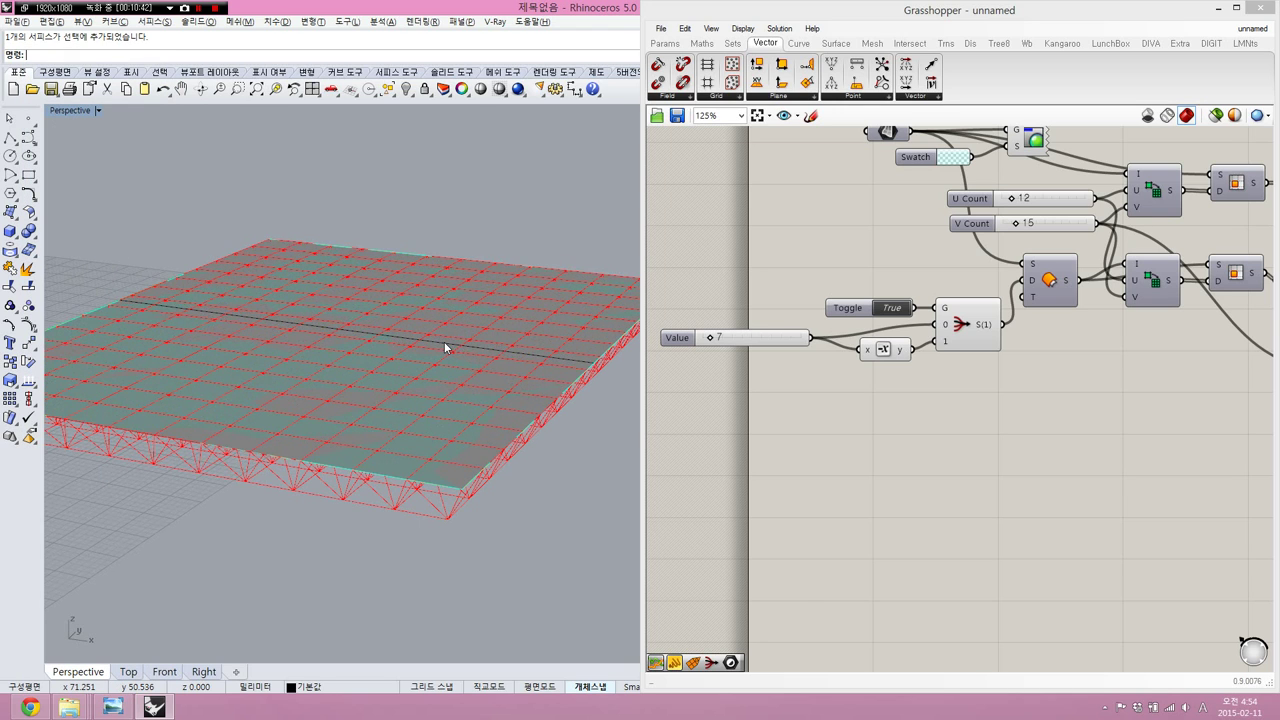
# - Rebuild the base surface with 5 points and degree 3 in both U and V, deleting the input
pyautogui.write('Buil')
pyautogui.press('BackSpace')
pyautogui.press('BackSpace')
pyautogui.press('BackSpace')
pyautogui.press('BackSpace')
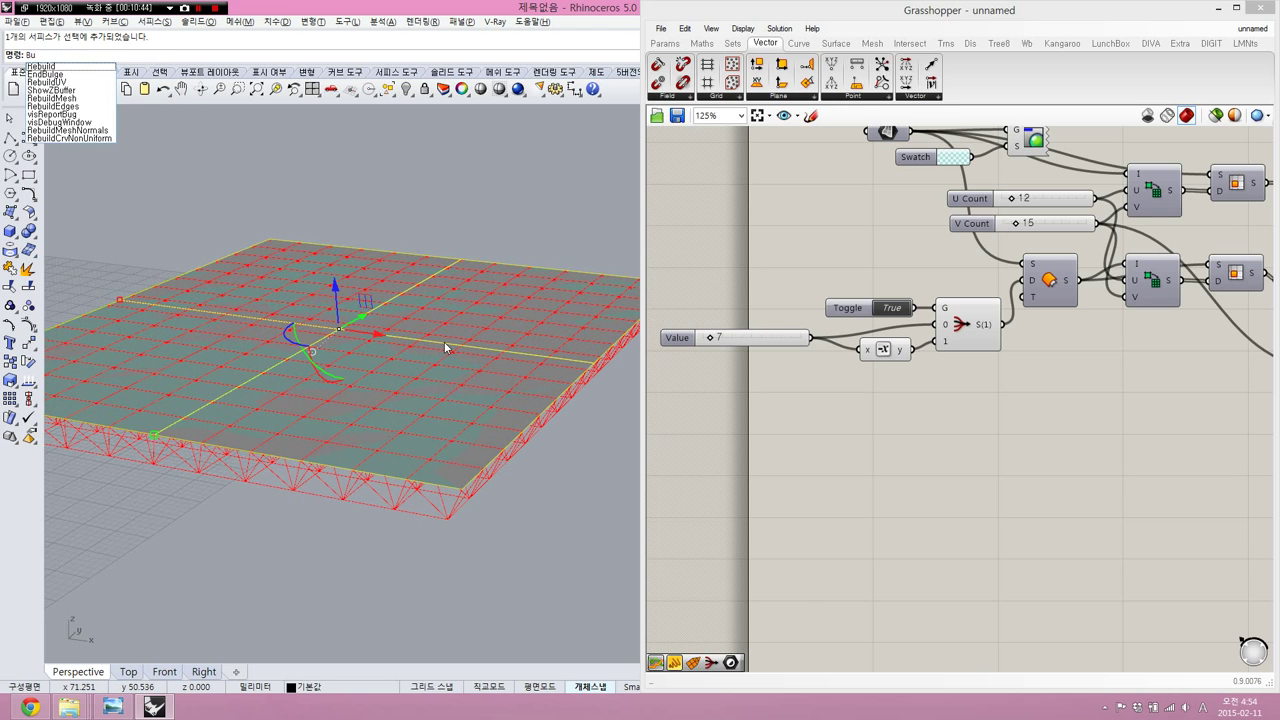
pyautogui.write('Rebuild')
pyautogui.press('Return')
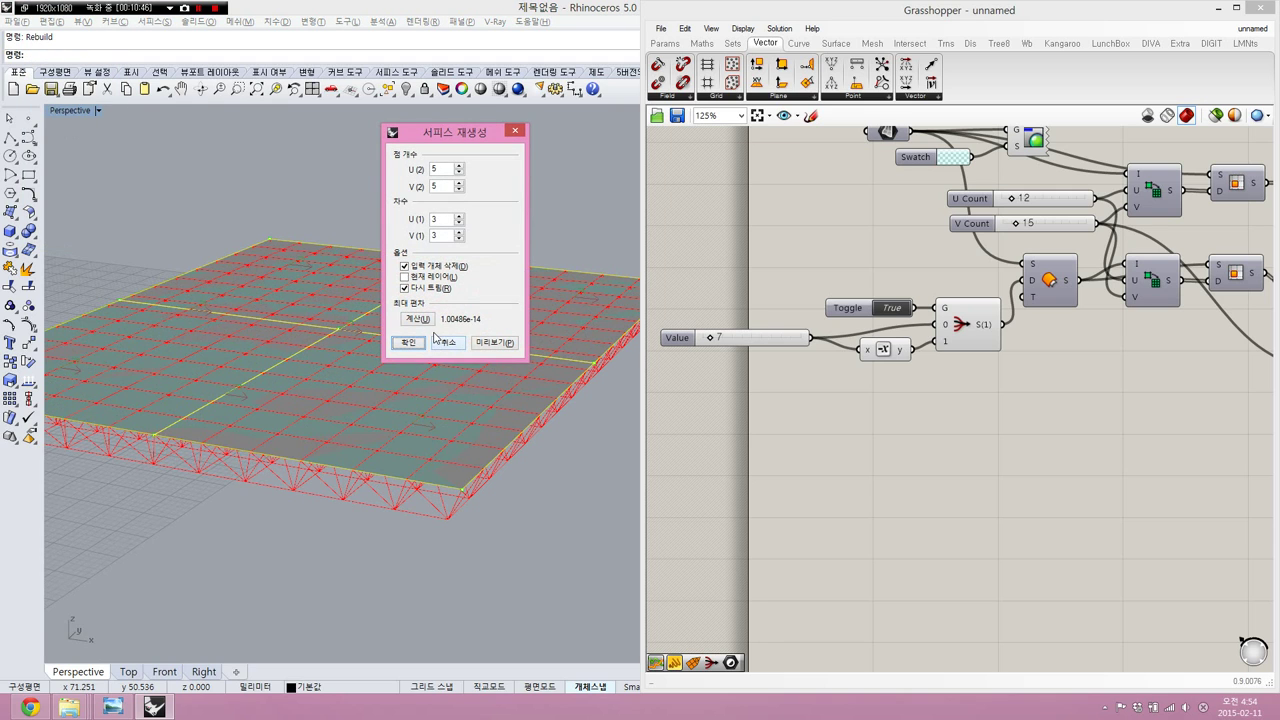
pyautogui.click(408, 343)
# - Bend the base surface into a wave by raising one side's control points in Z and moving those on the opposite side
pyautogui.moveTo(364, 248); pyautogui.dragTo(547, 441)
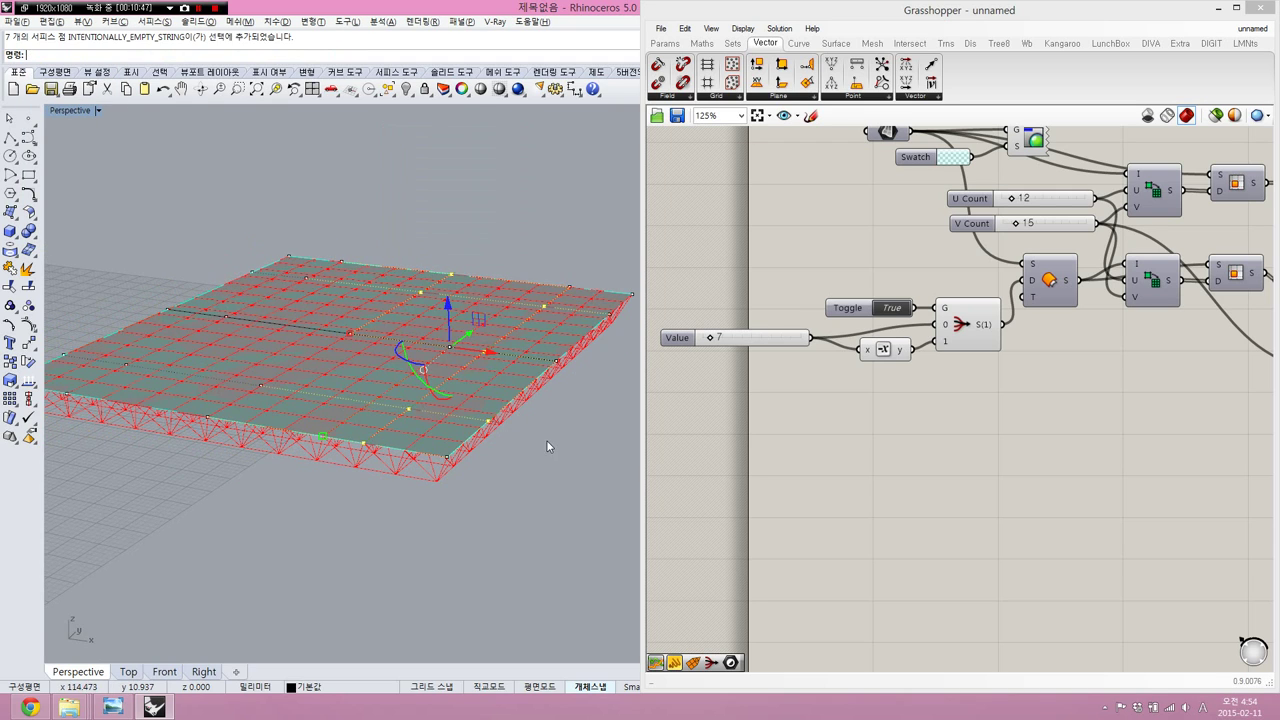
pyautogui.moveTo(441, 318); pyautogui.dragTo(436, 147)
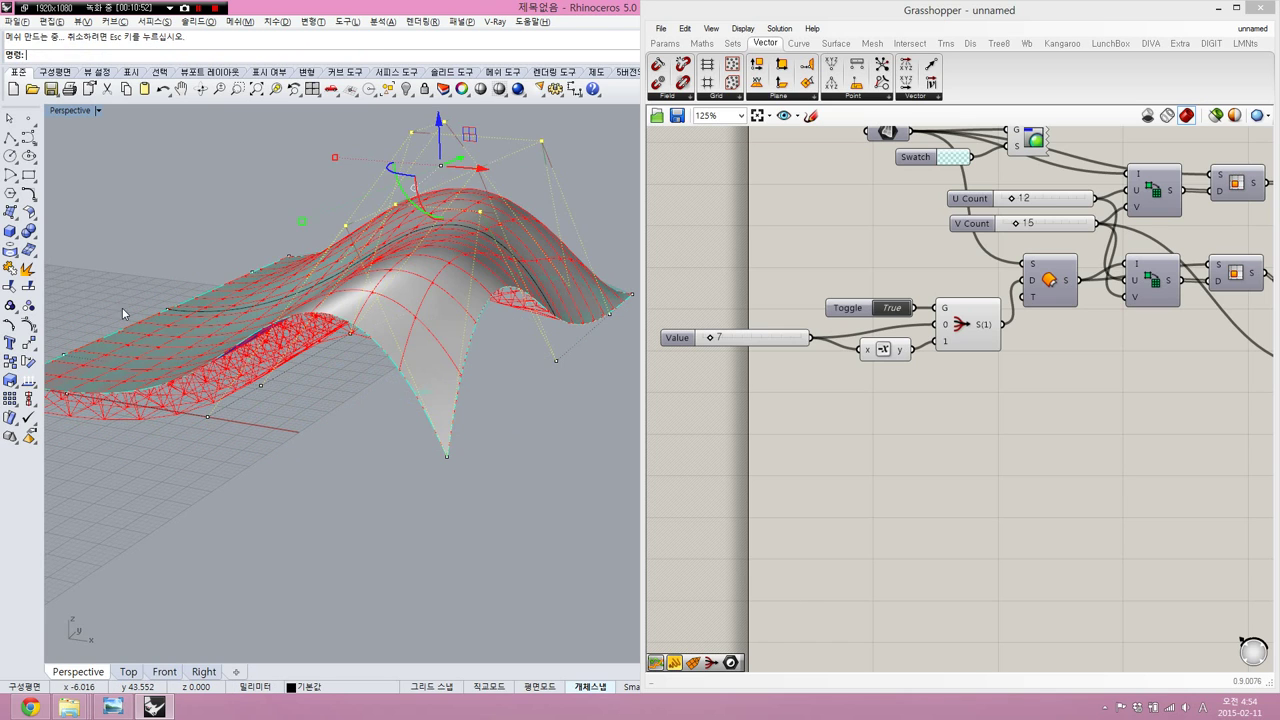
pyautogui.moveTo(117, 267); pyautogui.dragTo(343, 489)
pyautogui.moveTo(227, 384); pyautogui.dragTo(363, 416)
pyautogui.moveTo(480, 300); pyautogui.dragTo(524, 338, button='right')
# - Switch the Boolean Toggle to False to flip the offset to the surface's other side
pyautogui.moveTo(997, 266); pyautogui.dragTo(1000, 290, button='right')
pyautogui.moveTo(940, 191); pyautogui.dragTo(914, 196, button='right')
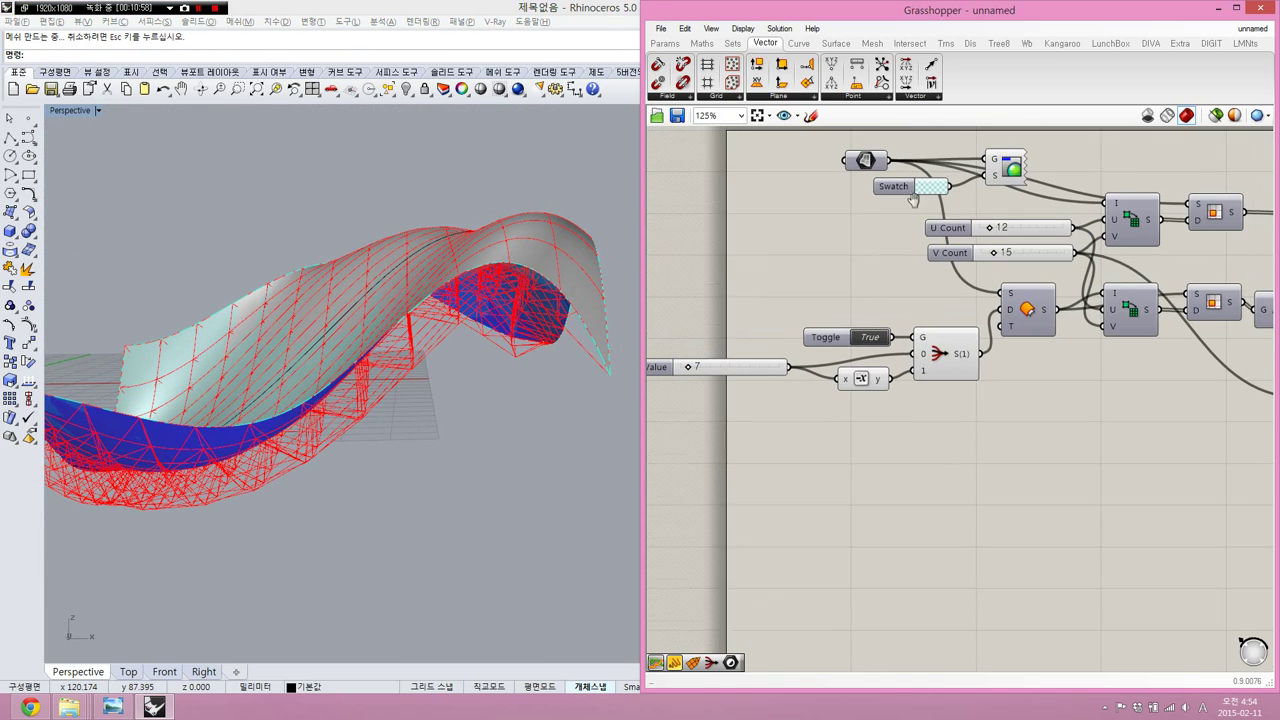
pyautogui.scroll(3, 872, 345)
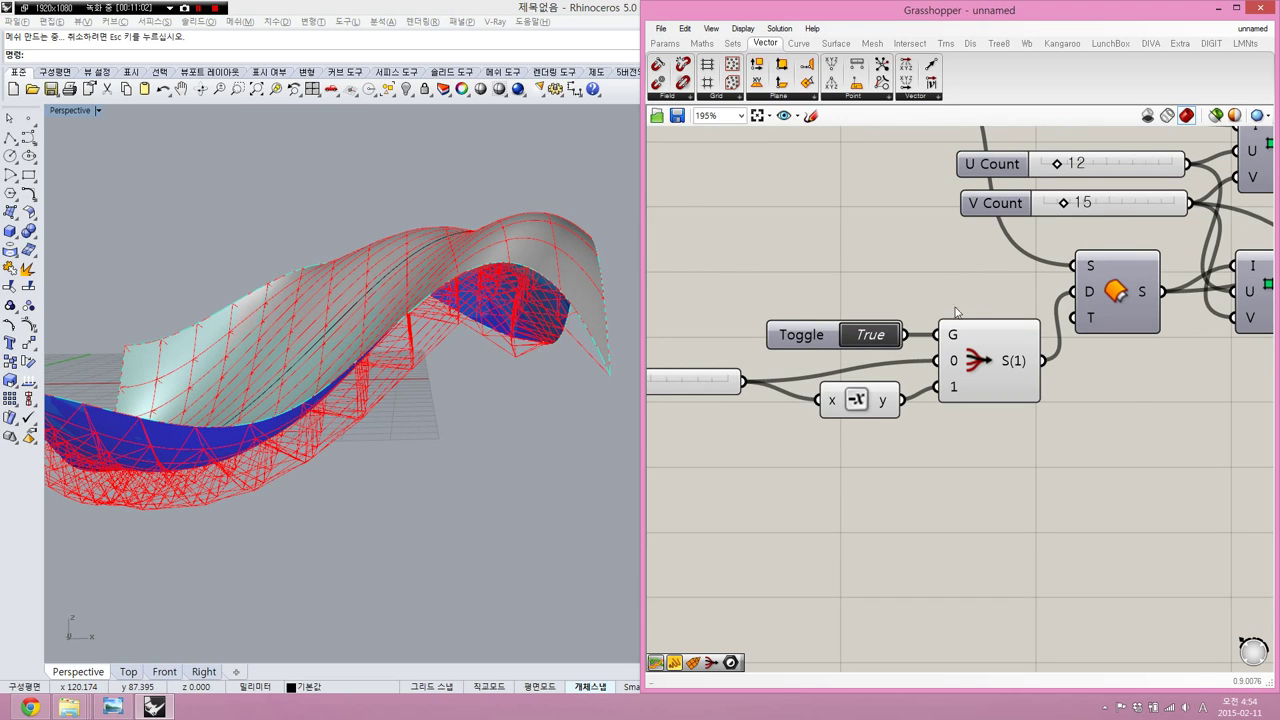
pyautogui.moveTo(955, 307); pyautogui.dragTo(926, 326, button='right')
pyautogui.moveTo(1078, 211); pyautogui.dragTo(870, 322, button='right')
pyautogui.click(1001, 319)
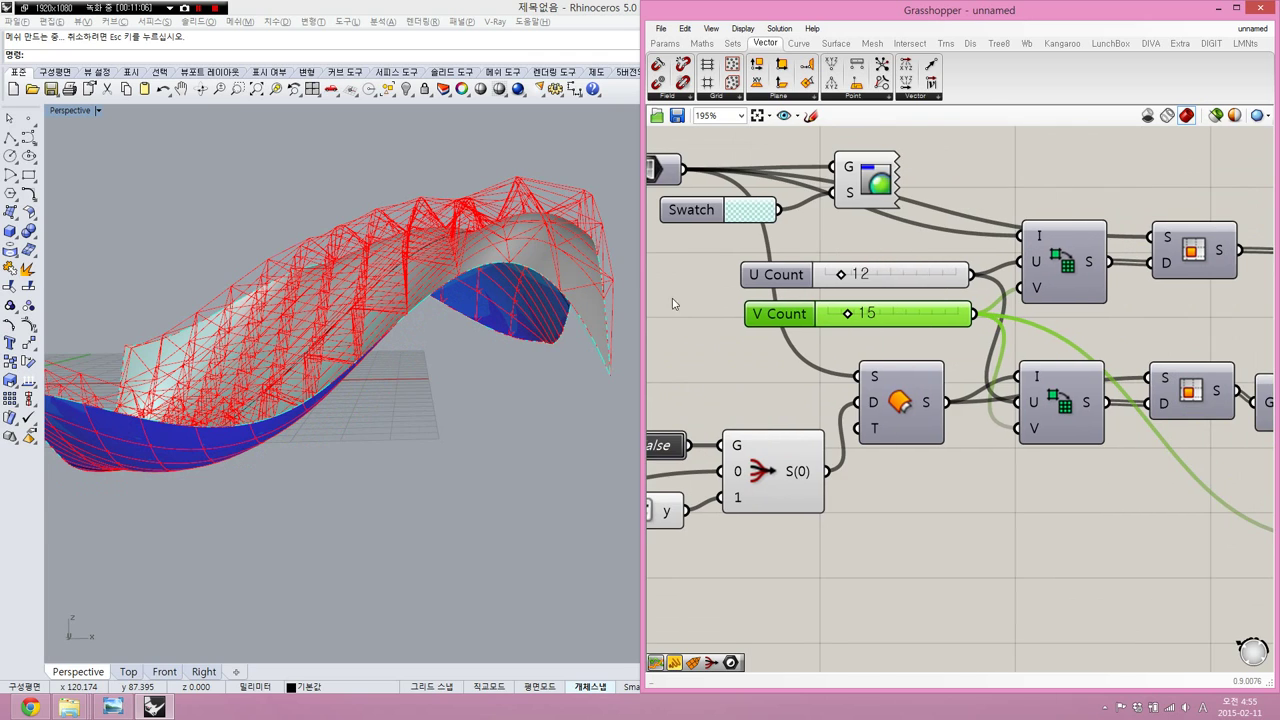
# - Examine the curved space frame and the grouped line and polyline components that generate its members
pyautogui.moveTo(442, 310); pyautogui.dragTo(500, 328, button='right')
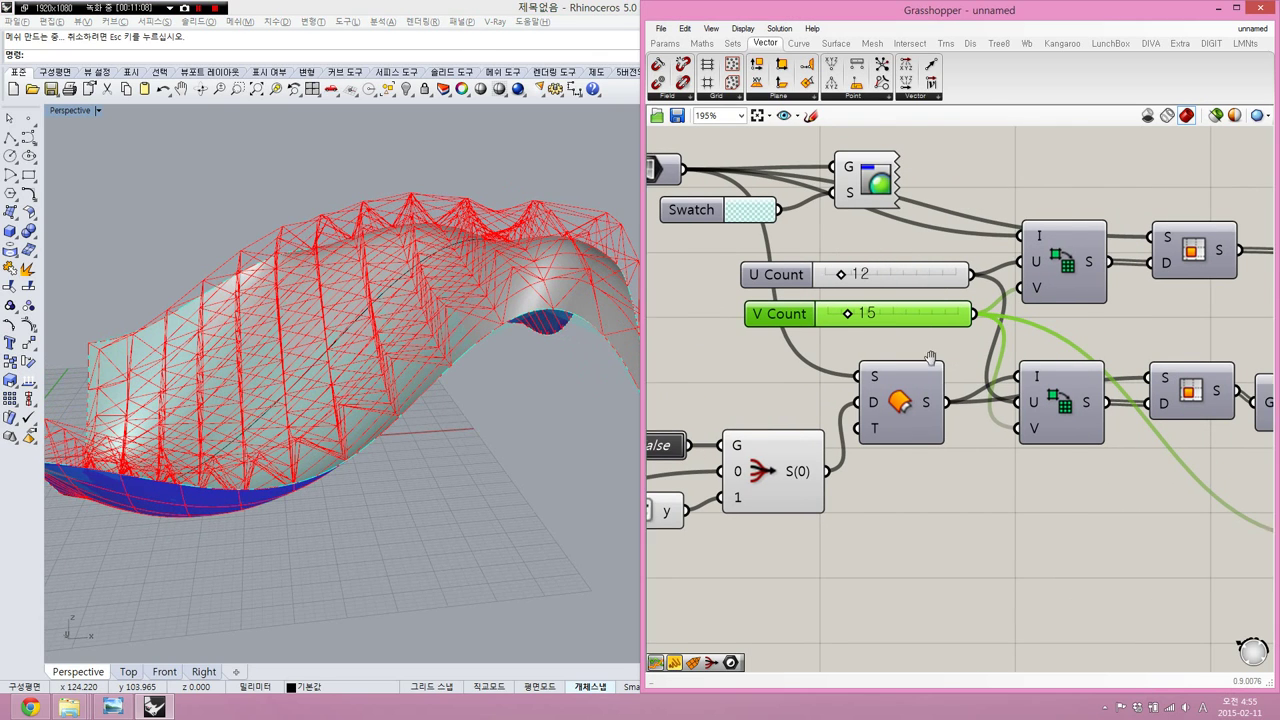
pyautogui.moveTo(1180, 388); pyautogui.dragTo(995, 361, button='right')
pyautogui.scroll(-1, 1020, 372)
pyautogui.moveTo(1143, 356); pyautogui.dragTo(886, 340, button='right')
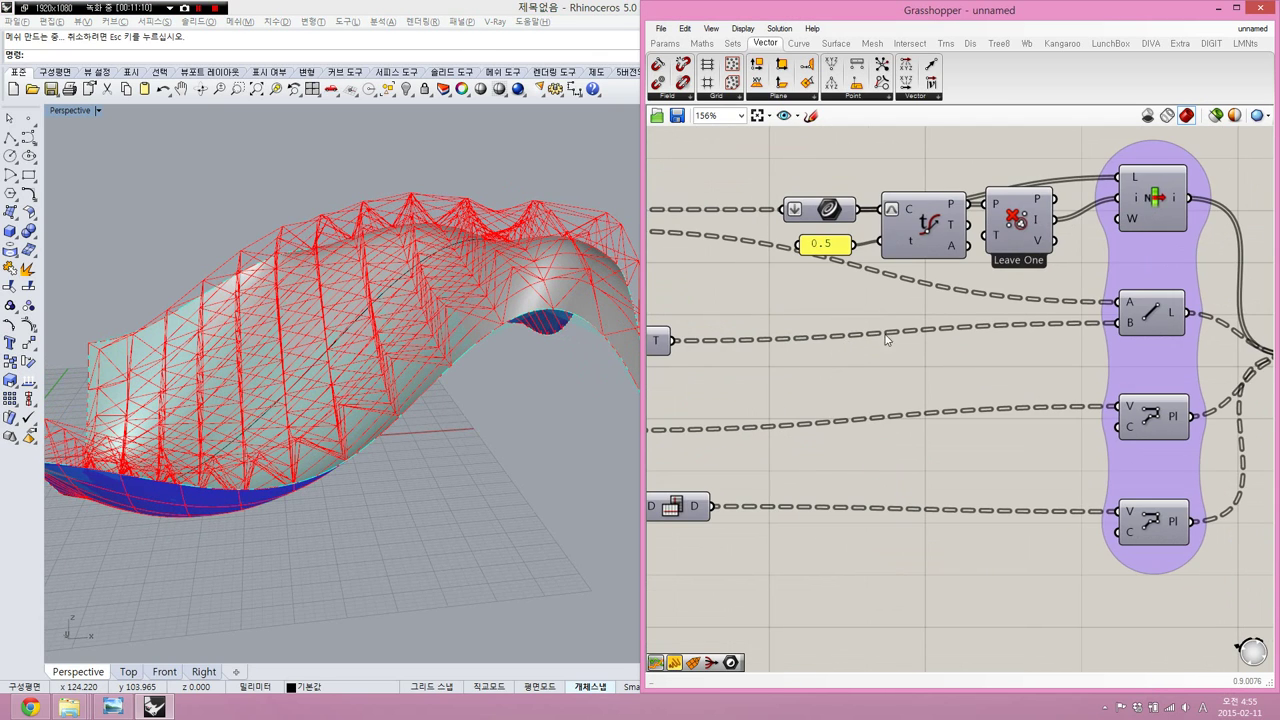
pyautogui.moveTo(757, 350); pyautogui.dragTo(818, 338, button='right')
pyautogui.moveTo(1200, 435); pyautogui.dragTo(913, 358, button='right')
pyautogui.scroll(3, 913, 358)
pyautogui.click(928, 336)
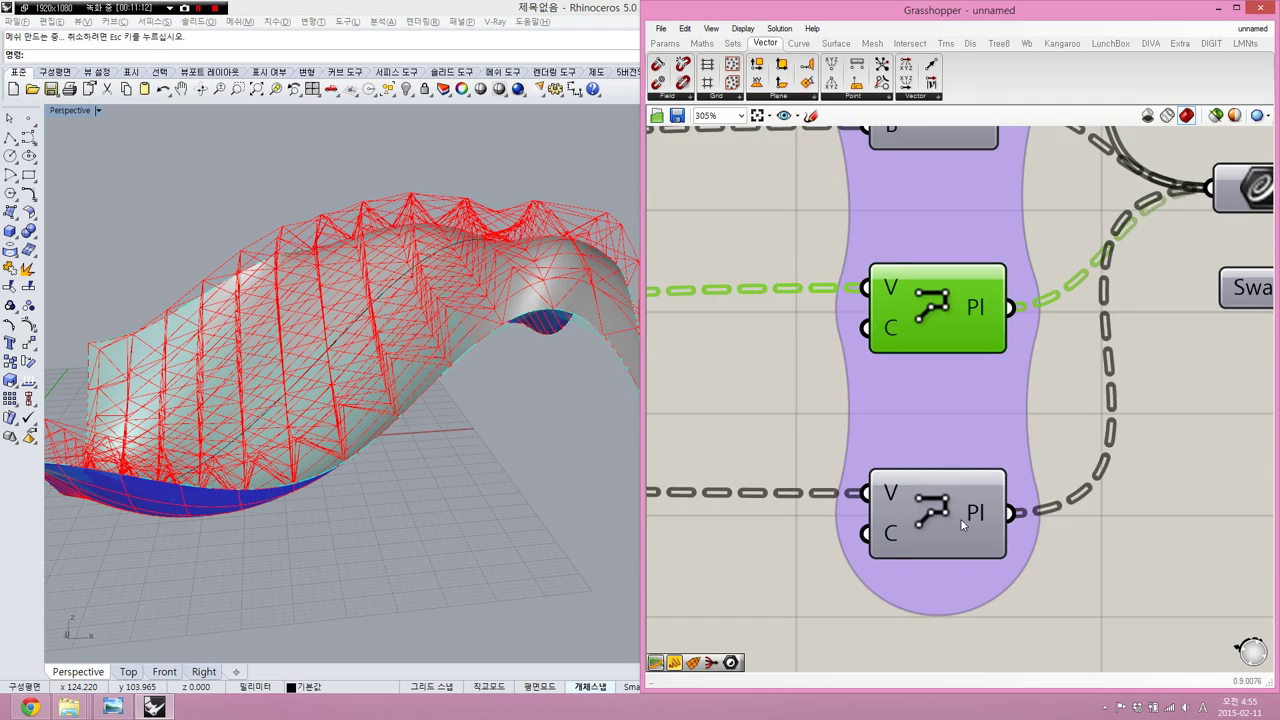
pyautogui.click(963, 523)
pyautogui.click(780, 435)
# - Hide the base surface in Rhino and inspect the space frame together with its final preview components
pyautogui.click(414, 391)
pyautogui.moveTo(372, 366); pyautogui.dragTo(376, 395, button='right')
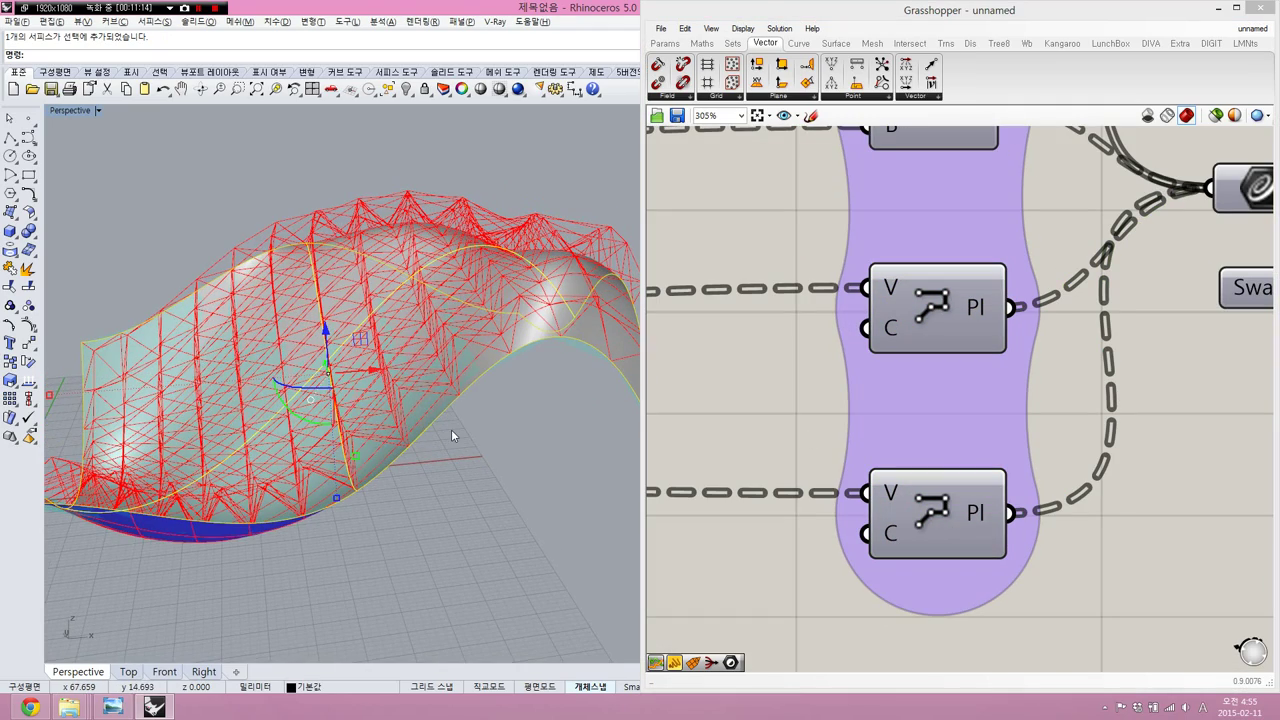
pyautogui.hotkey('ctrl', 'h')
pyautogui.moveTo(463, 414); pyautogui.dragTo(431, 417, button='right')
pyautogui.scroll(-3, 431, 417)
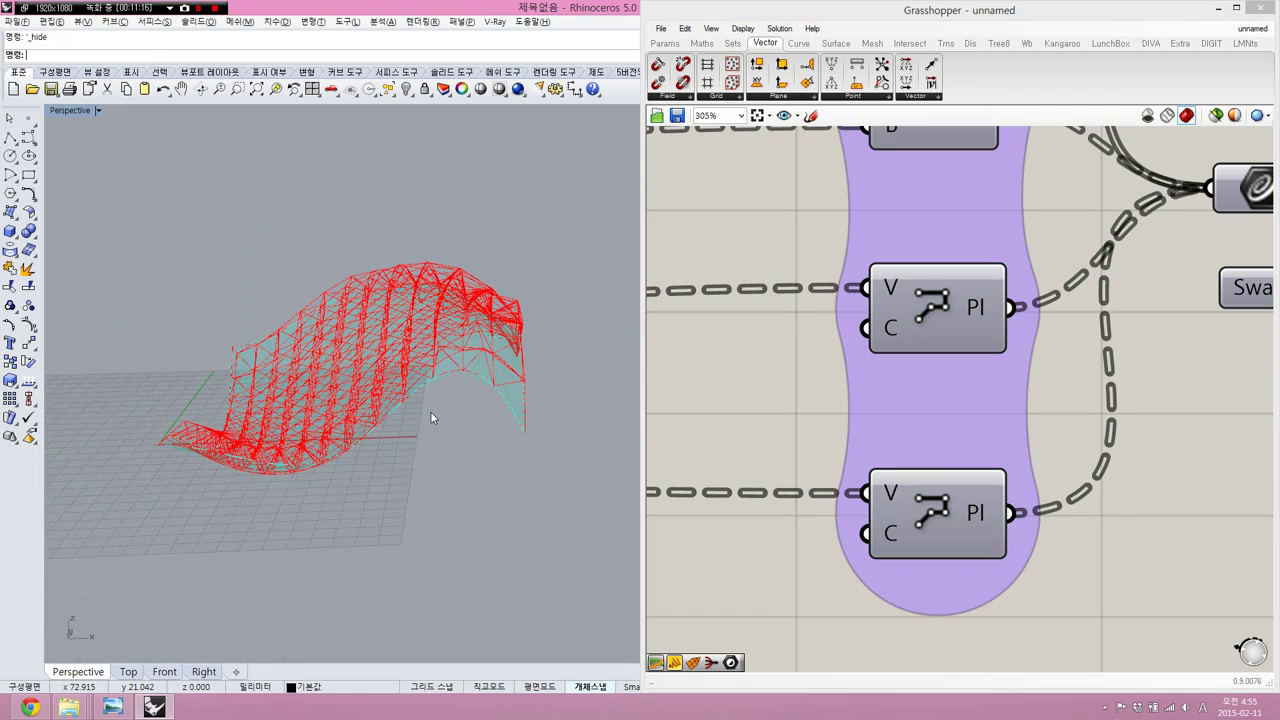
pyautogui.scroll(4, 432, 405)
pyautogui.scroll(-3, 846, 334)
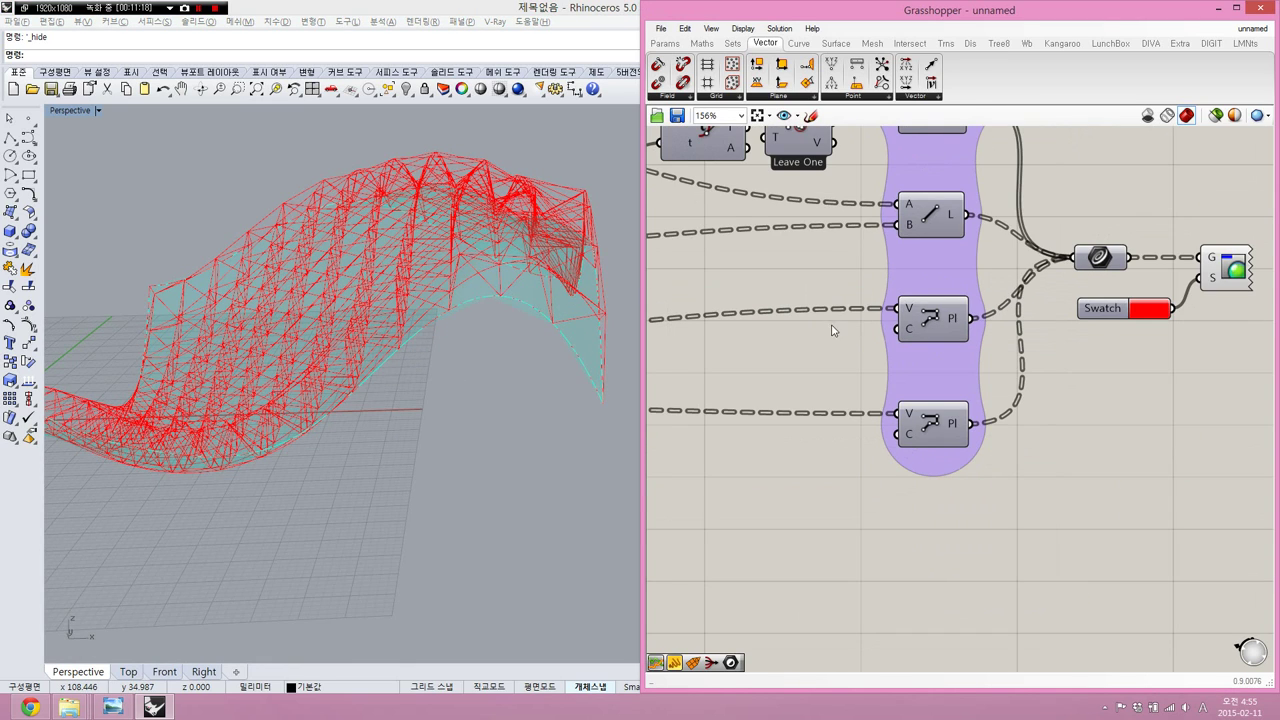
pyautogui.scroll(-1, 825, 332)
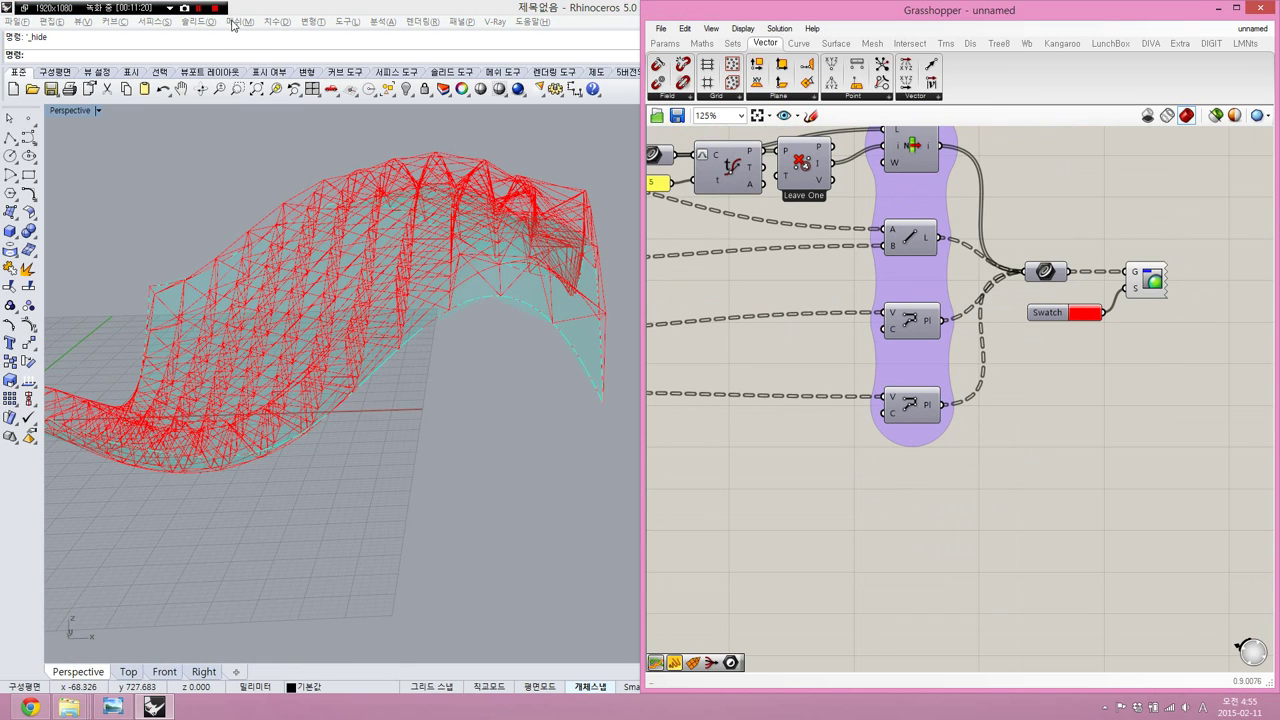